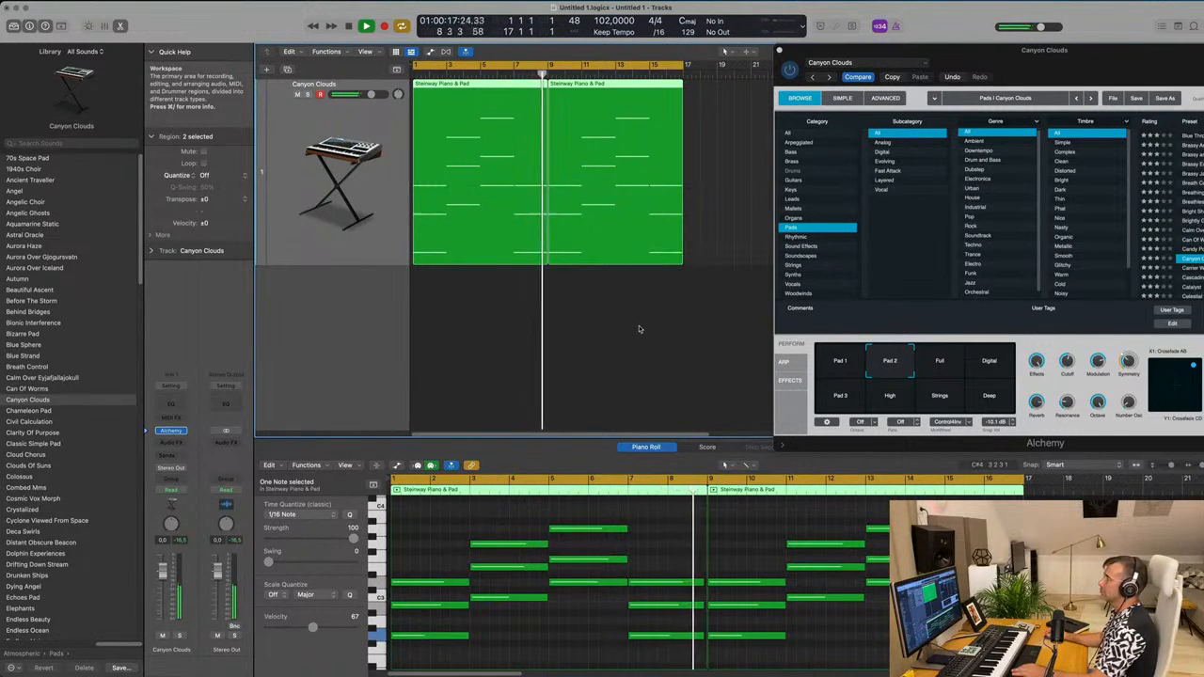
# Stop playback and slightly reduce the height of the Canyon Clouds track
pyautogui.click(632, 332)
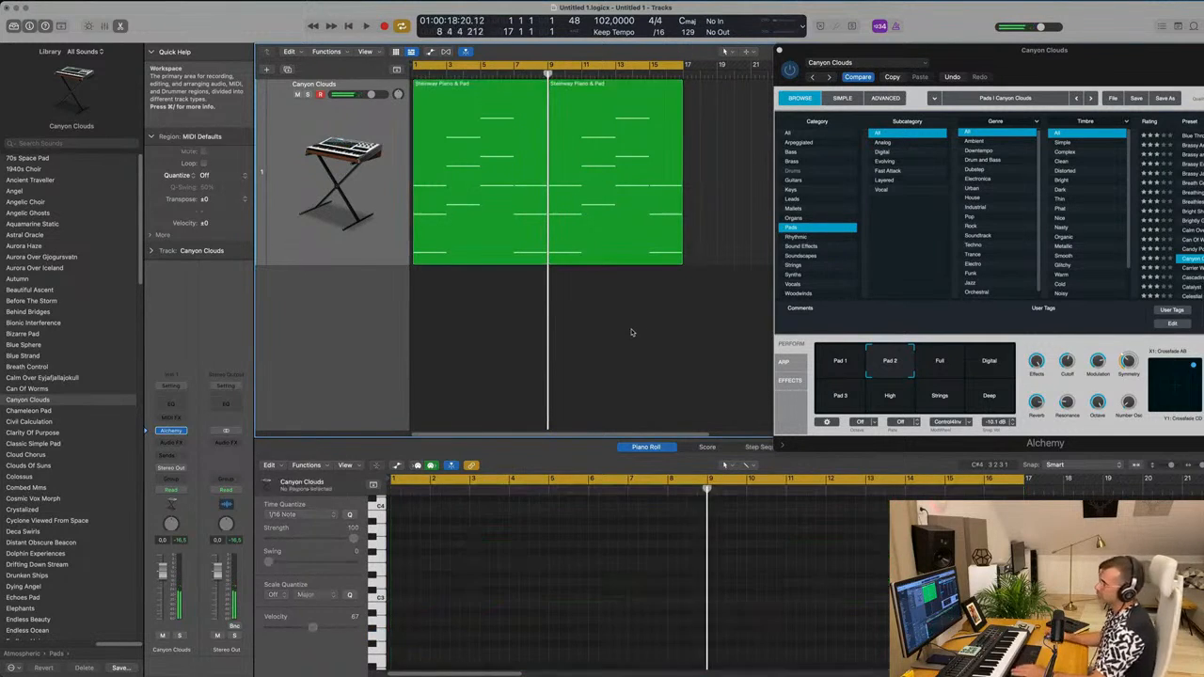
pyautogui.click(353, 246)
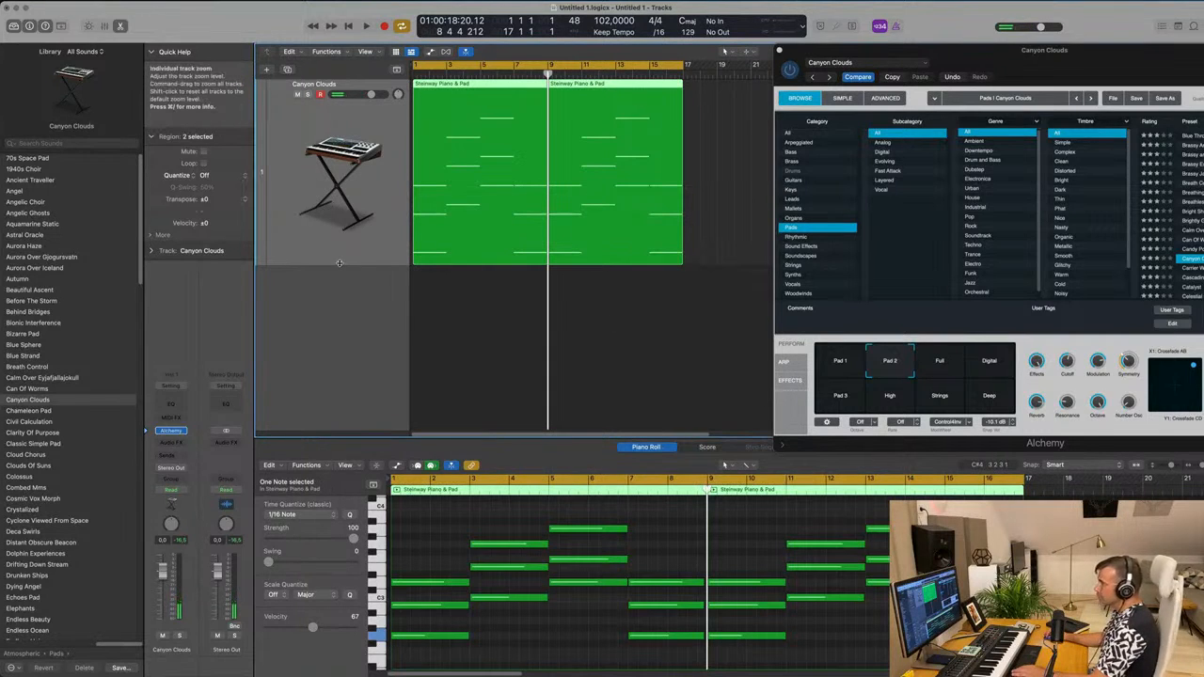
pyautogui.moveTo(339, 263); pyautogui.dragTo(341, 260)
pyautogui.click(480, 301)
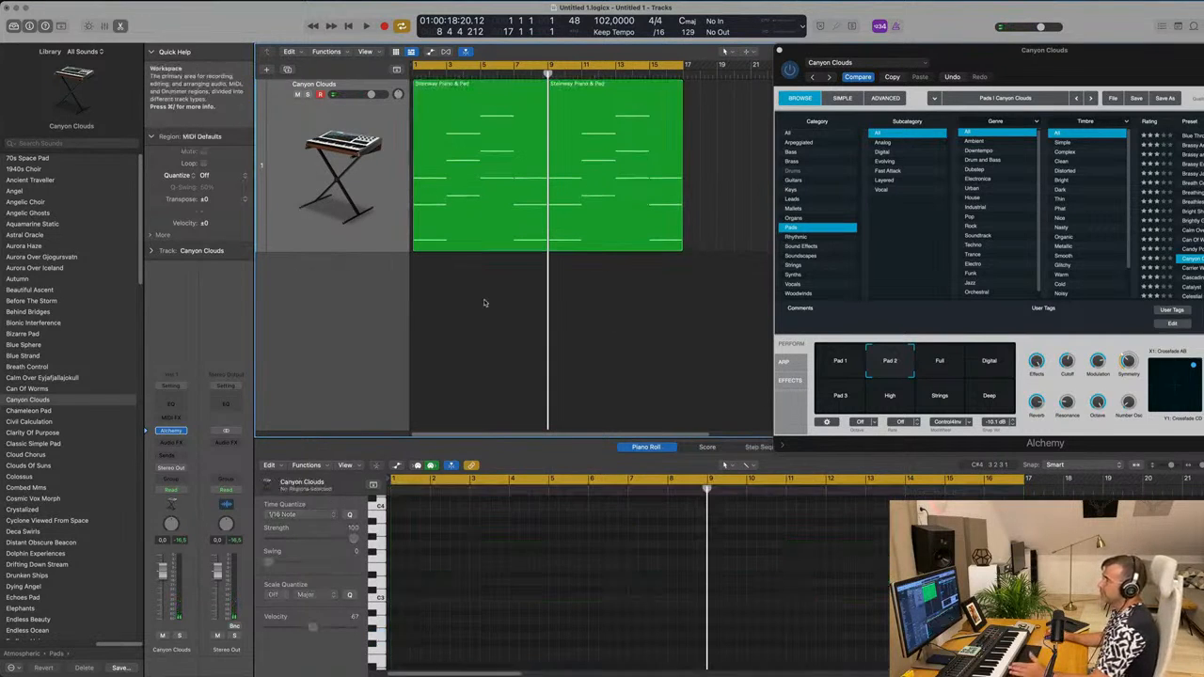
pyautogui.click(373, 130)
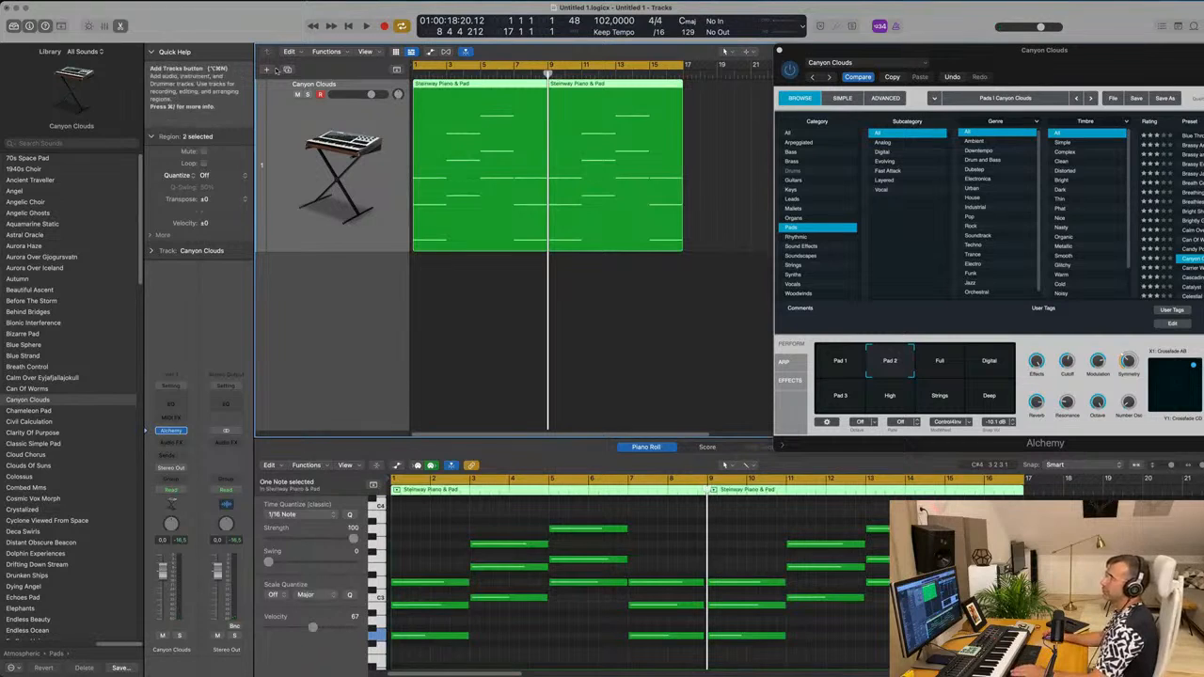
# Duplicate the Canyon Clouds track with its settings and copy the first chord region onto the new track at bar 1
pyautogui.press('super+d')
pyautogui.moveTo(478, 153); pyautogui.dragTo(446, 325)
pyautogui.moveTo(456, 268)
pyautogui.mouseDown()
pyautogui.moveTo(453, 180)
pyautogui.moveTo(477, 280)
pyautogui.mouseUp()
pyautogui.scroll(-1, 470, 202)
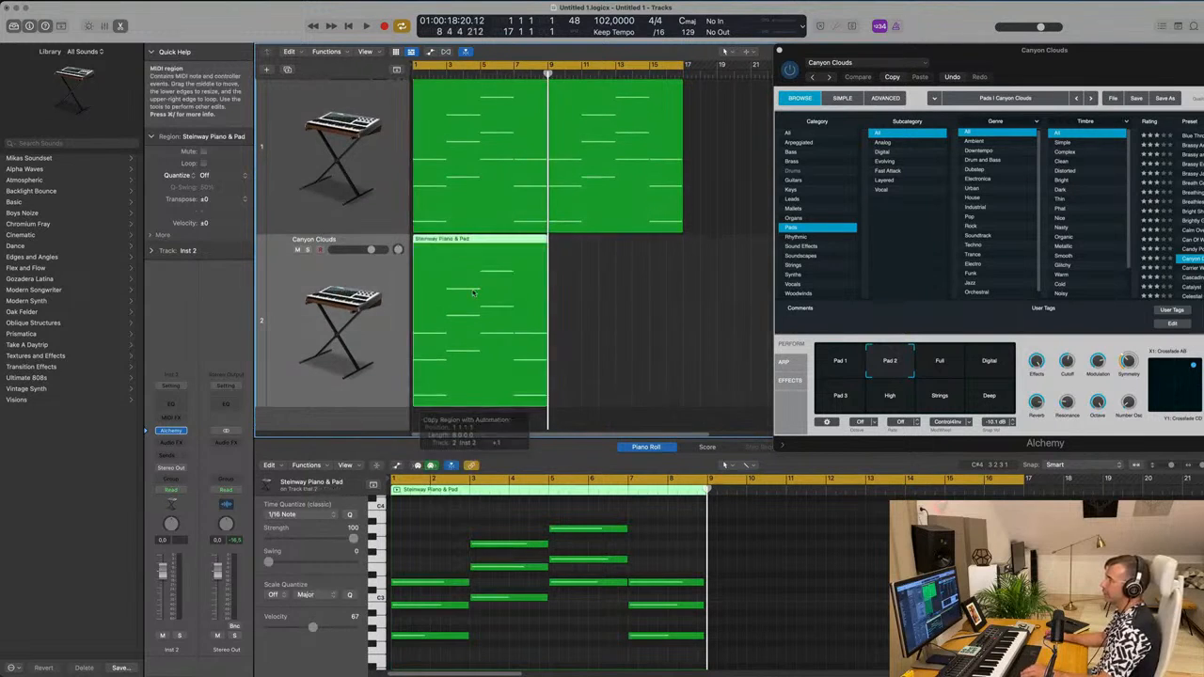
# Delete all notes in the copied region except the opening lowest one, and lengthen that note to the start of bar 9
pyautogui.moveTo(410, 541); pyautogui.dragTo(676, 618)
pyautogui.press('Delete')
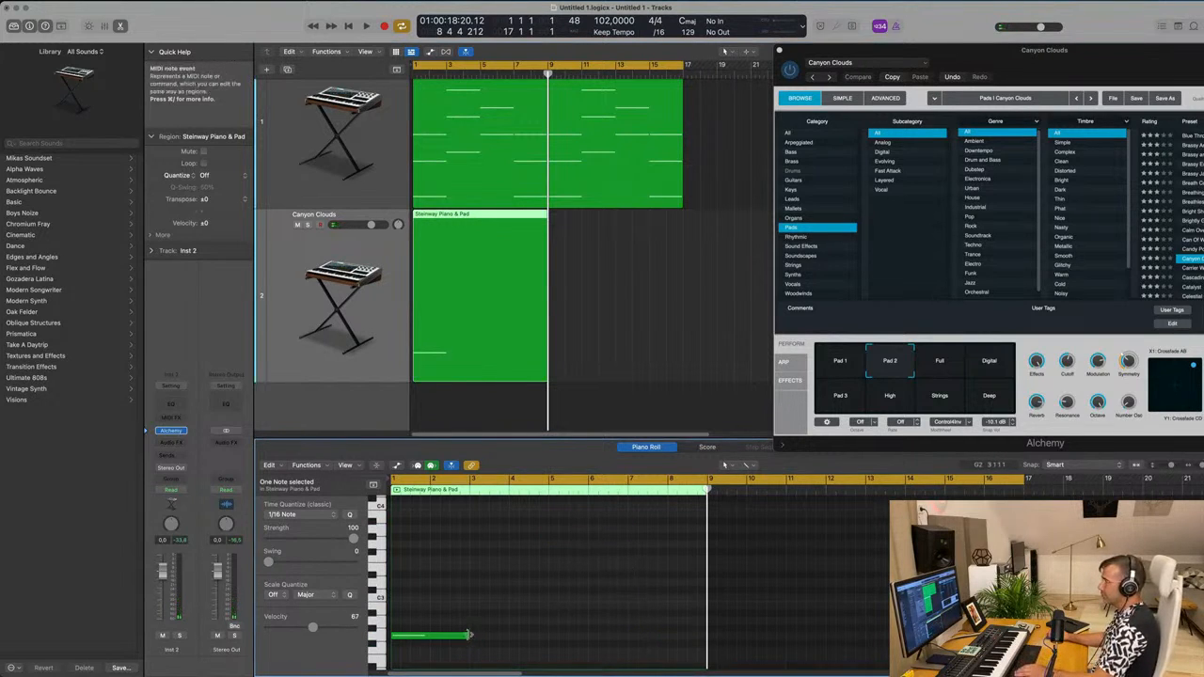
pyautogui.moveTo(468, 636); pyautogui.dragTo(704, 650)
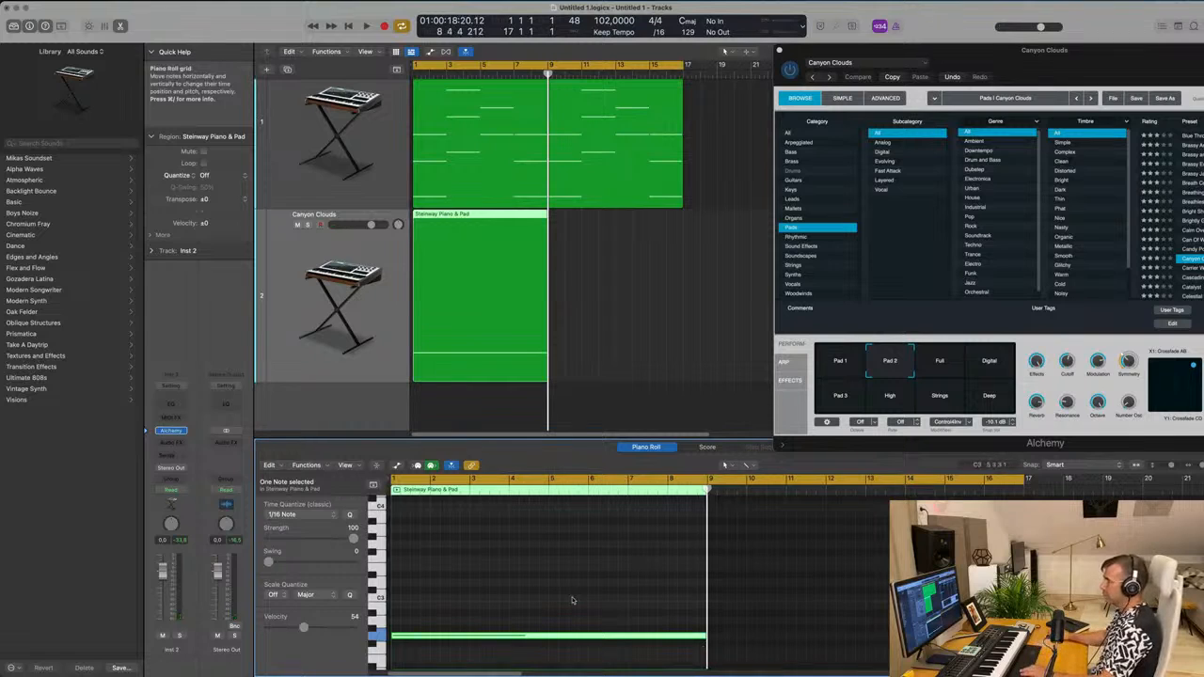
# Lower the sustained note in the copied region by one octave
pyautogui.click(572, 600)
pyautogui.press('super+a')
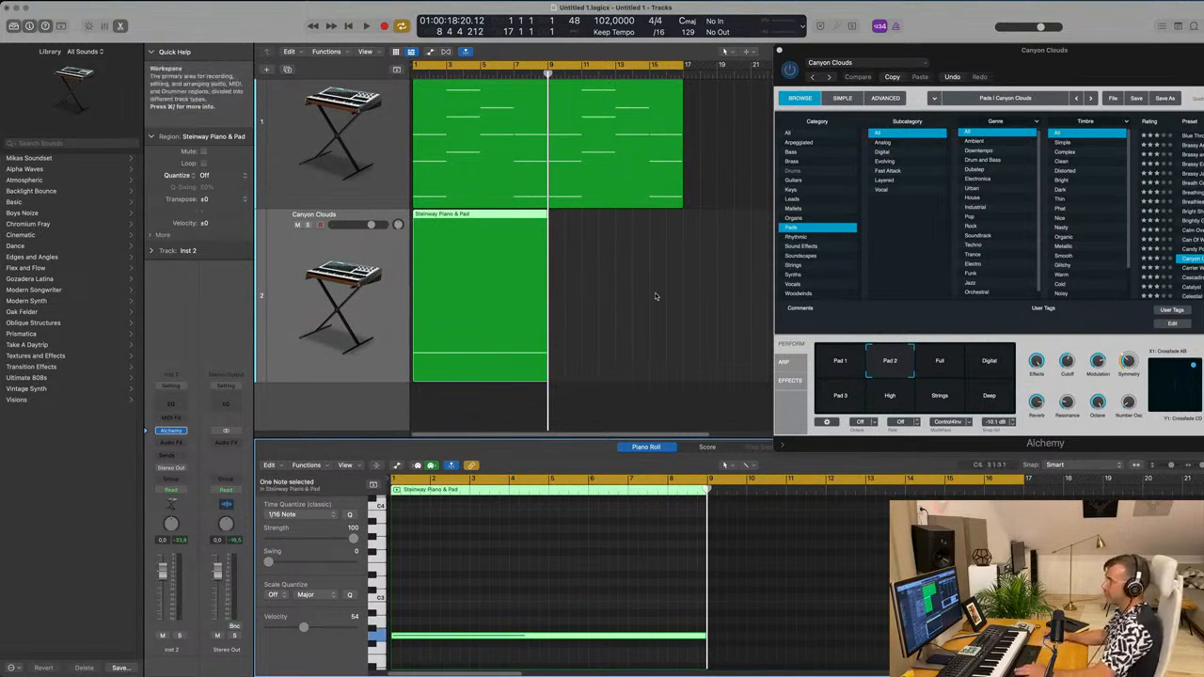
pyautogui.scroll(-5, 527, 564)
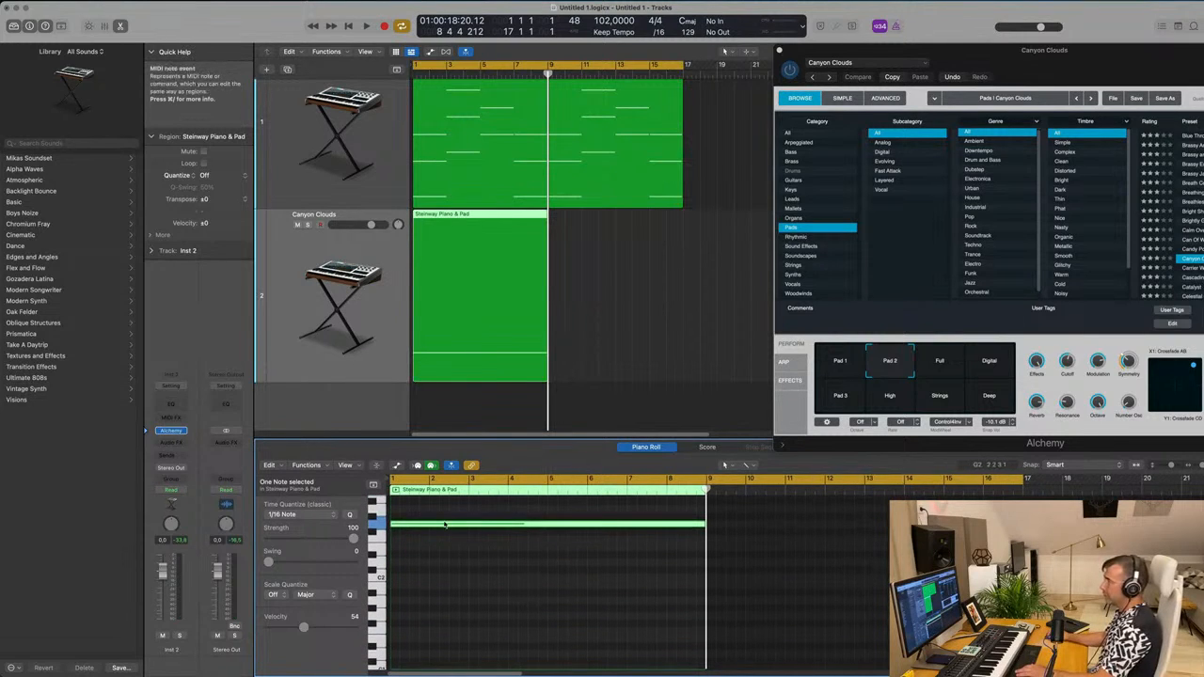
pyautogui.moveTo(445, 525); pyautogui.dragTo(443, 619)
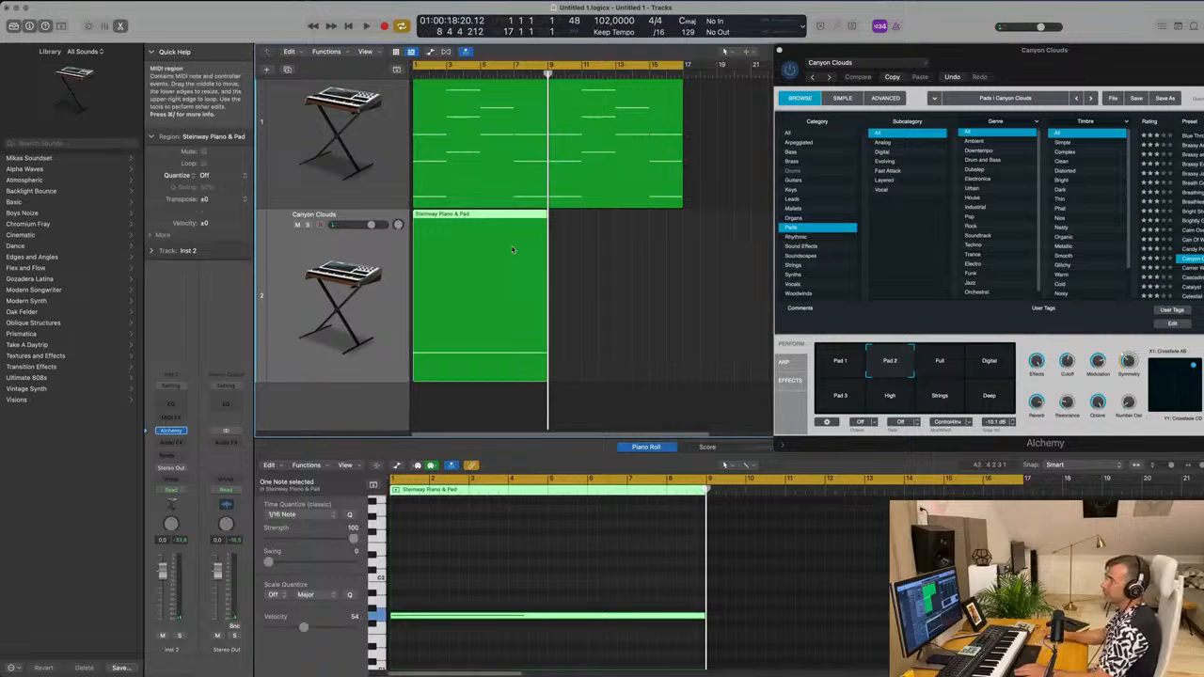
pyautogui.click(633, 273)
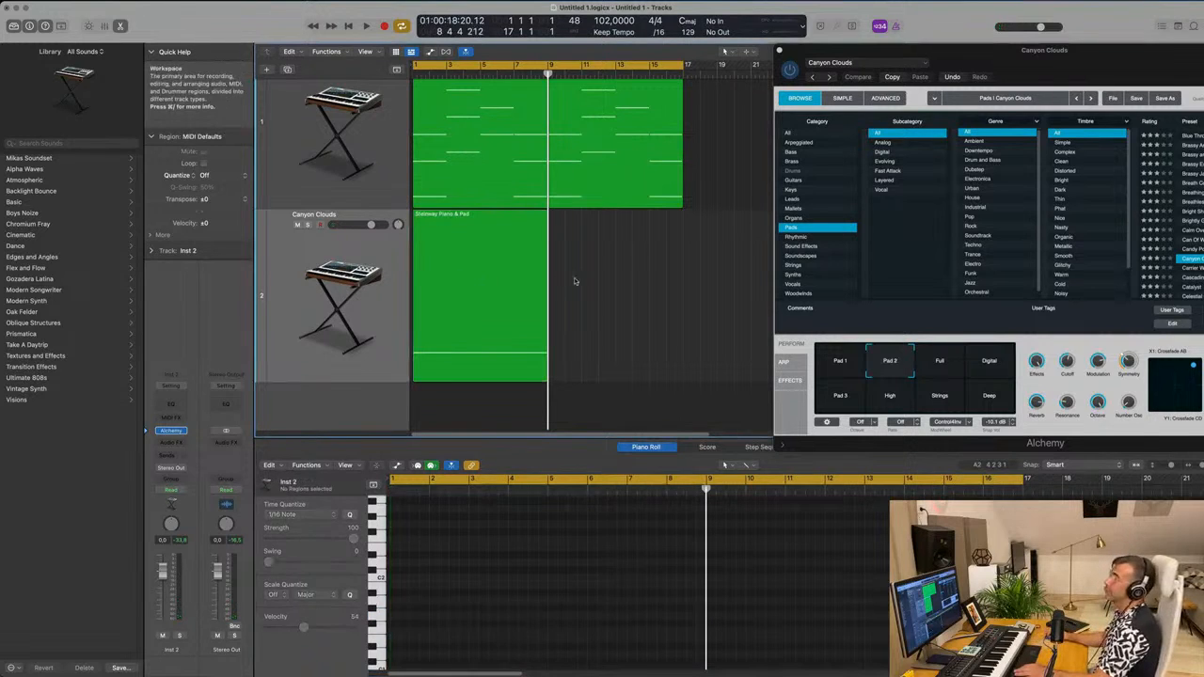
# Play the project from the start and audition the Full and Pad 2 snapshots of the duplicated track's Alchemy synth
pyautogui.click(503, 289)
pyautogui.press('space')
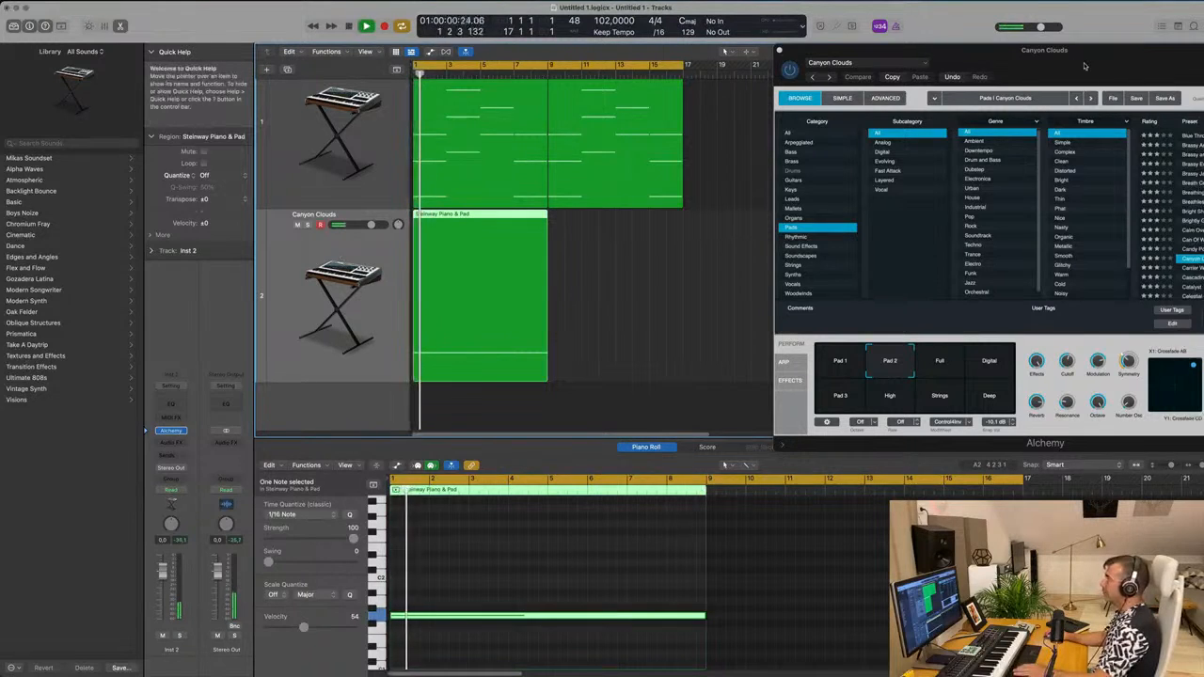
pyautogui.moveTo(1083, 66); pyautogui.dragTo(803, 106)
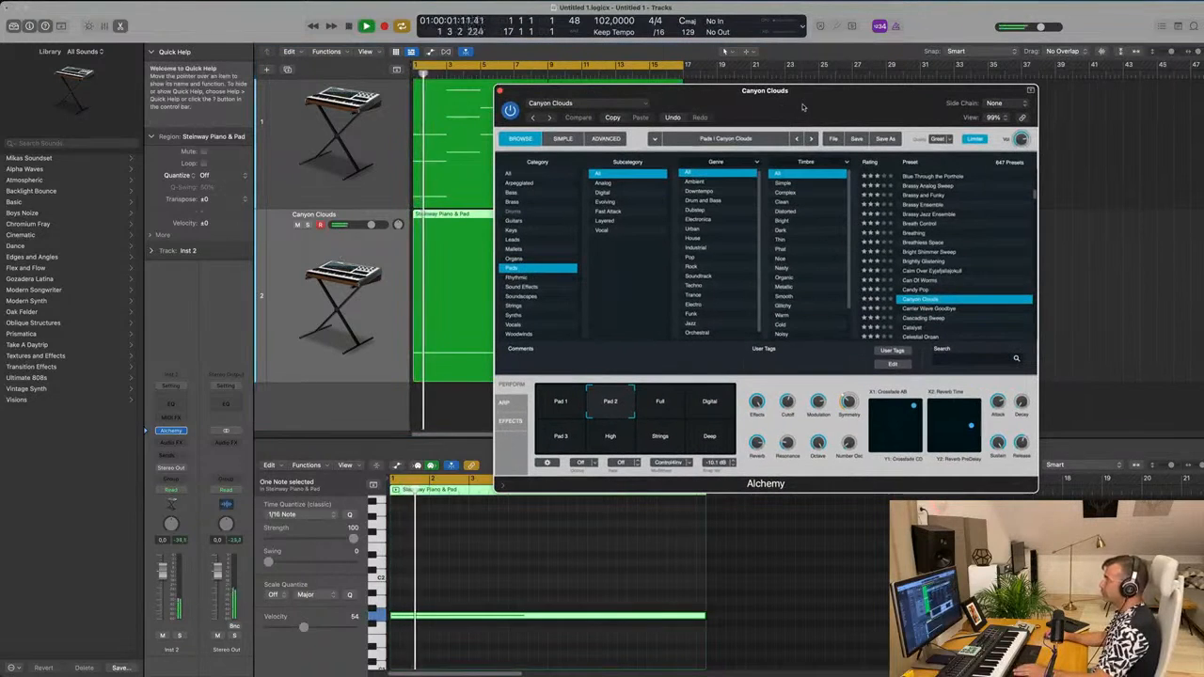
pyautogui.click(661, 407)
pyautogui.press('Return')
pyautogui.click(622, 413)
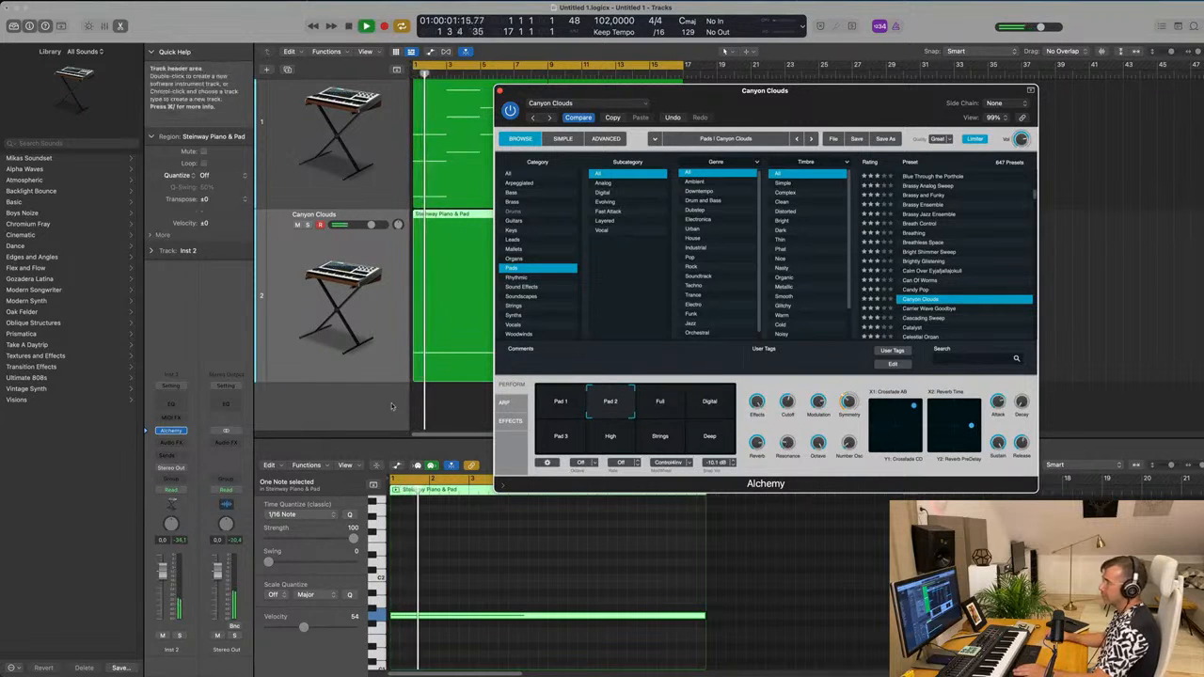
# Insert a Channel EQ on the duplicated track and pull its high-frequency cut band down to about 185 Hz
pyautogui.click(167, 407)
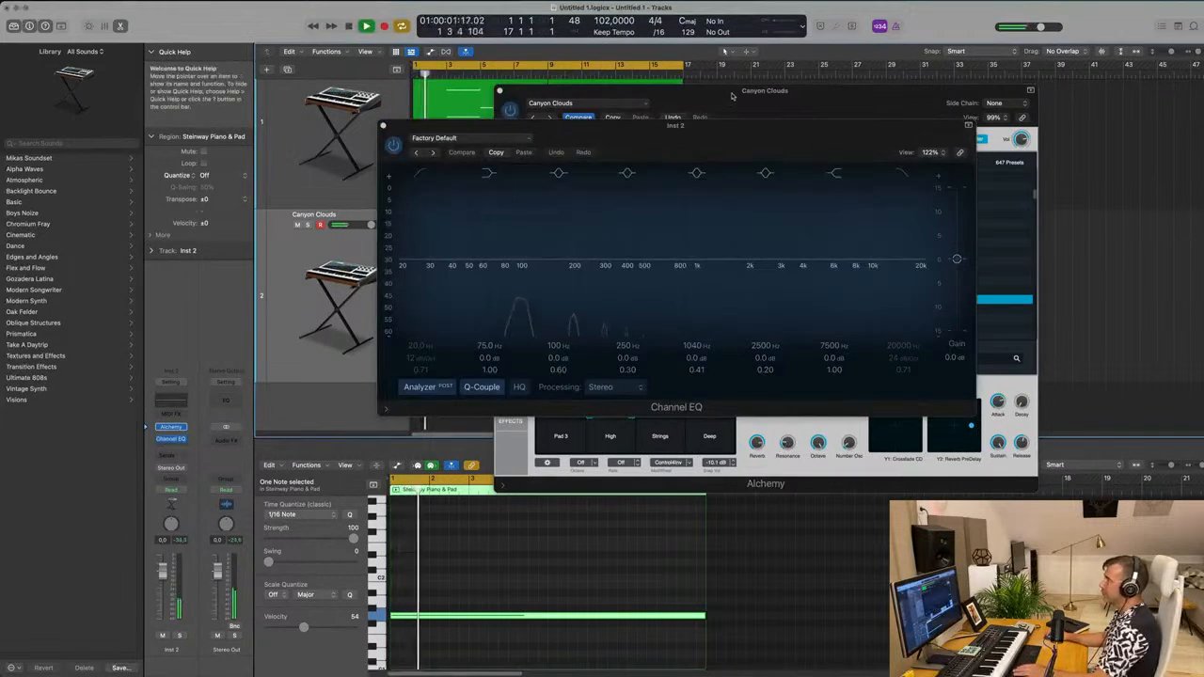
pyautogui.moveTo(731, 95); pyautogui.dragTo(1018, 111)
pyautogui.press('Return')
pyautogui.moveTo(700, 136); pyautogui.dragTo(639, 136)
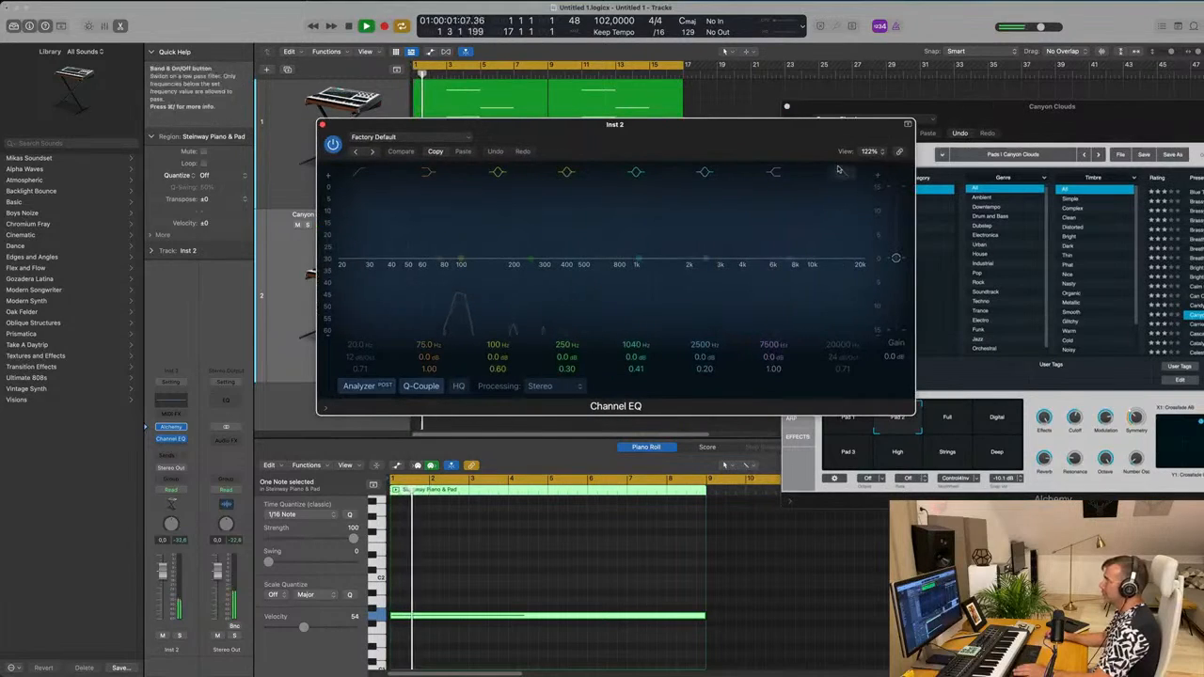
pyautogui.moveTo(831, 266); pyautogui.dragTo(482, 264)
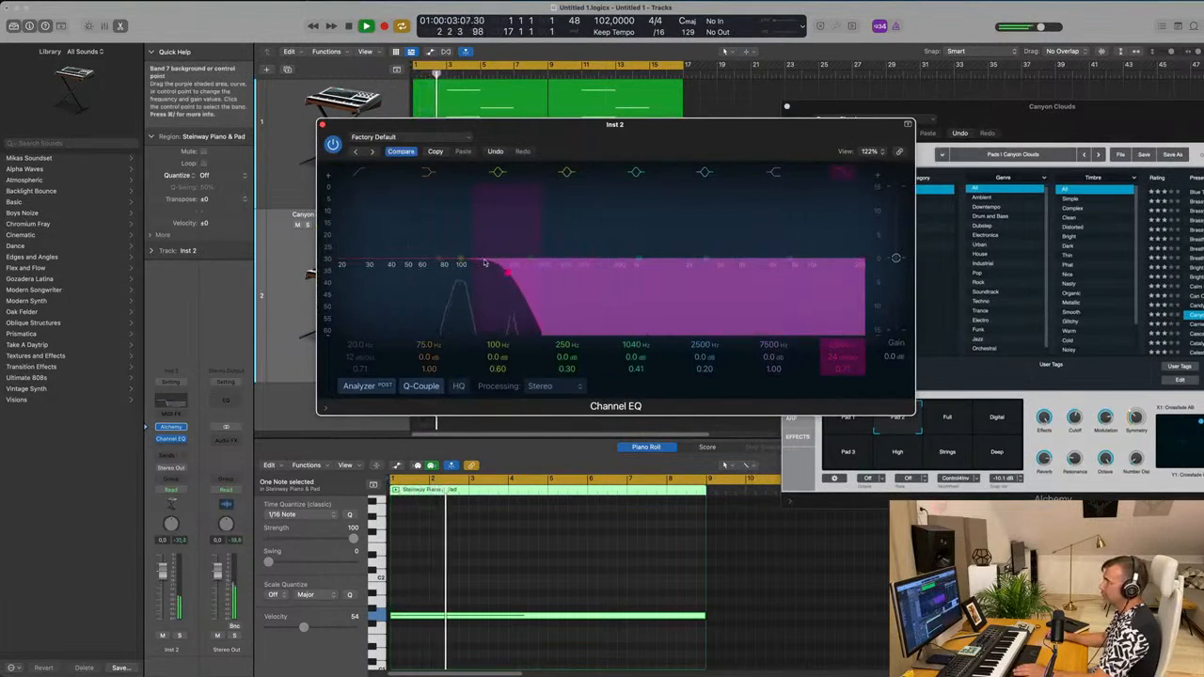
pyautogui.press('Return')
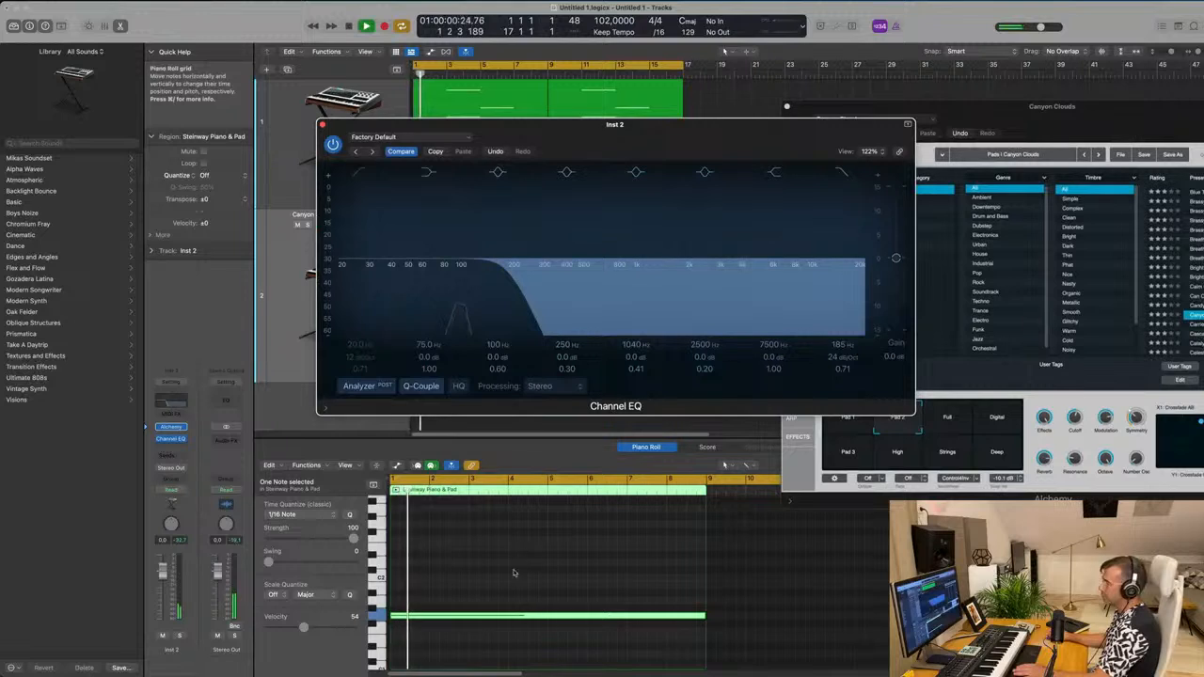
# Lower the sustained bass note another octave and briefly solo the bass track to check its sound
pyautogui.moveTo(516, 569); pyautogui.dragTo(503, 673)
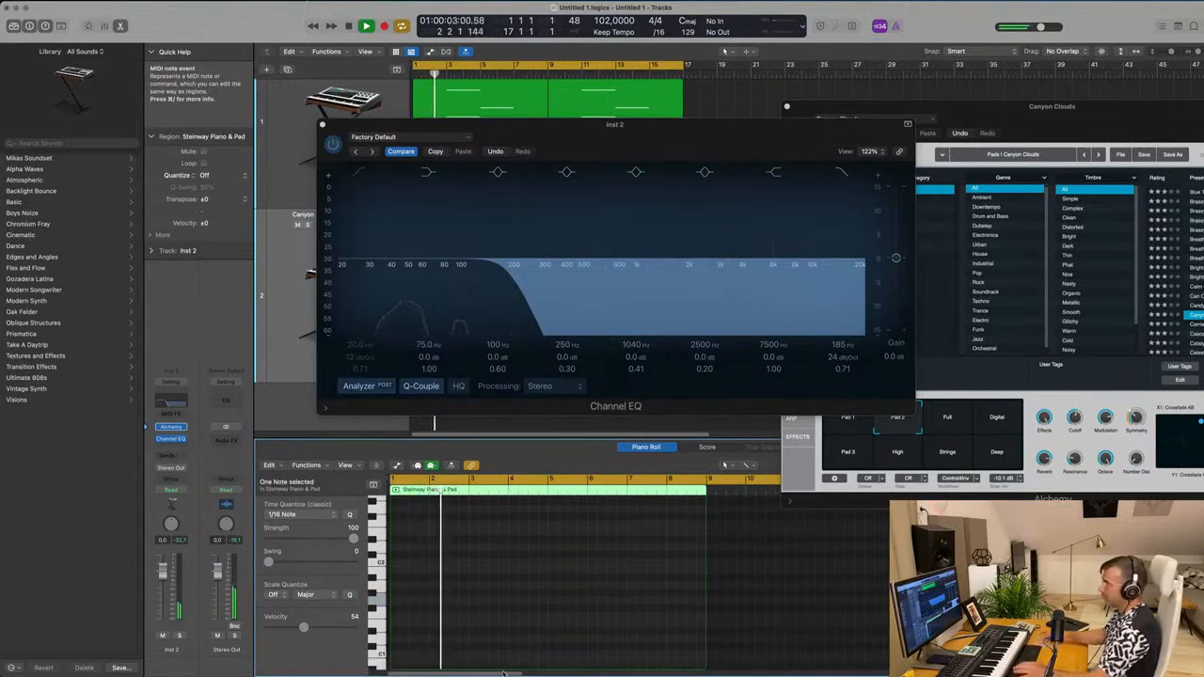
pyautogui.moveTo(636, 146); pyautogui.dragTo(975, 156)
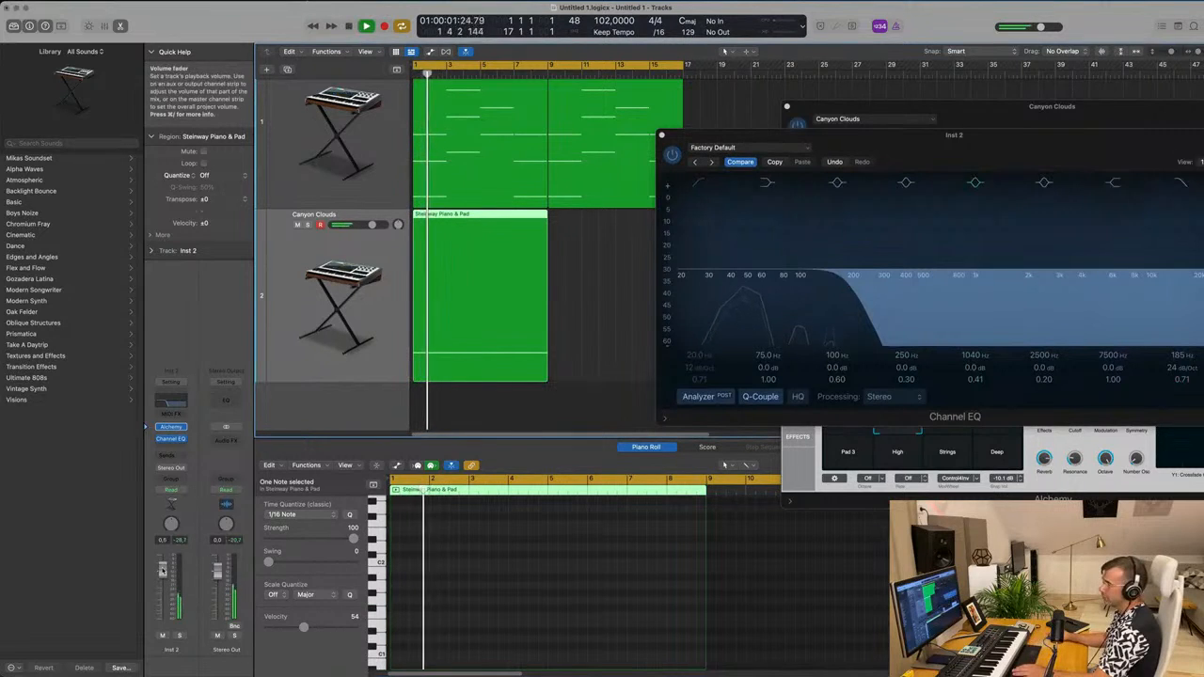
pyautogui.click(179, 637)
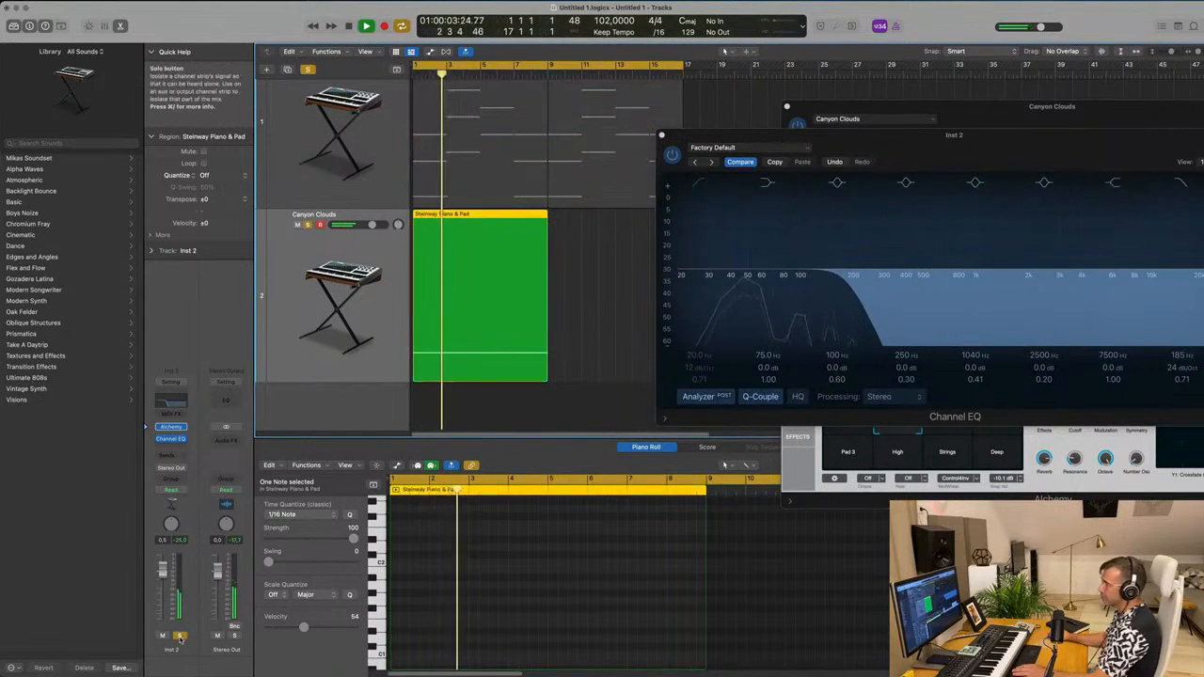
pyautogui.click(179, 637)
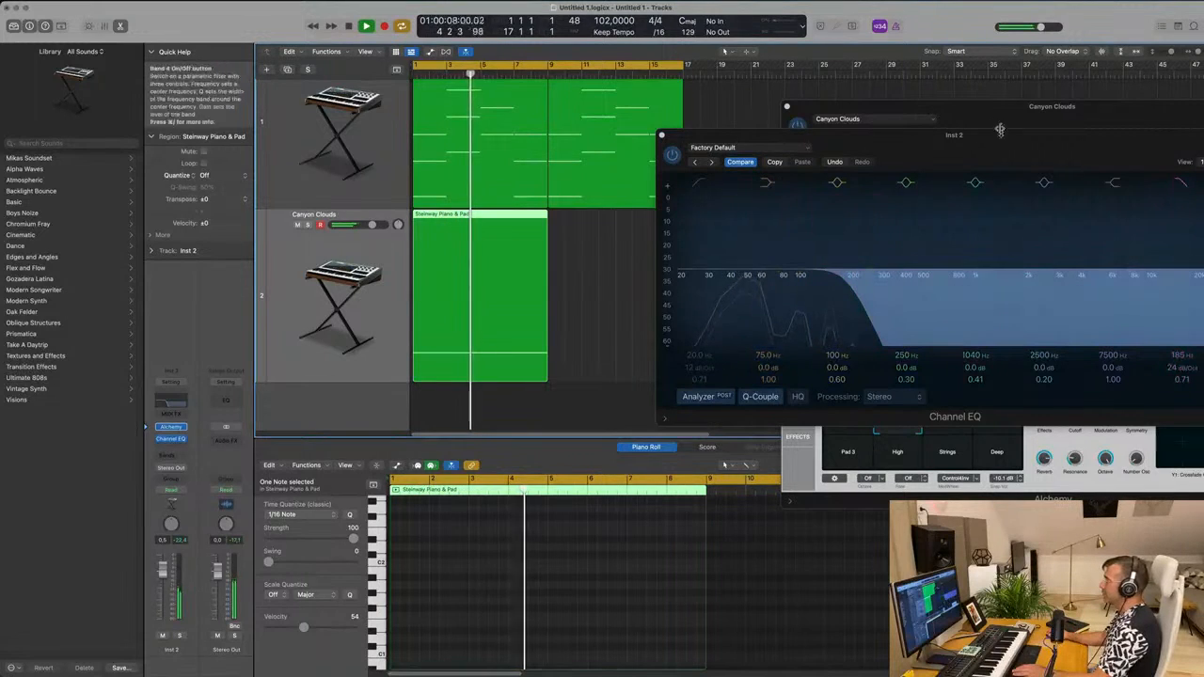
pyautogui.moveTo(1001, 128); pyautogui.dragTo(912, 370)
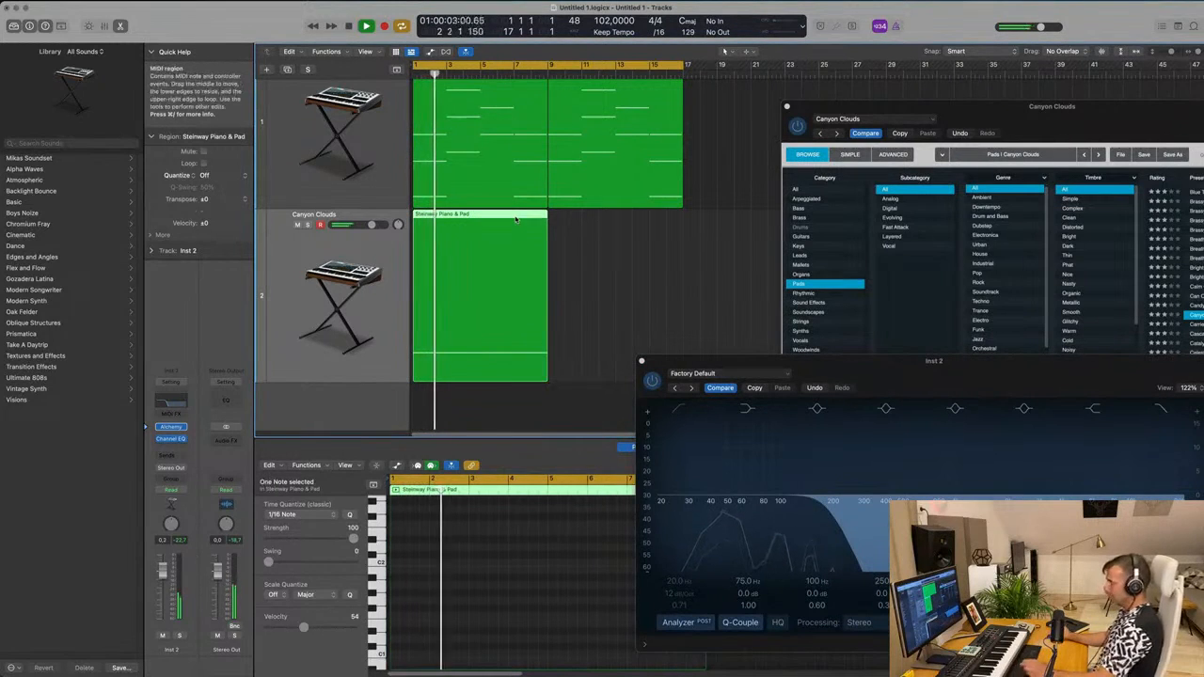
# Repeat the bass region once so the copy runs from bar 9 to bar 17
pyautogui.press('super+r')
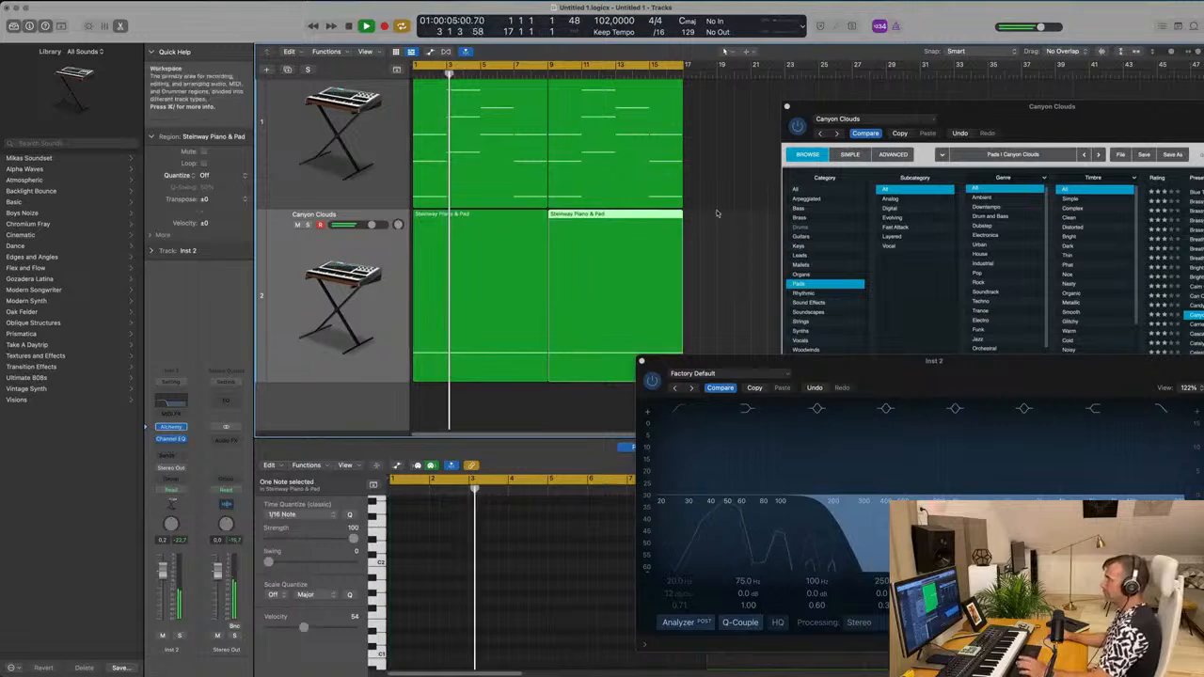
pyautogui.click(723, 209)
pyautogui.scroll(3, 753, 195)
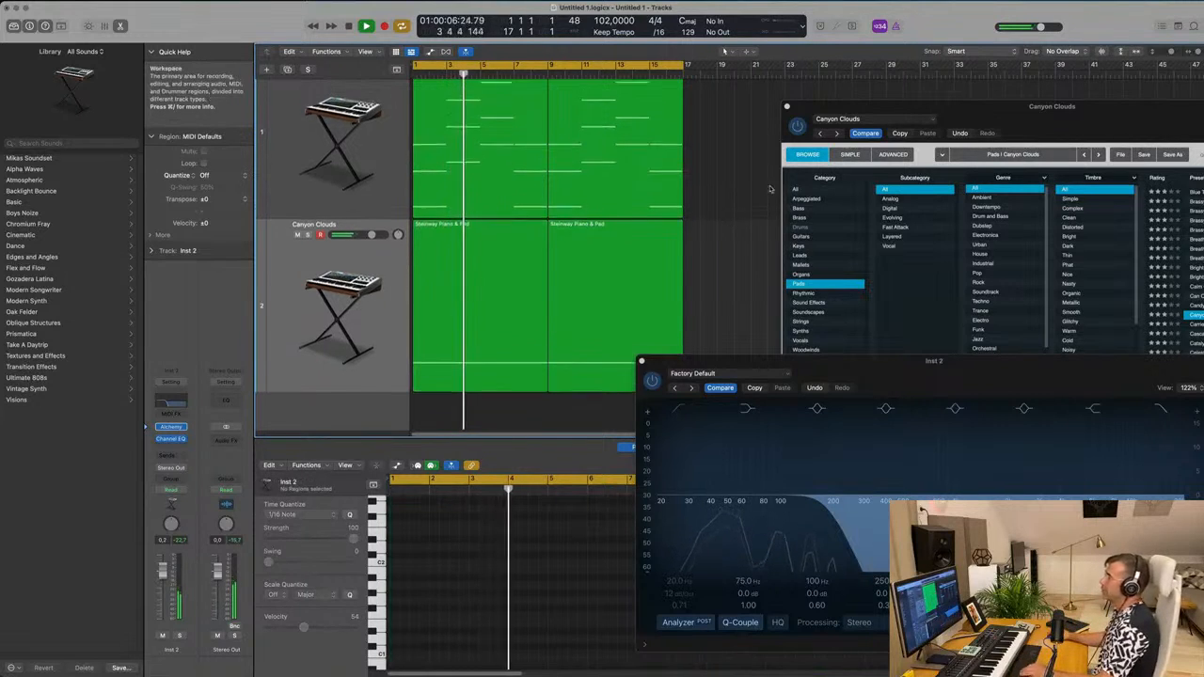
# Close the Alchemy and Channel EQ plug-in windows
pyautogui.click(788, 106)
pyautogui.click(712, 232)
pyautogui.moveTo(831, 358); pyautogui.dragTo(719, 345)
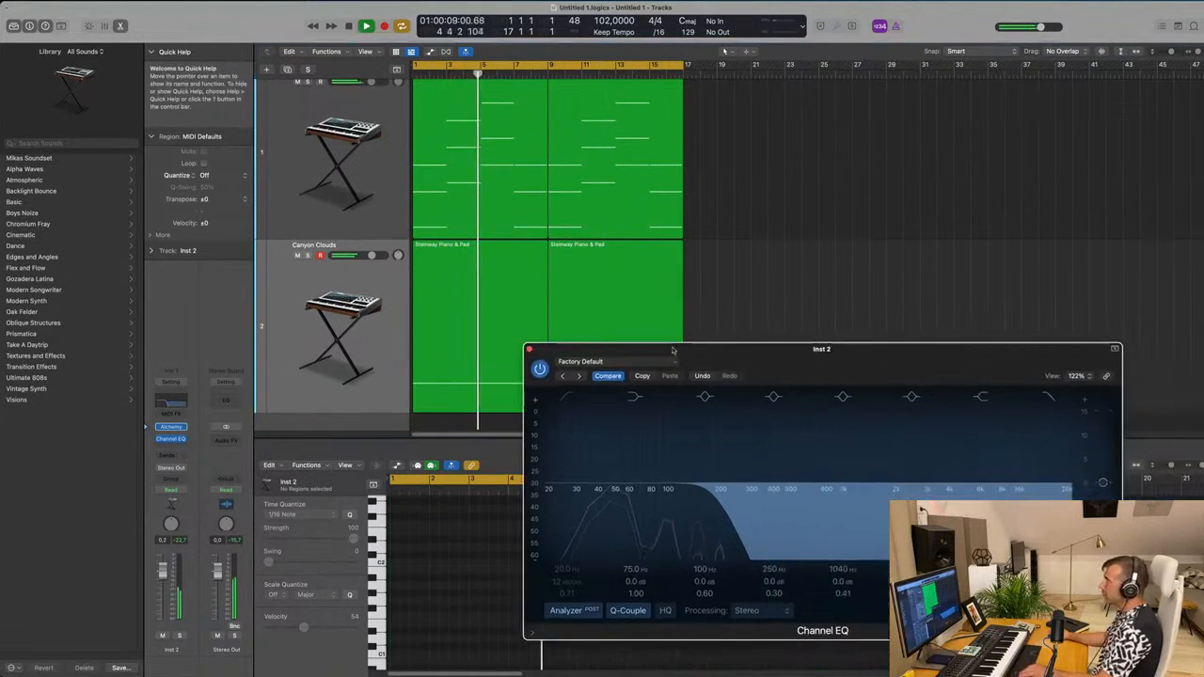
pyautogui.click(529, 349)
pyautogui.press('super+Left')
pyautogui.press('super+Left')
pyautogui.press('super+Left')
pyautogui.press('super+Left')
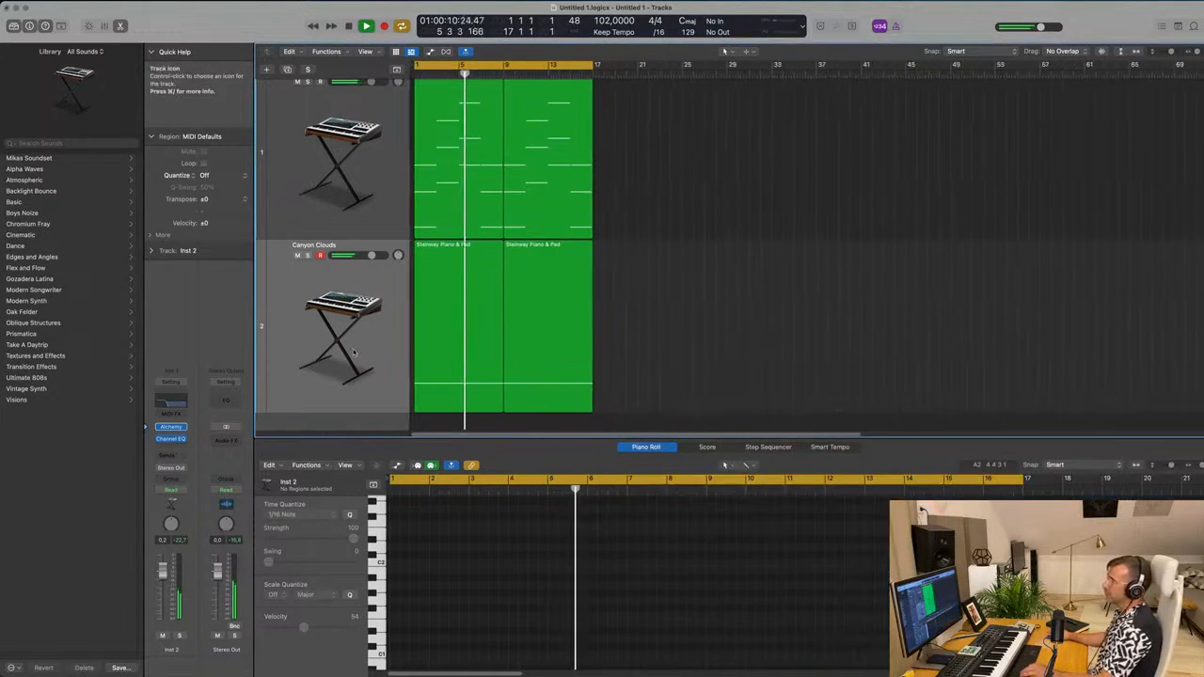
pyautogui.click(313, 382)
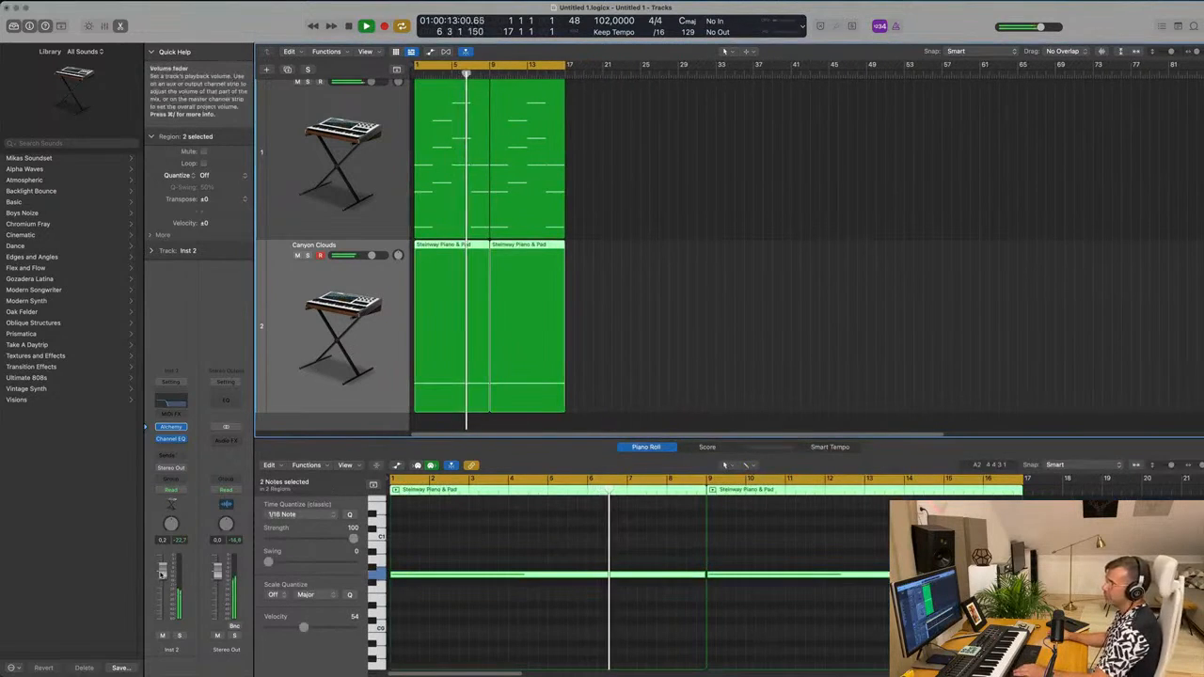
pyautogui.click(661, 298)
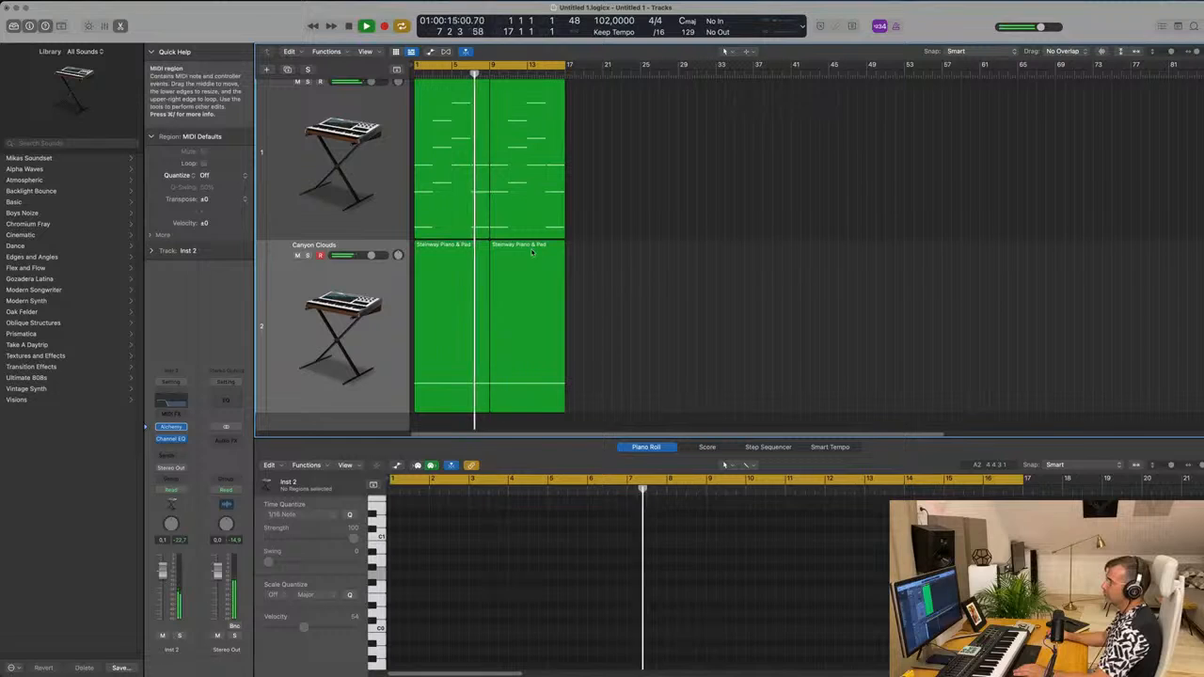
# Select the second regions of both tracks so the chords and bass note show together in the piano roll
pyautogui.click(509, 273)
pyautogui.moveTo(573, 201); pyautogui.dragTo(556, 290)
pyautogui.scroll(4, 816, 567)
pyautogui.scroll(-4, 818, 569)
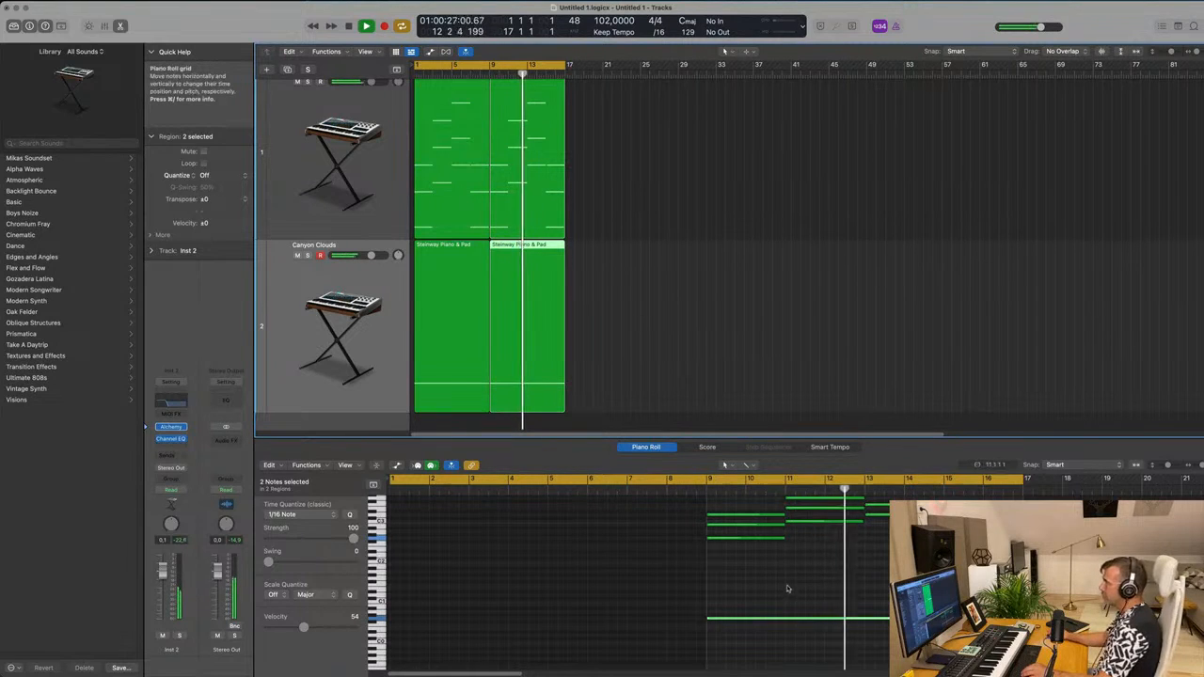
# Change the sustained bass note in the second region to C1
pyautogui.moveTo(789, 589); pyautogui.dragTo(792, 647)
pyautogui.hotkey('alt', 'shift', 'Up')
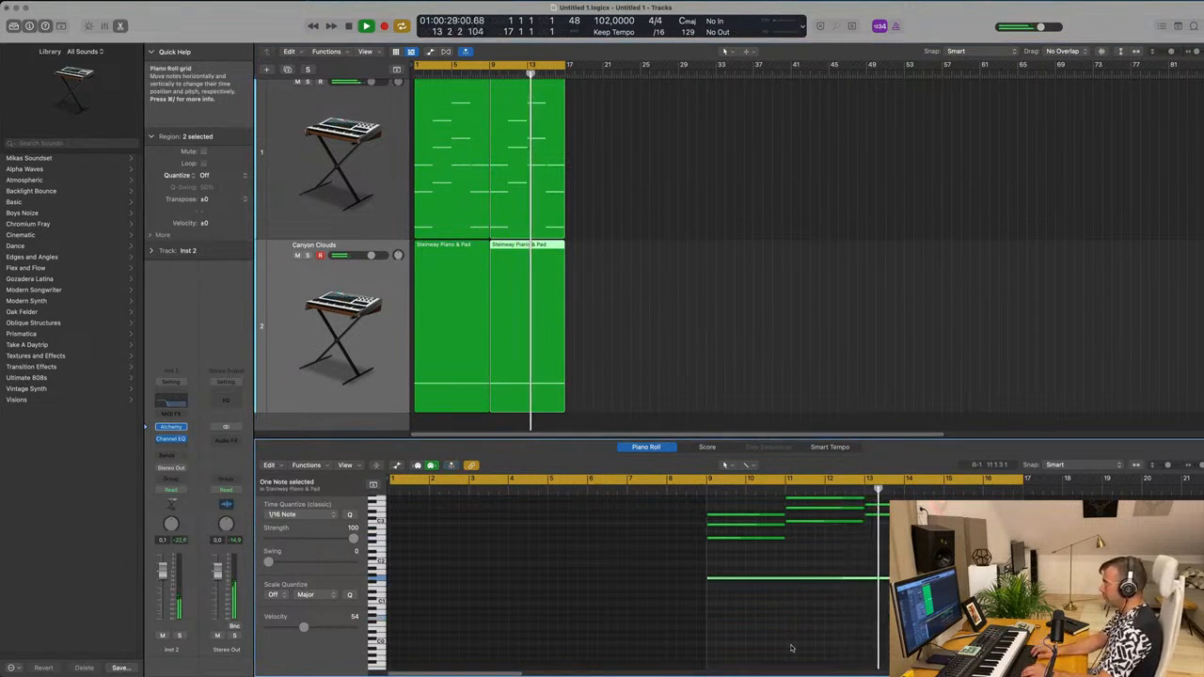
pyautogui.hotkey('alt', 'Down')
pyautogui.hotkey('alt', 'Down')
pyautogui.hotkey('alt', 'Down')
pyautogui.hotkey('alt', 'Down')
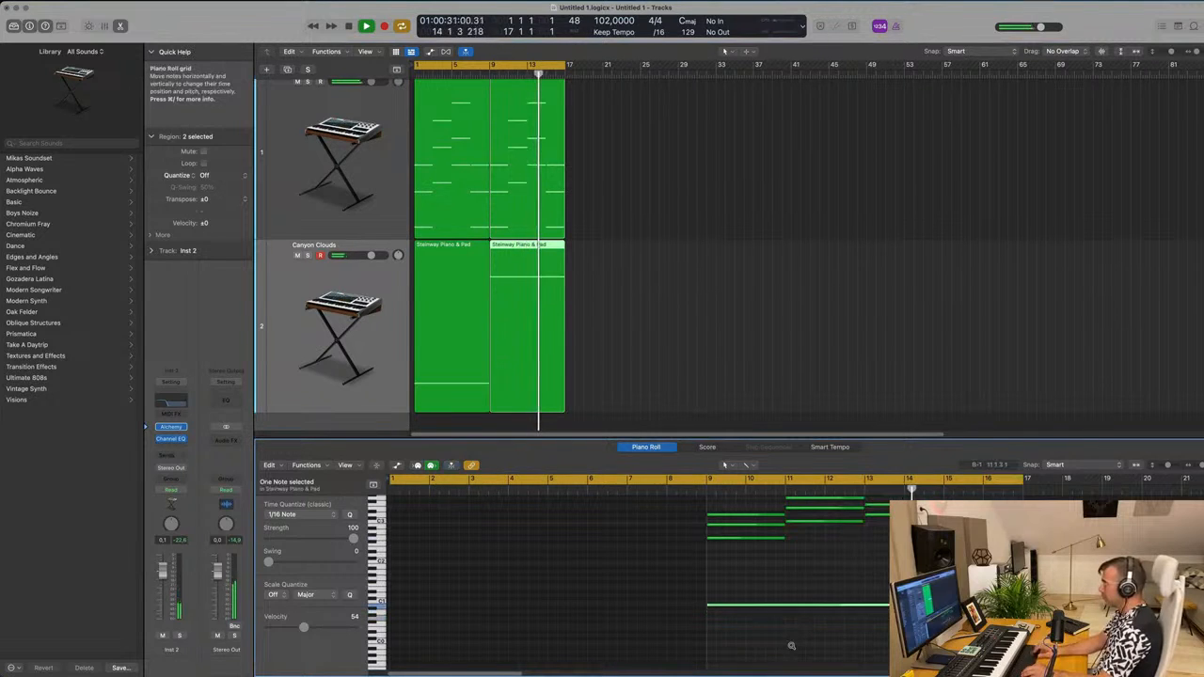
pyautogui.hotkey('alt', 'Up')
# Play the loop from the start and from bar 9 to check the bass note change against the chords
pyautogui.press('space')
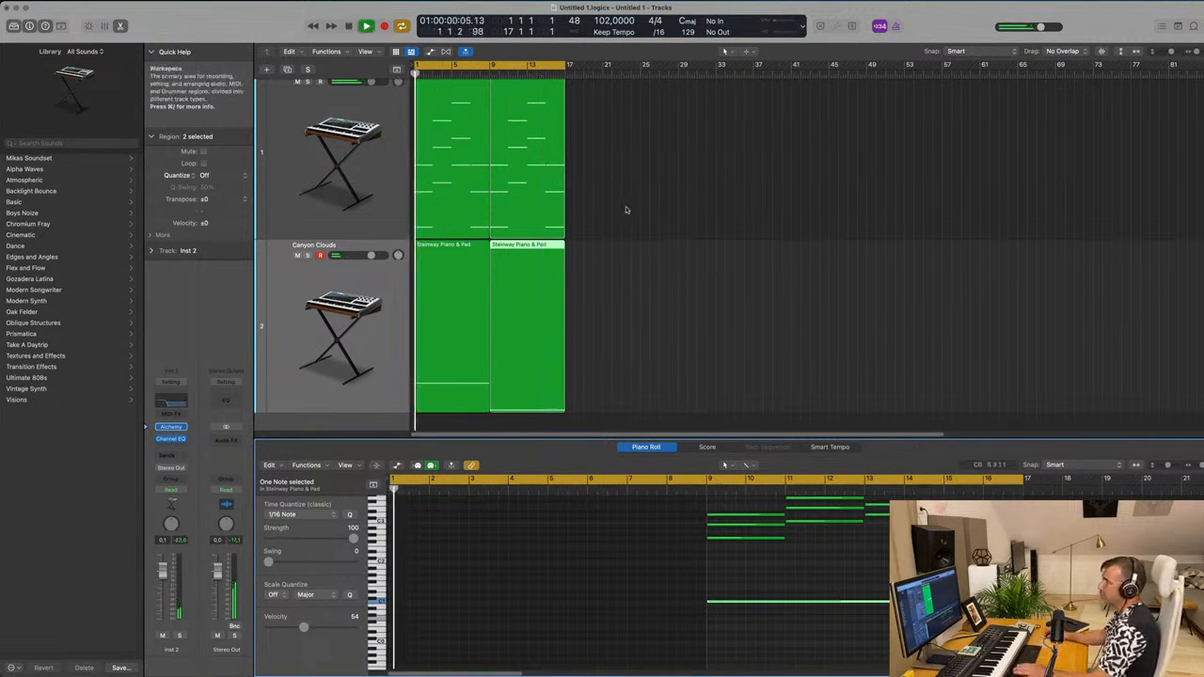
pyautogui.click(490, 74)
pyautogui.scroll(-1, 650, 285)
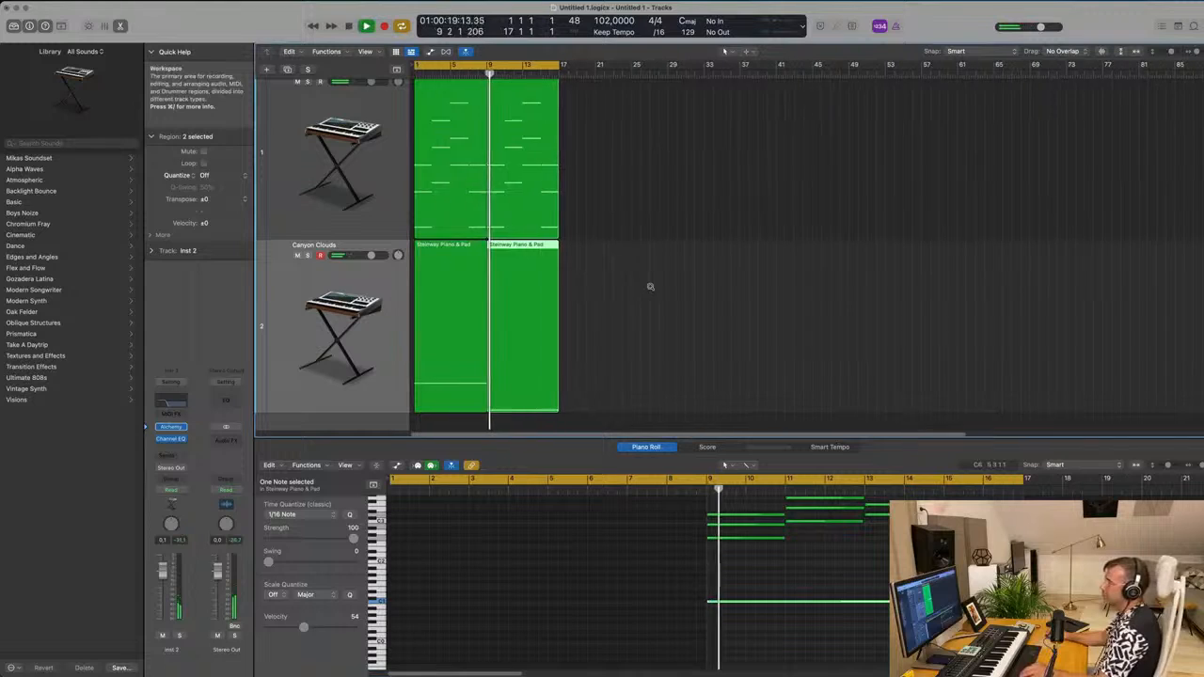
pyautogui.press('space')
pyautogui.press('space')
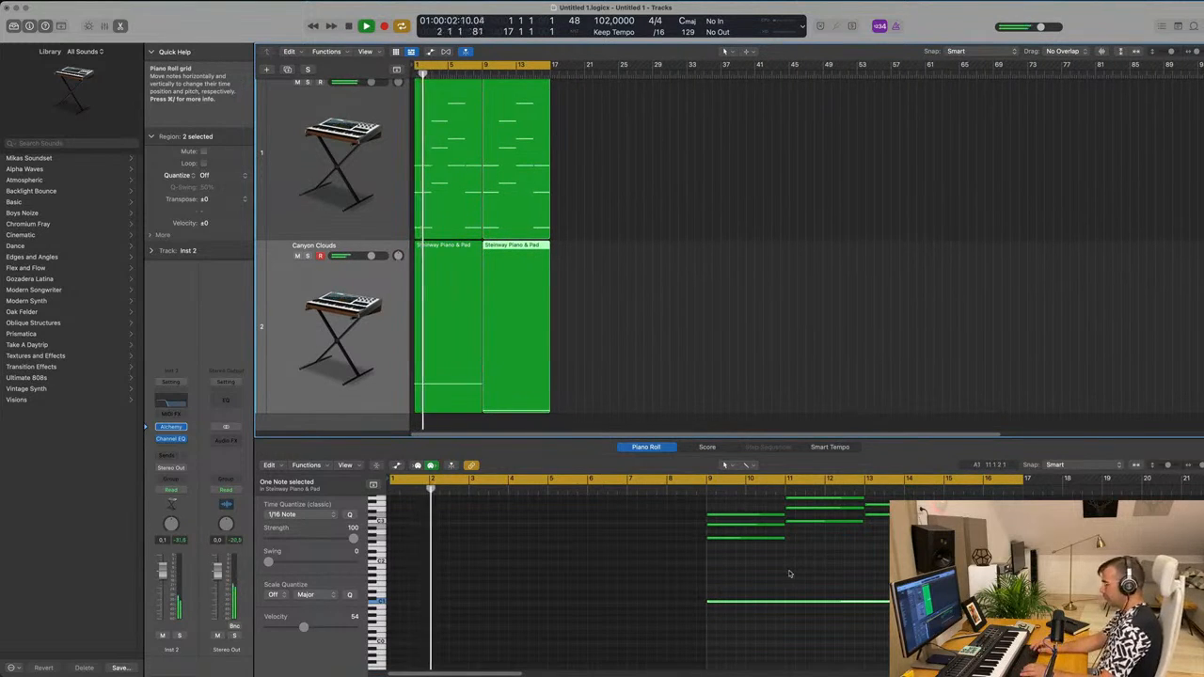
# Undo the bass note's move to C1, and set the second region's sustained bass note to A0
pyautogui.press('super+z')
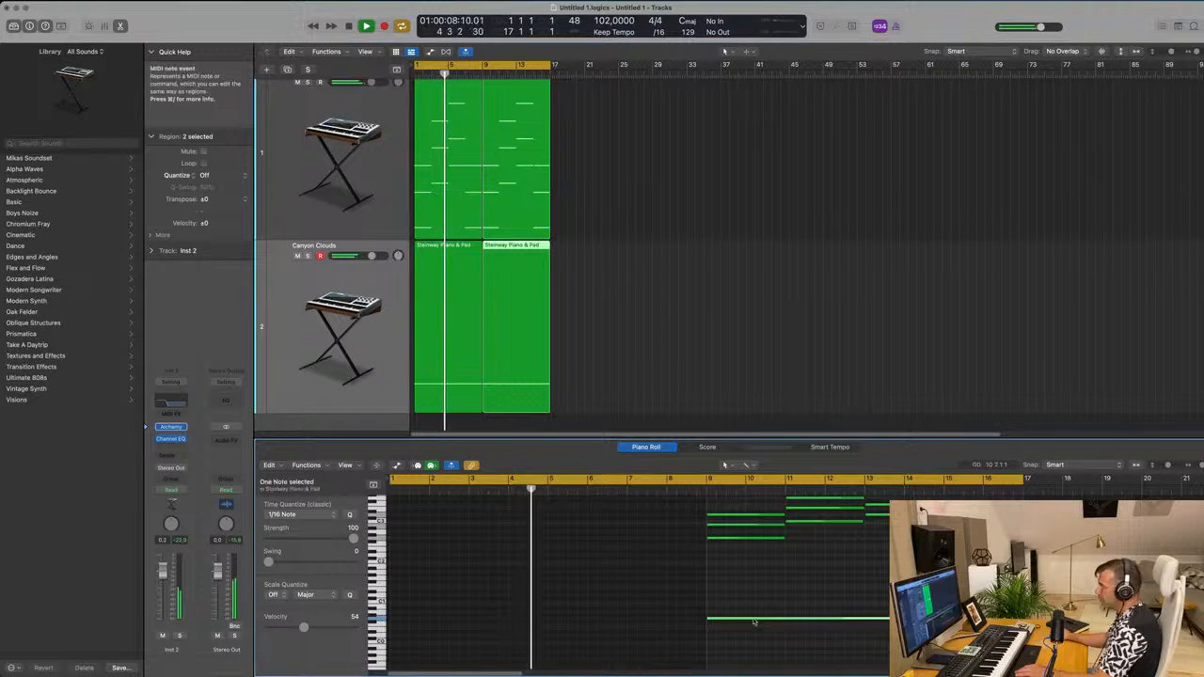
pyautogui.moveTo(754, 622); pyautogui.dragTo(754, 616)
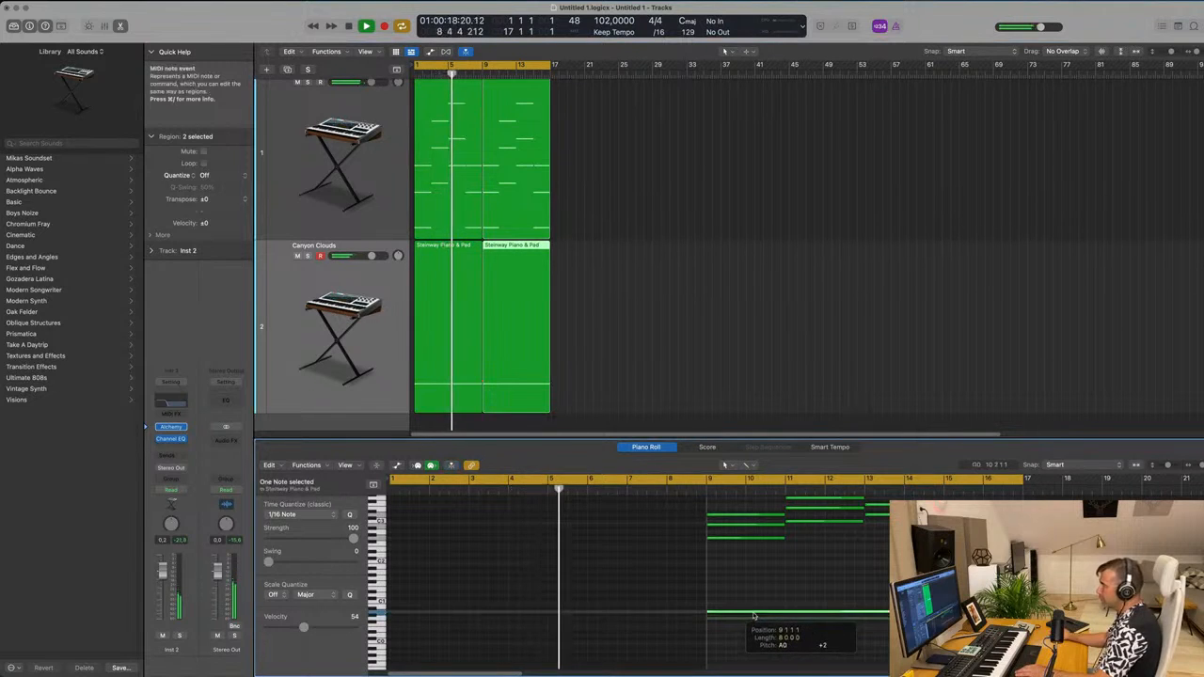
pyautogui.click(673, 336)
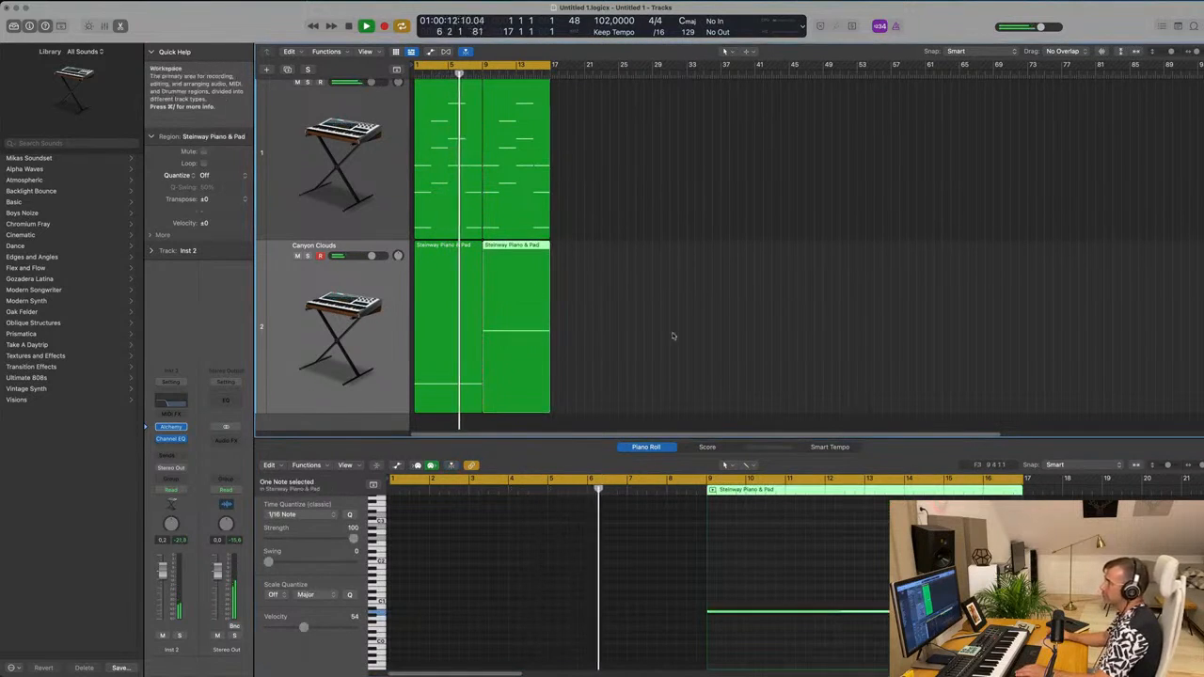
# Play the loop from the start and from bar 9 to check the changed bass note
pyautogui.press('Return')
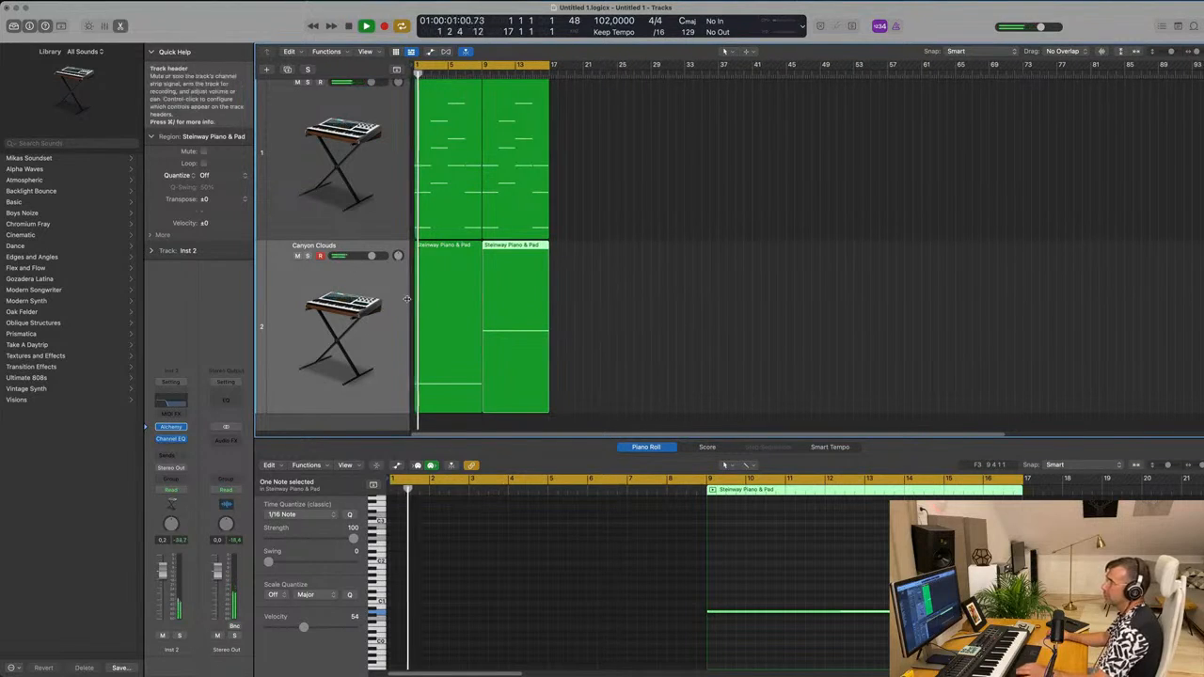
pyautogui.click(282, 289)
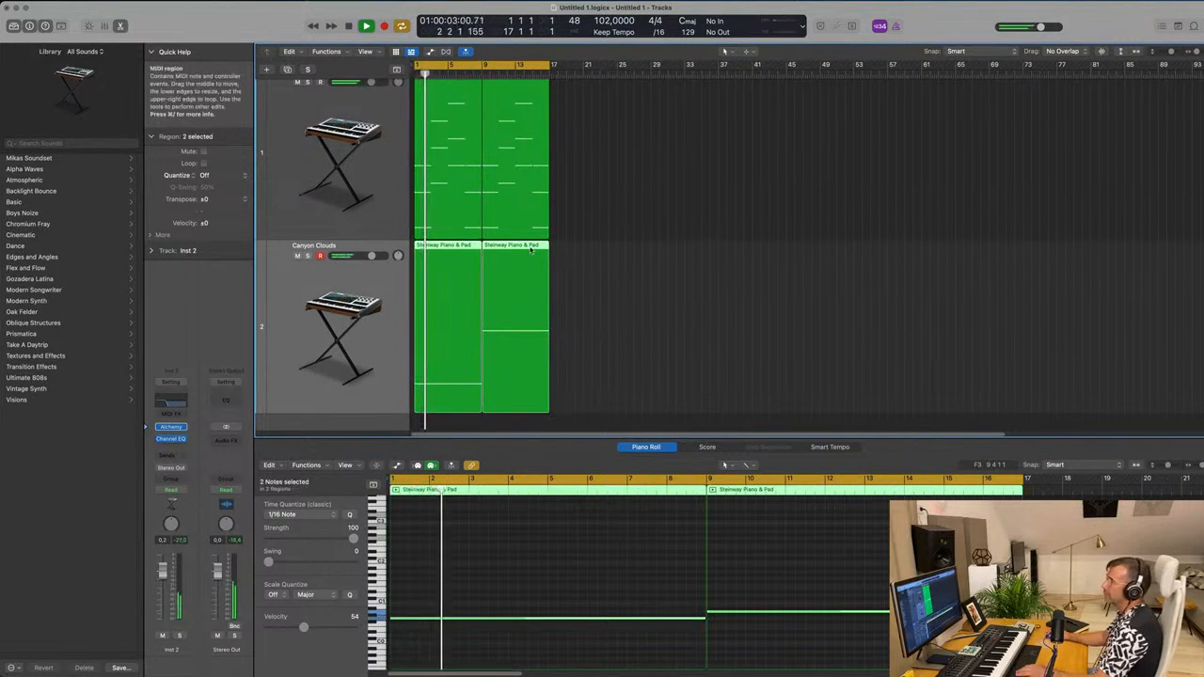
pyautogui.click(480, 73)
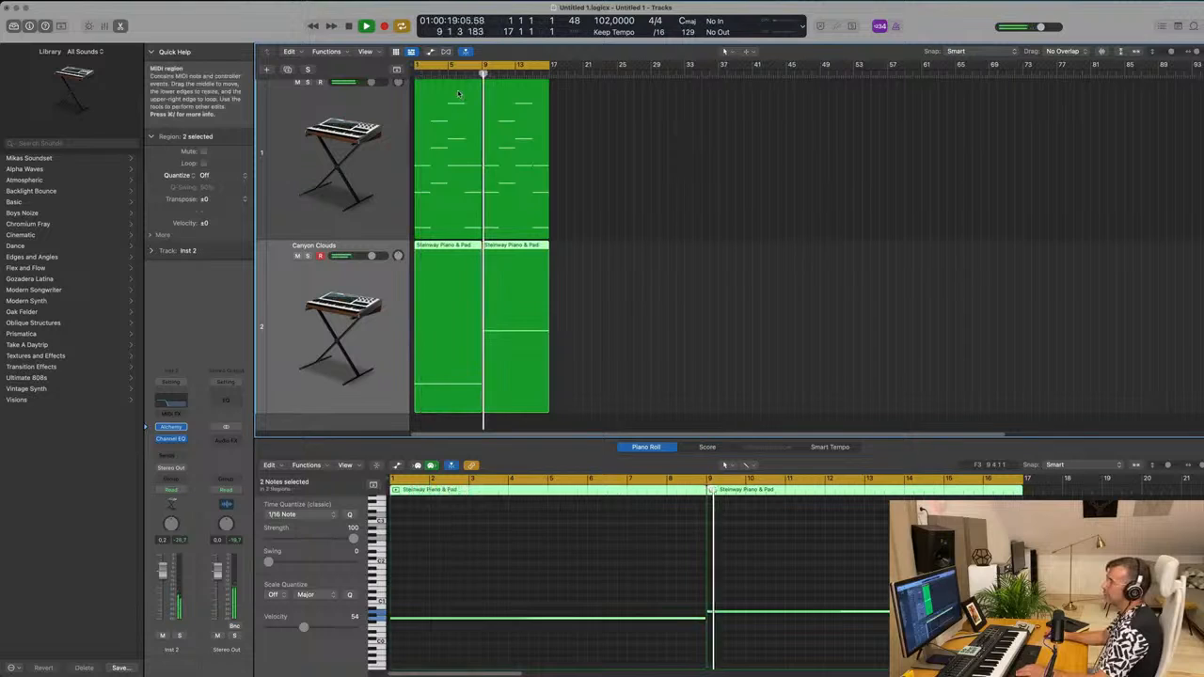
# Bring the second region's bass note back down to the same pitch as the first region's bass note
pyautogui.moveTo(812, 587); pyautogui.dragTo(839, 673)
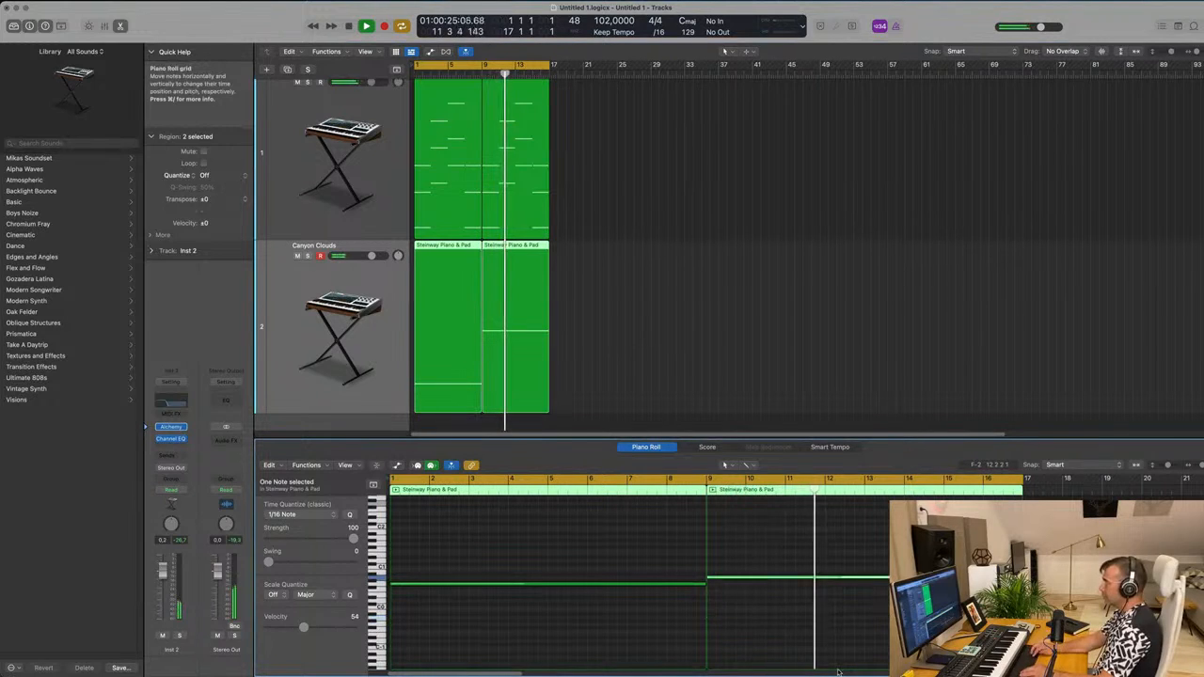
pyautogui.hotkey('alt', 'Up')
pyautogui.hotkey('alt', 'Down')
pyautogui.hotkey('alt', 'Down')
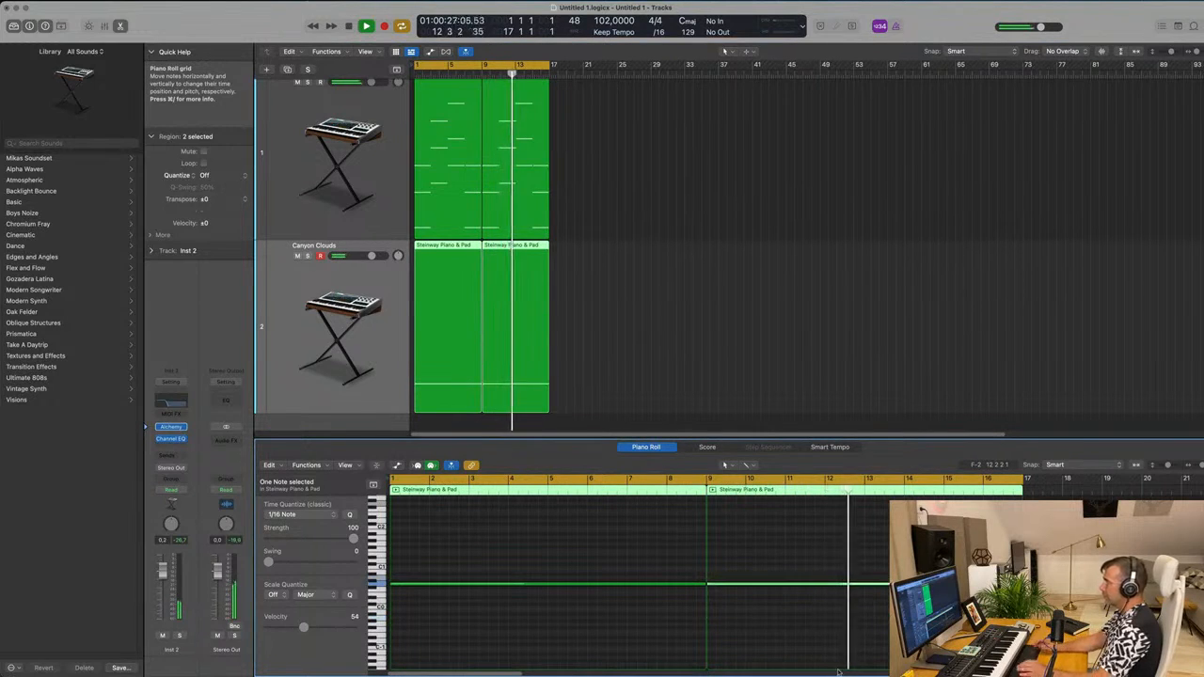
# Restart playback from the beginning, deselect the regions and close the piano roll
pyautogui.press('Return')
pyautogui.scroll(1, 627, 229)
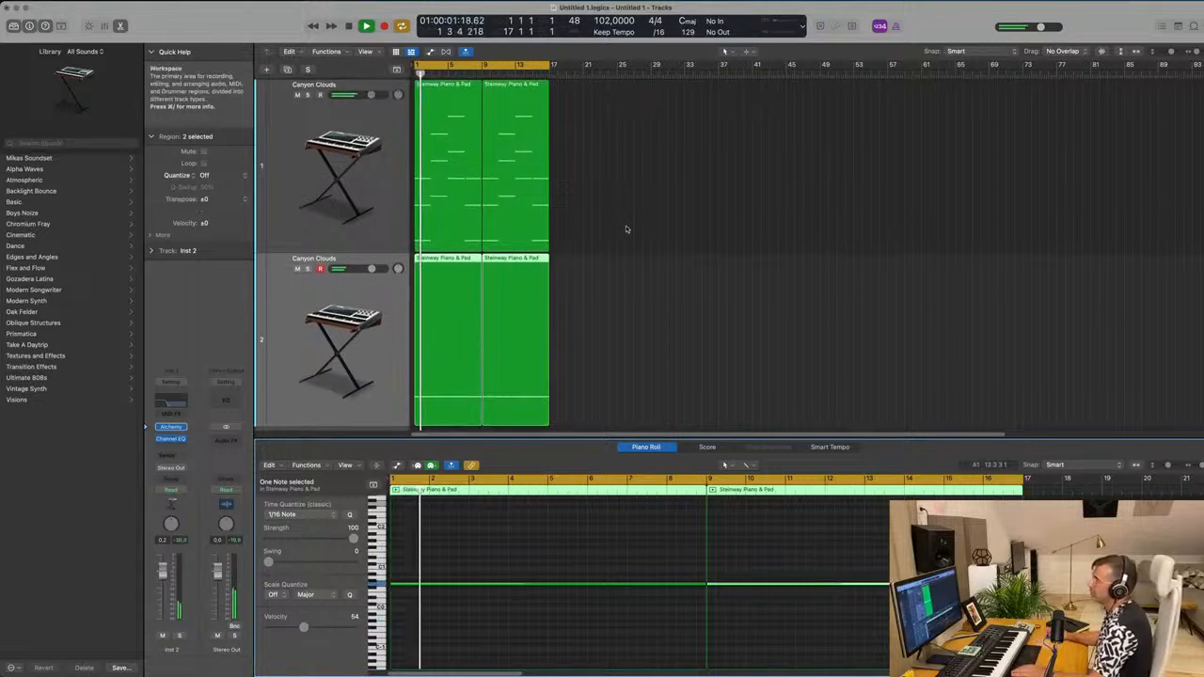
pyautogui.click(627, 228)
pyautogui.scroll(3, 389, 322)
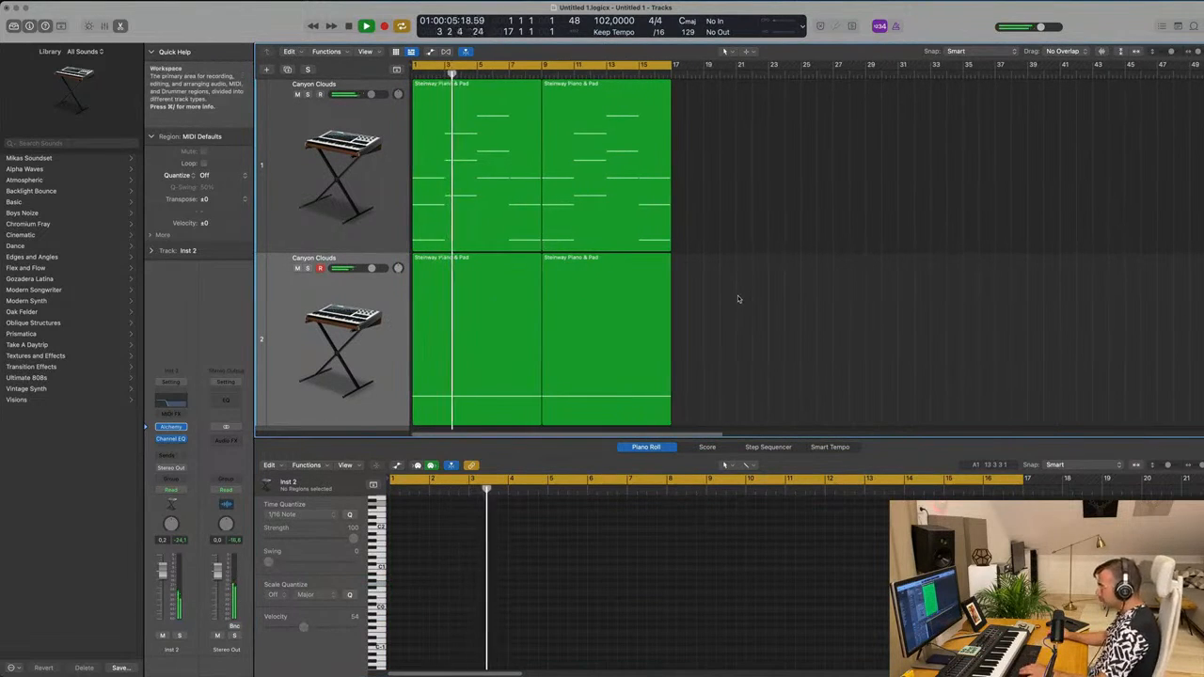
pyautogui.press('x')
pyautogui.press('x')
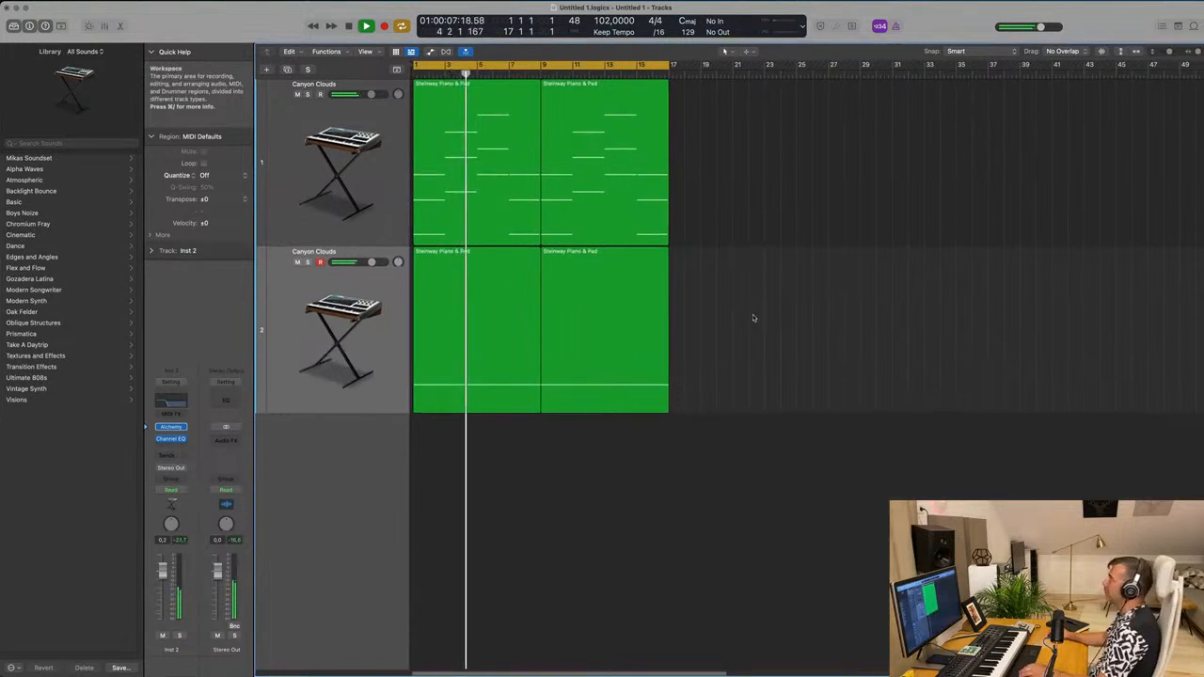
# Repeat all four chord and bass regions once from bar 17, and extend the cycle range to bar 33
pyautogui.click(387, 301)
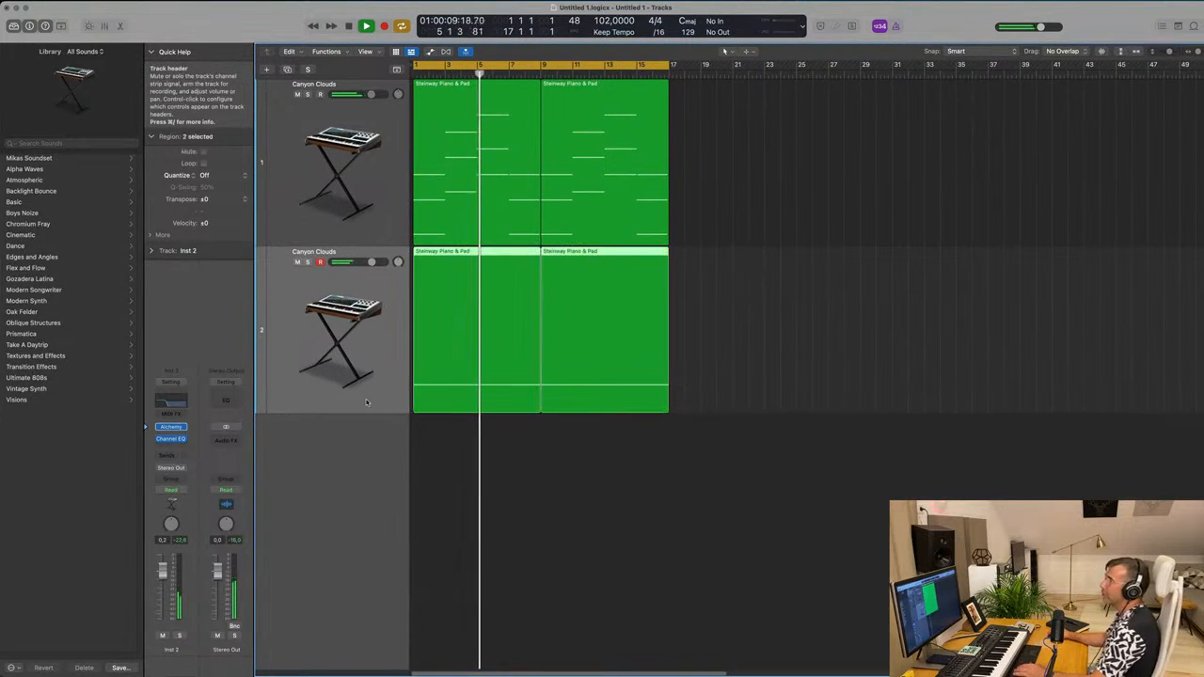
pyautogui.click(719, 280)
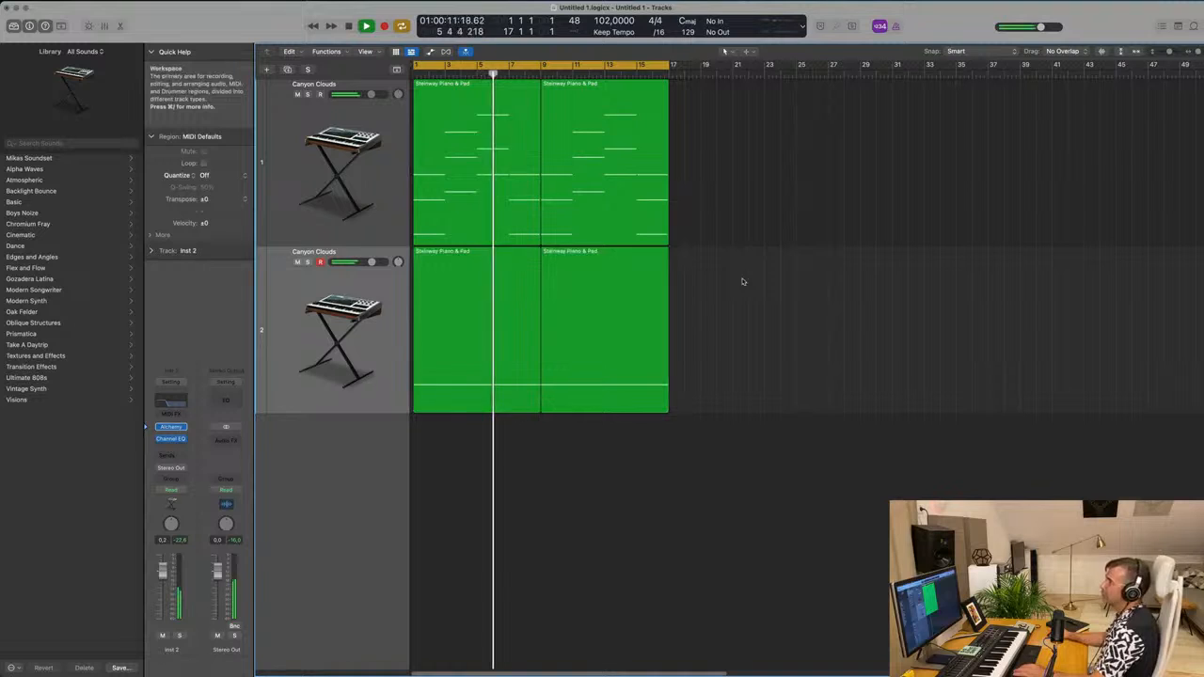
pyautogui.scroll(3, 744, 311)
pyautogui.scroll(-5, 749, 311)
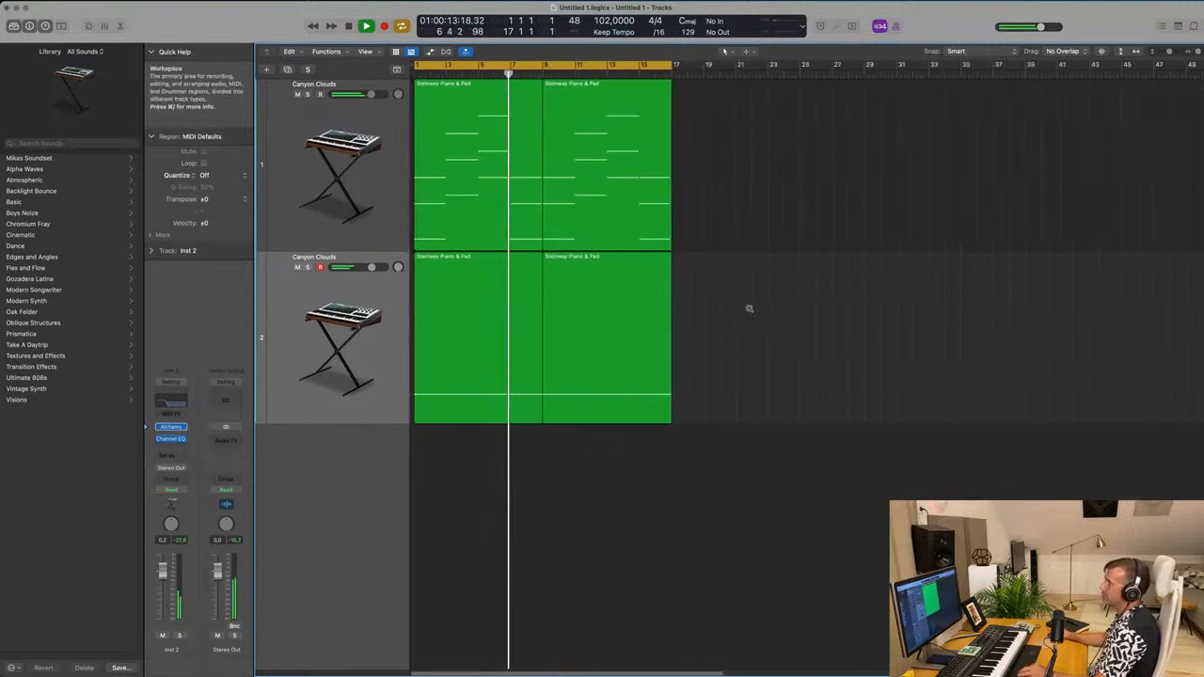
pyautogui.moveTo(705, 166); pyautogui.dragTo(472, 354)
pyautogui.press('super+r')
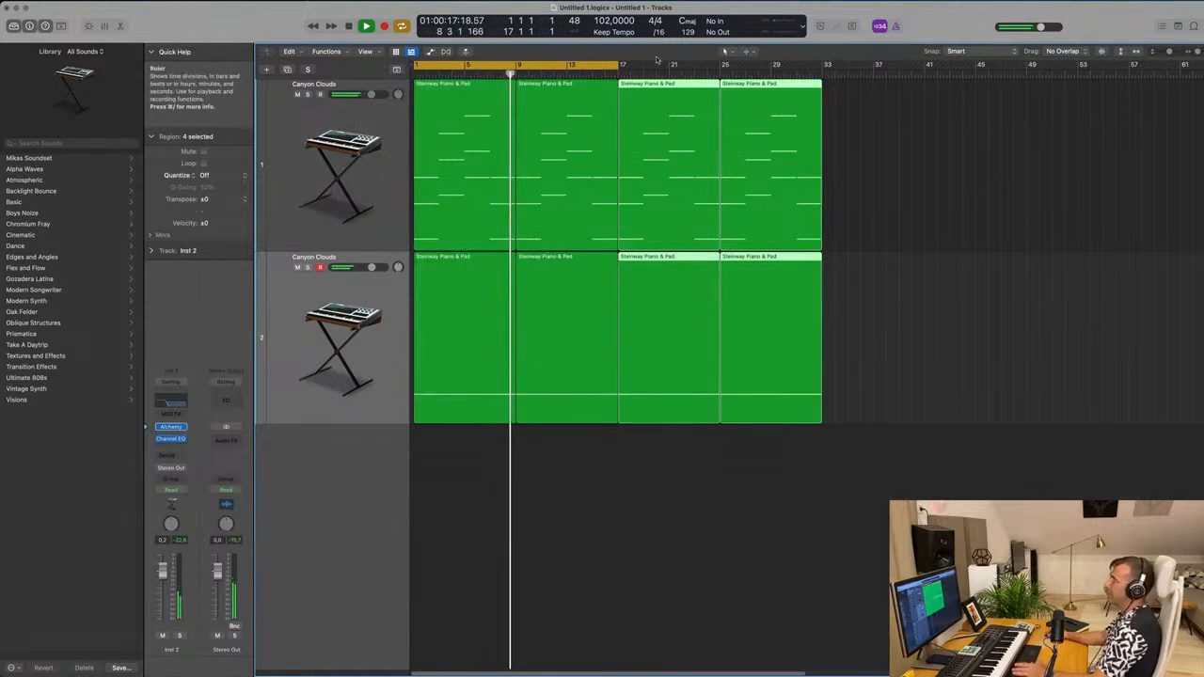
pyautogui.moveTo(621, 64); pyautogui.dragTo(823, 66)
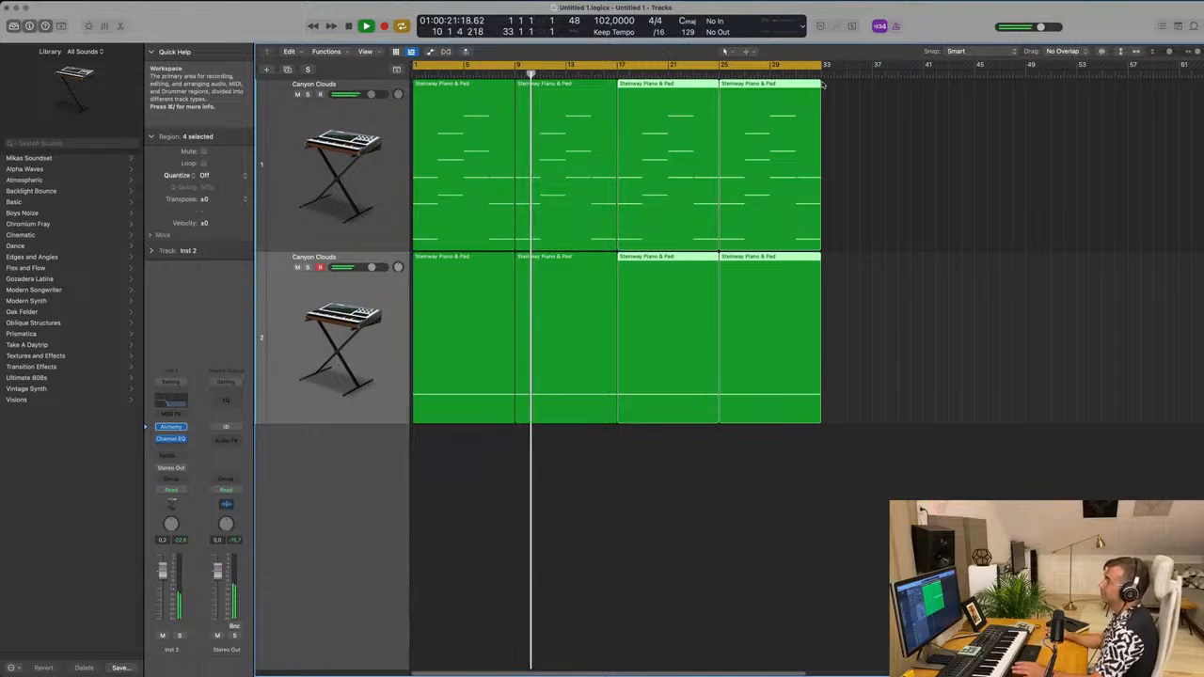
pyautogui.click(1056, 281)
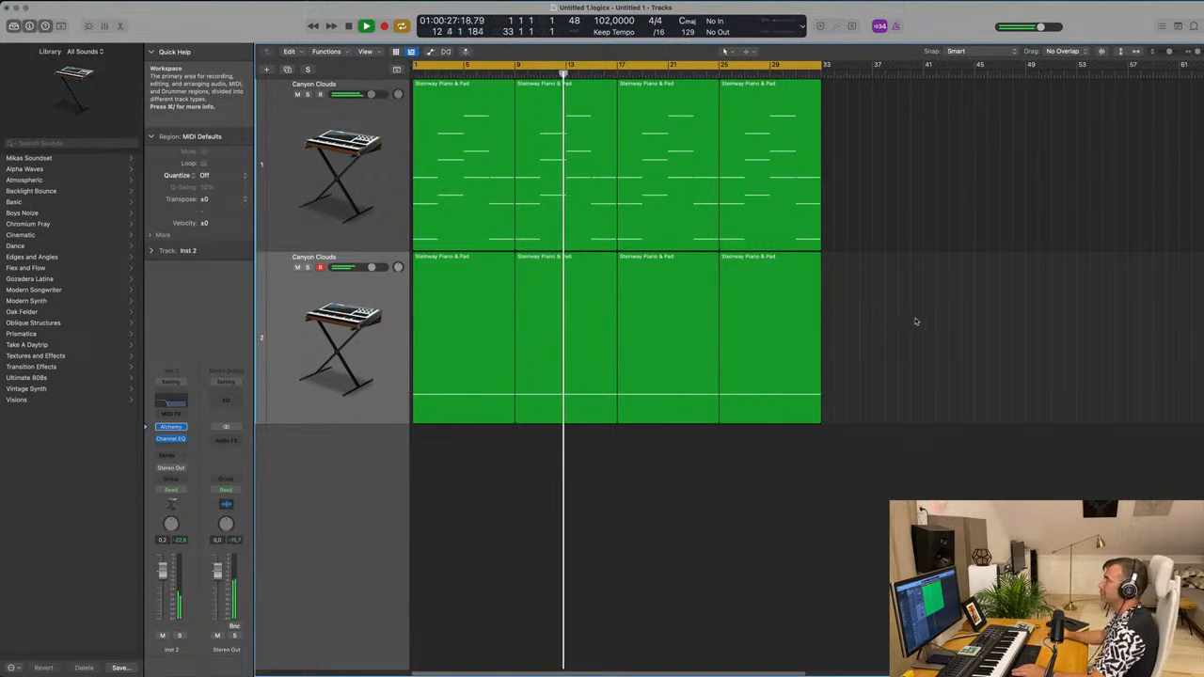
# Duplicate the upper Canyon Clouds track and copy the first two chord regions onto it at bar 1 and near bar 17
pyautogui.click(307, 229)
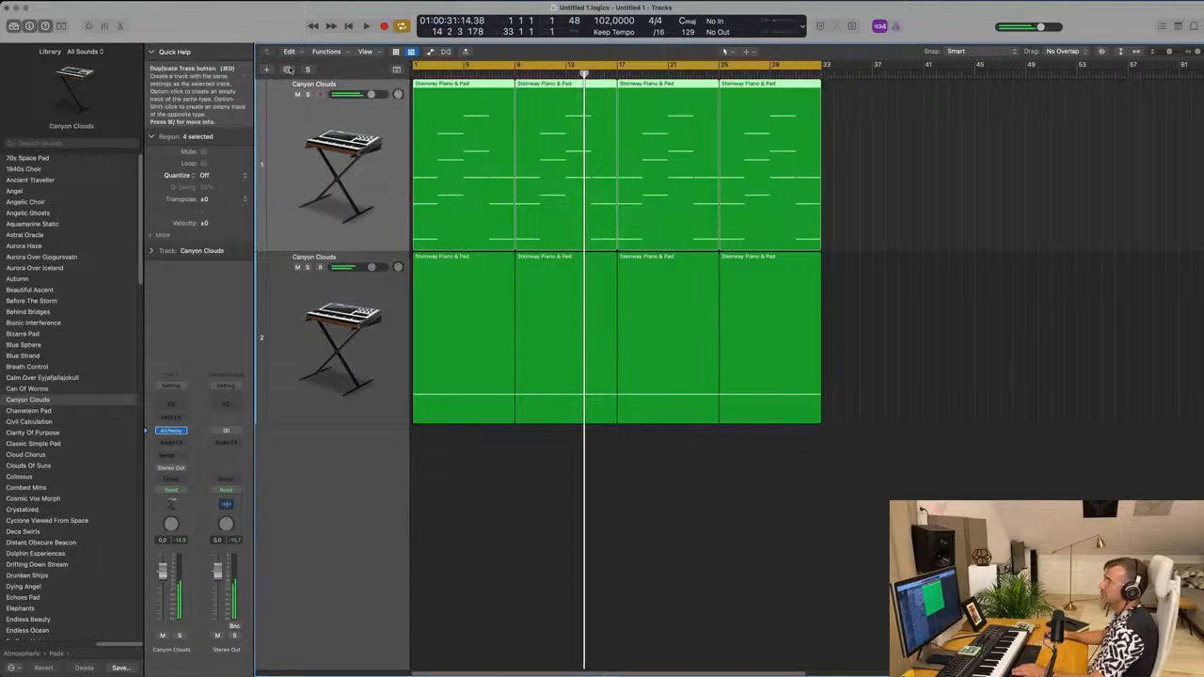
pyautogui.press('super+d')
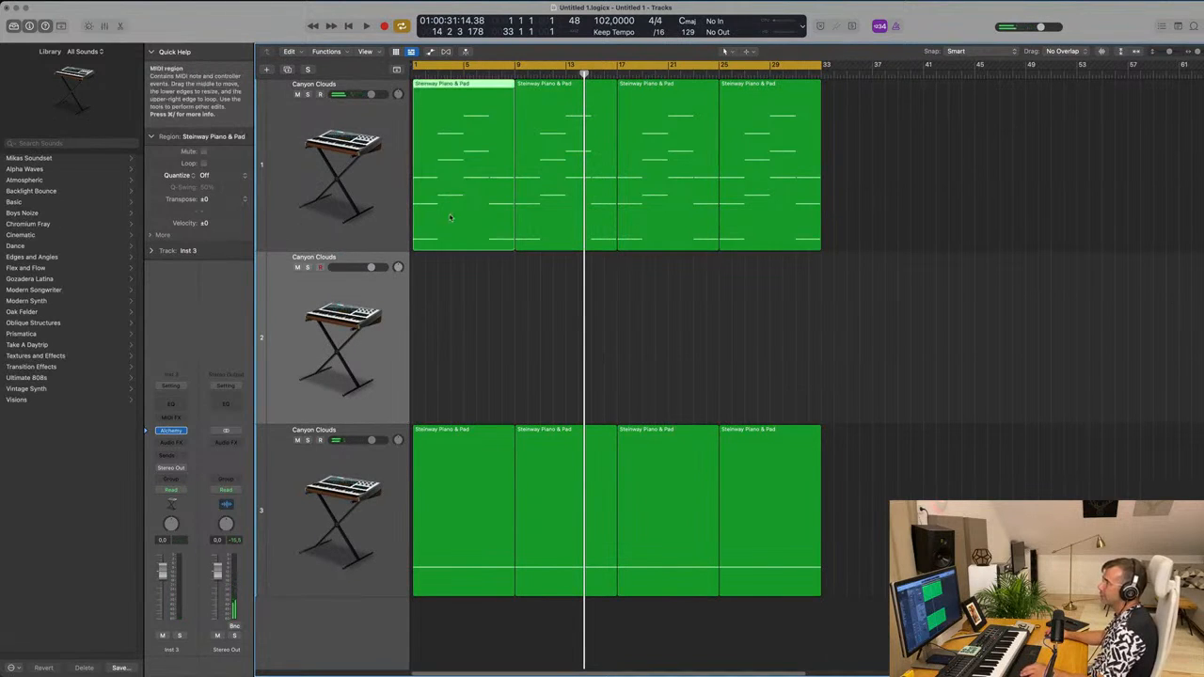
pyautogui.moveTo(451, 217); pyautogui.dragTo(447, 321)
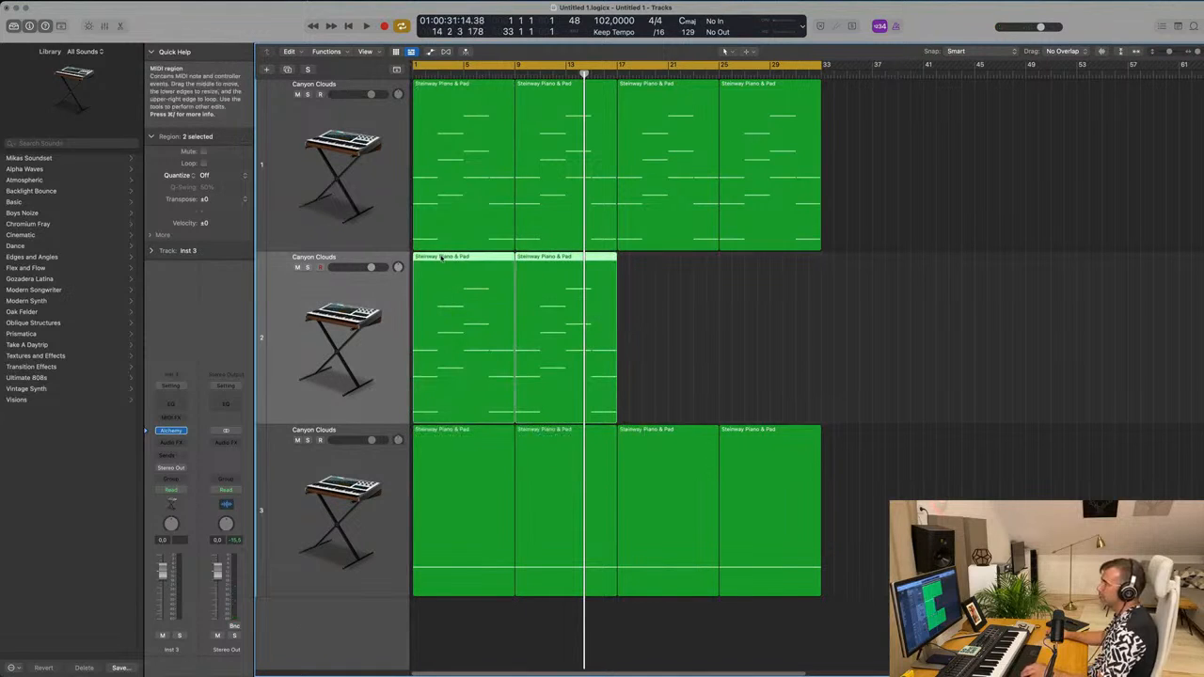
pyautogui.moveTo(442, 258); pyautogui.dragTo(649, 269)
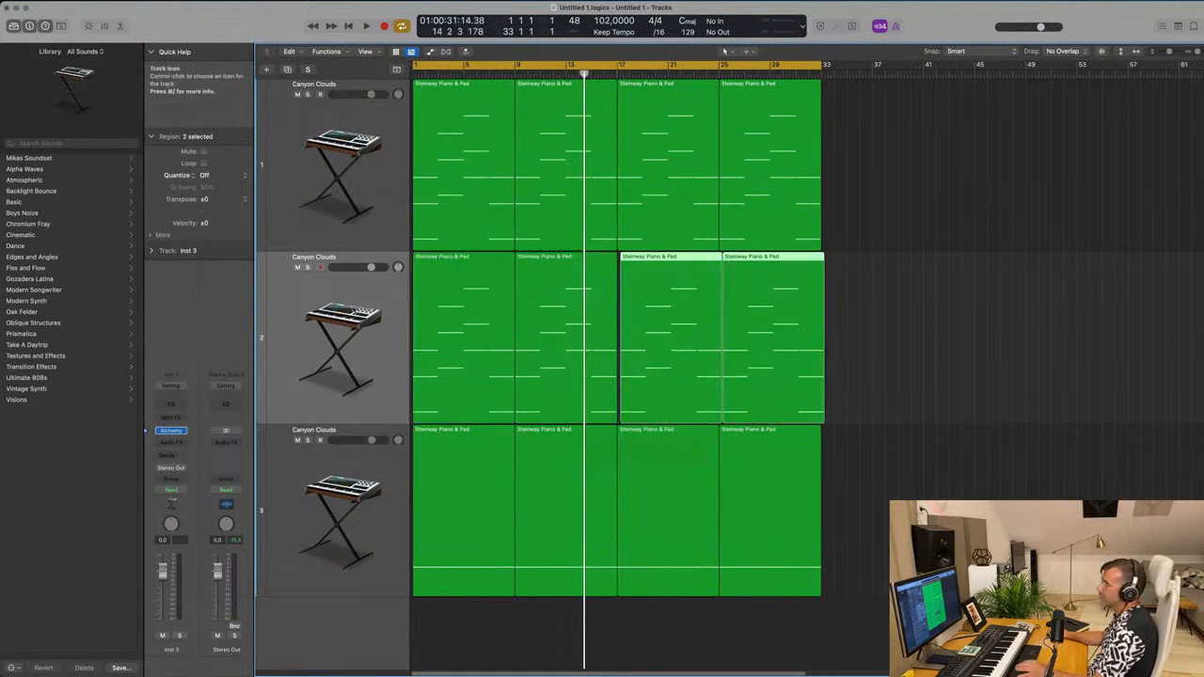
# Select the duplicated pad track and look through the Cinematic sound categories for it
pyautogui.click(324, 314)
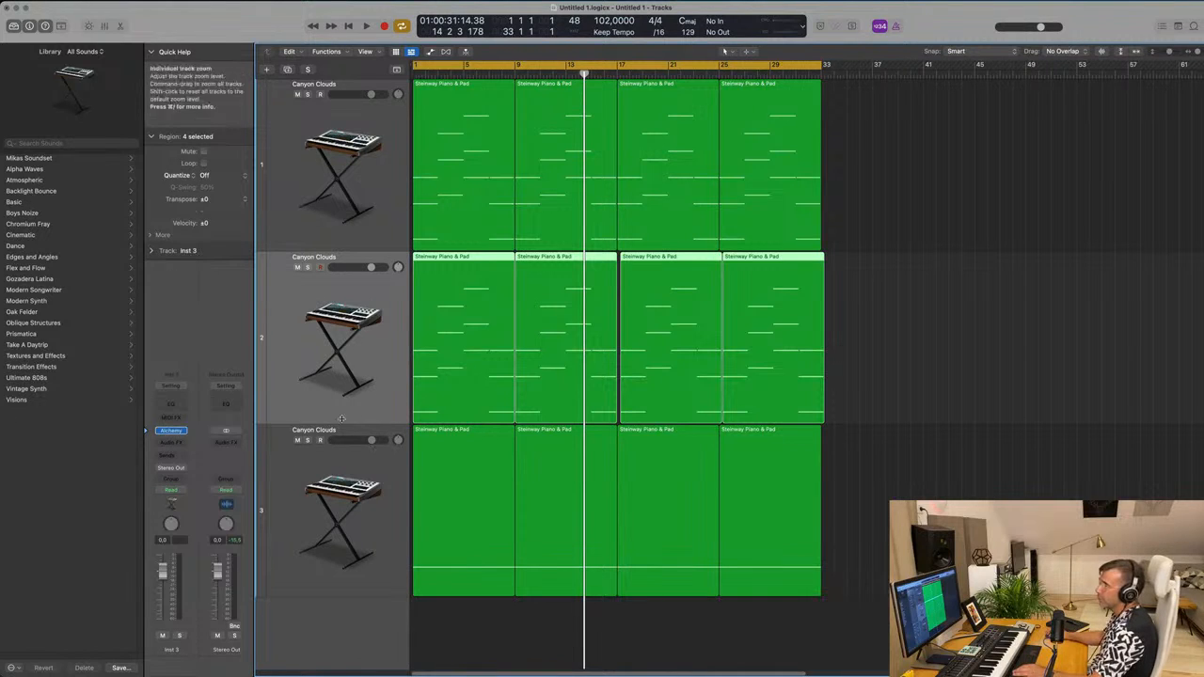
pyautogui.click(29, 235)
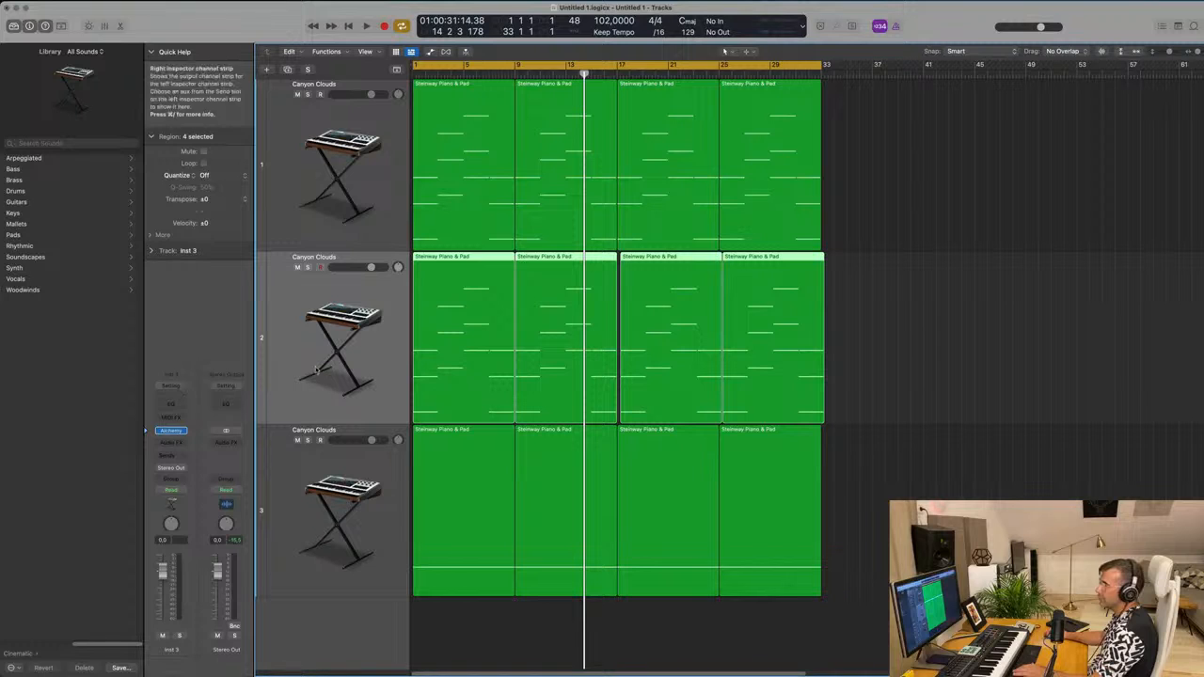
# Create one new software instrument track using the stereo Studio Strings plug-in
pyautogui.click(267, 70)
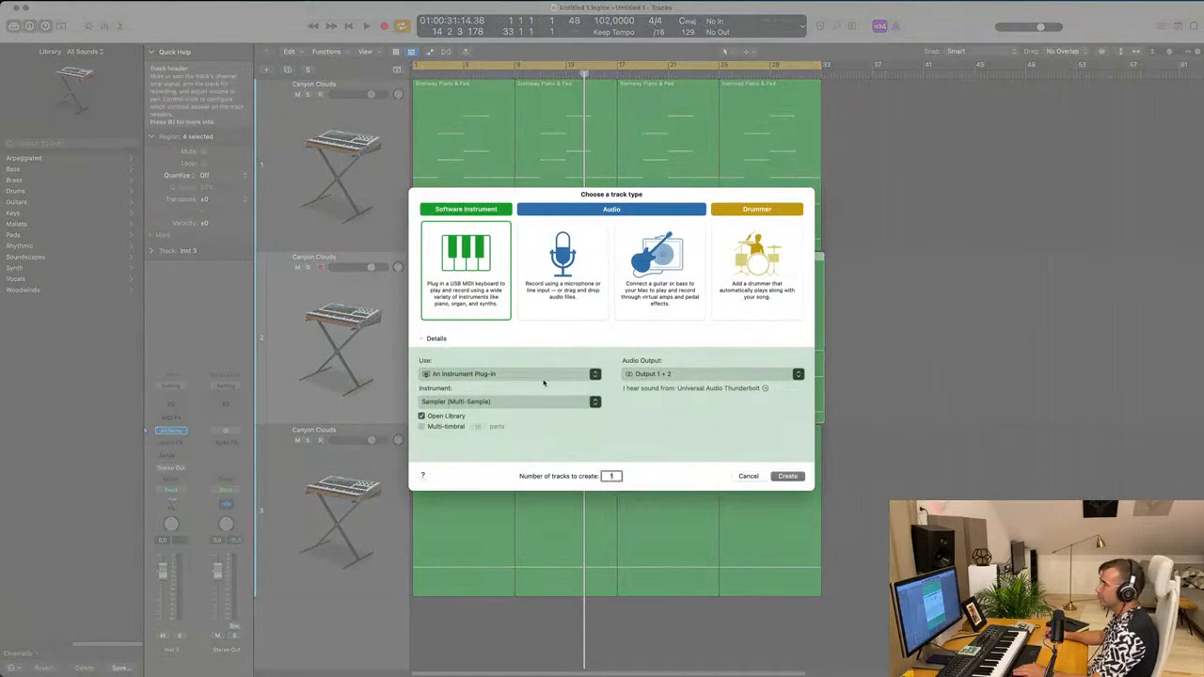
pyautogui.click(541, 406)
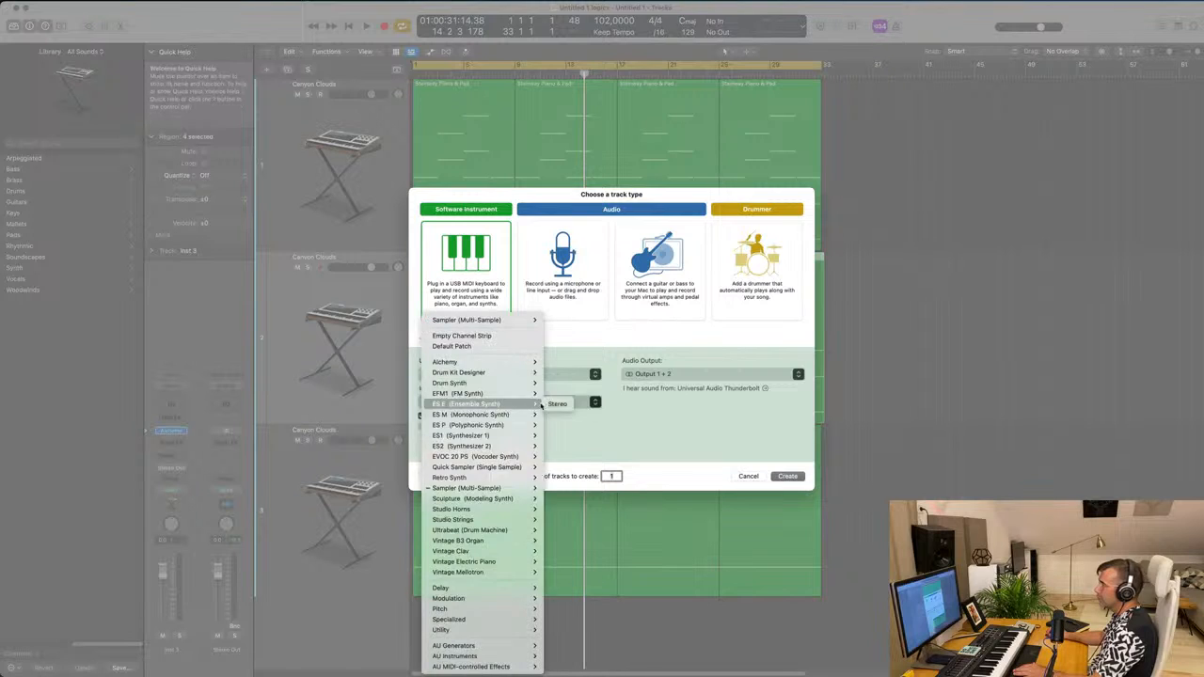
pyautogui.click(519, 404)
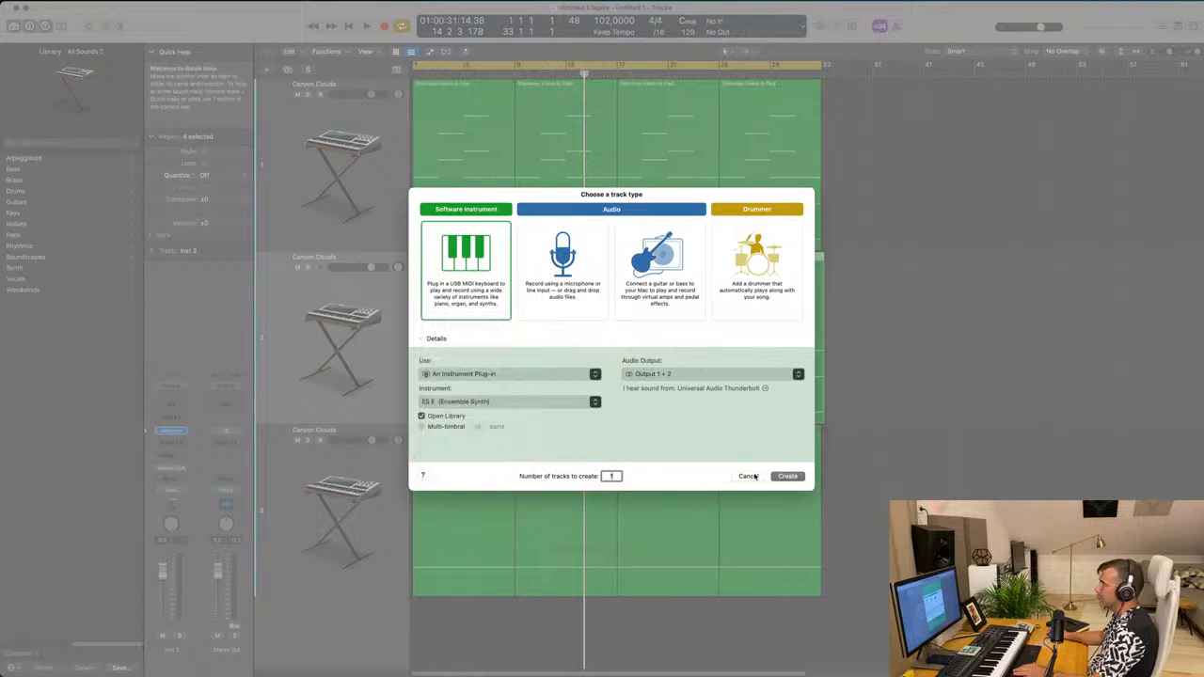
pyautogui.click(466, 374)
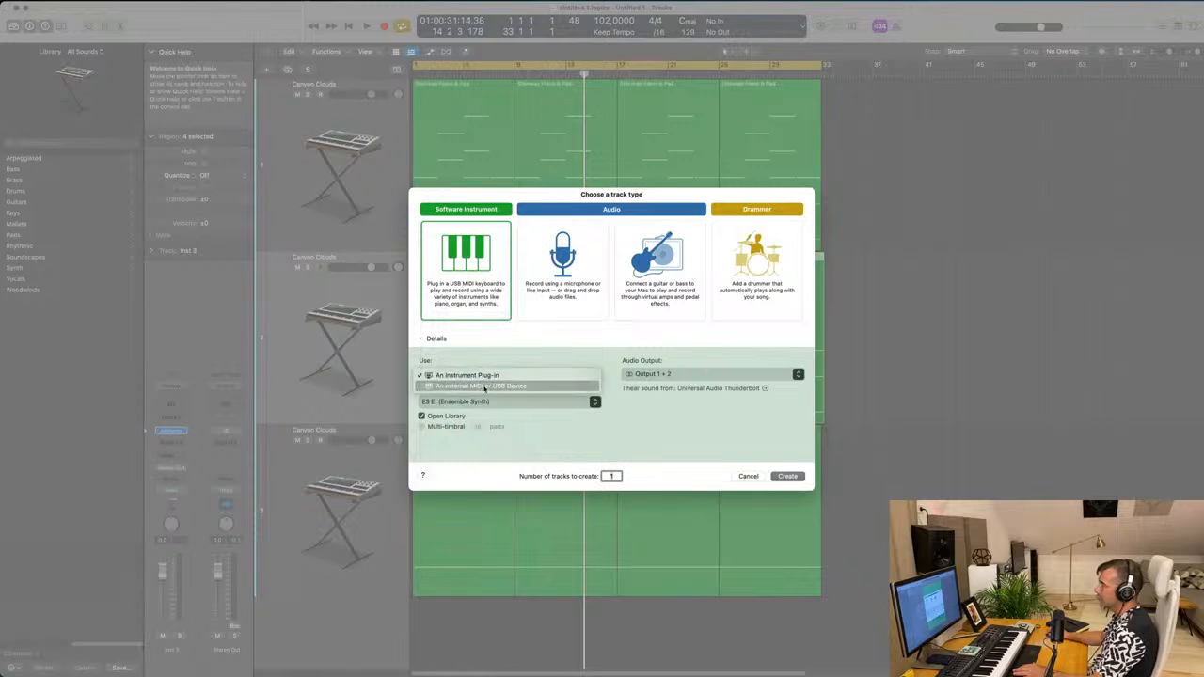
pyautogui.click(484, 386)
pyautogui.click(503, 377)
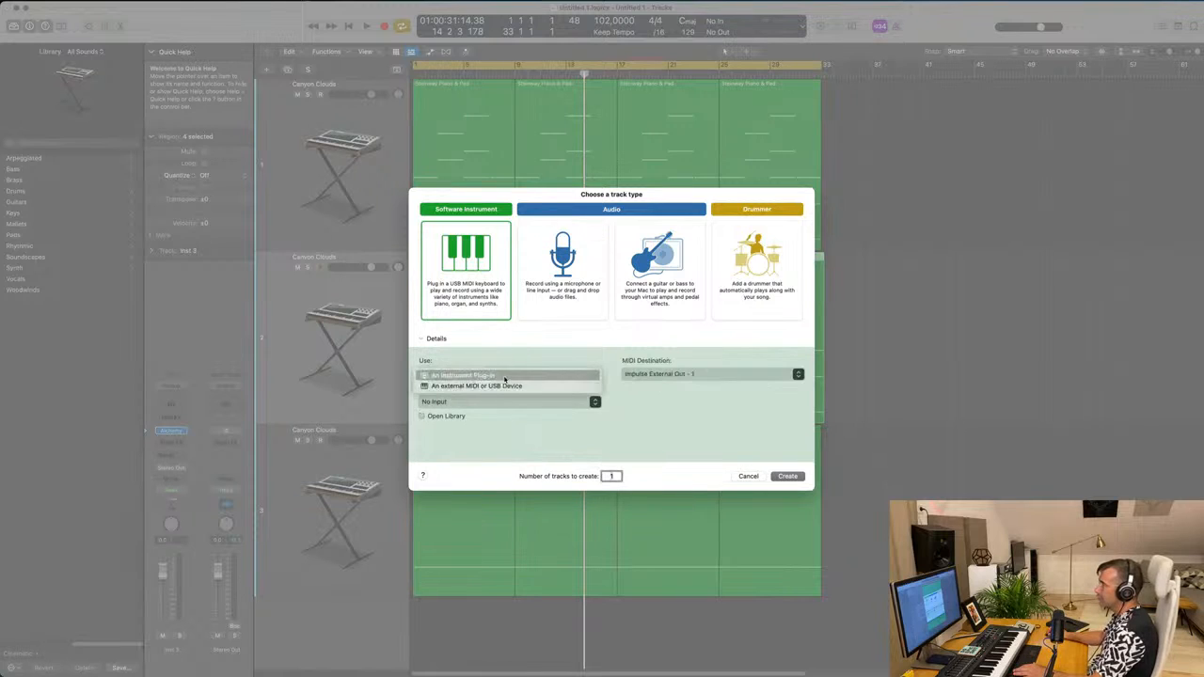
pyautogui.click(505, 376)
pyautogui.click(483, 402)
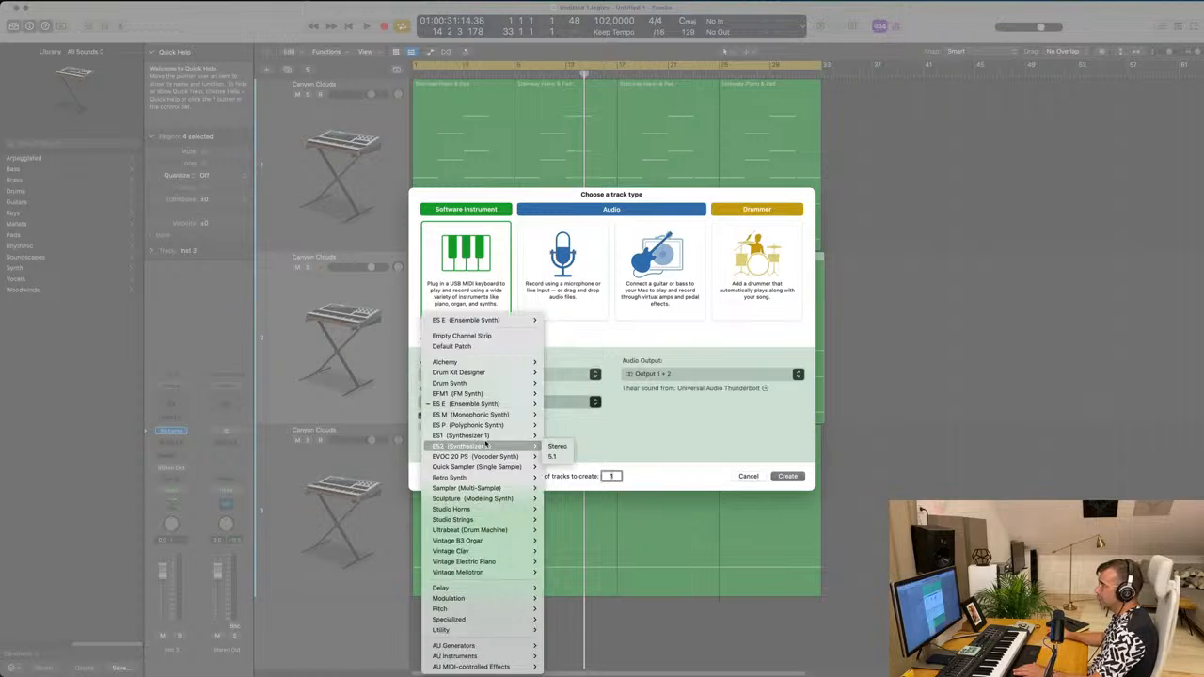
pyautogui.moveTo(488, 520)
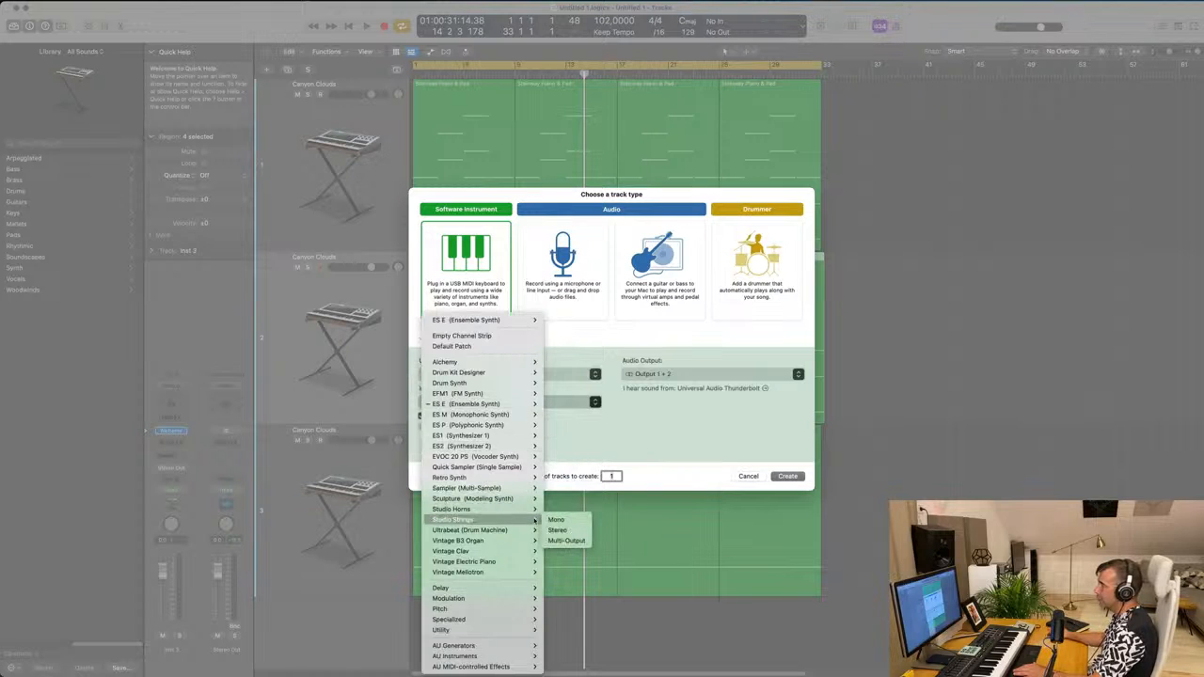
pyautogui.click(564, 532)
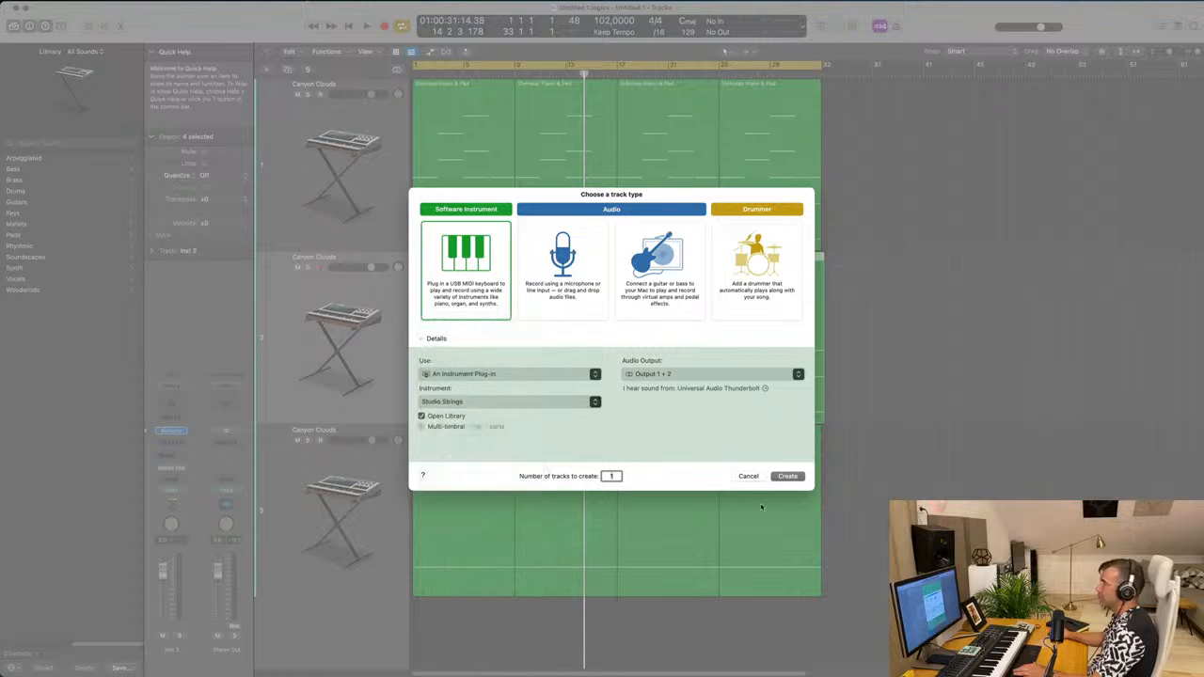
pyautogui.click(789, 476)
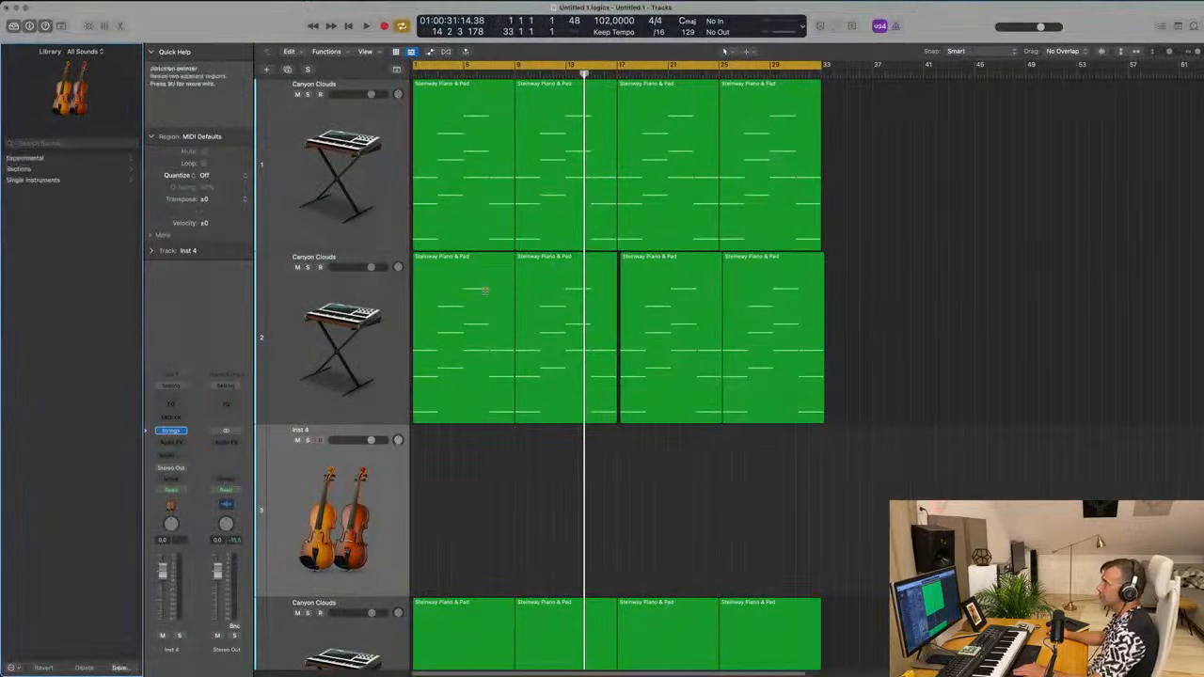
# Delete the last two chord regions, starting near bar 17, from the duplicated pad track
pyautogui.scroll(-3, 360, 381)
pyautogui.moveTo(973, 299); pyautogui.dragTo(705, 313)
pyautogui.press('Delete')
# Move the duplicated pad track's two remaining chord regions to the strings track at bar 1, and repeat them from bar 17
pyautogui.moveTo(609, 276); pyautogui.dragTo(484, 287)
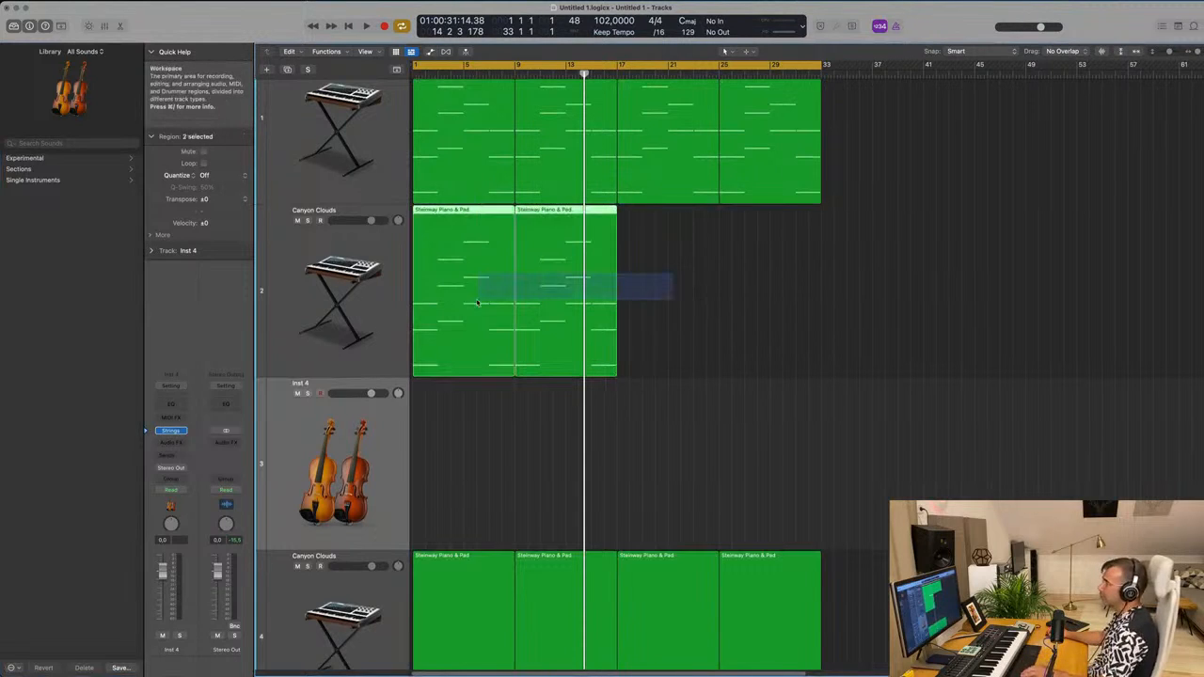
pyautogui.moveTo(460, 235); pyautogui.dragTo(454, 415)
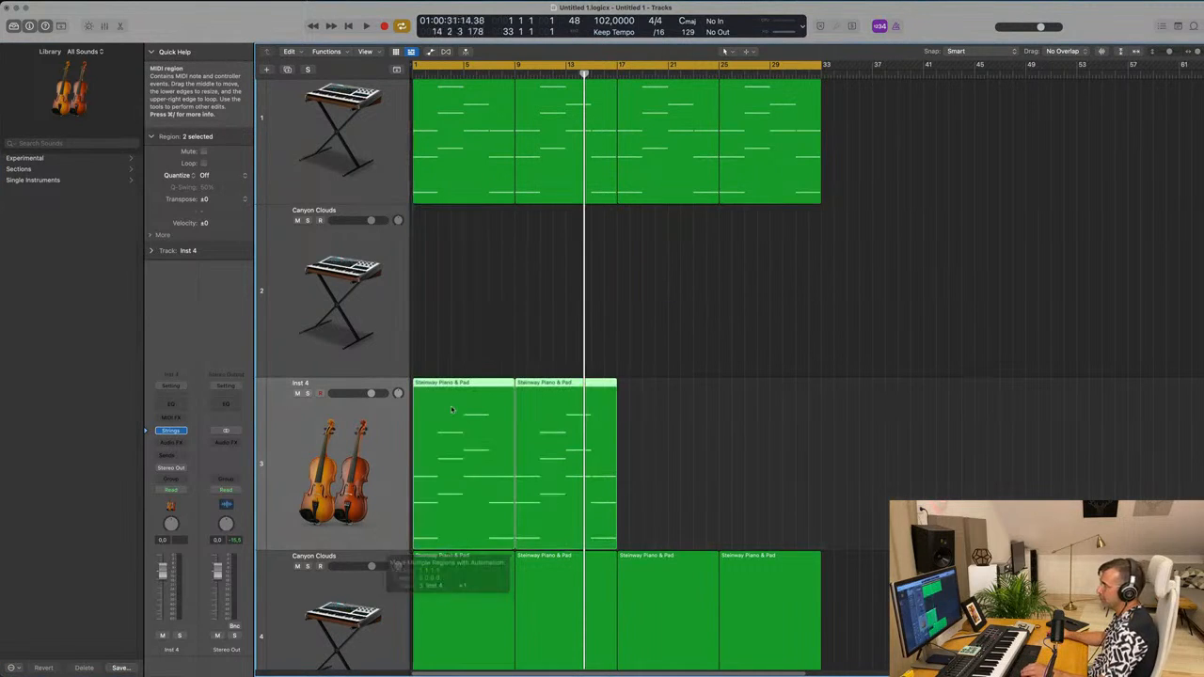
pyautogui.press('super+r')
pyautogui.click(371, 425)
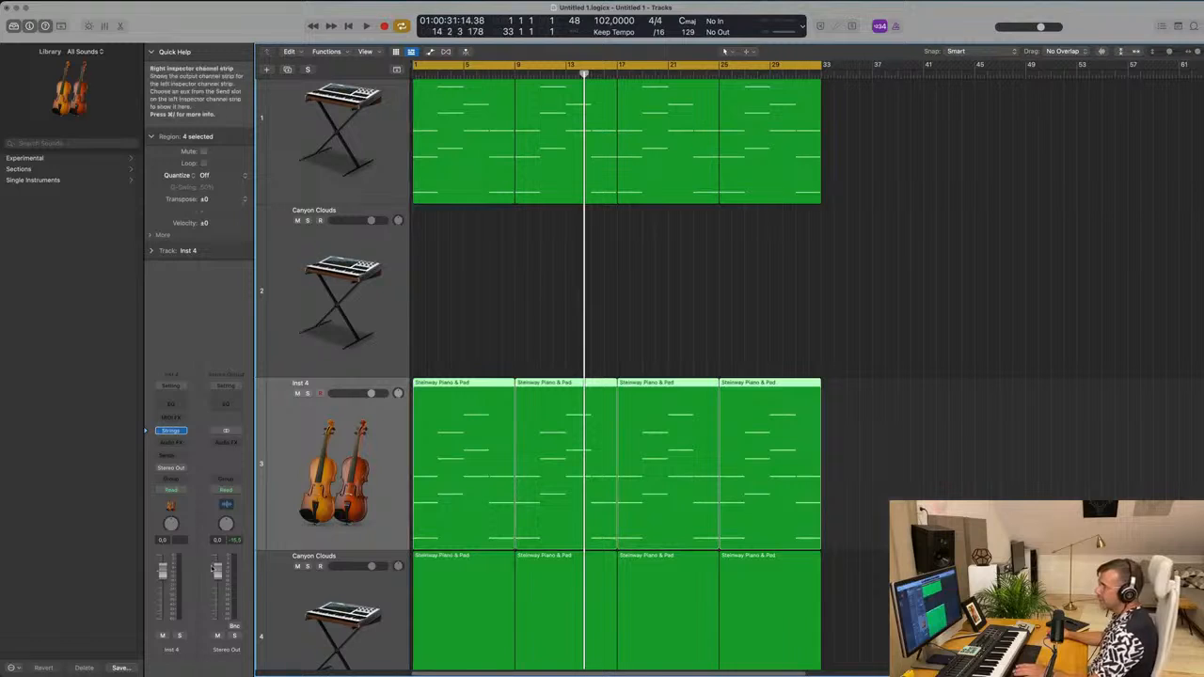
# Lower the strings track's volume to -23.0 dB while playing the arrangement from the start
pyautogui.click(573, 330)
pyautogui.click(361, 454)
pyautogui.press('Return')
pyautogui.press('space')
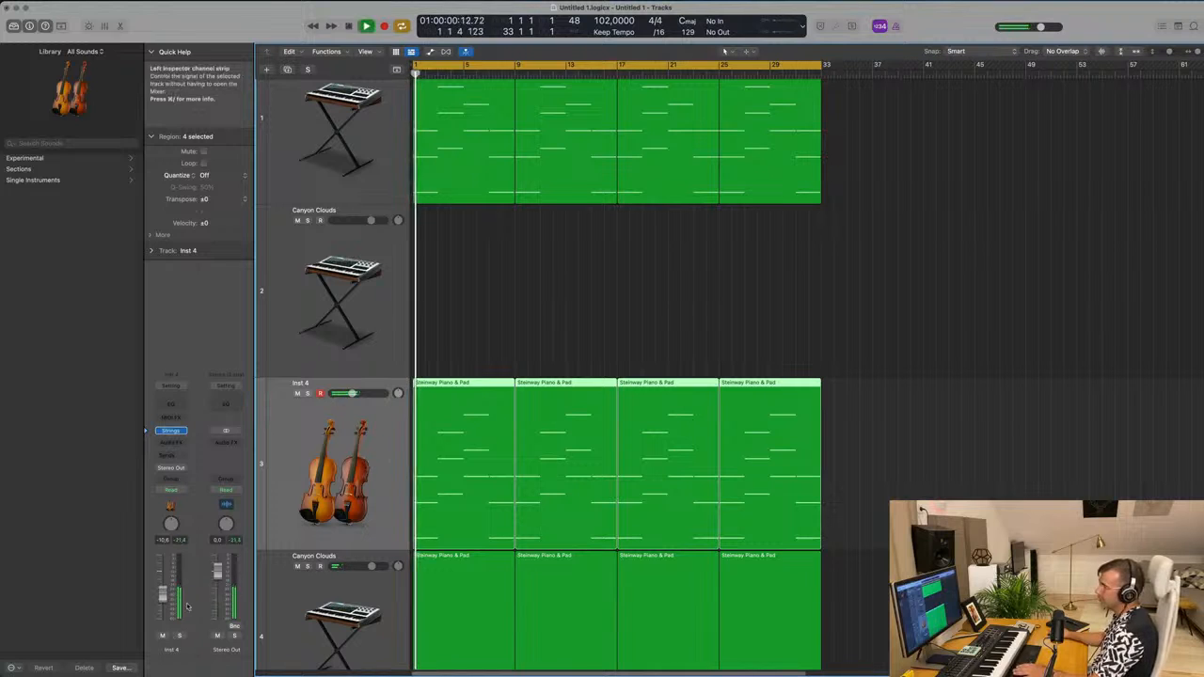
pyautogui.moveTo(163, 619); pyautogui.dragTo(163, 608)
pyautogui.press('Return')
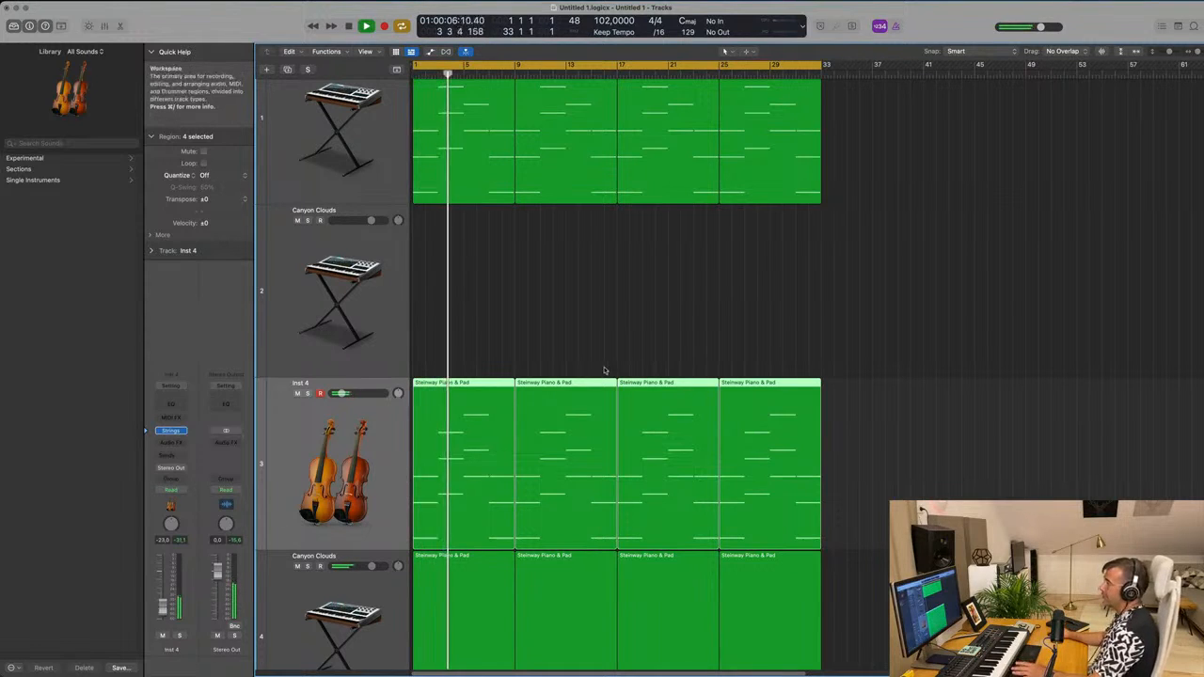
pyautogui.click(636, 333)
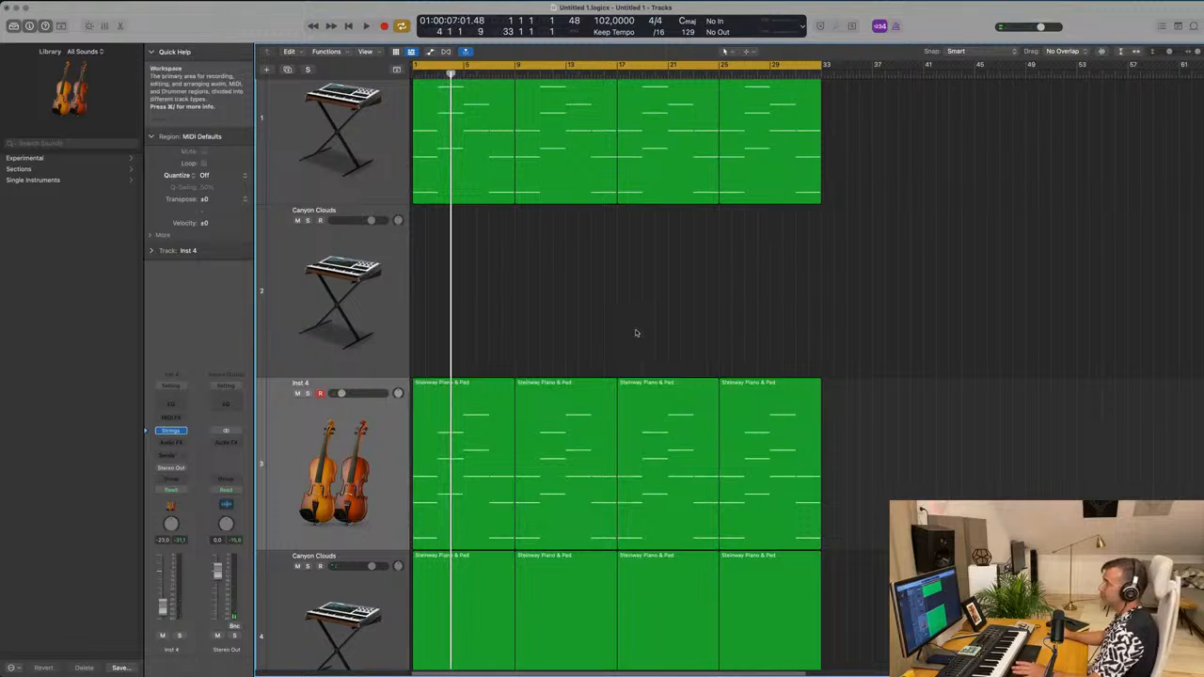
# Listen to the layered arrangement again from bar 1 and fine-tune the strings track's volume to -24.0 dB
pyautogui.press('Return')
pyautogui.press('space')
pyautogui.click(393, 430)
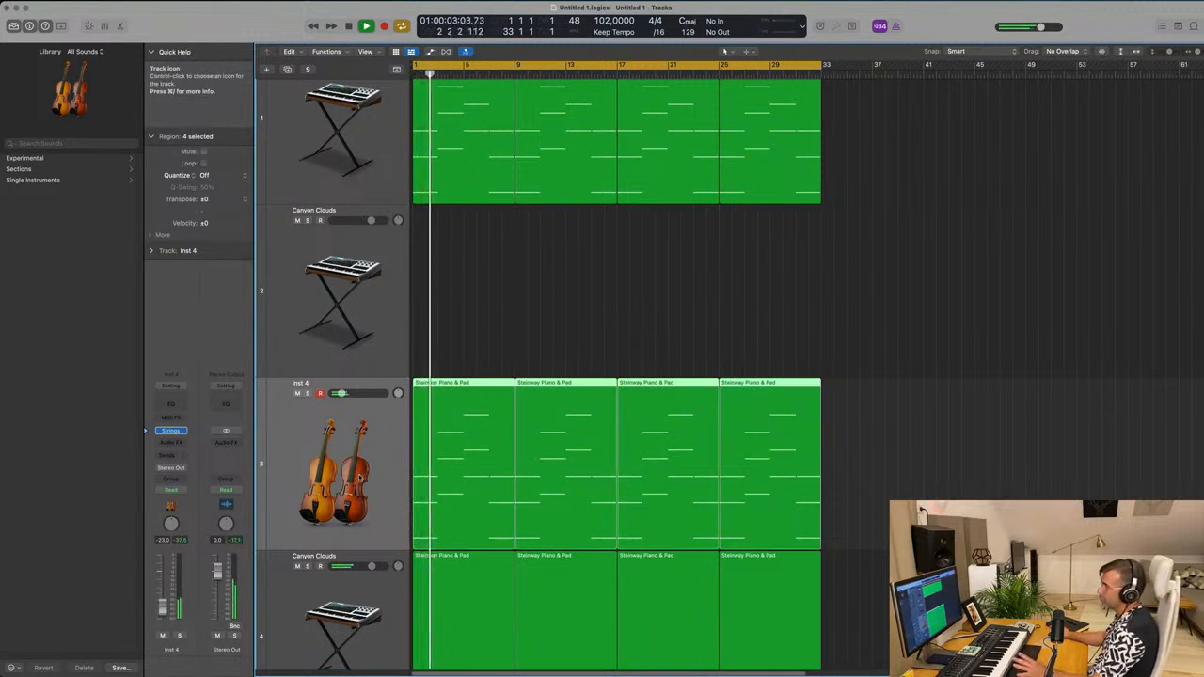
pyautogui.click(588, 306)
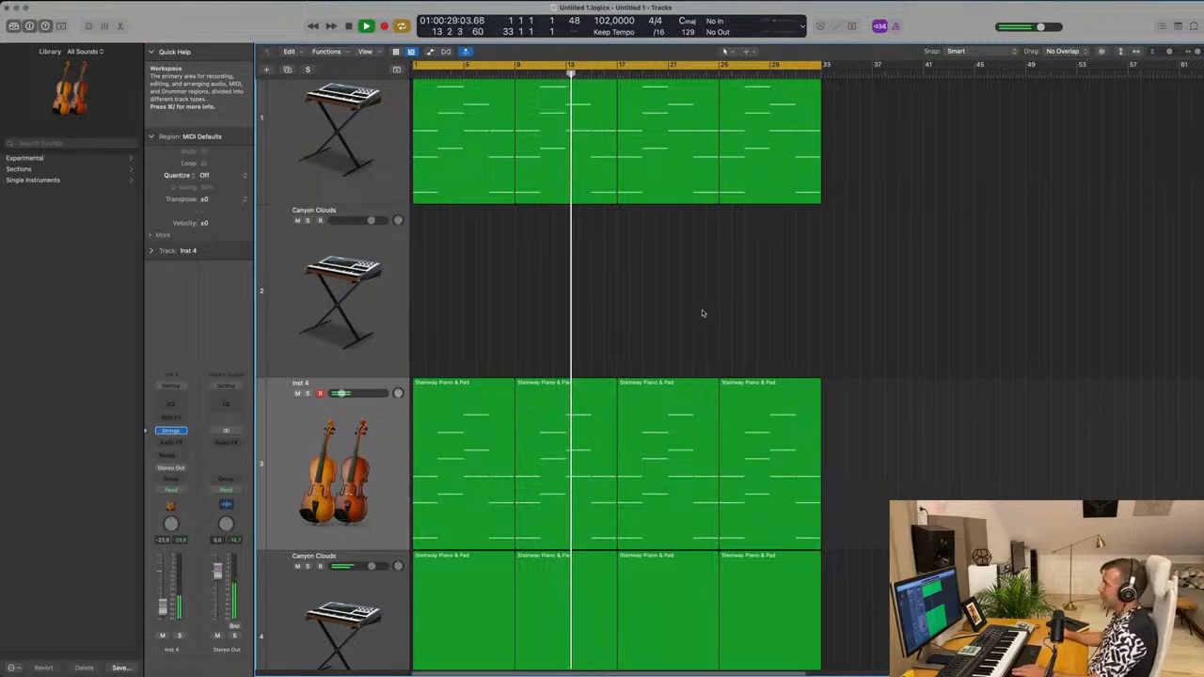
pyautogui.scroll(3, 712, 316)
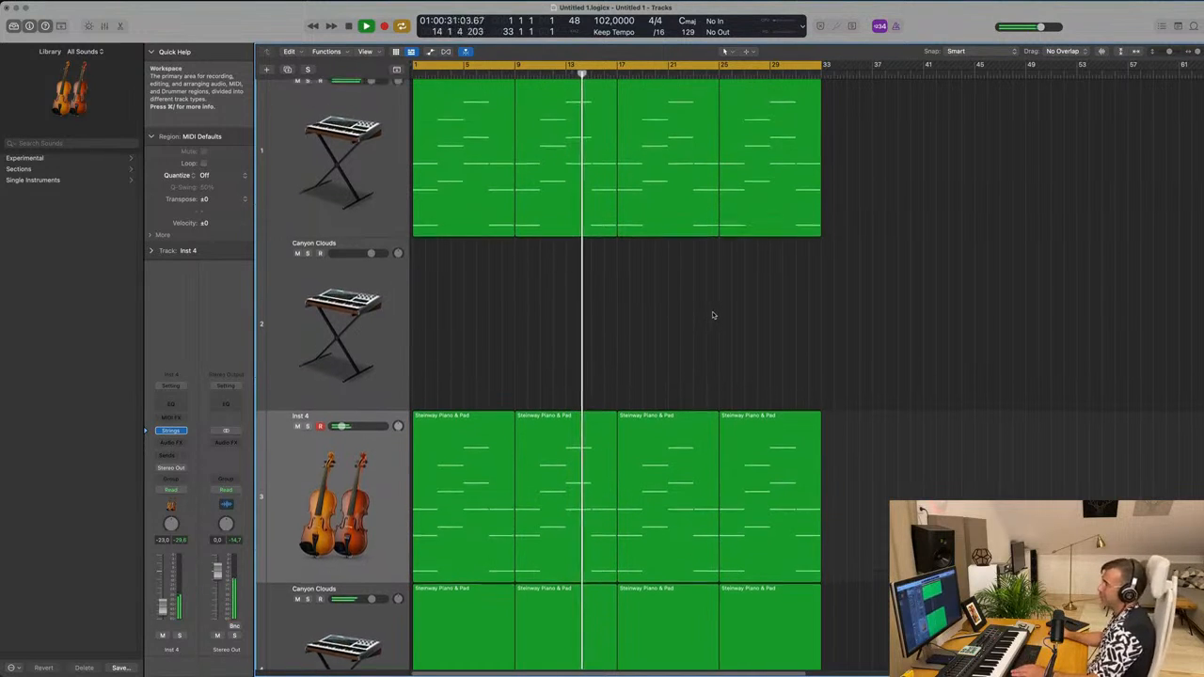
pyautogui.scroll(-4, 718, 313)
pyautogui.scroll(-3, 899, 280)
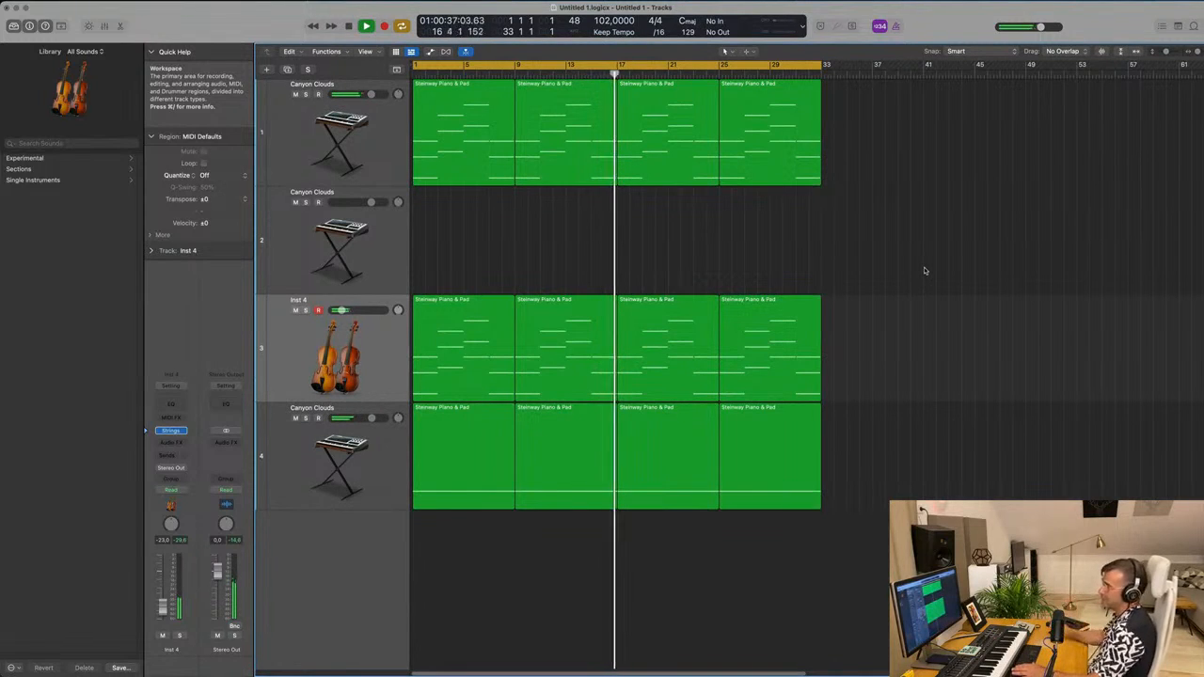
pyautogui.click(378, 341)
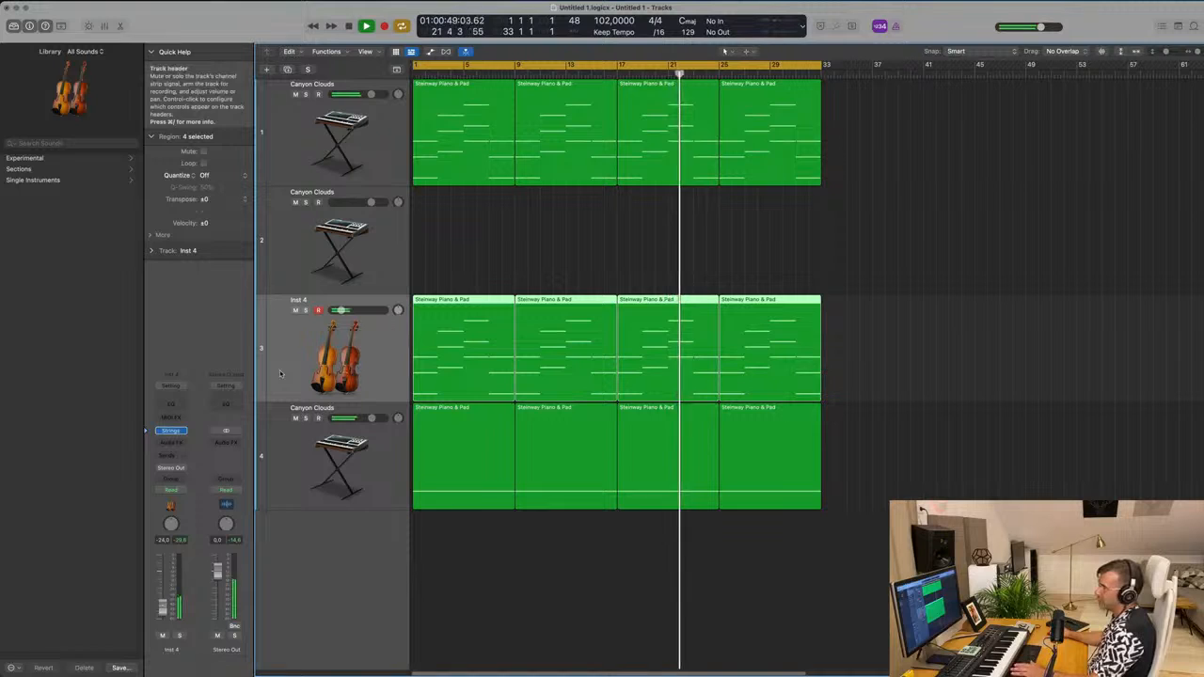
# Add a Bus 1 send to the strings track and insert the SilverVerb effect on the resulting Aux 1 channel
pyautogui.press('Return')
pyautogui.click(170, 455)
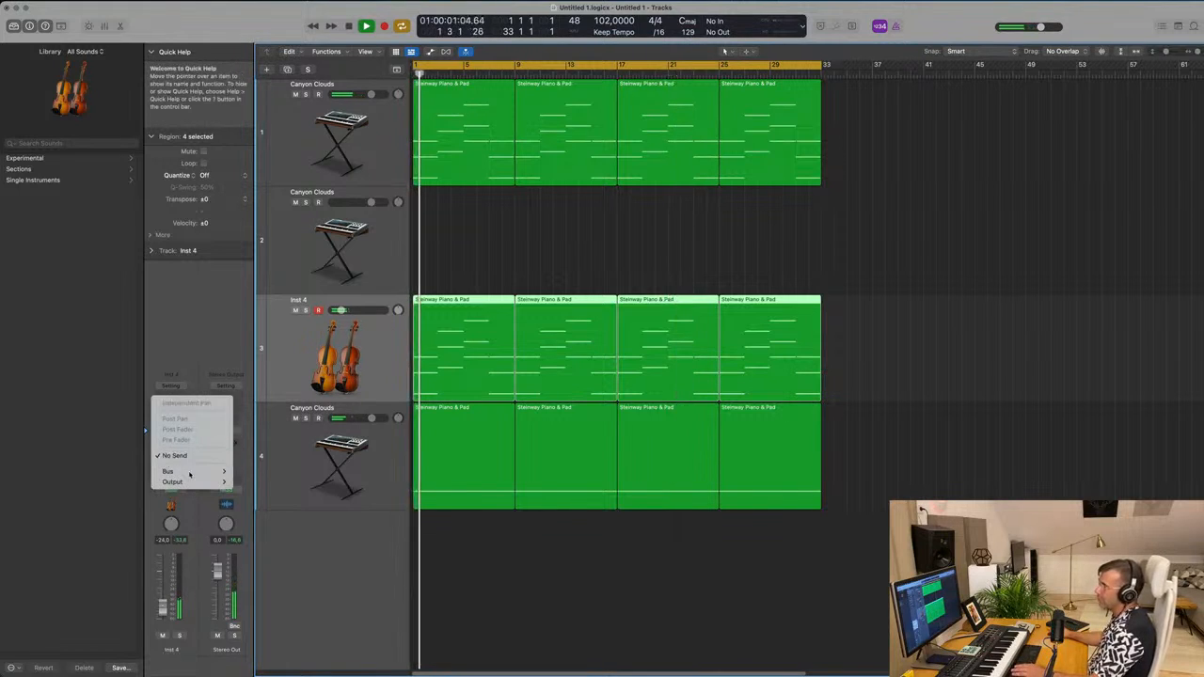
pyautogui.moveTo(222, 470)
pyautogui.click(246, 262)
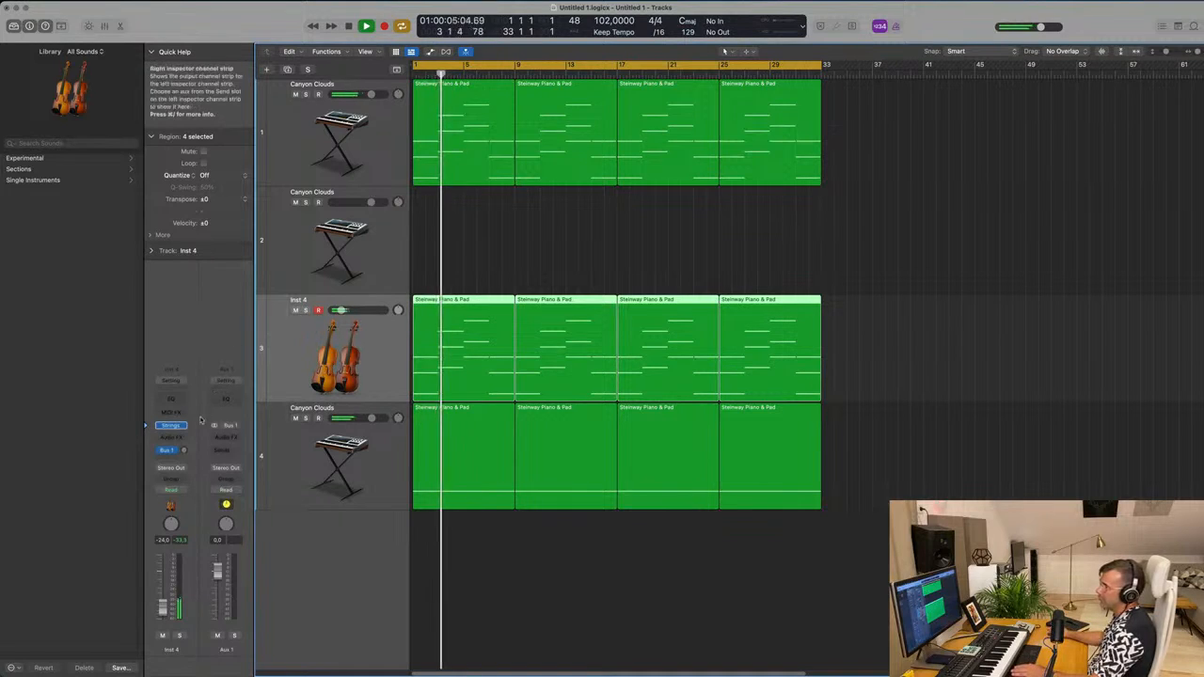
pyautogui.click(226, 438)
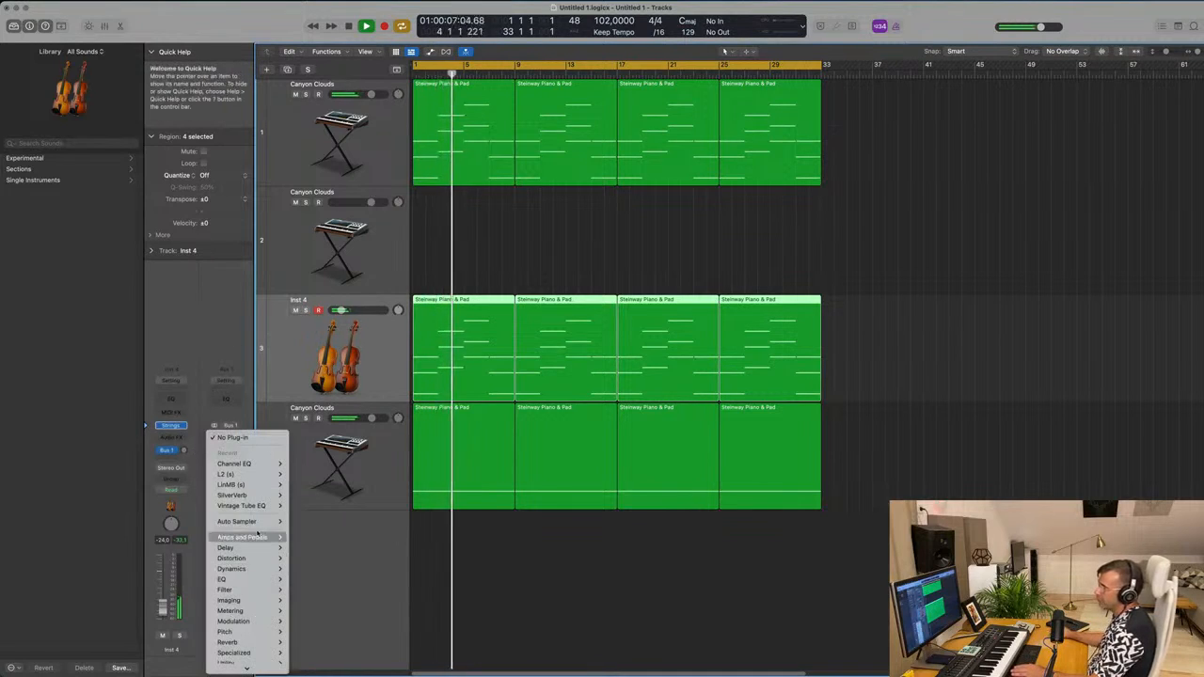
pyautogui.moveTo(256, 494)
pyautogui.click(303, 496)
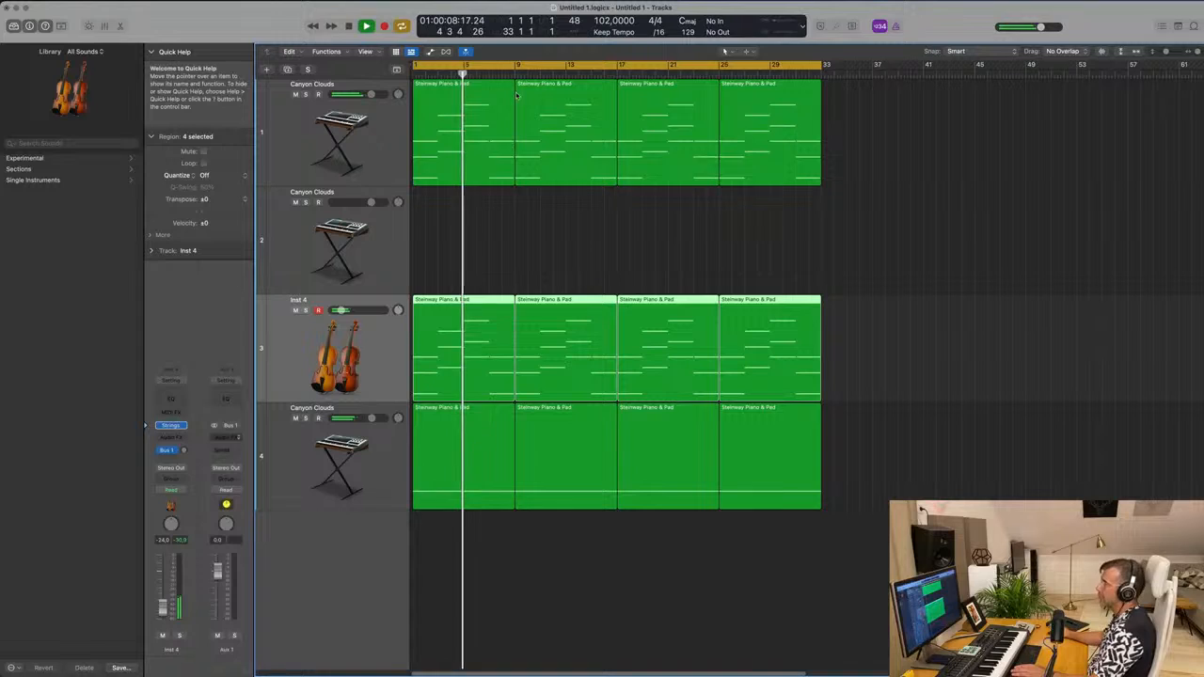
# Load the grandiose preset in SilverVerb and set its wet output to 100 %
pyautogui.click(465, 138)
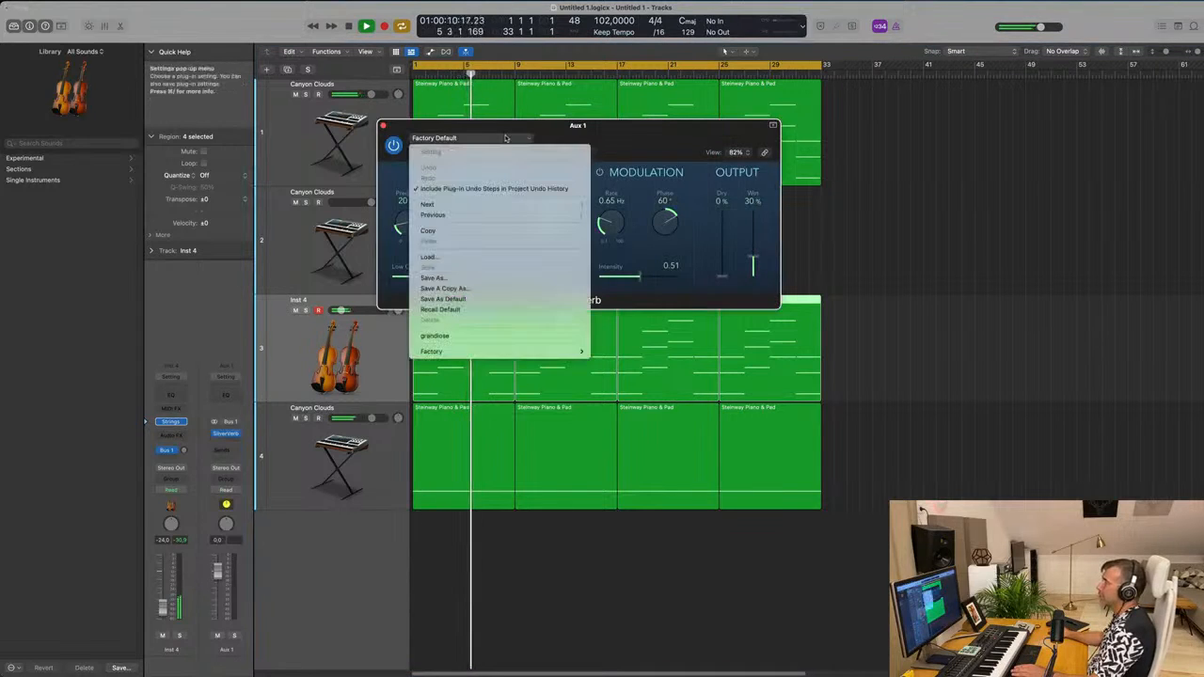
pyautogui.click(494, 337)
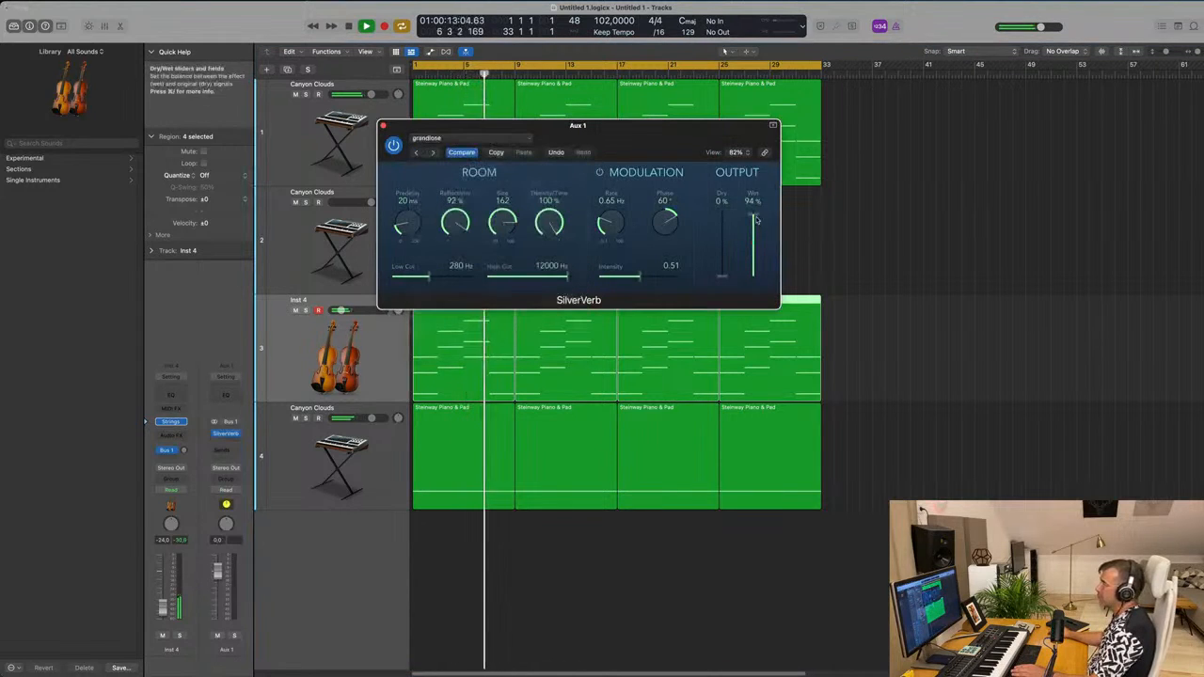
pyautogui.press('Return')
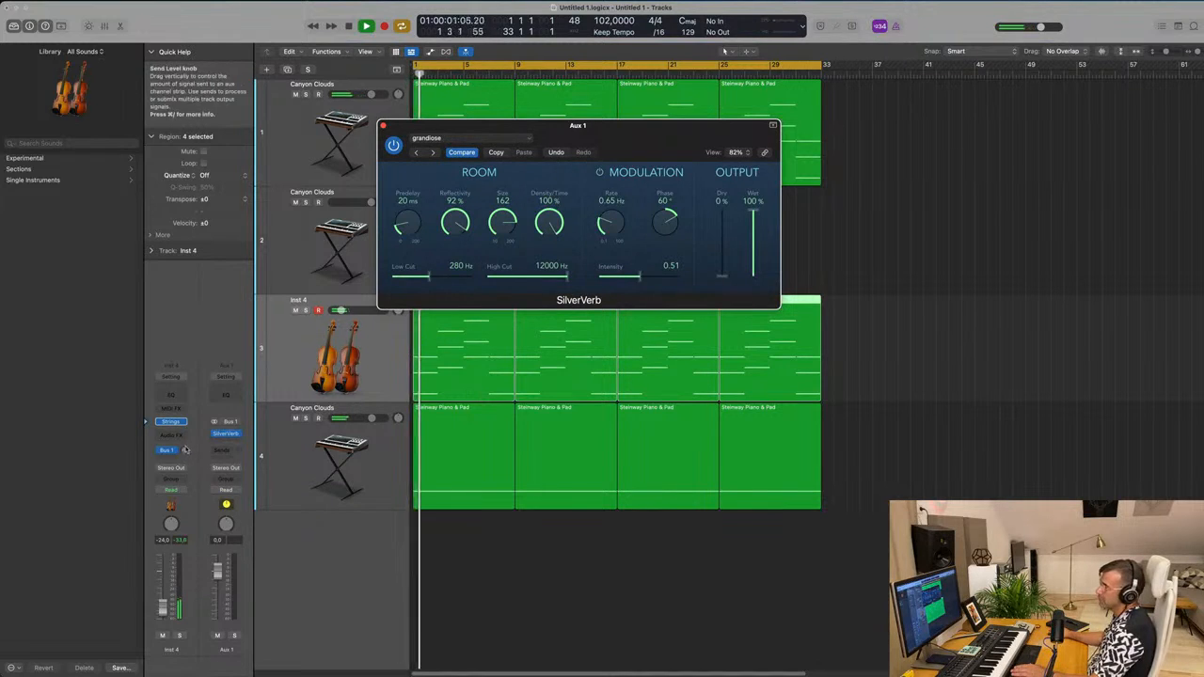
# Raise the strings track's Bus 1 send level by ear during playback, and close the SilverVerb window
pyautogui.moveTo(184, 452); pyautogui.dragTo(187, 445)
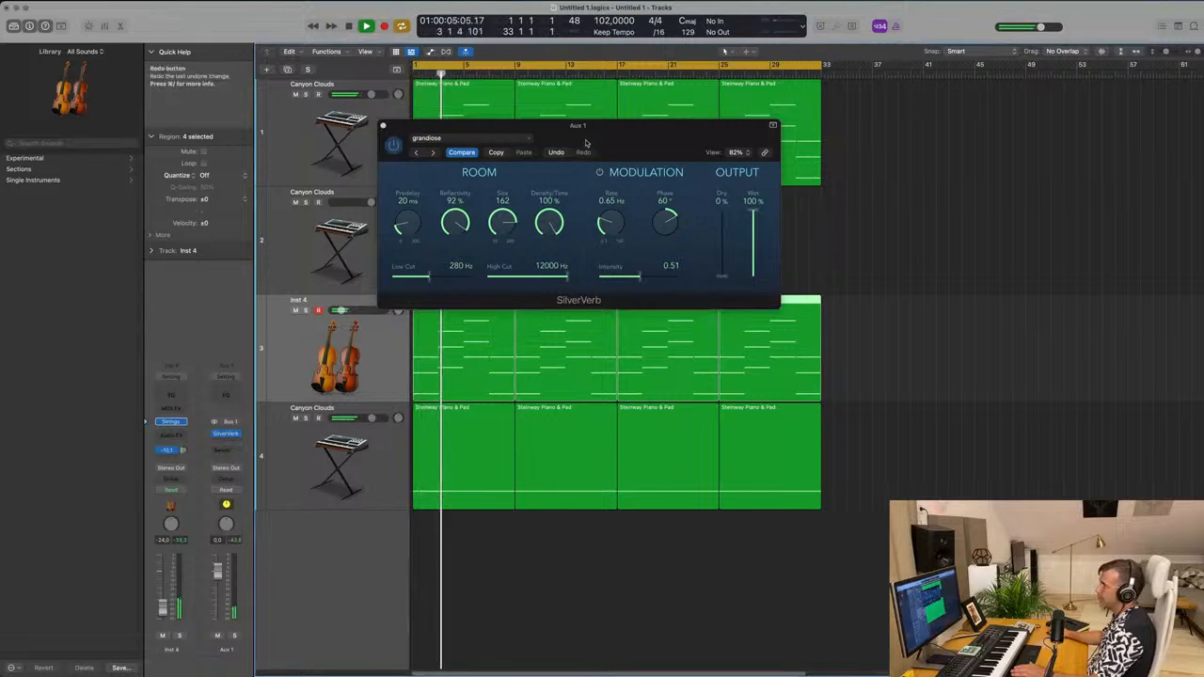
pyautogui.moveTo(590, 153); pyautogui.dragTo(660, 238)
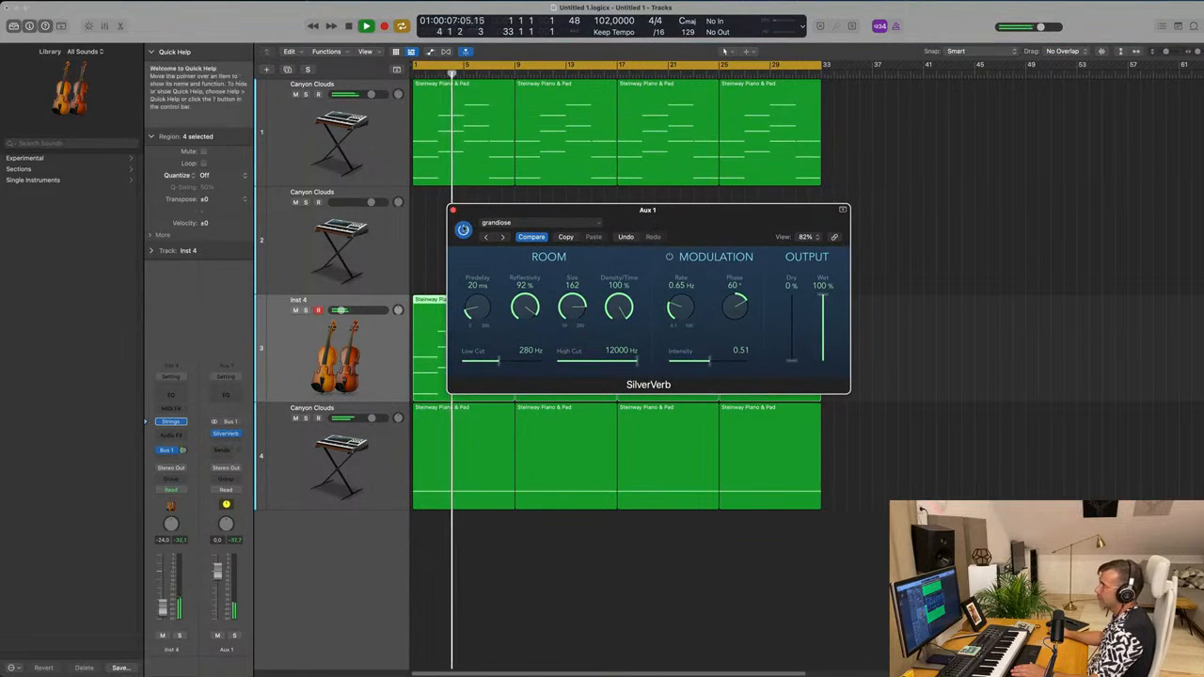
pyautogui.click(453, 210)
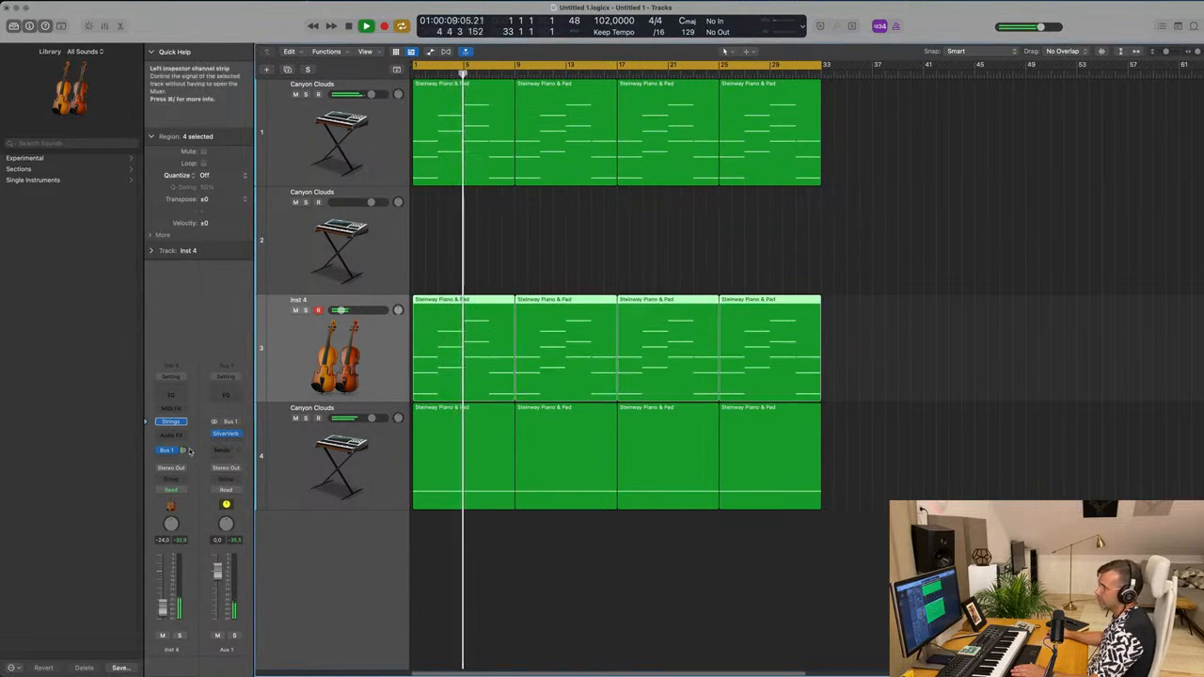
pyautogui.moveTo(184, 451); pyautogui.dragTo(186, 440)
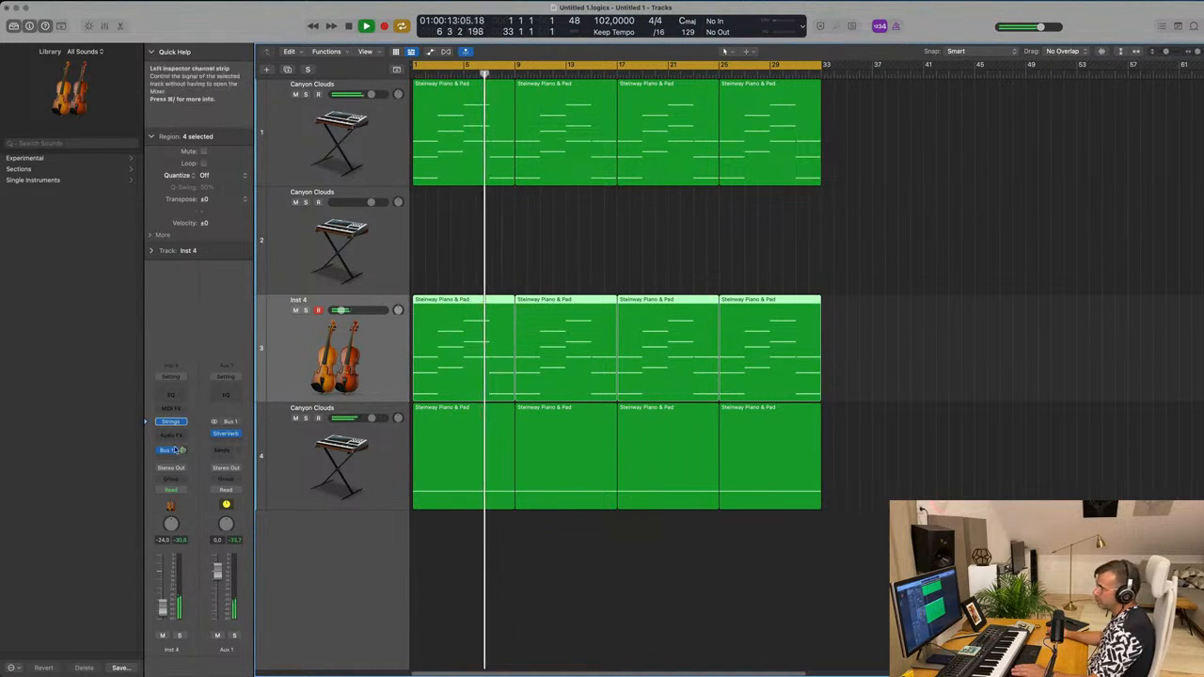
pyautogui.moveTo(184, 454); pyautogui.dragTo(184, 452)
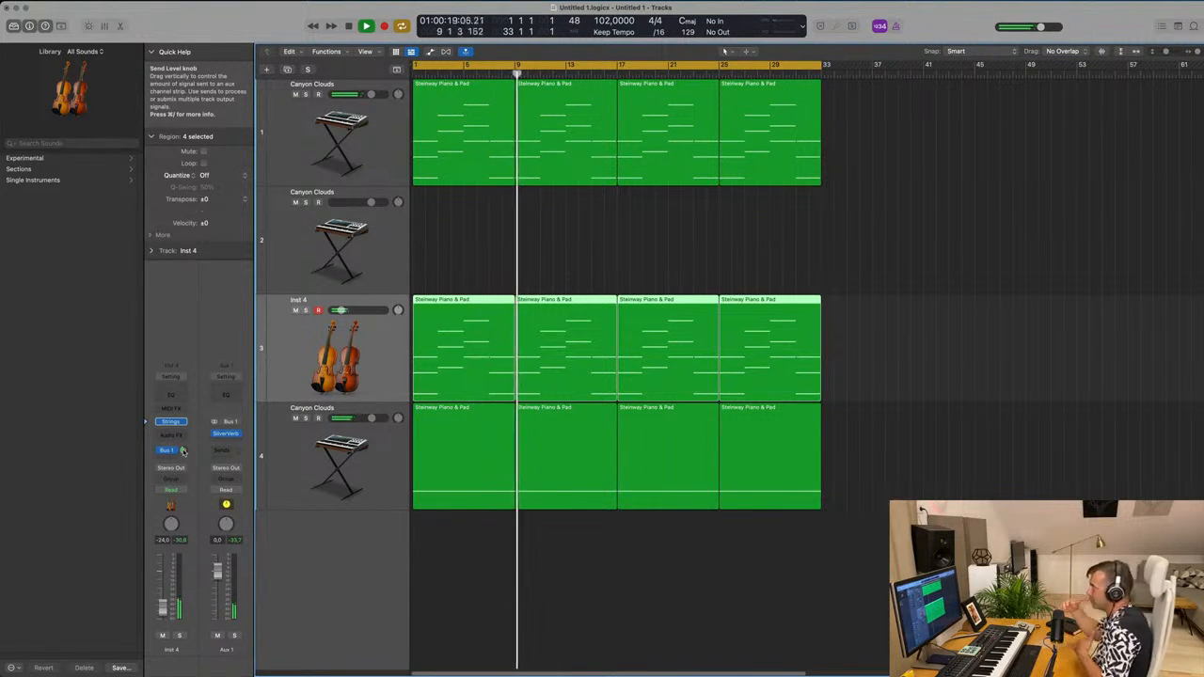
# Open the first strings region in the Piano Roll and lengthen the first chord's three notes slightly past bar 3, to about 2 0 0 120
pyautogui.click(577, 289)
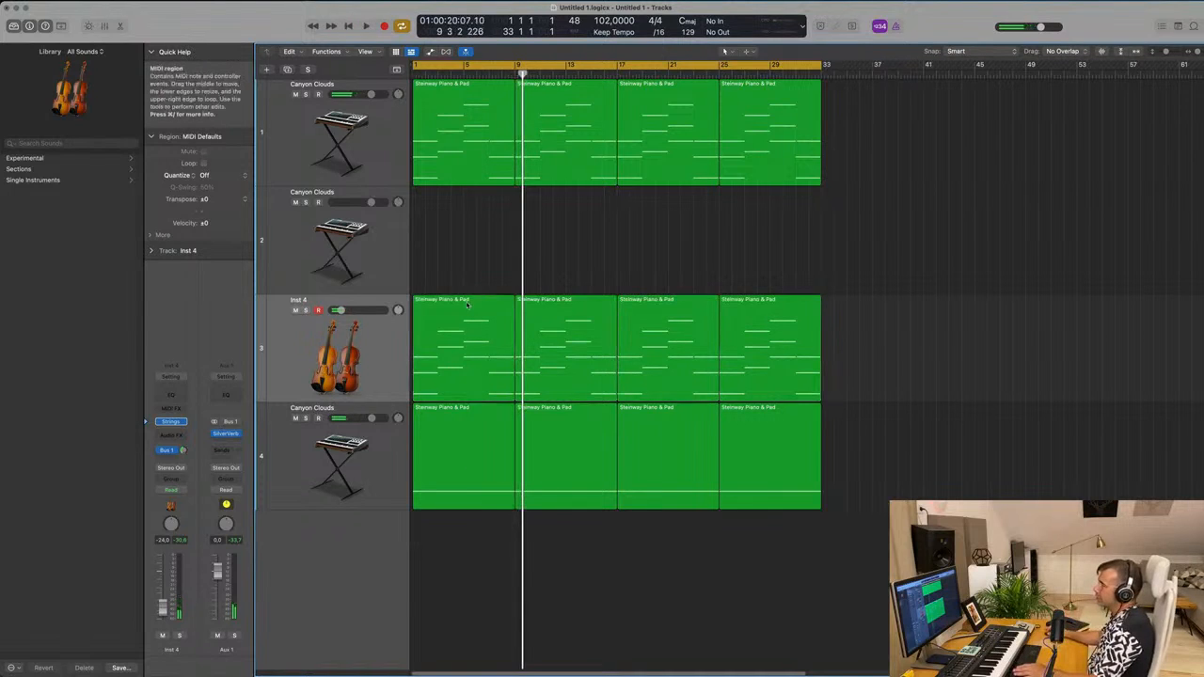
pyautogui.click(467, 305)
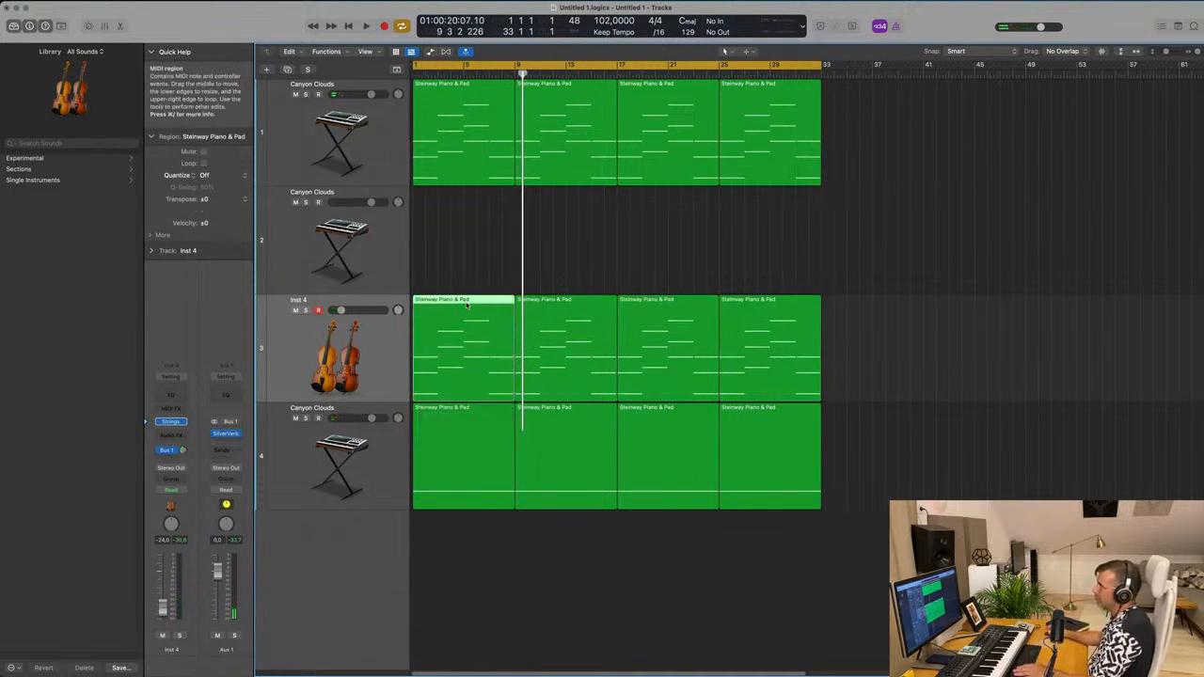
pyautogui.doubleClick(467, 305)
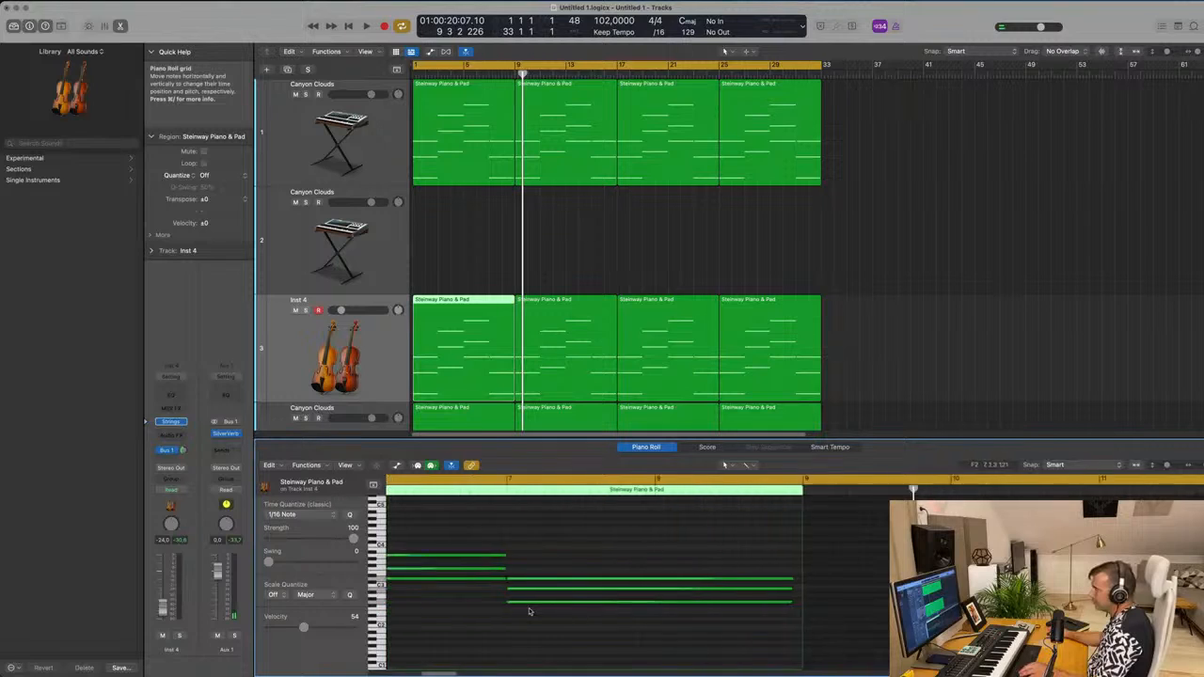
pyautogui.hscroll(-7, 528, 612)
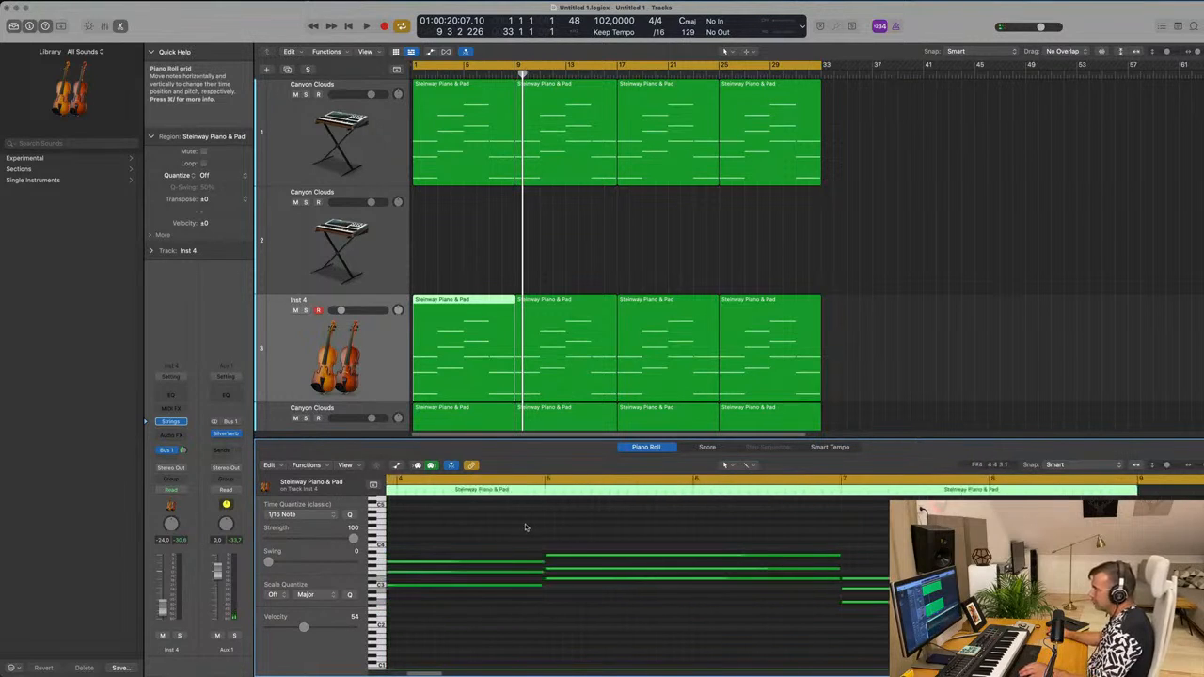
pyautogui.hscroll(-5, 525, 527)
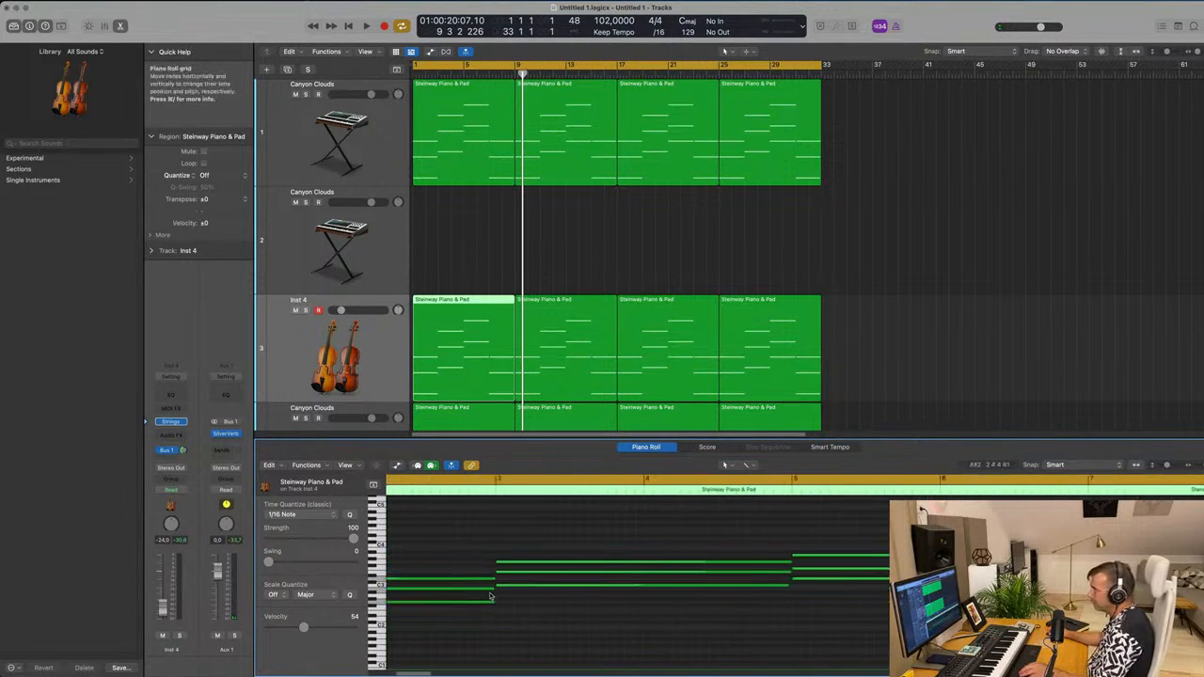
pyautogui.click(495, 603)
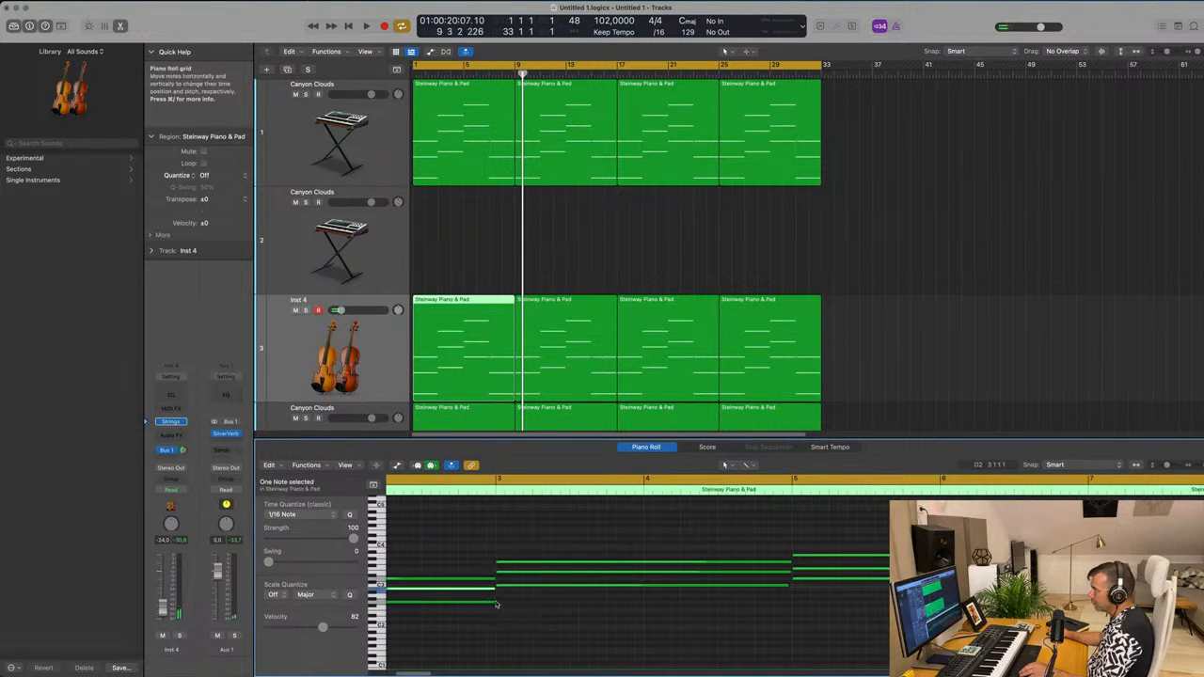
pyautogui.click(492, 601)
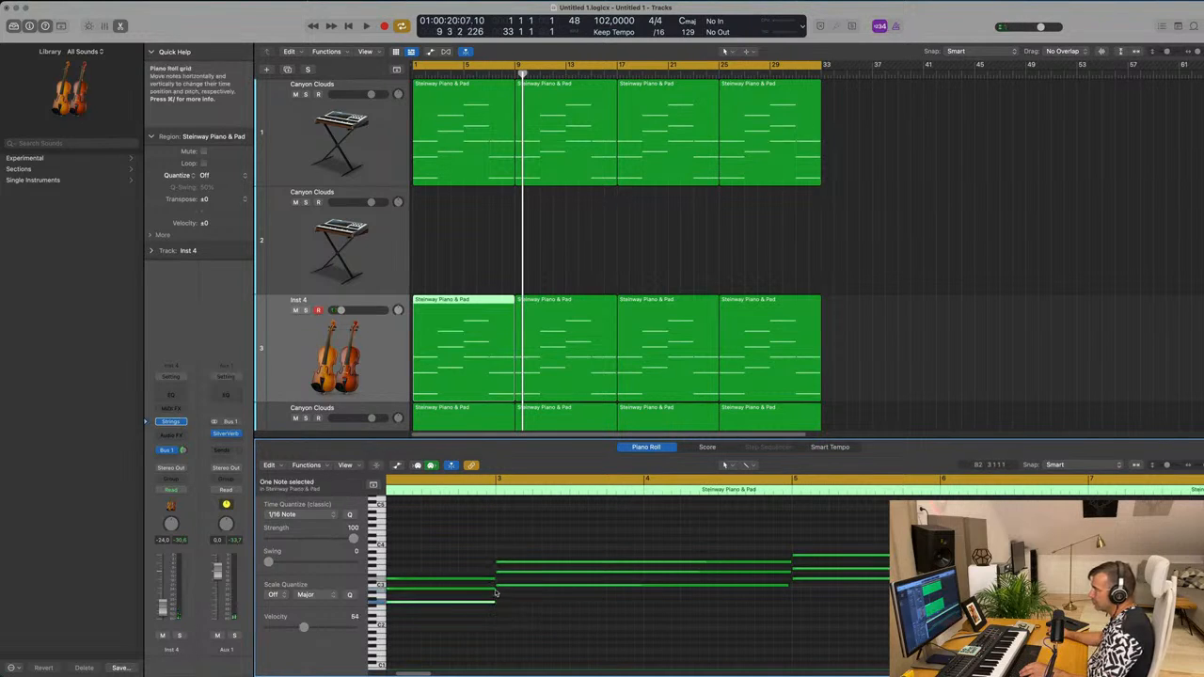
pyautogui.click(498, 590)
pyautogui.click(499, 603)
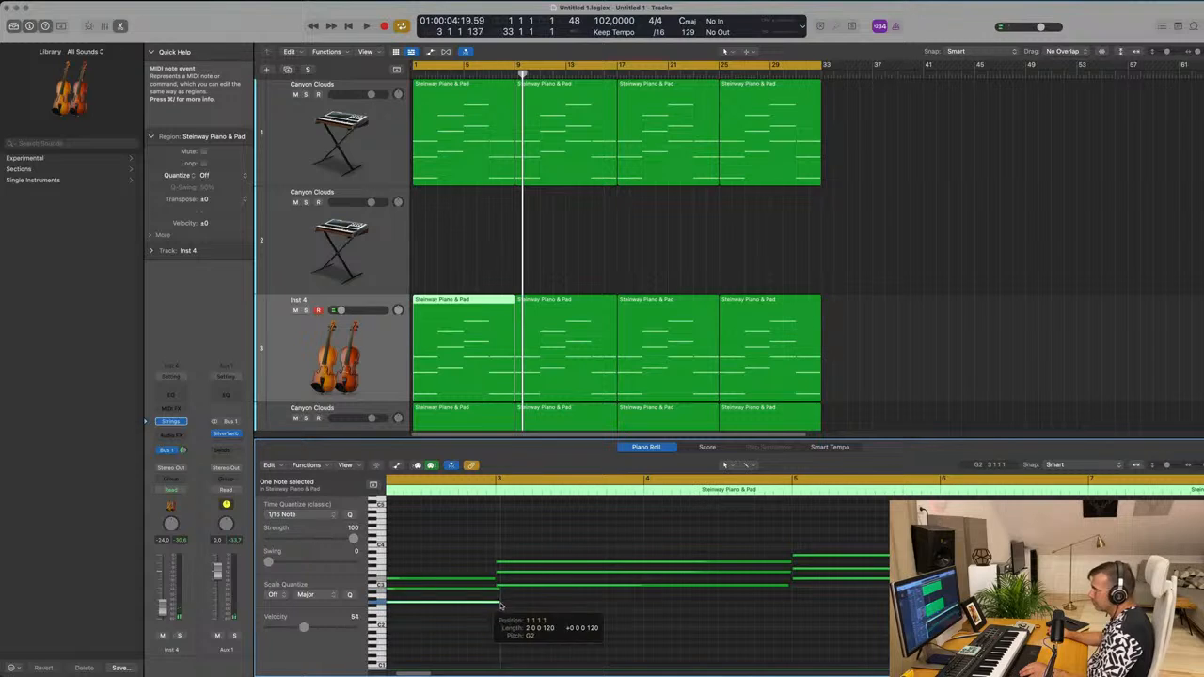
pyautogui.click(494, 579)
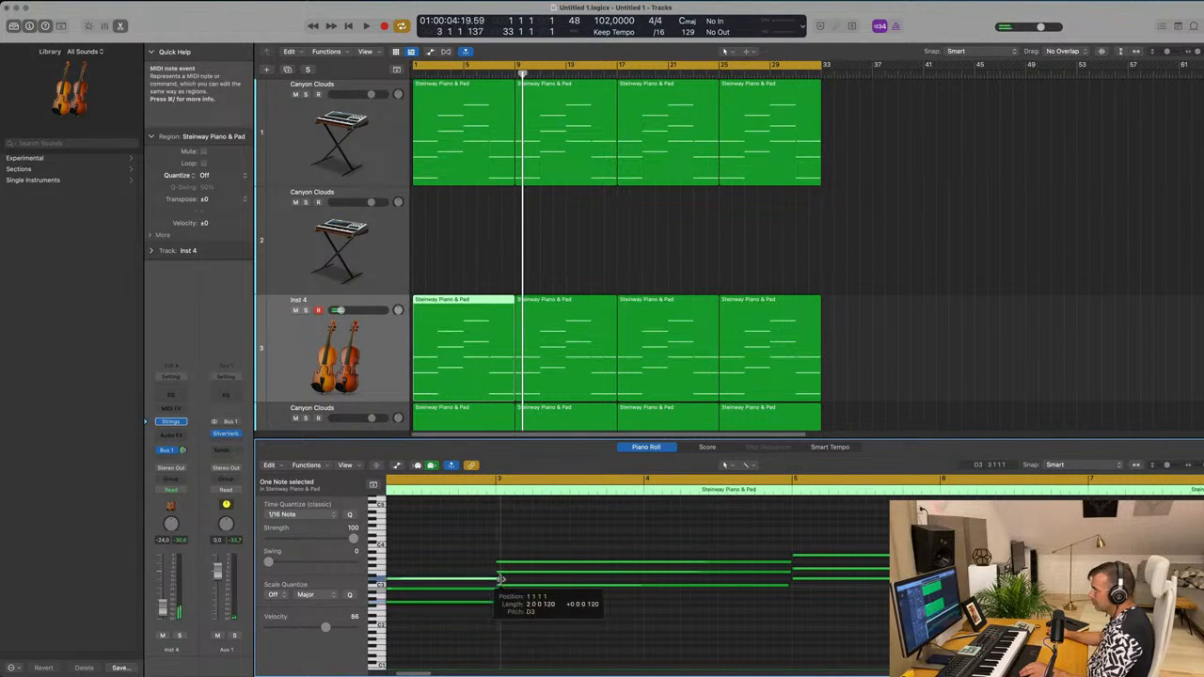
# Lengthen the second chord's notes slightly past bar 5 and the third chord's notes slightly past bar 7, overlapping the following chords
pyautogui.click(790, 562)
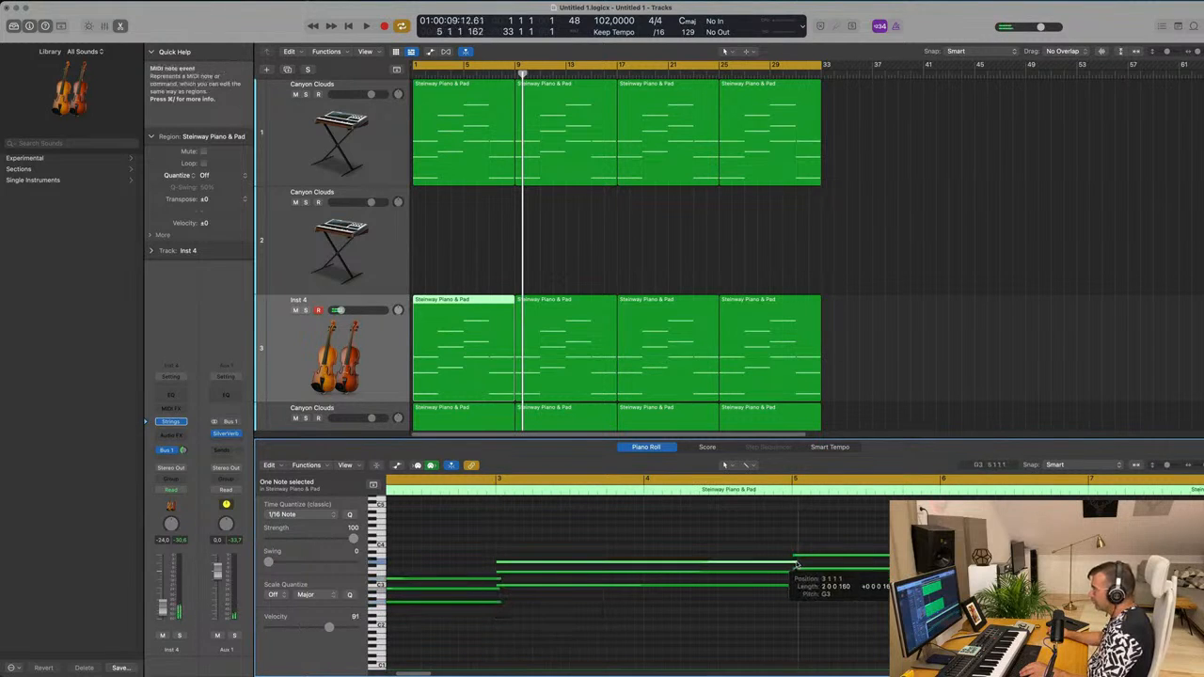
pyautogui.click(792, 572)
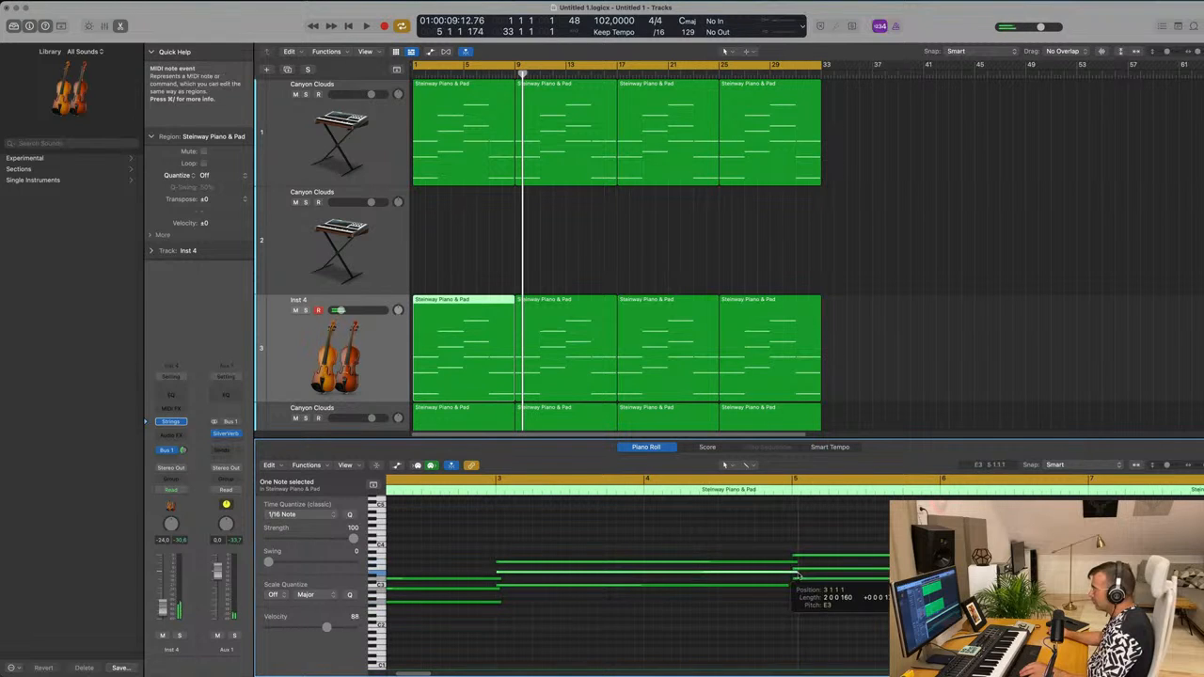
pyautogui.moveTo(796, 576); pyautogui.dragTo(798, 590)
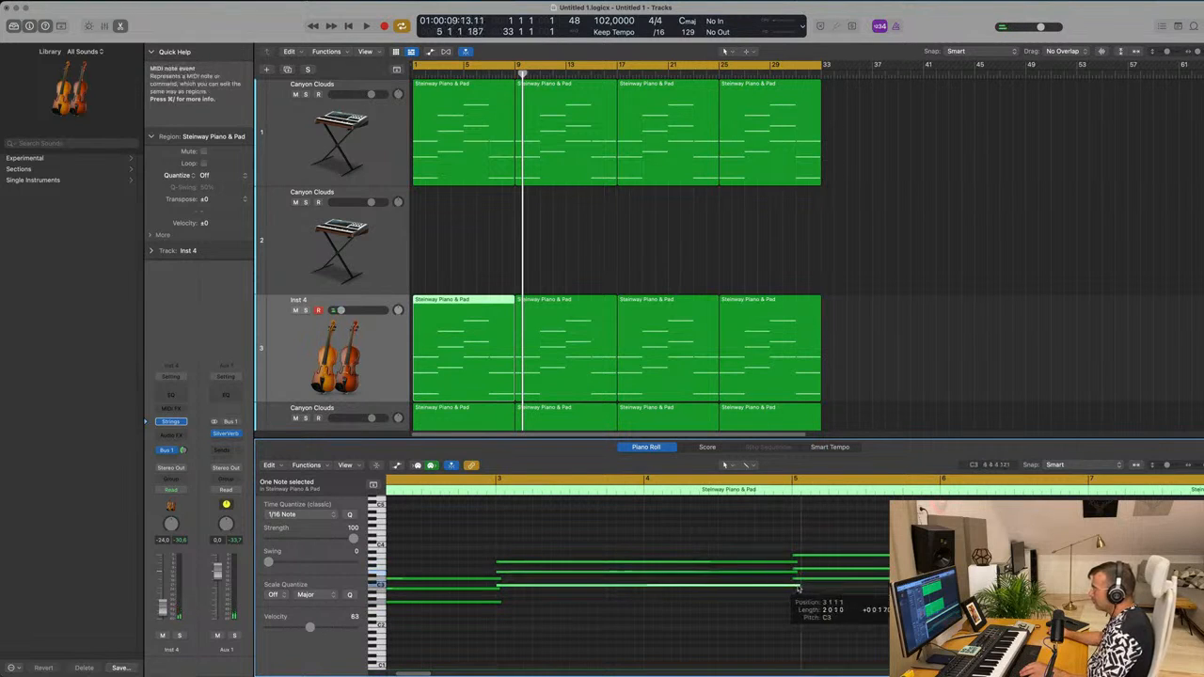
pyautogui.press('super+Left')
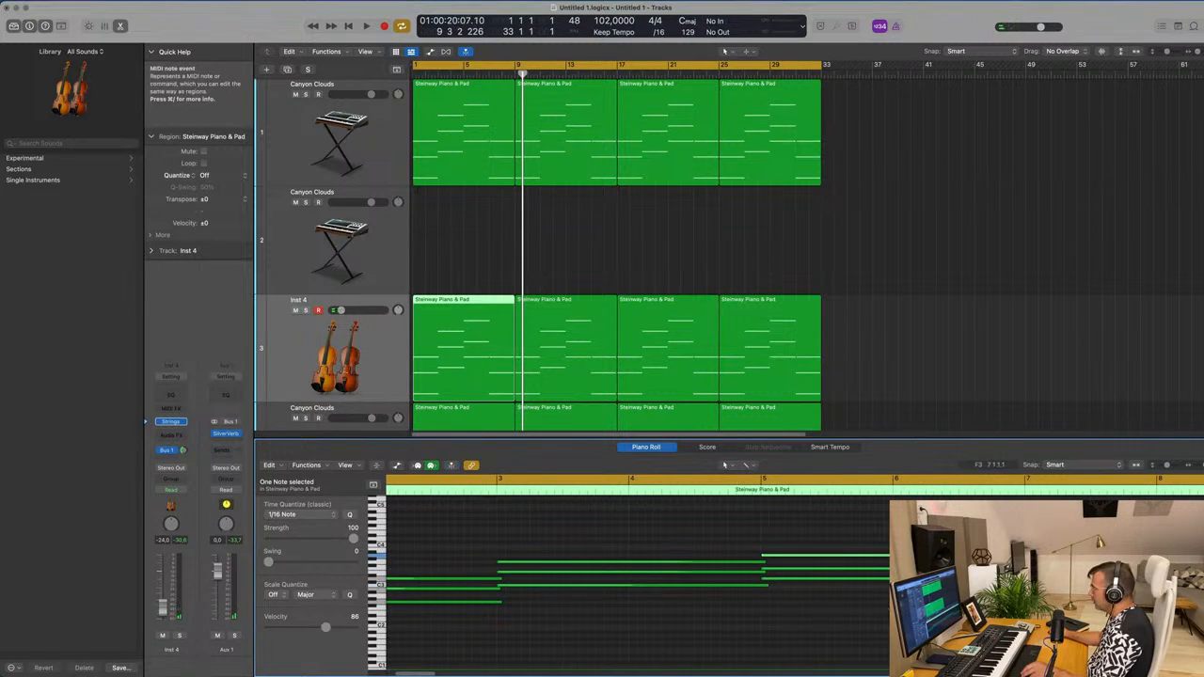
pyautogui.press('super+Left')
pyautogui.press('super+Left')
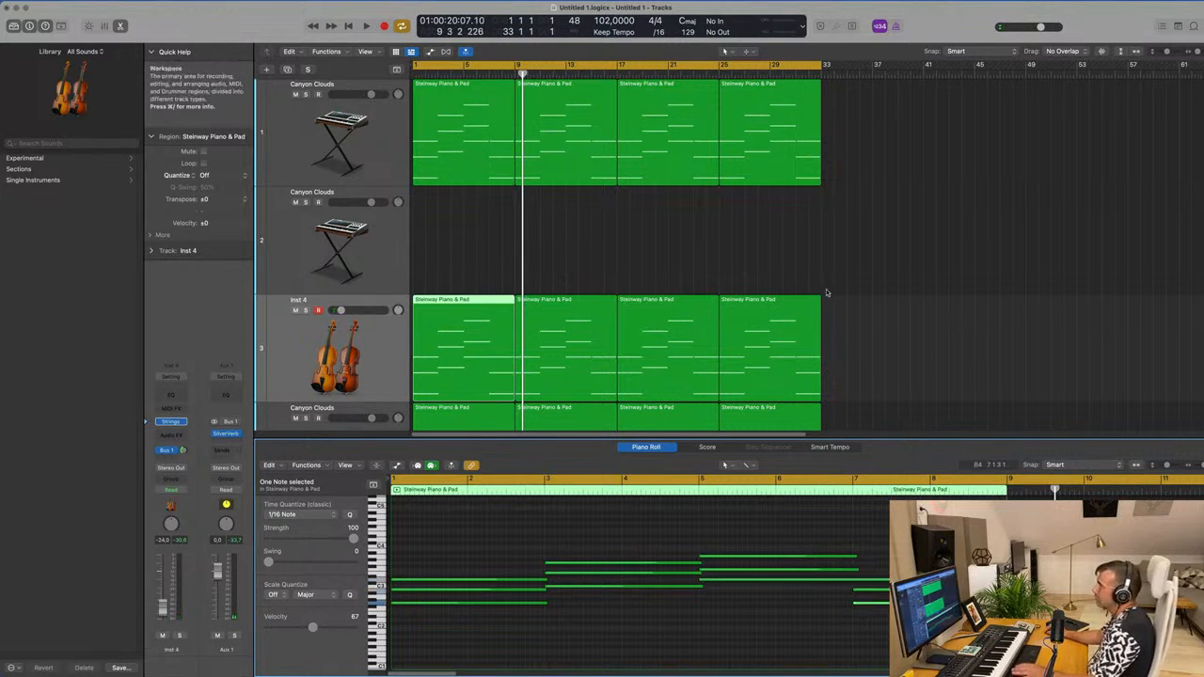
# Start playback and delete the three strings regions from bar 9 onward, keeping only the edited first region
pyautogui.press('space')
pyautogui.moveTo(944, 327); pyautogui.dragTo(588, 349)
pyautogui.press('Delete')
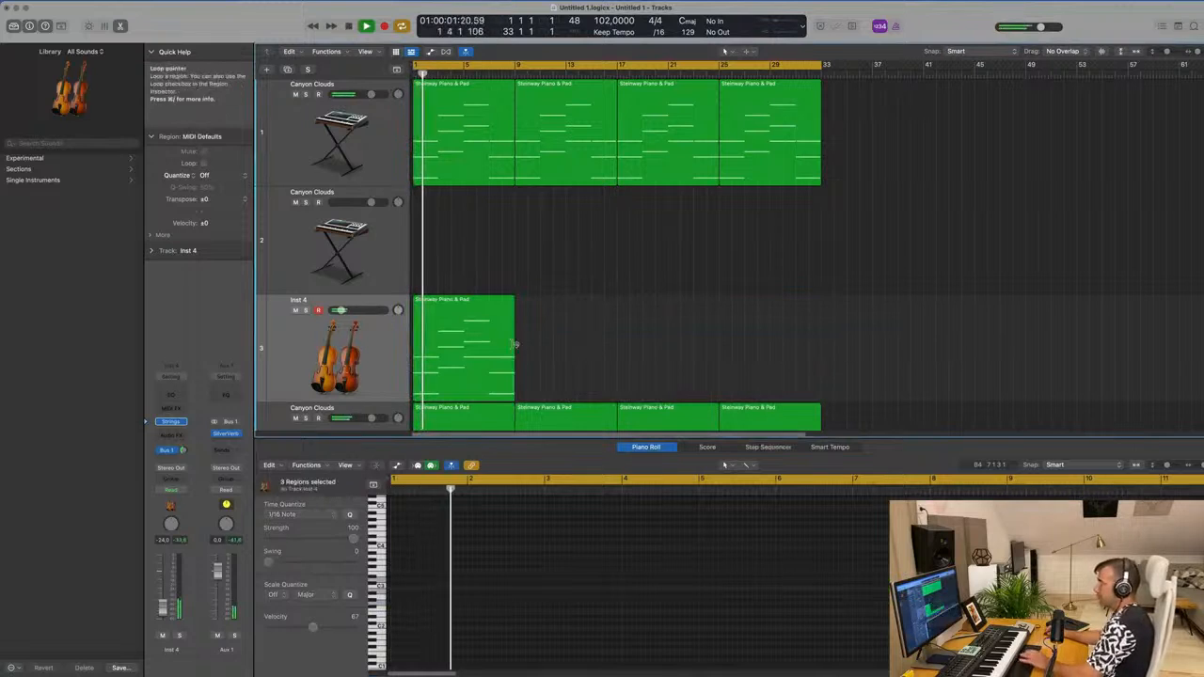
# Repeat the edited strings region three times to fill the track up to bar 33, and raise the strings volume to about -22.5 dB
pyautogui.click(488, 341)
pyautogui.press('super+r')
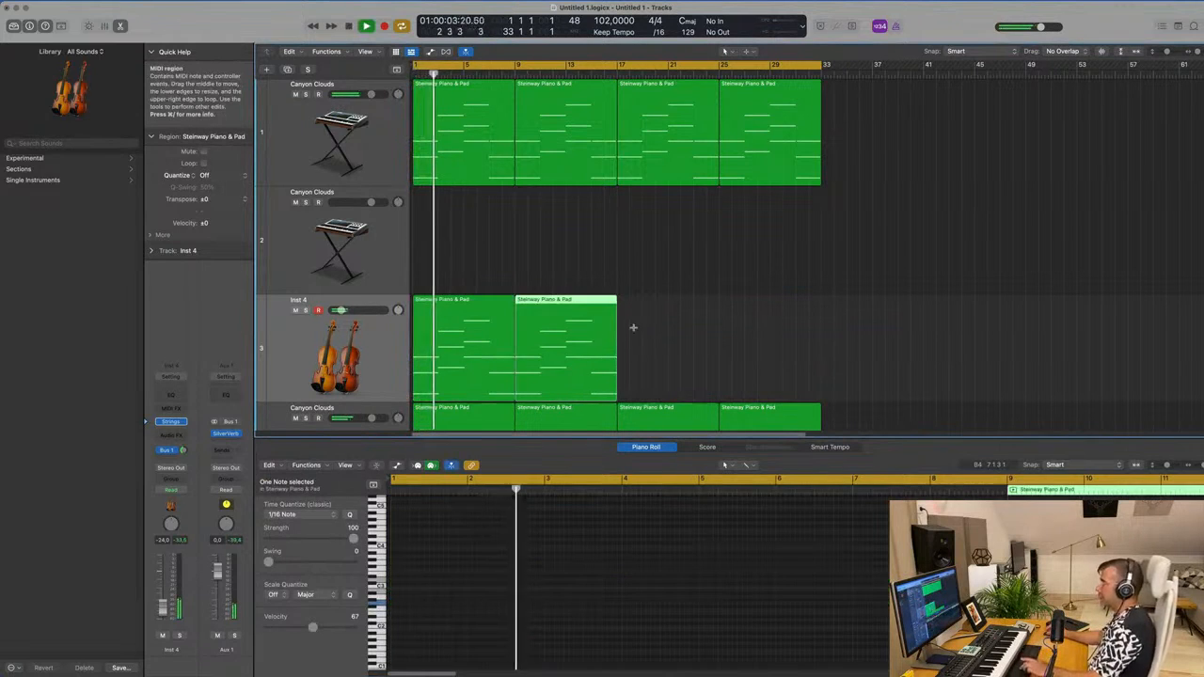
pyautogui.press('super+r')
pyautogui.press('super+r')
pyautogui.click(341, 311)
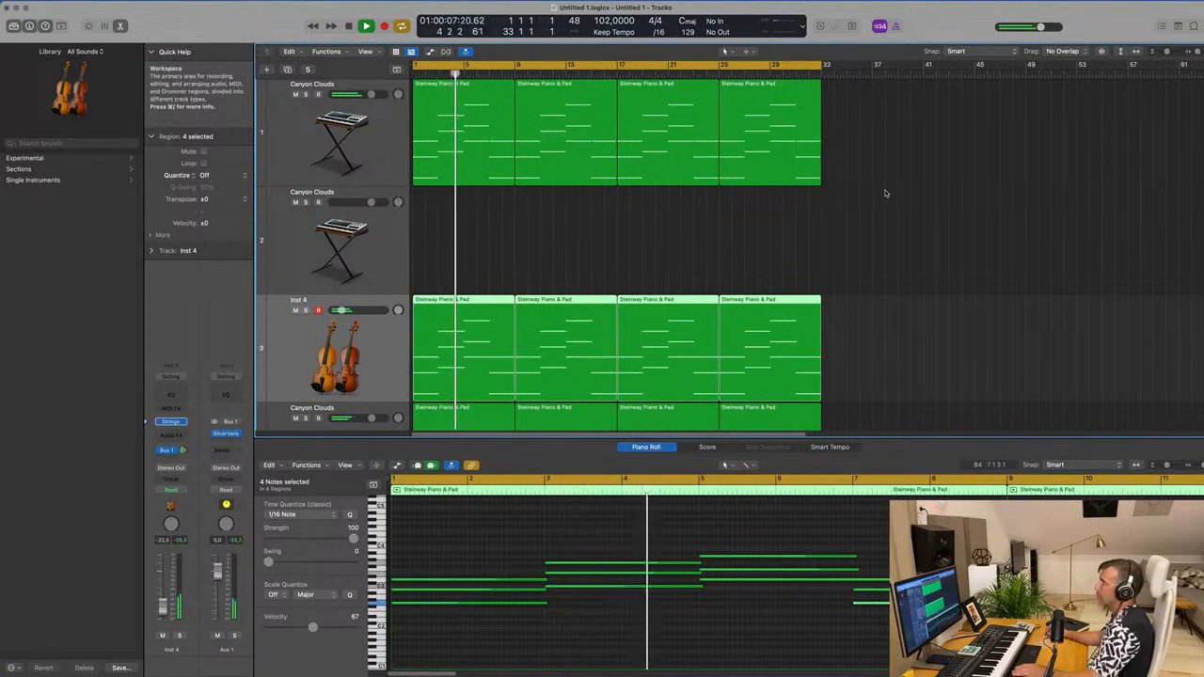
# Insert a Channel EQ on the strings track with a high shelf of +3.8 dB at 2600 Hz, and close its window
pyautogui.scroll(-3, 885, 193)
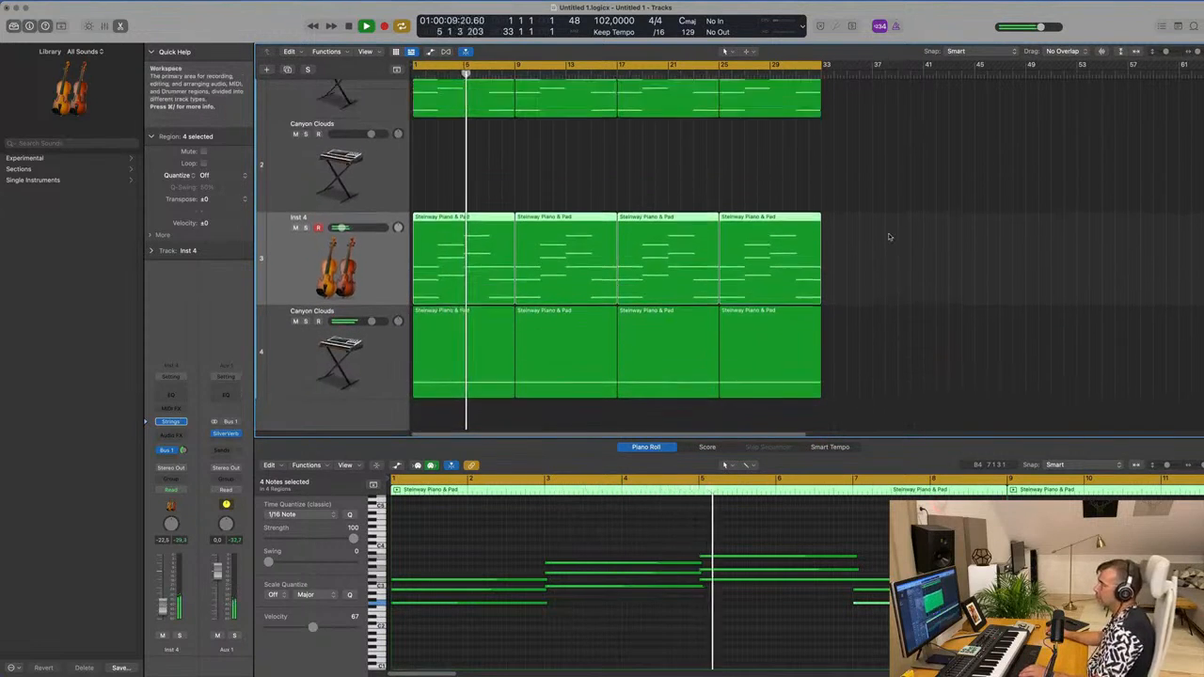
pyautogui.scroll(1, 890, 237)
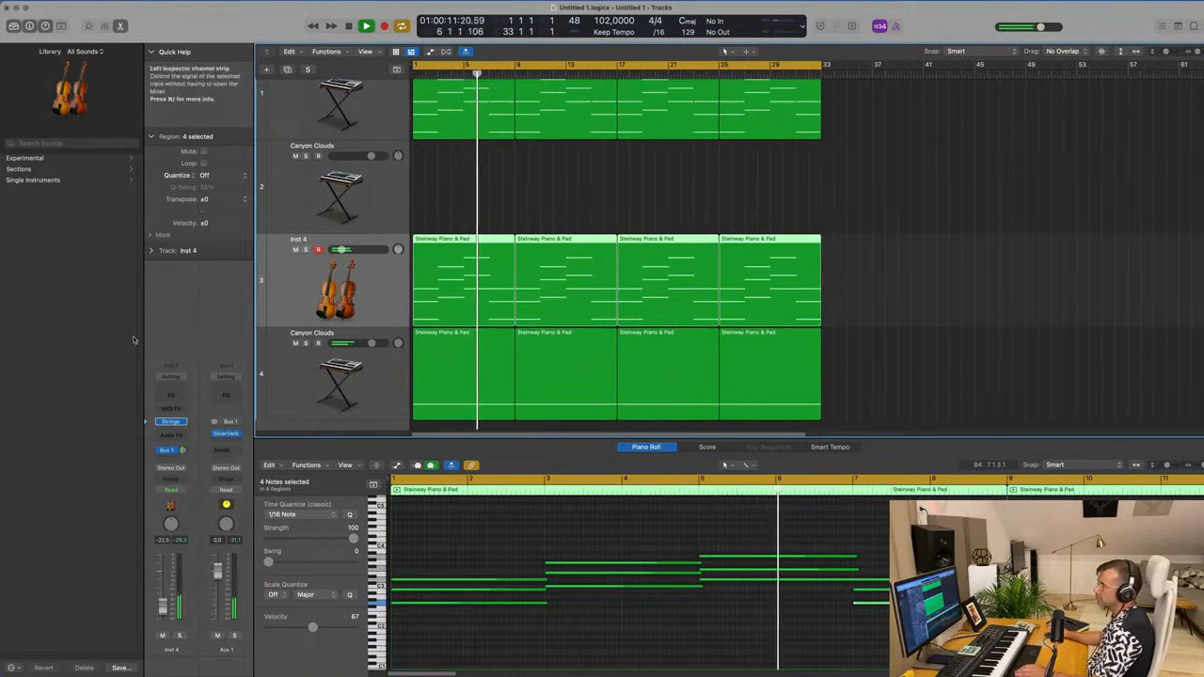
pyautogui.click(170, 395)
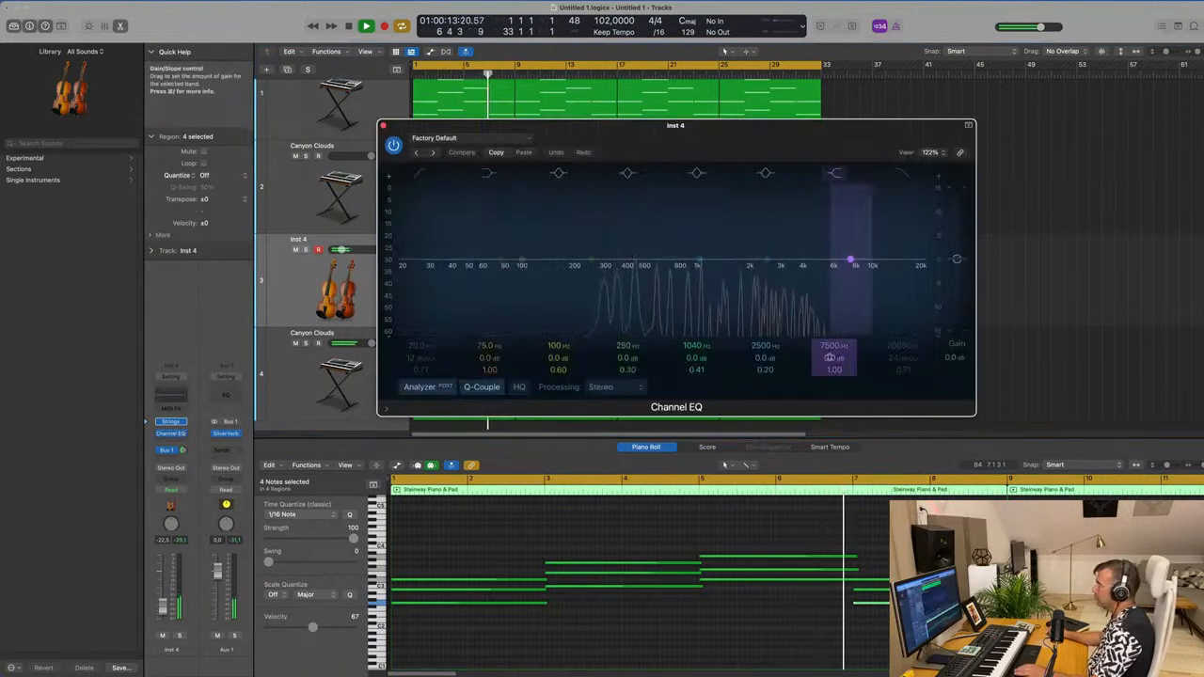
pyautogui.moveTo(830, 358)
pyautogui.mouseDown()
pyautogui.moveTo(830, 340)
pyautogui.moveTo(832, 377)
pyautogui.moveTo(833, 343)
pyautogui.mouseUp()
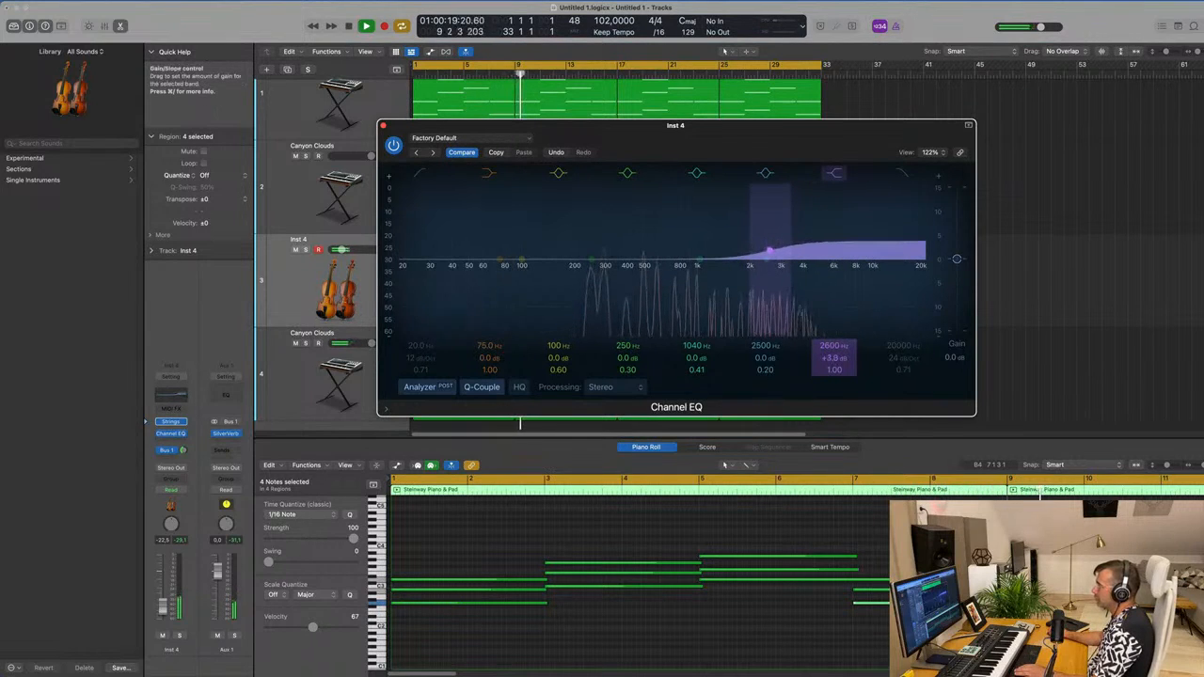
pyautogui.click(382, 125)
# Solo the first Canyon Clouds track briefly to hear the pad alone, and return to the full mix
pyautogui.click(492, 247)
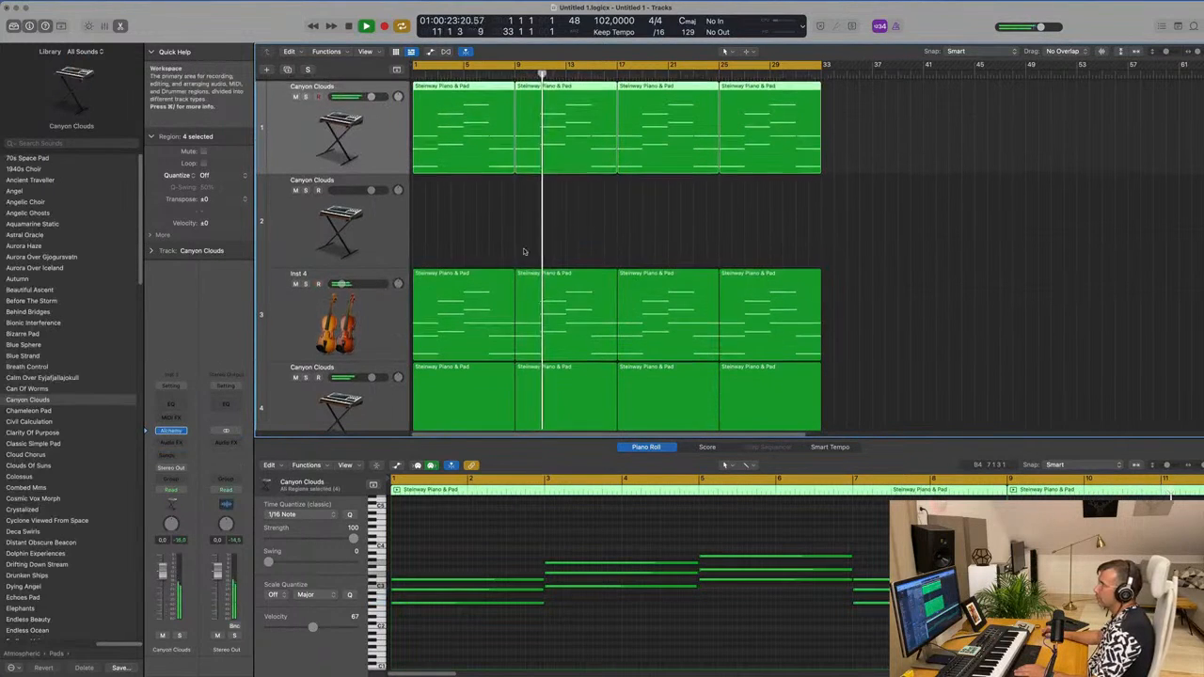
pyautogui.click(305, 96)
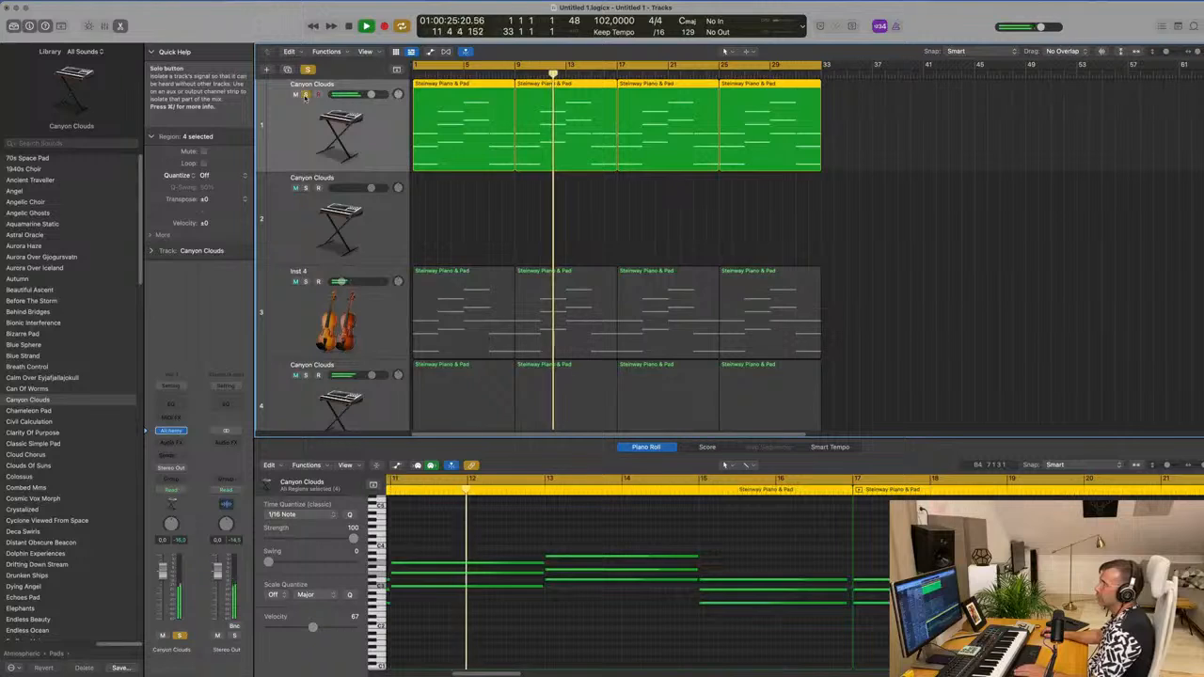
pyautogui.click(305, 96)
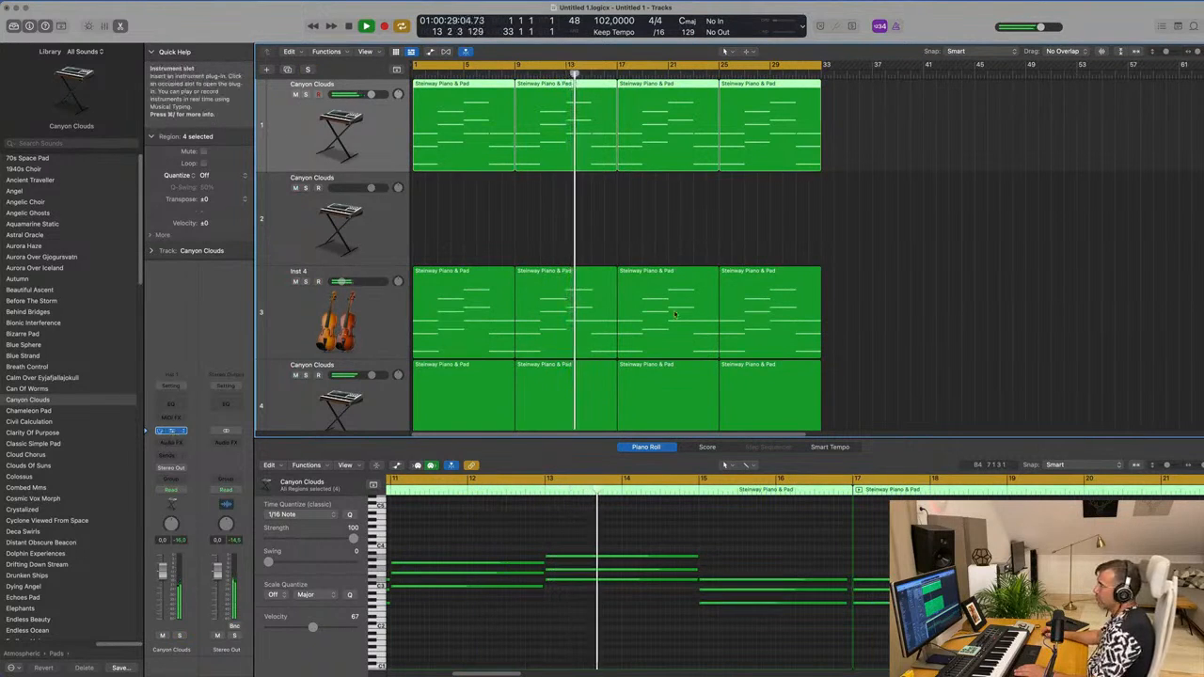
# Lower the Cutoff of the first Canyon Clouds pad by ear in Alchemy, and close the instrument window
pyautogui.click(171, 430)
pyautogui.moveTo(1074, 420)
pyautogui.mouseDown()
pyautogui.moveTo(1080, 474)
pyautogui.moveTo(1091, 387)
pyautogui.moveTo(1085, 433)
pyautogui.mouseUp()
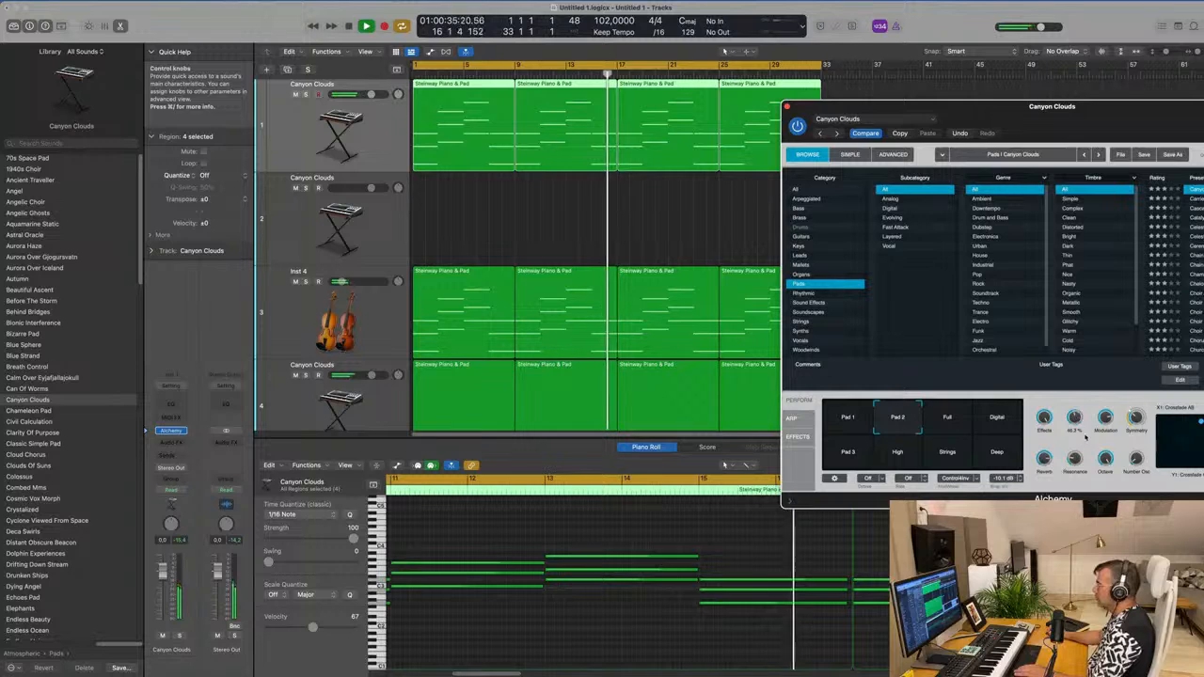
pyautogui.moveTo(1049, 119); pyautogui.dragTo(686, 263)
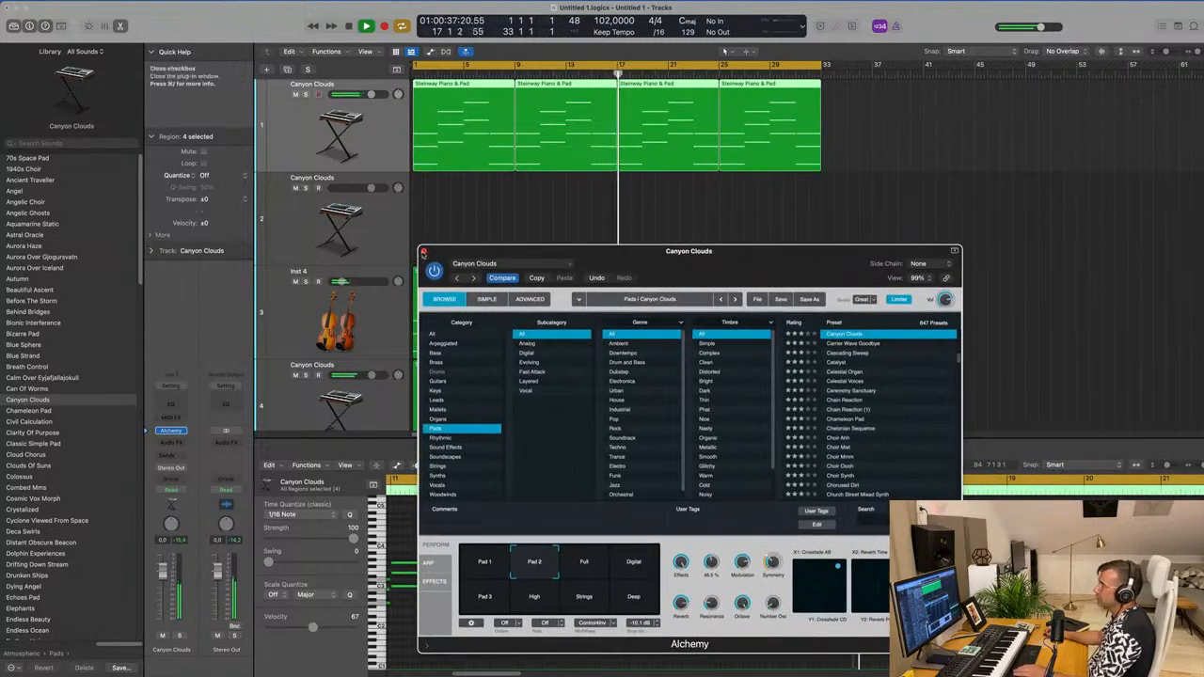
pyautogui.click(423, 250)
# Compare the mix with the first Canyon Clouds track muted and unmuted, and lower its volume to about -4.2 dB
pyautogui.click(295, 95)
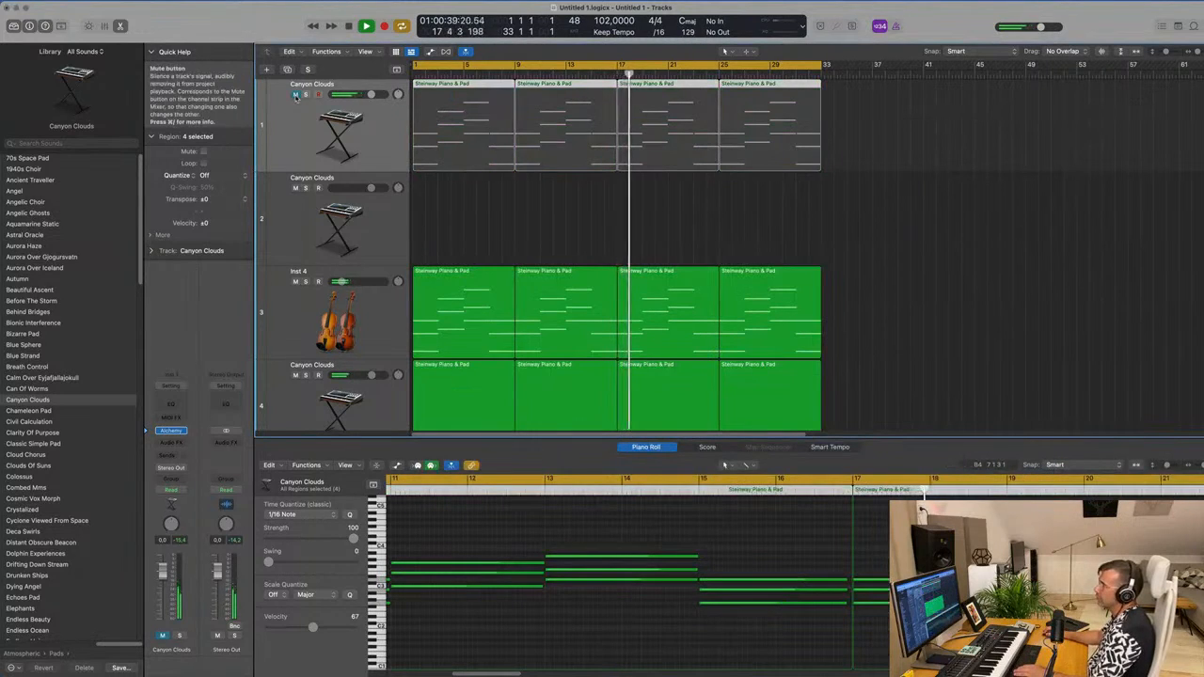
pyautogui.click(296, 95)
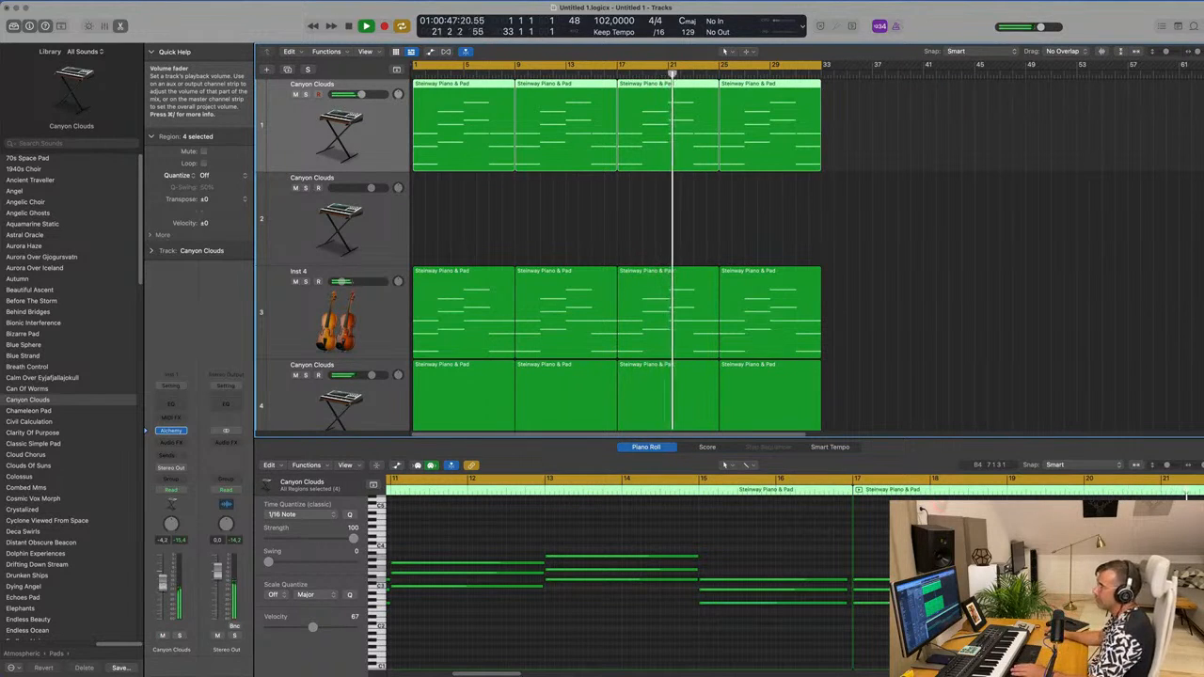
pyautogui.click(906, 299)
pyautogui.scroll(-5, 766, 233)
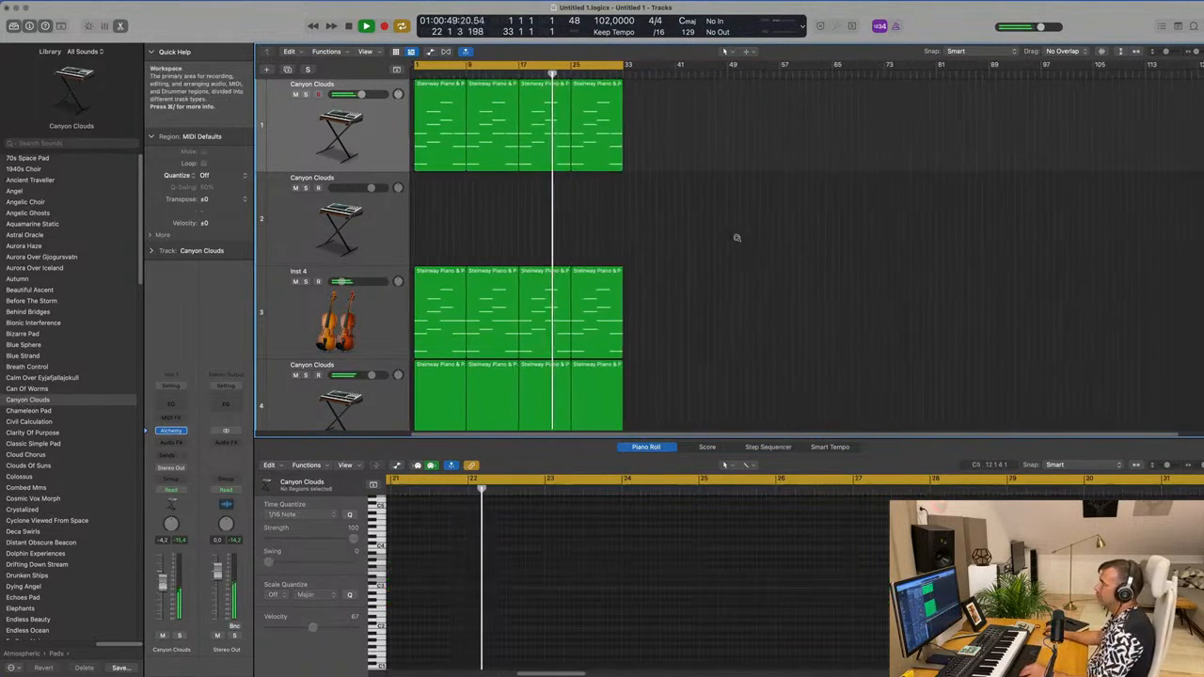
pyautogui.scroll(4, 737, 238)
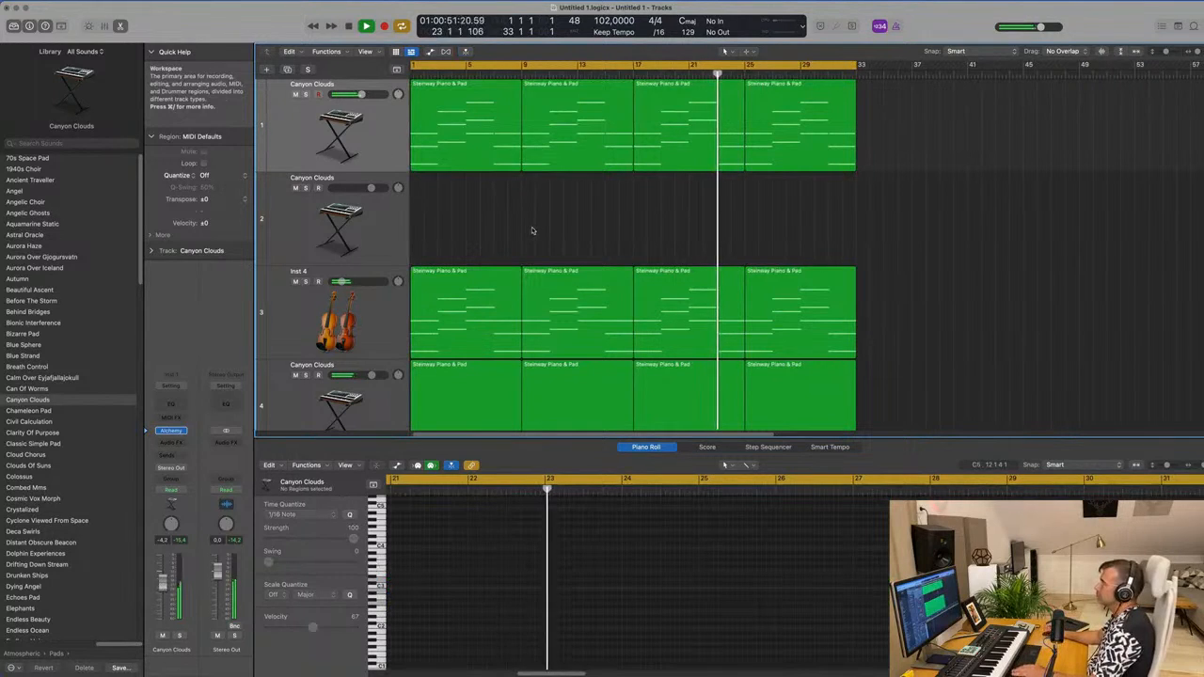
pyautogui.scroll(-1, 528, 235)
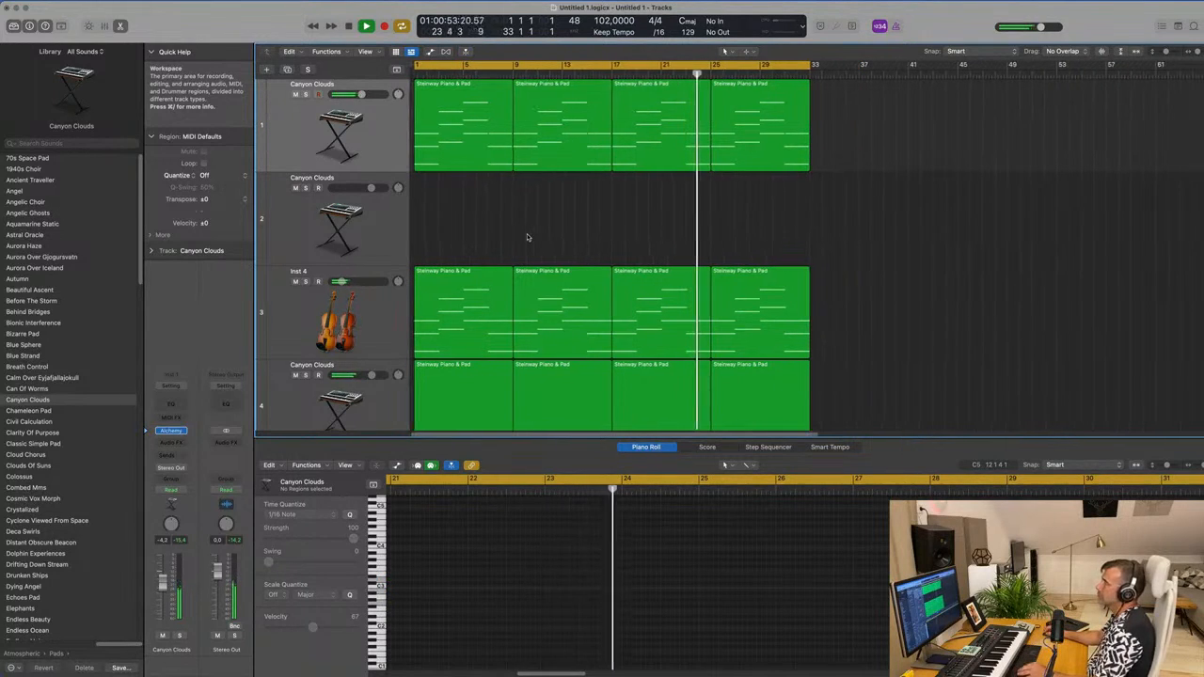
pyautogui.scroll(-1, 567, 240)
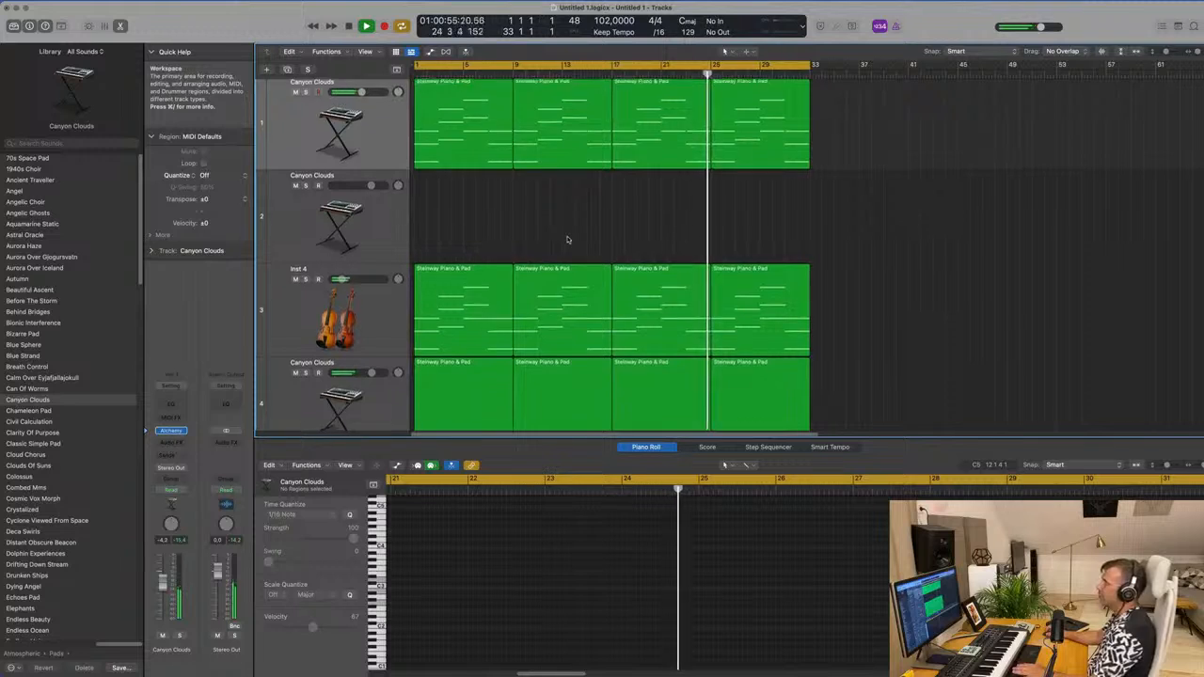
pyautogui.scroll(-5, 567, 239)
pyautogui.scroll(5, 567, 240)
# Open Alchemy on the empty second Canyon Clouds track and show the presets in the Soundscapes category
pyautogui.click(303, 238)
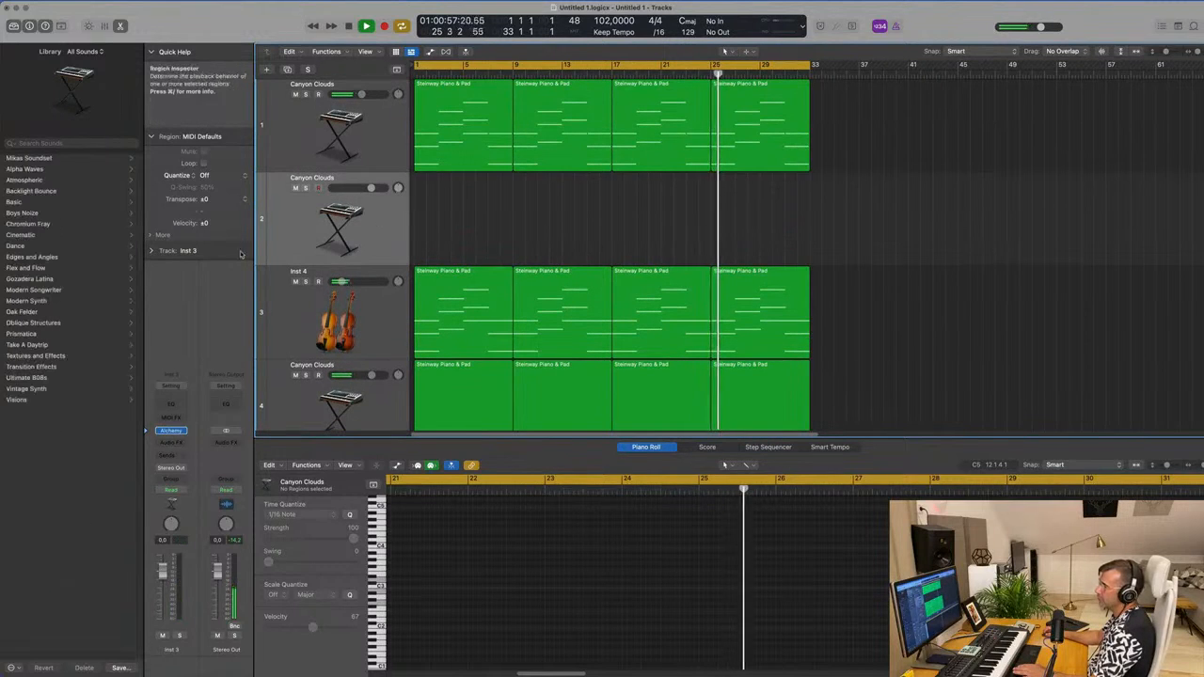
pyautogui.click(170, 431)
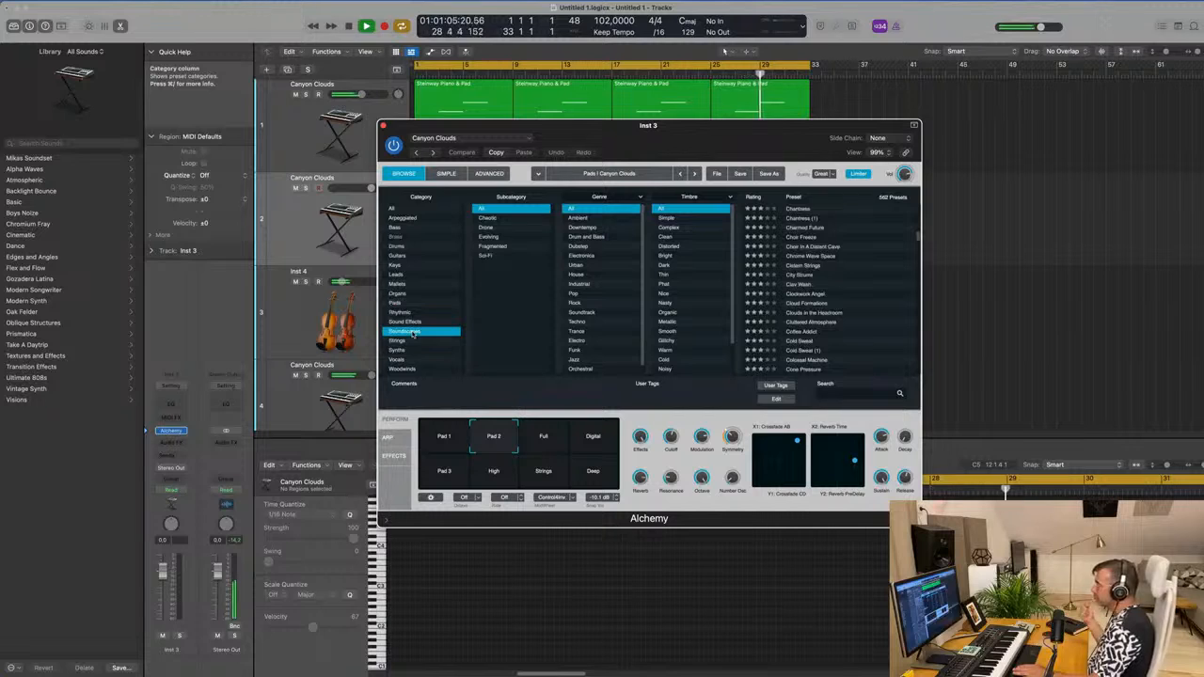
pyautogui.moveTo(639, 125); pyautogui.dragTo(668, 304)
# Copy the first chord region of the top Canyon Clouds track to bar 1 of the empty track below
pyautogui.click(459, 125)
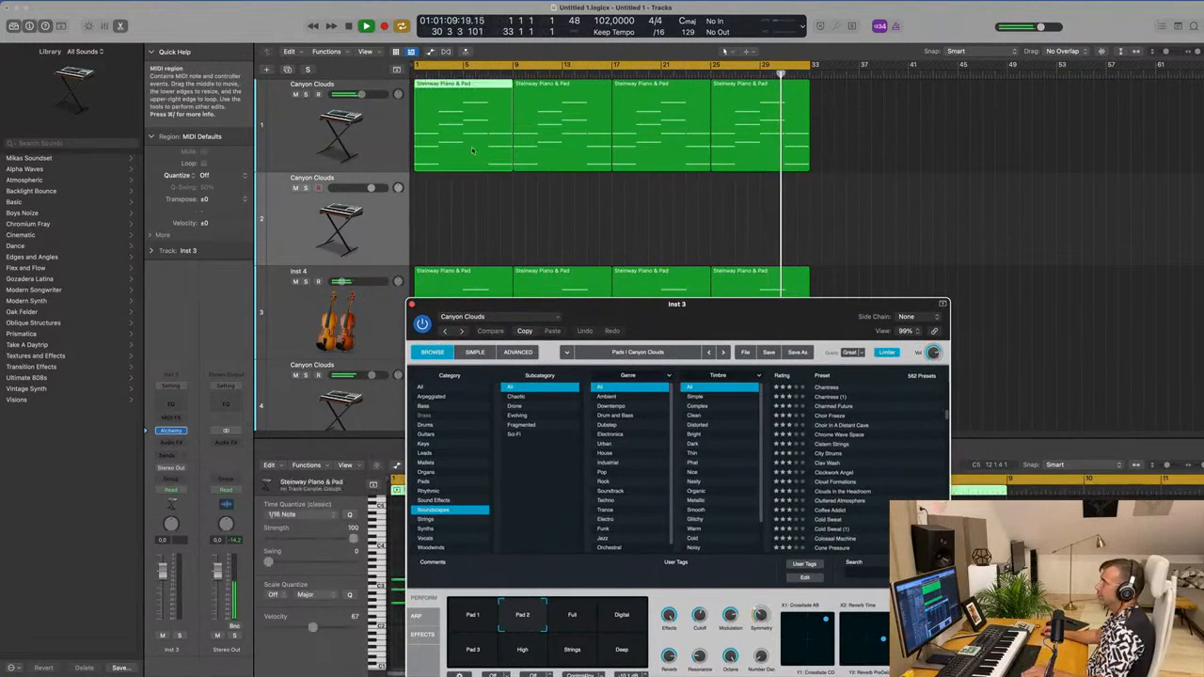
pyautogui.moveTo(458, 124); pyautogui.dragTo(468, 146)
pyautogui.click(467, 209)
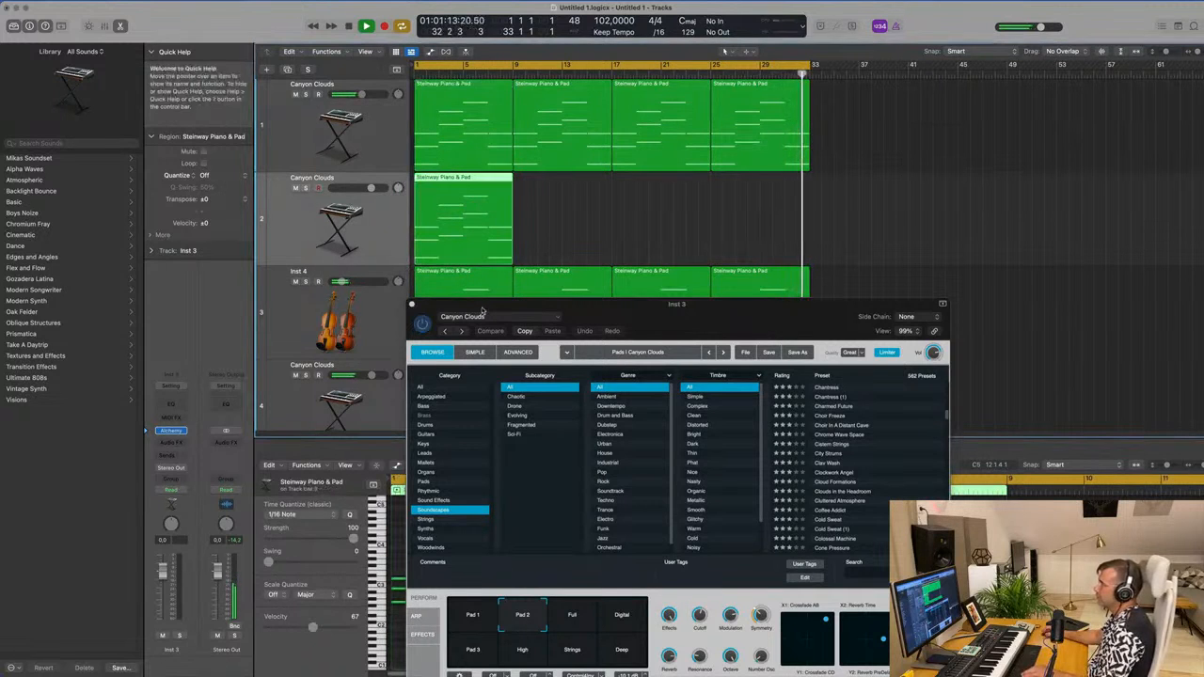
# Reduce the copied region to the lowest note of its first chord, and lengthen that note to the region's end at bar 9
pyautogui.moveTo(626, 305); pyautogui.dragTo(671, 100)
pyautogui.scroll(-1, 527, 551)
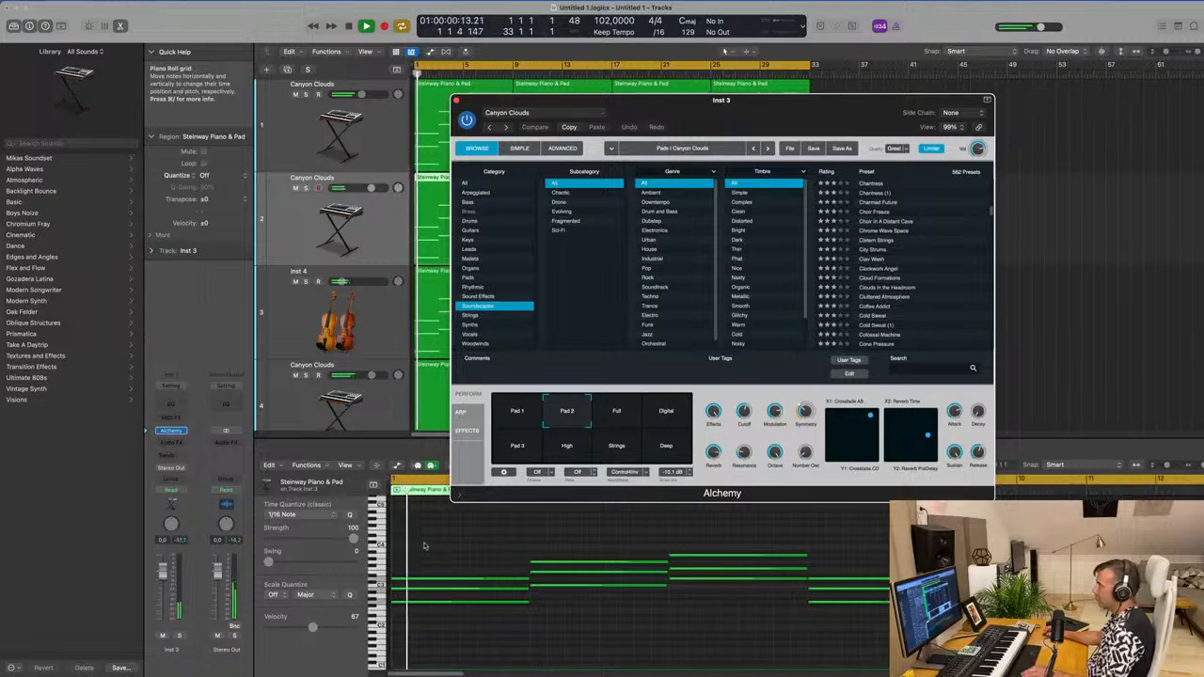
pyautogui.moveTo(422, 547); pyautogui.dragTo(495, 596)
pyautogui.moveTo(542, 548); pyautogui.dragTo(917, 610)
pyautogui.press('Delete')
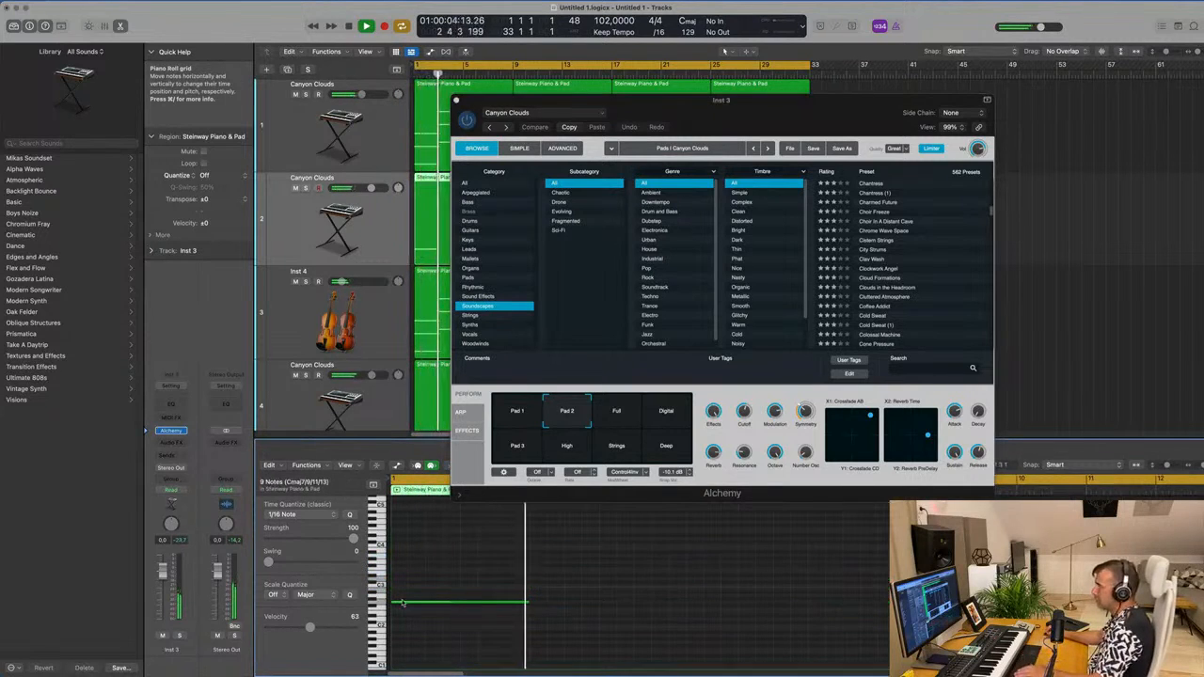
pyautogui.click(383, 604)
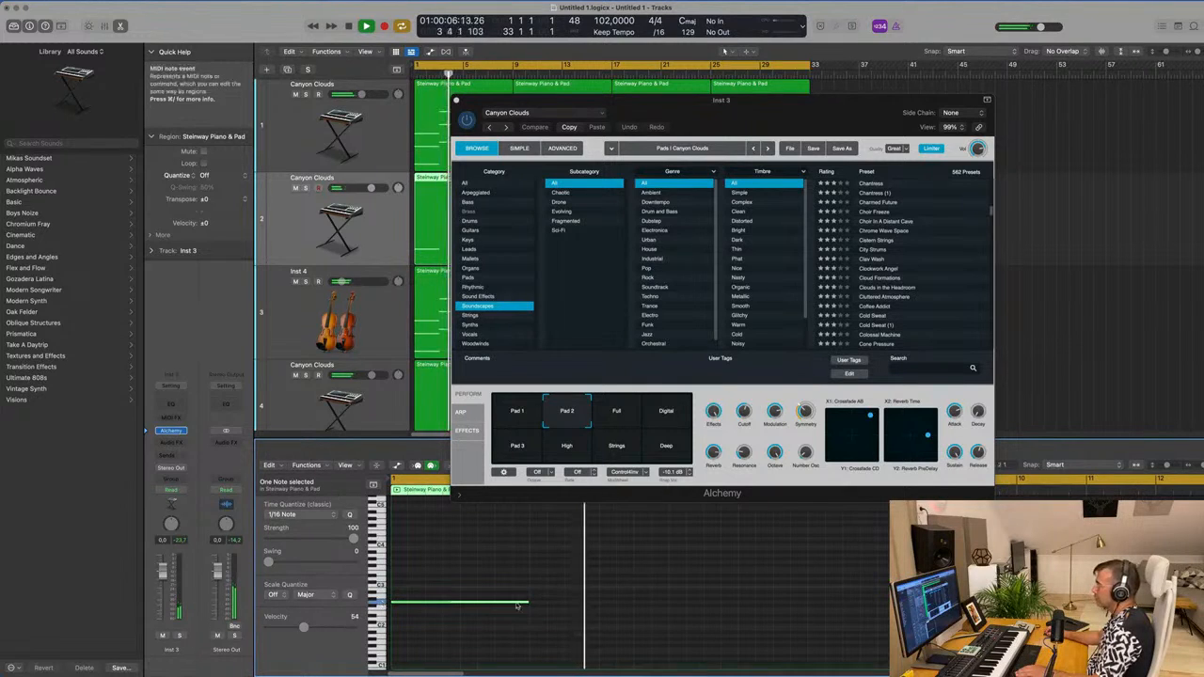
pyautogui.moveTo(527, 603); pyautogui.dragTo(918, 610)
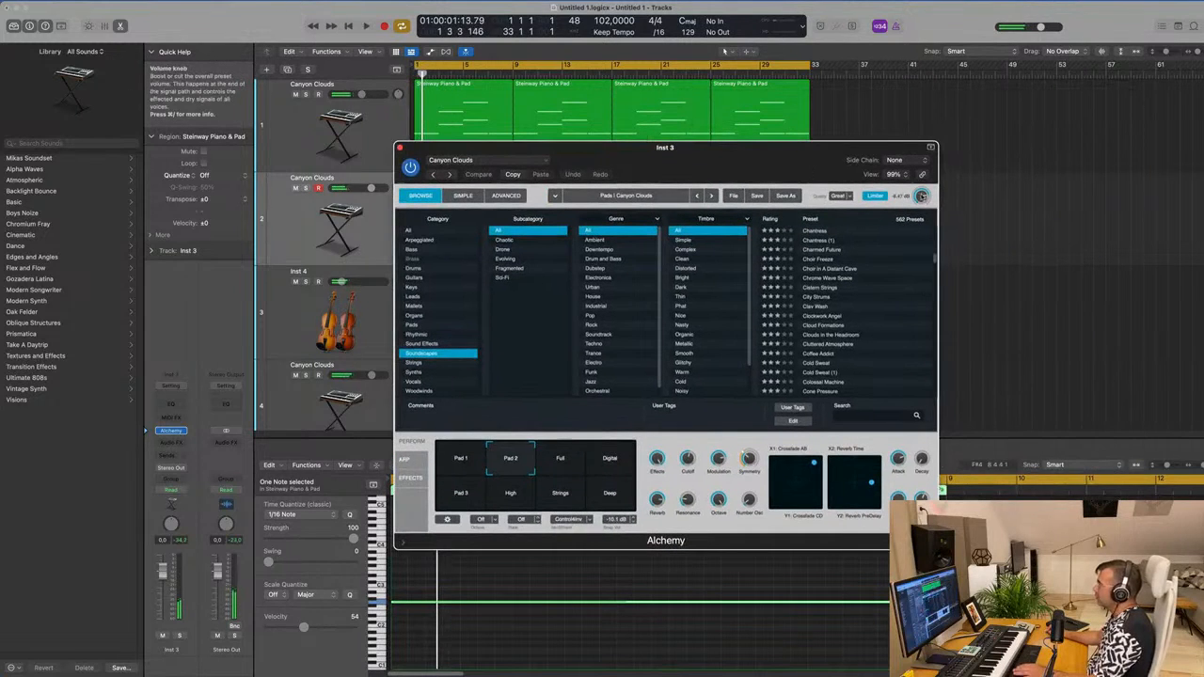
# Solo the second track and load the Diffused Liquid soundscape preset in Alchemy
pyautogui.click(182, 637)
pyautogui.moveTo(732, 172); pyautogui.dragTo(947, 245)
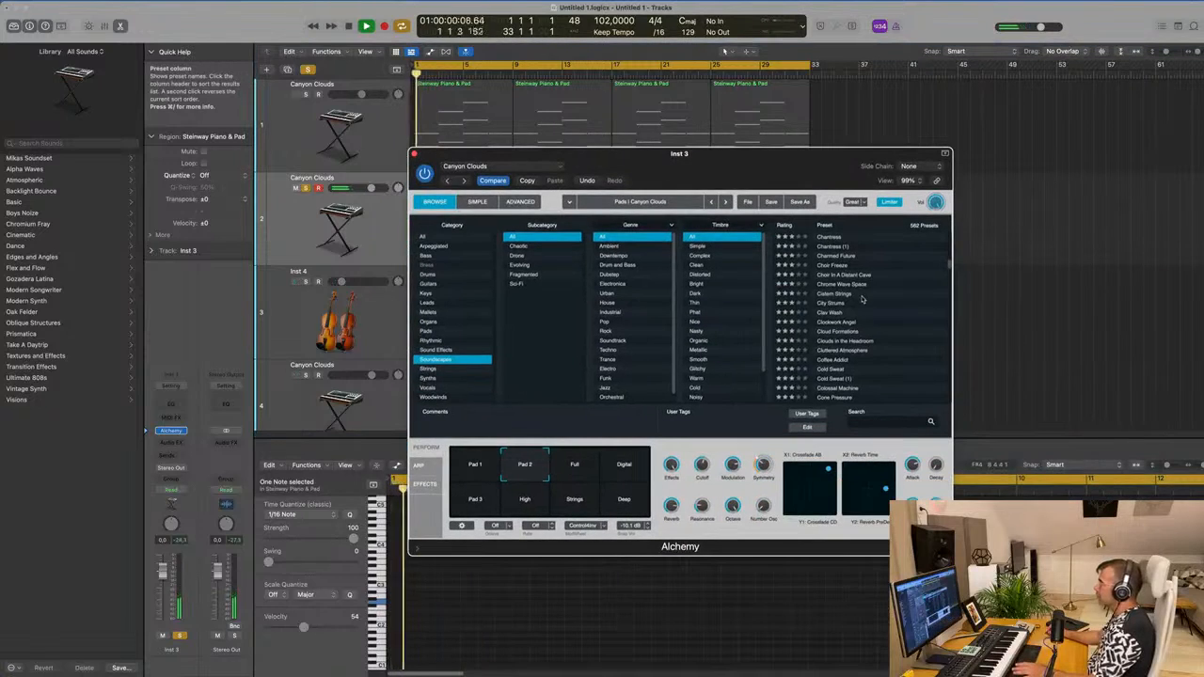
pyautogui.scroll(-8, 862, 299)
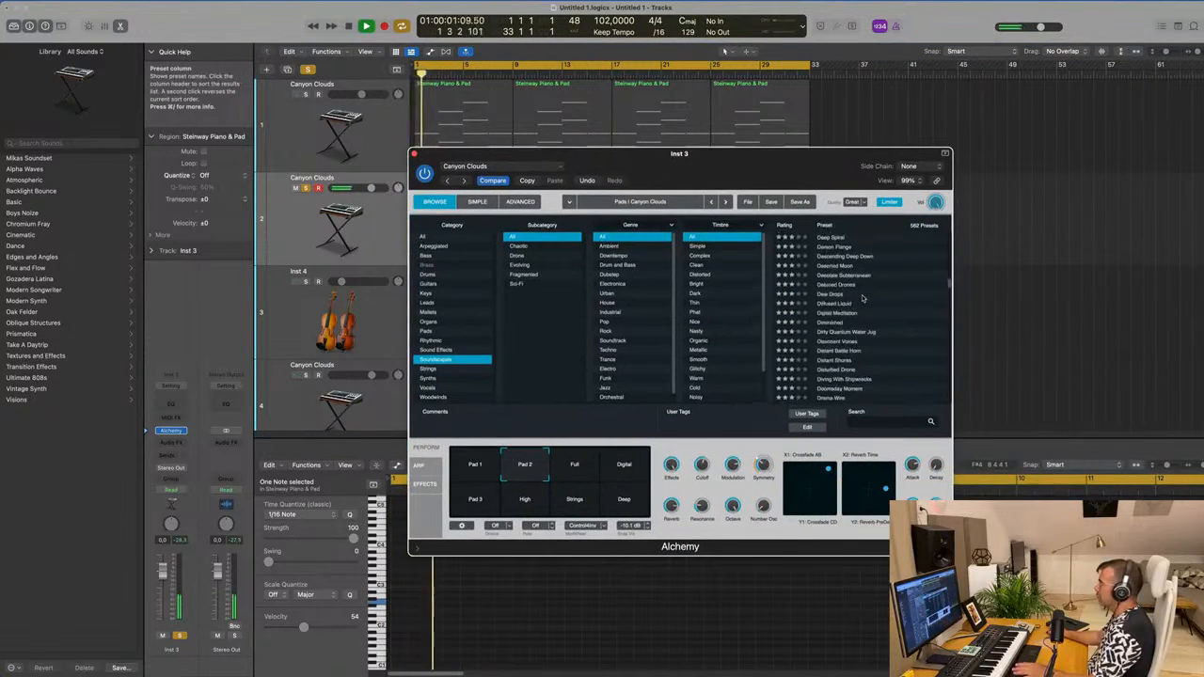
pyautogui.click(828, 304)
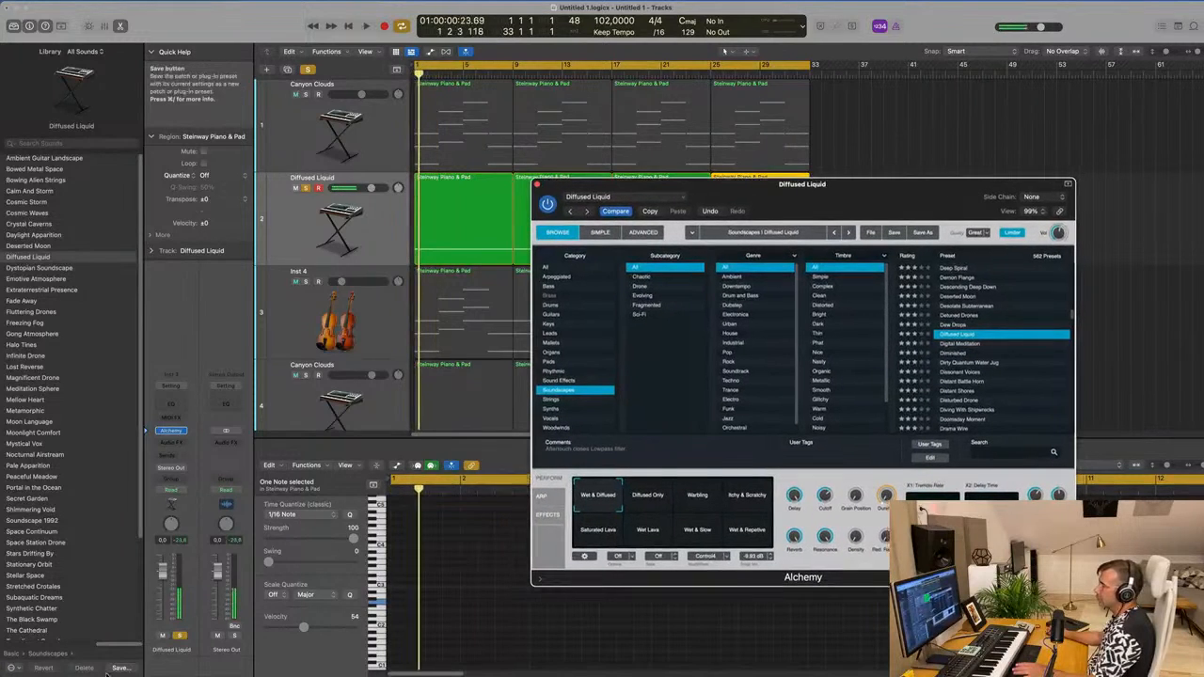
# Turn off the second track's solo, play Diffused Liquid with the full mix, and lower its volume to about -11.5 dB
pyautogui.press('space')
pyautogui.click(180, 637)
pyautogui.press('space')
pyautogui.press('space')
pyautogui.moveTo(163, 571); pyautogui.dragTo(163, 572)
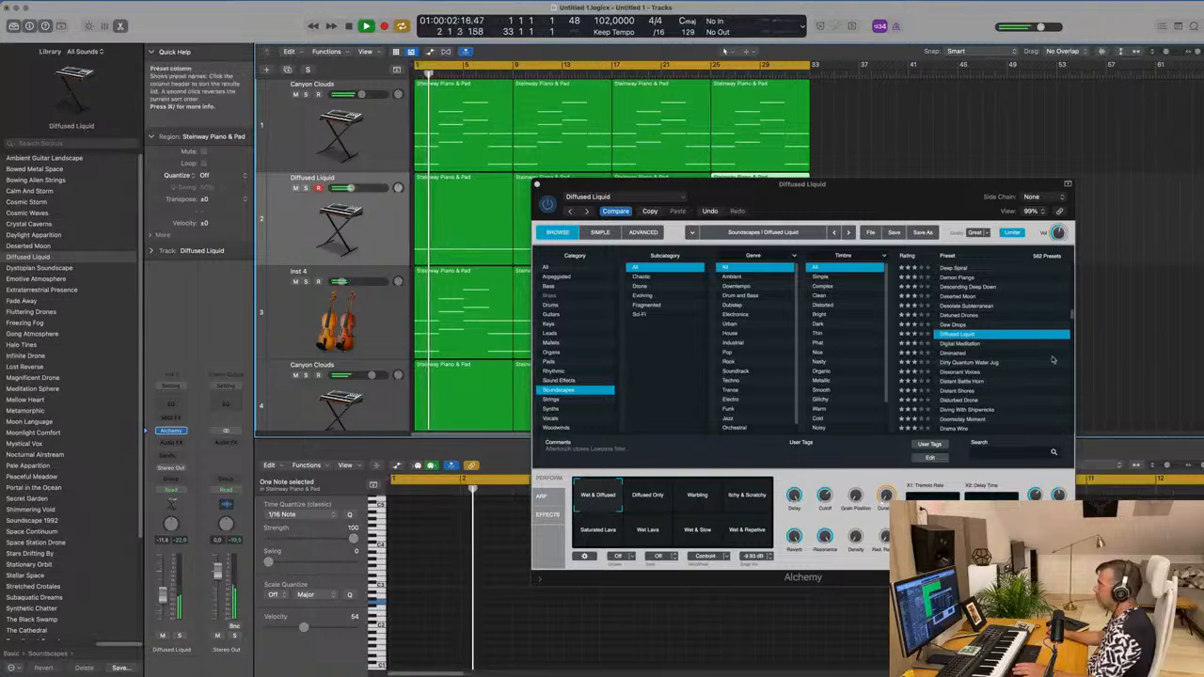
# Try the Distant Battle Horn preset, load Disturbed Drone instead, raise its volume to about -6.6 dB, and replay from the start
pyautogui.scroll(-2, 988, 375)
pyautogui.click(961, 360)
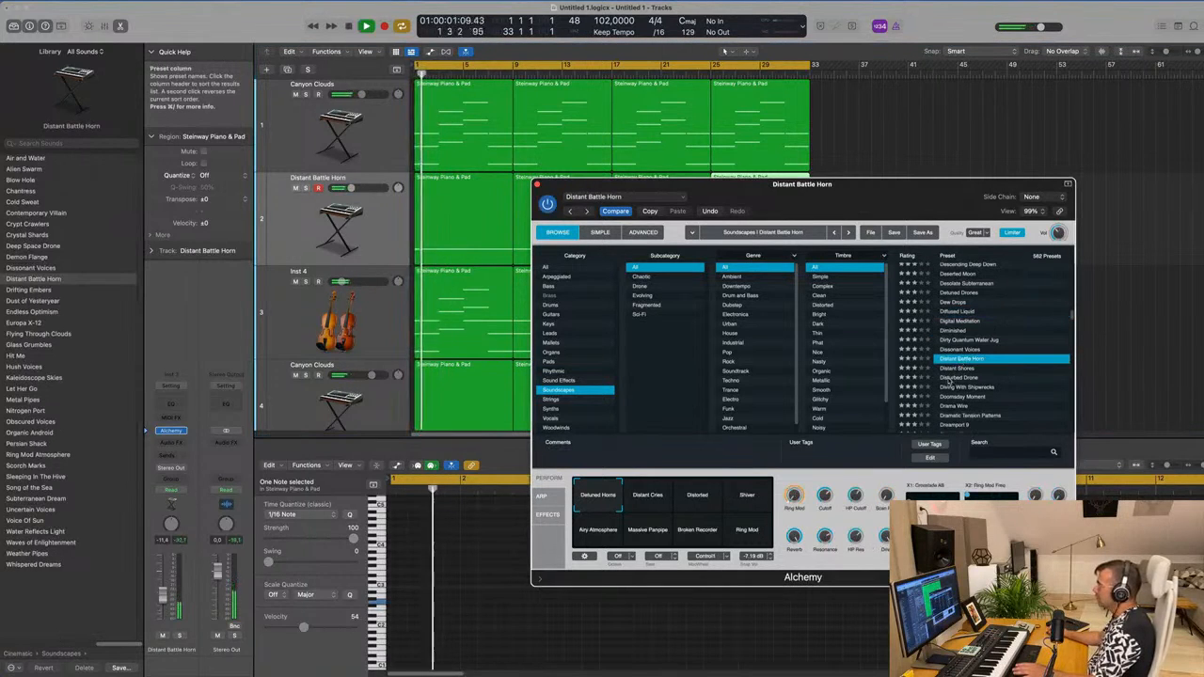
pyautogui.click(952, 377)
pyautogui.scroll(-3, 1007, 375)
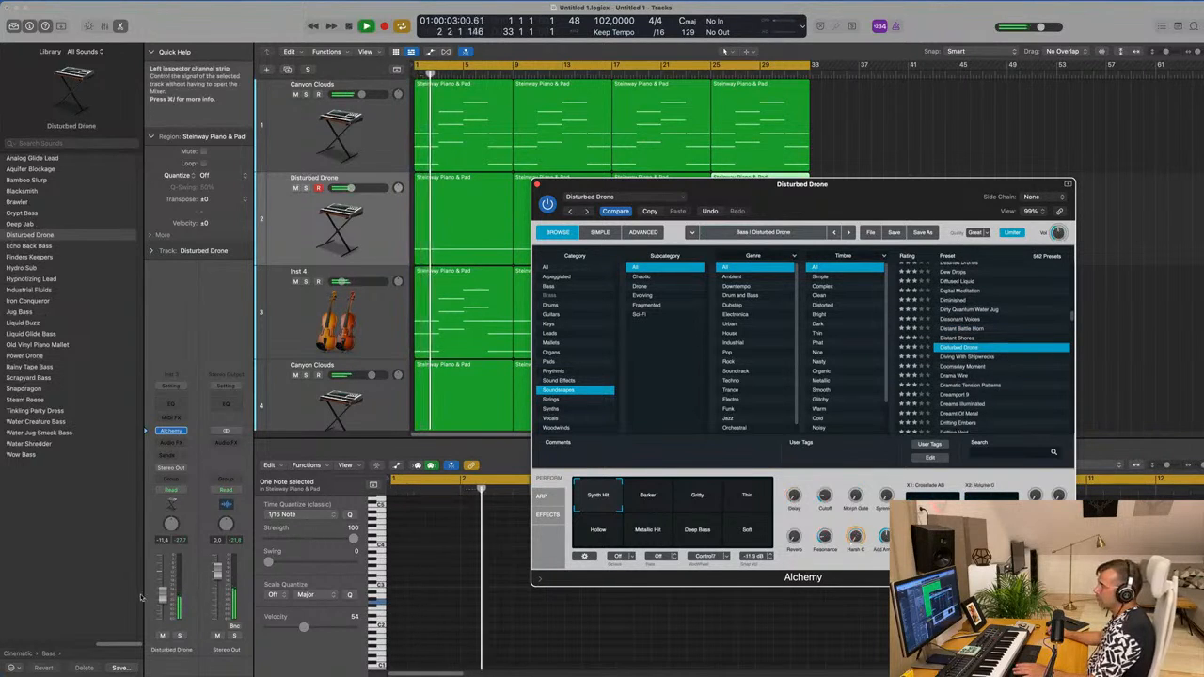
pyautogui.press('Return')
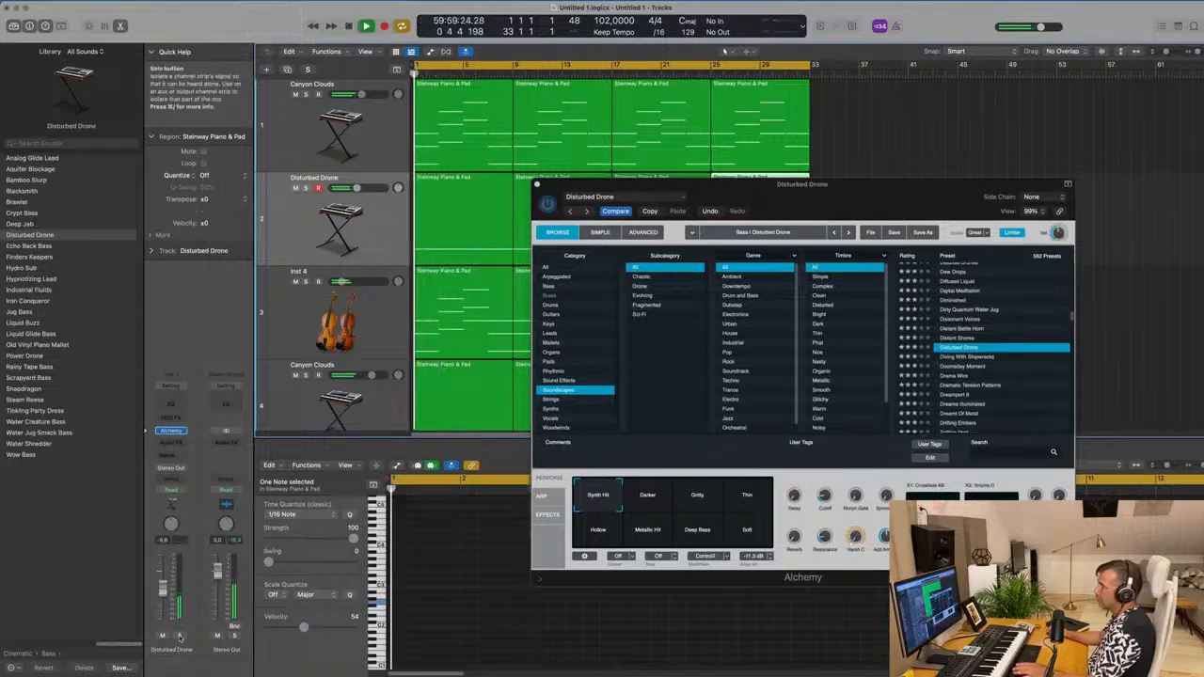
# Solo the Disturbed Drone track to try its Darker and Gritty snapshots, and try the Thin snapshot with the full mix
pyautogui.click(181, 636)
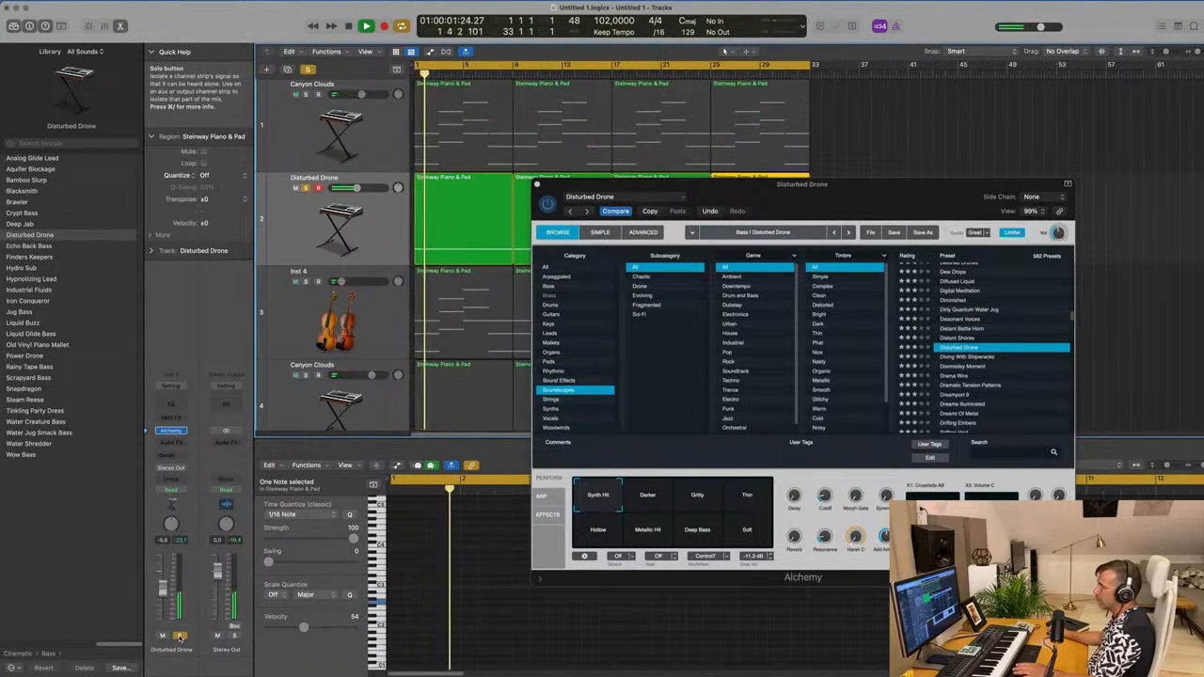
pyautogui.click(636, 509)
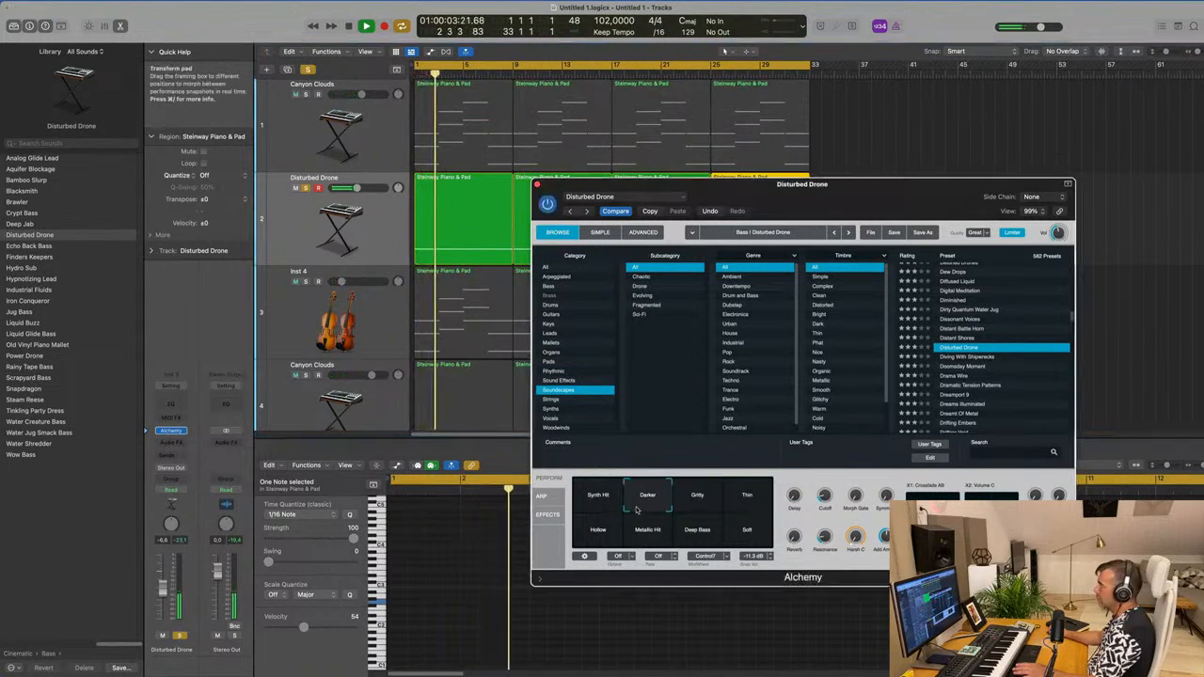
pyautogui.click(694, 508)
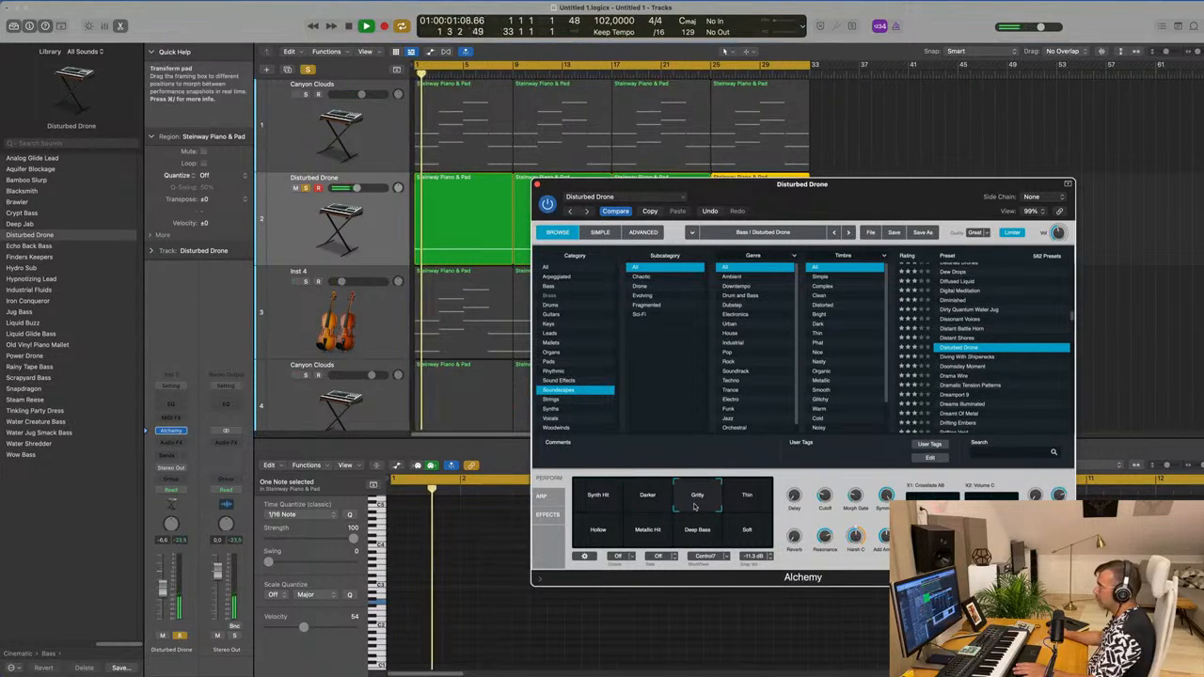
pyautogui.moveTo(701, 186); pyautogui.dragTo(653, 390)
pyautogui.moveTo(833, 240); pyautogui.dragTo(472, 184)
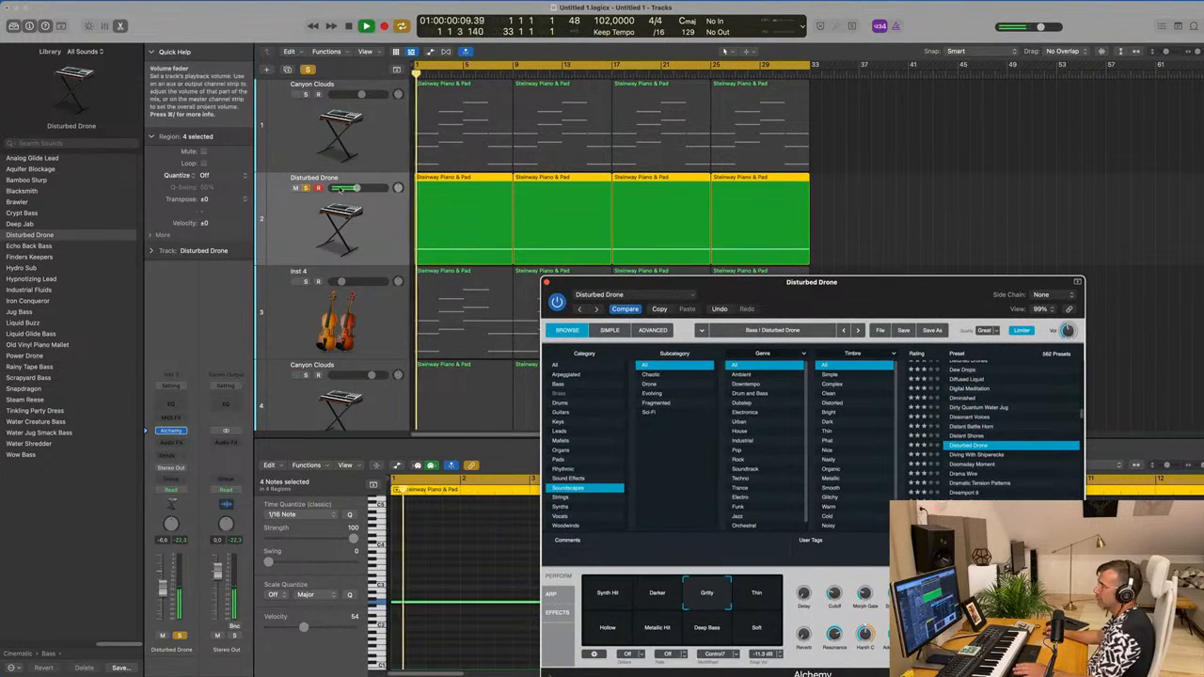
pyautogui.click(305, 188)
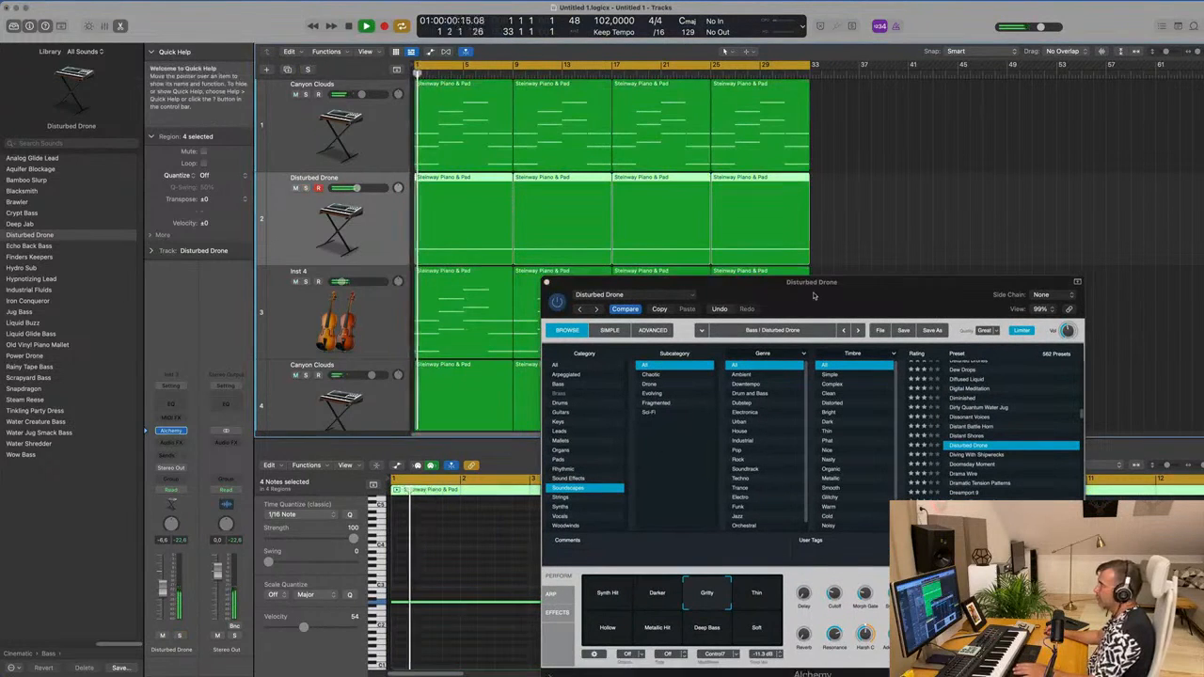
pyautogui.moveTo(806, 294); pyautogui.dragTo(750, 238)
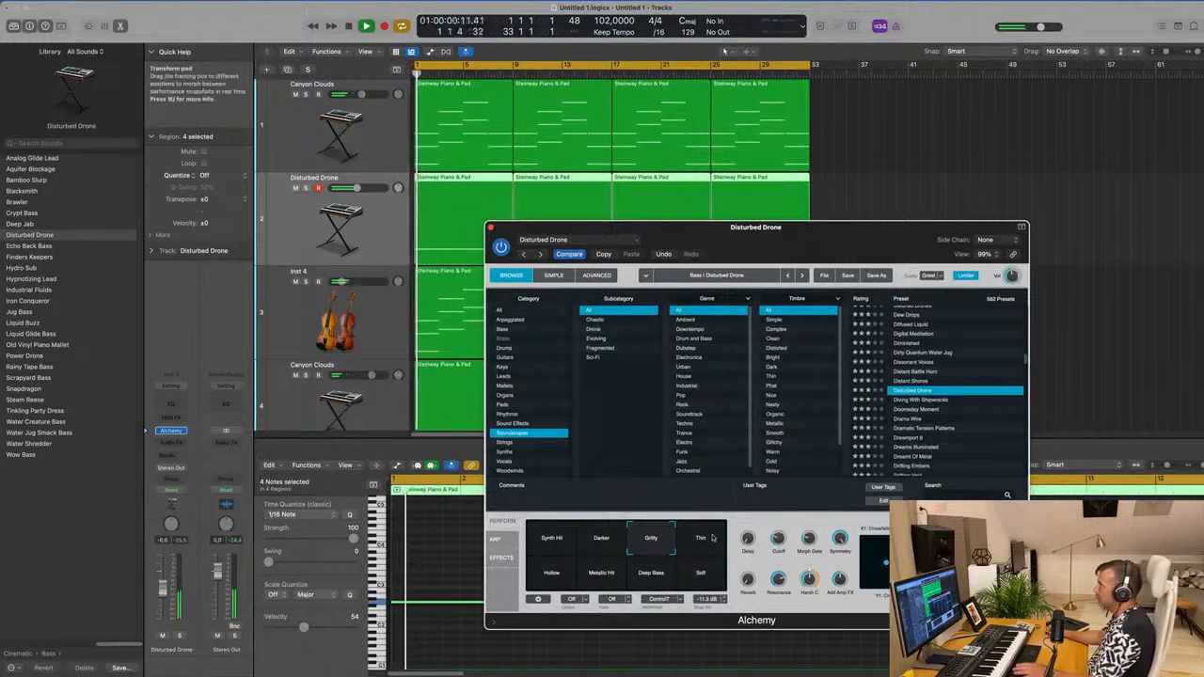
pyautogui.click(707, 538)
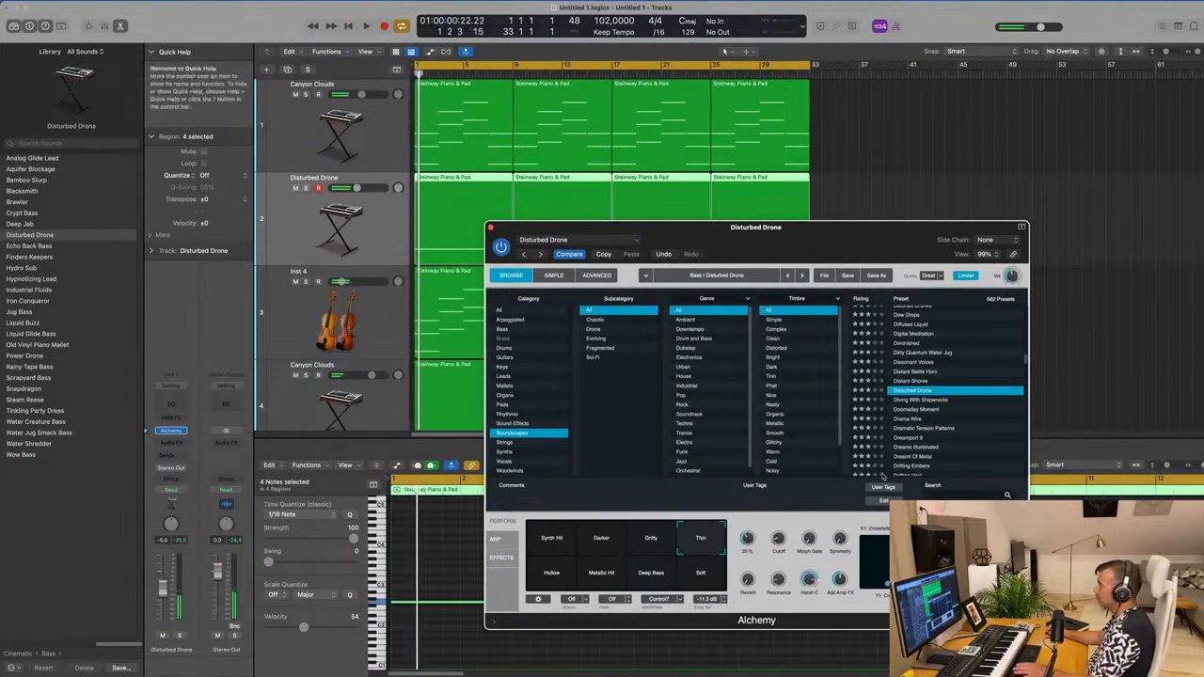
# Try the Dramatic Tension Patterns preset in Alchemy and load the Dreamport 9 soundscape instead
pyautogui.click(899, 430)
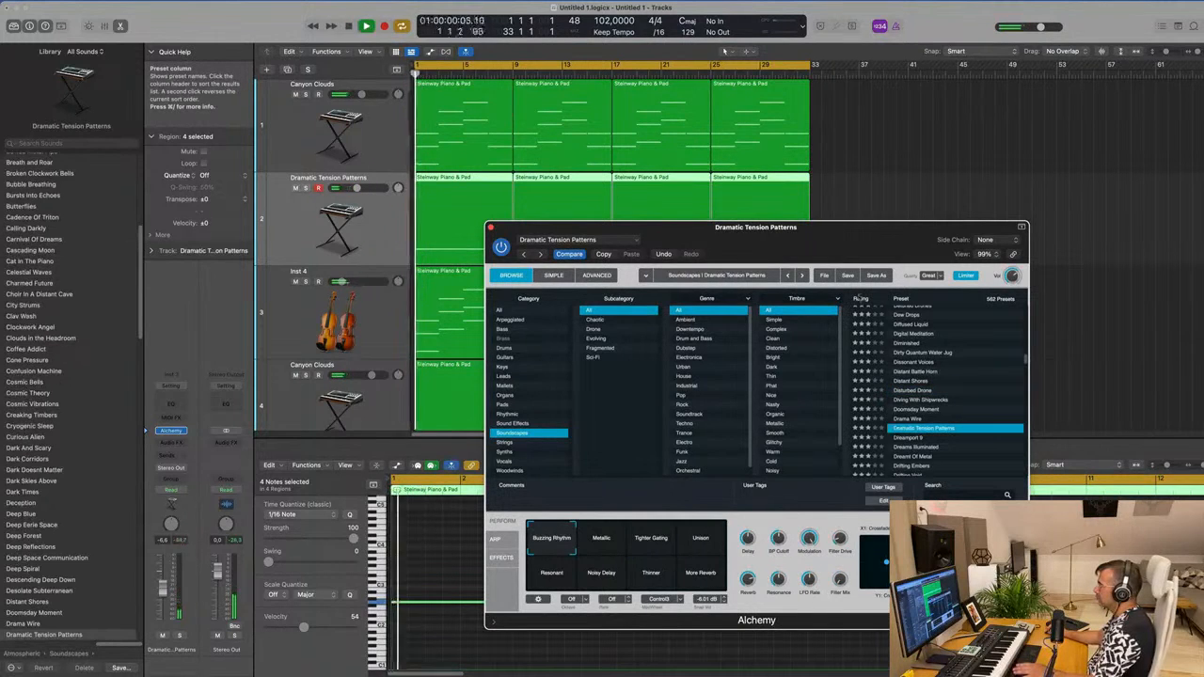
pyautogui.moveTo(835, 231); pyautogui.dragTo(886, 115)
pyautogui.click(962, 371)
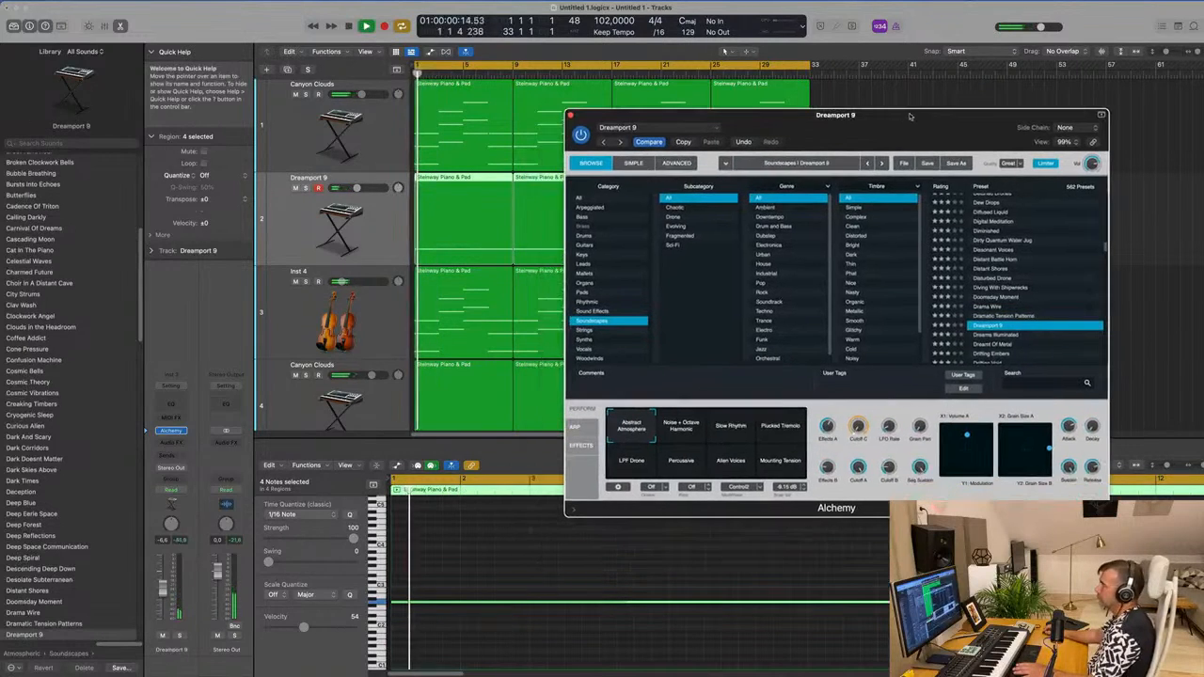
# Solo the Dreamport 9 track and audition its performance snapshots from Noise + Octave Harmonic through Mounting Tension
pyautogui.click(180, 636)
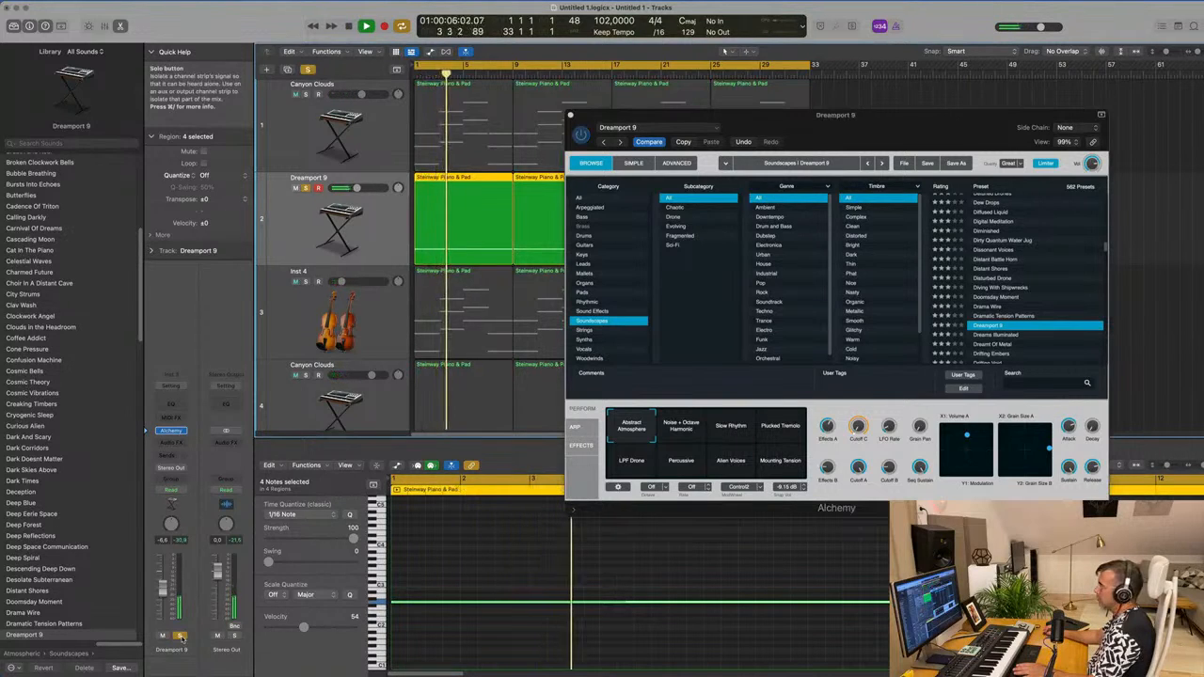
pyautogui.click(691, 427)
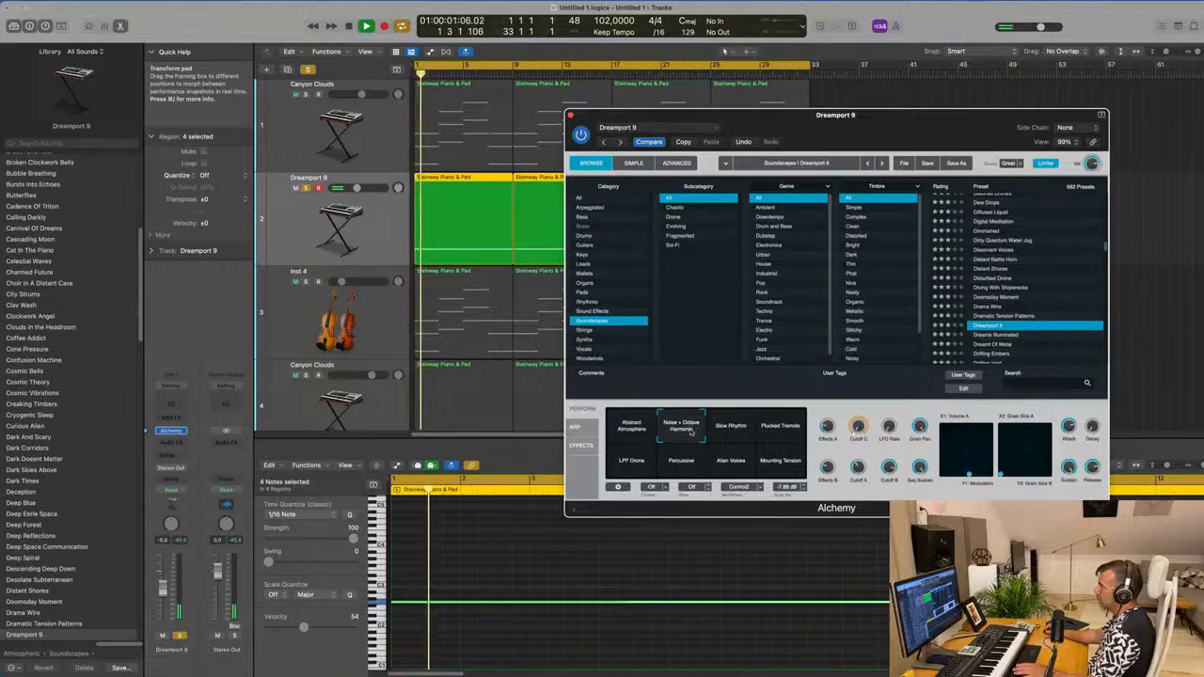
pyautogui.click(736, 428)
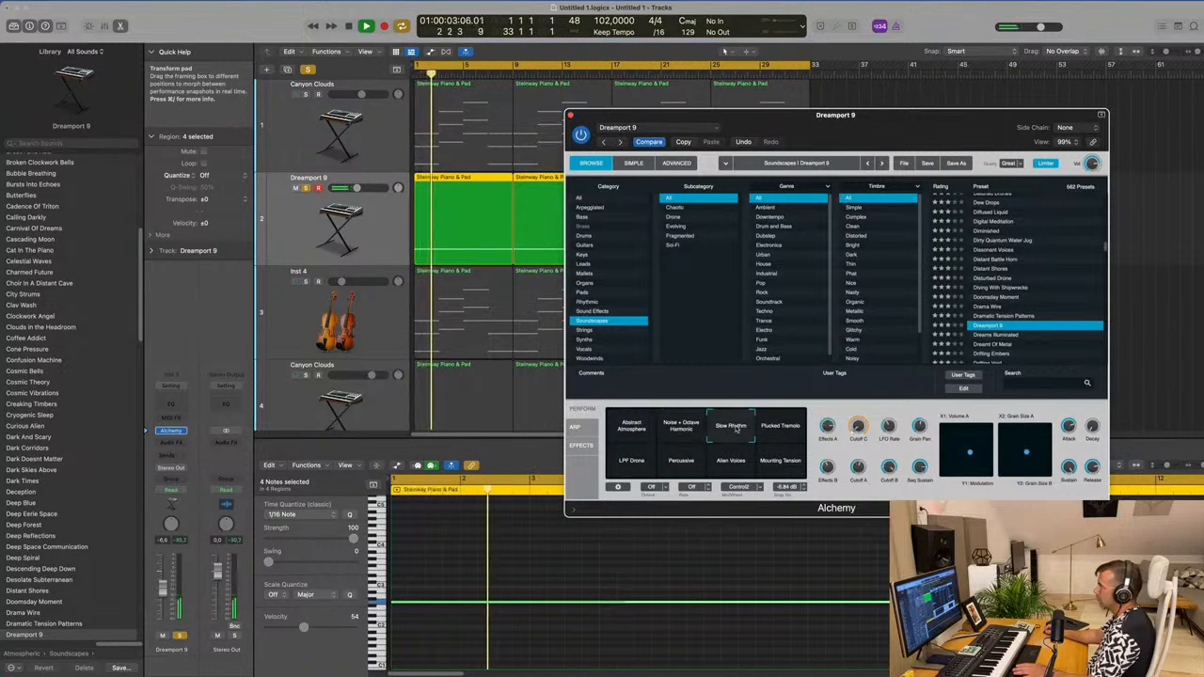
pyautogui.click(778, 431)
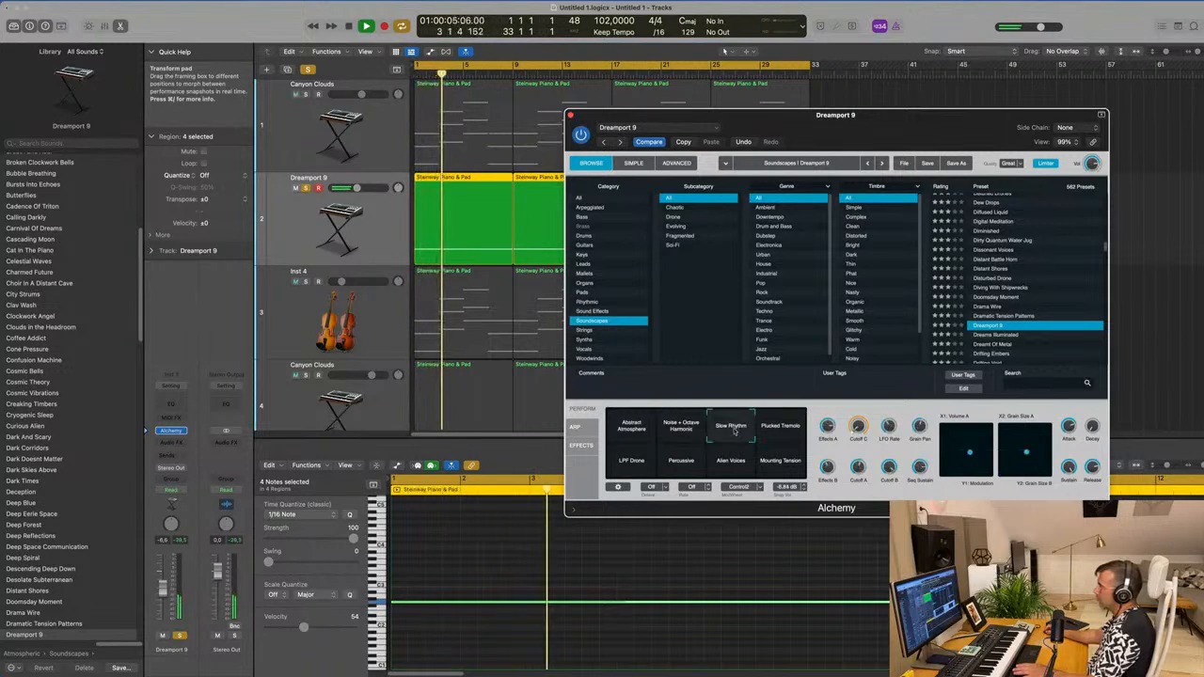
pyautogui.click(620, 462)
pyautogui.click(683, 464)
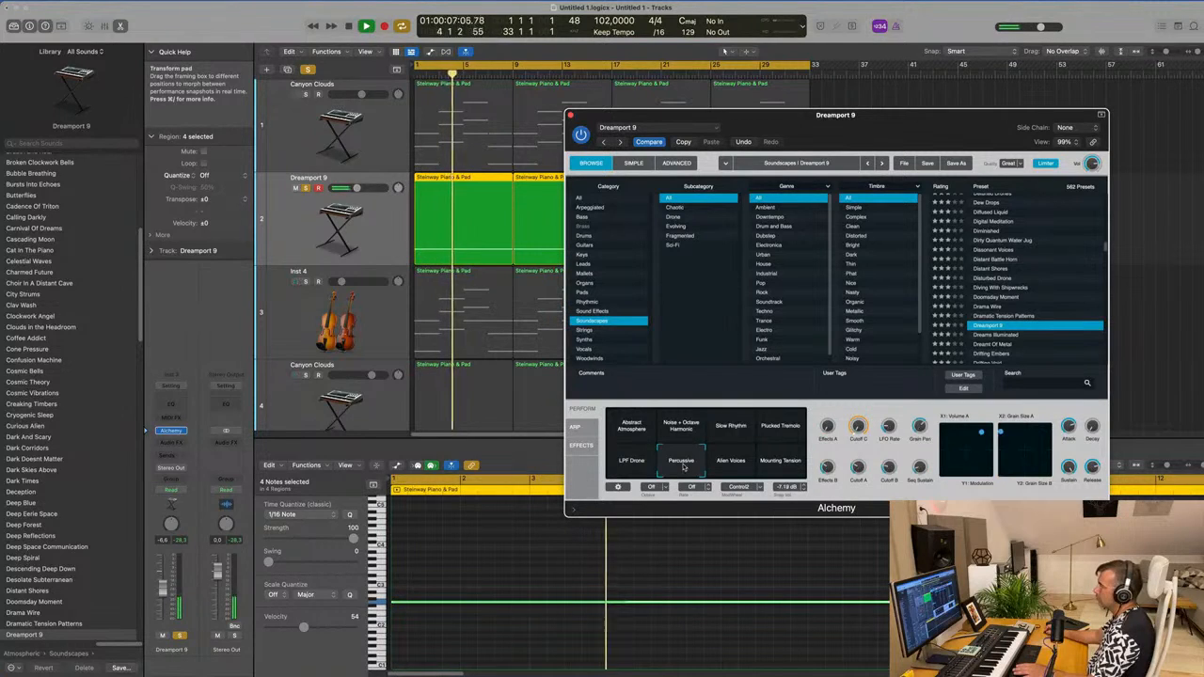
pyautogui.click(731, 463)
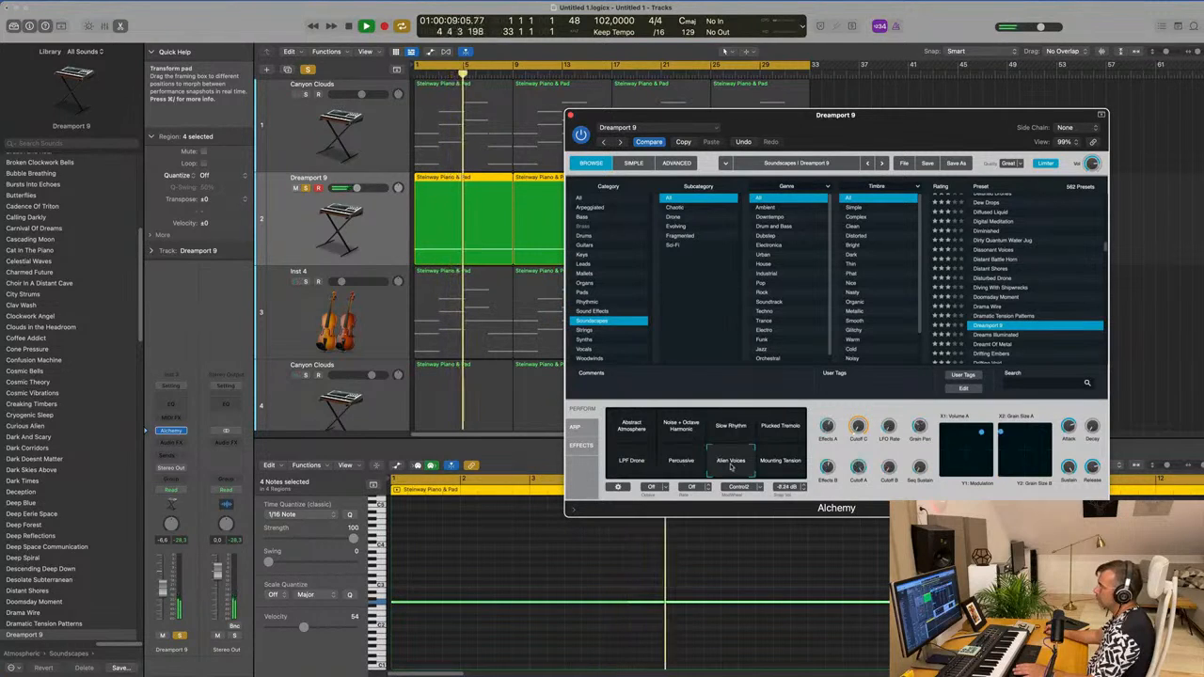
pyautogui.click(780, 463)
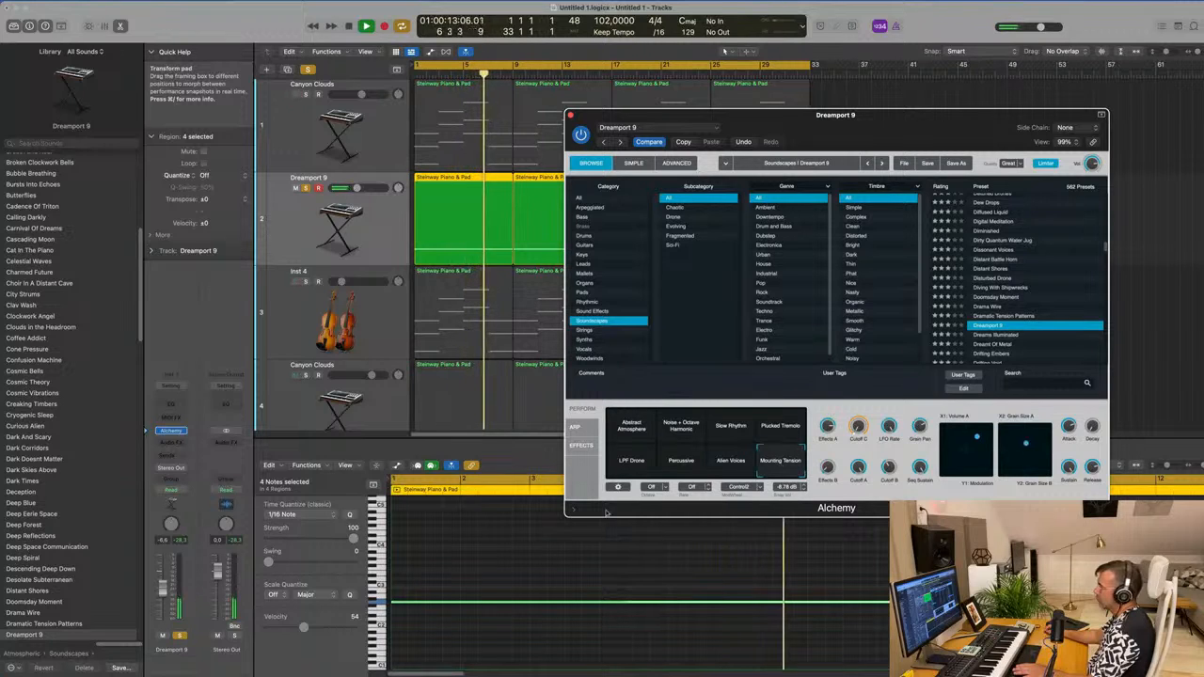
# Turn off the solo, choose the Abstract Atmosphere snapshot, and raise Dreamport 9's volume to about -2.8 dB while replaying from the start
pyautogui.press('Return')
pyautogui.click(306, 188)
pyautogui.press('Return')
pyautogui.moveTo(357, 188); pyautogui.dragTo(360, 189)
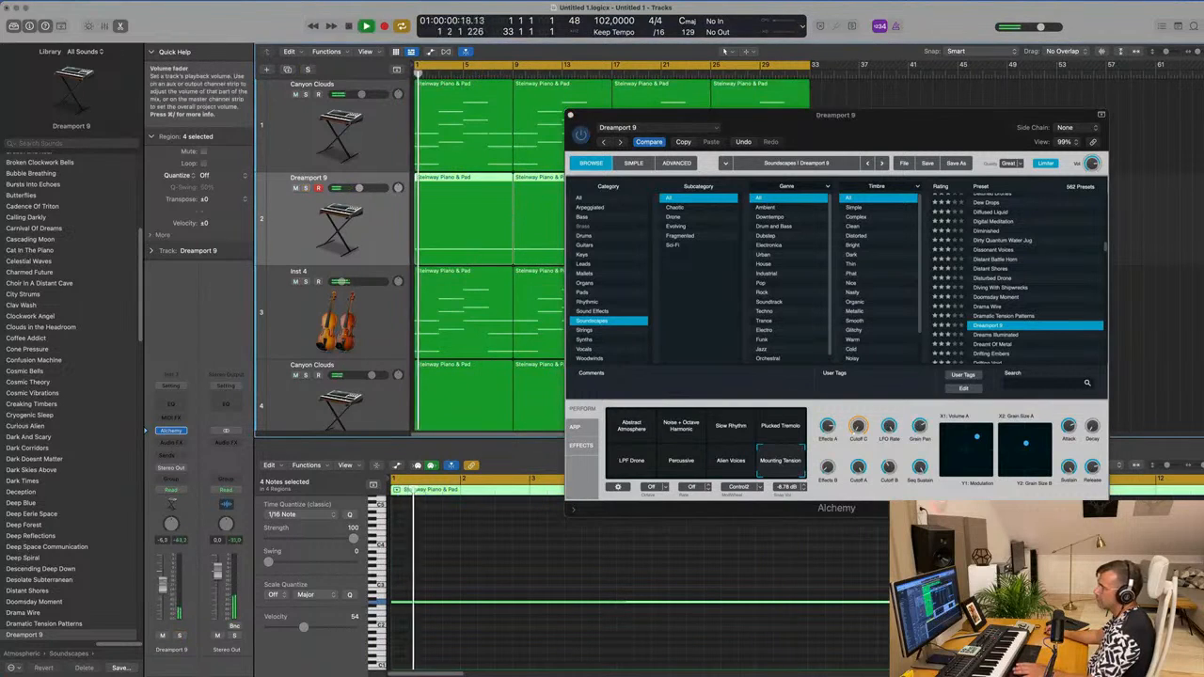
pyautogui.click(628, 438)
pyautogui.press('Return')
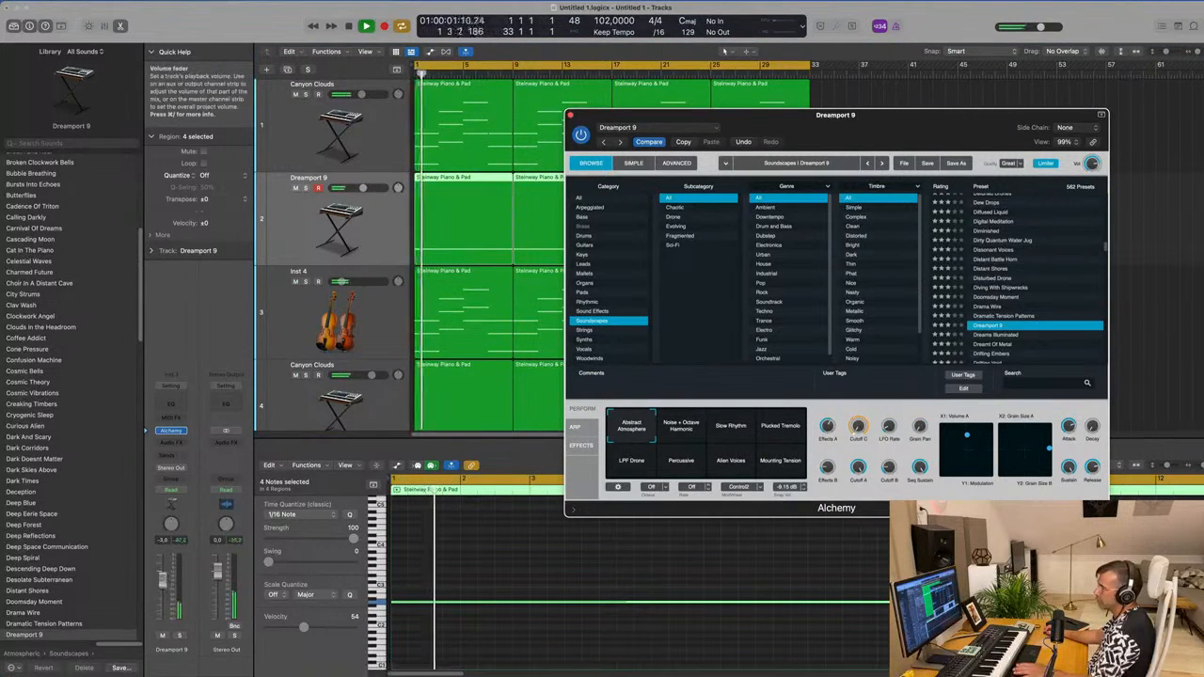
pyautogui.moveTo(163, 589); pyautogui.dragTo(163, 584)
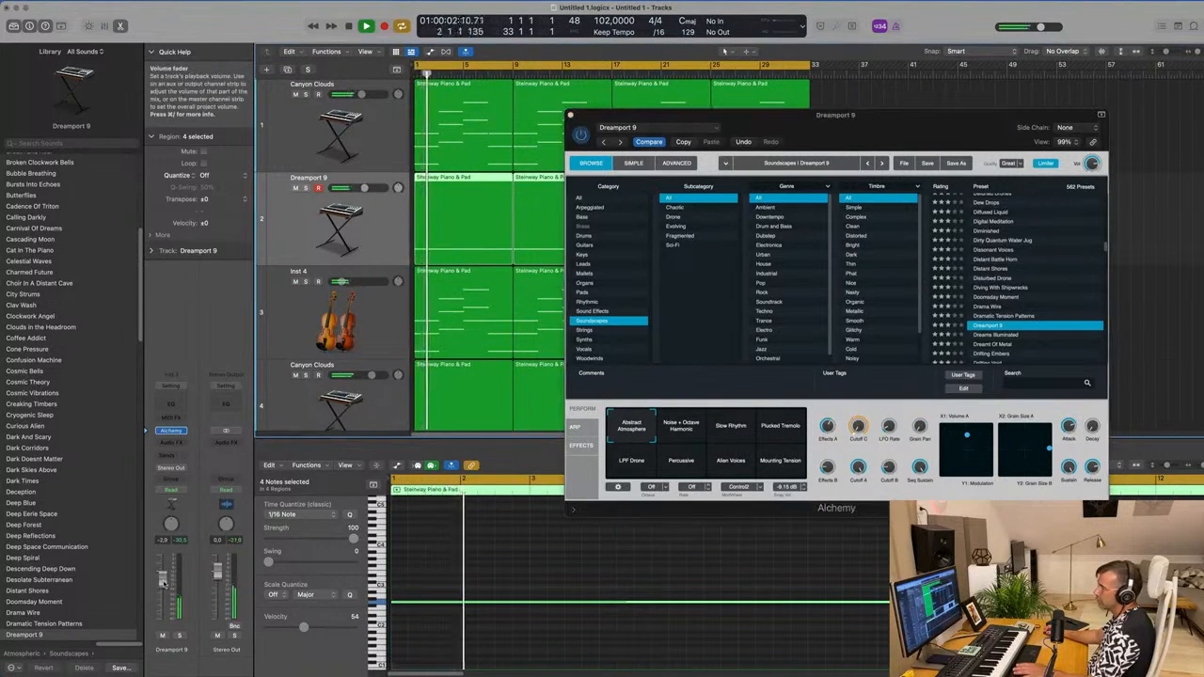
# Compare Dreamport 9 soloed and in the full mix, auditioning the Noise + Octave Harmonic, Plucked Tremolo, Percussive and Alien Voices snapshots
pyautogui.click(179, 636)
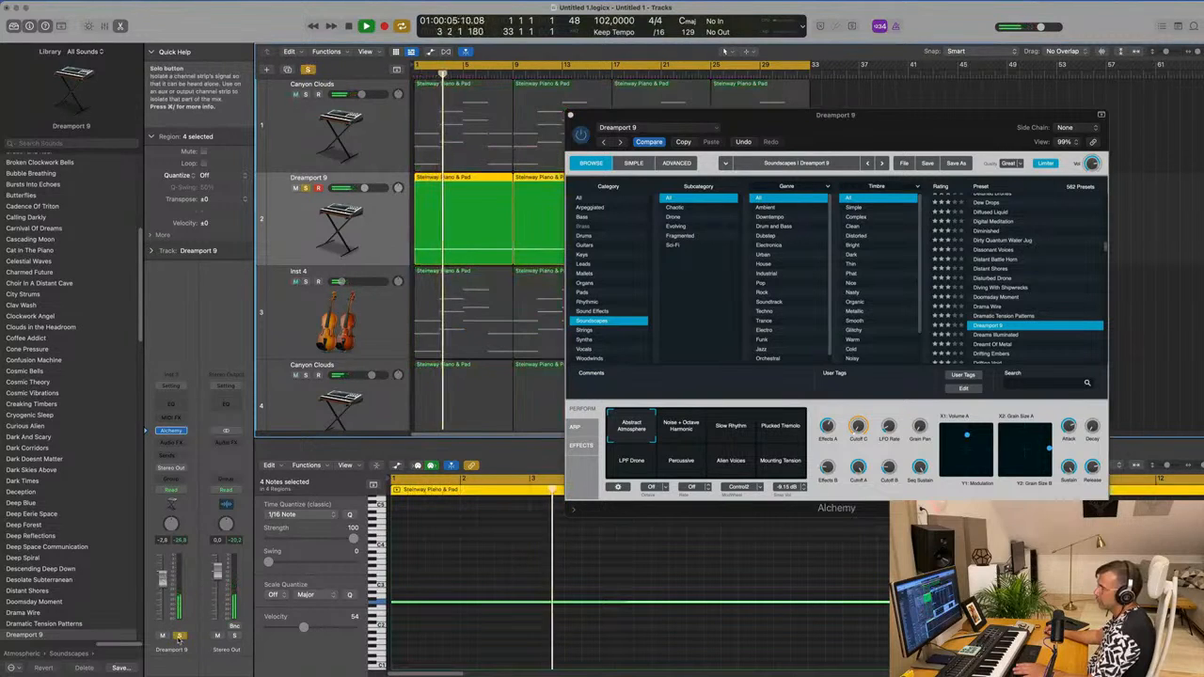
pyautogui.click(179, 636)
pyautogui.click(694, 431)
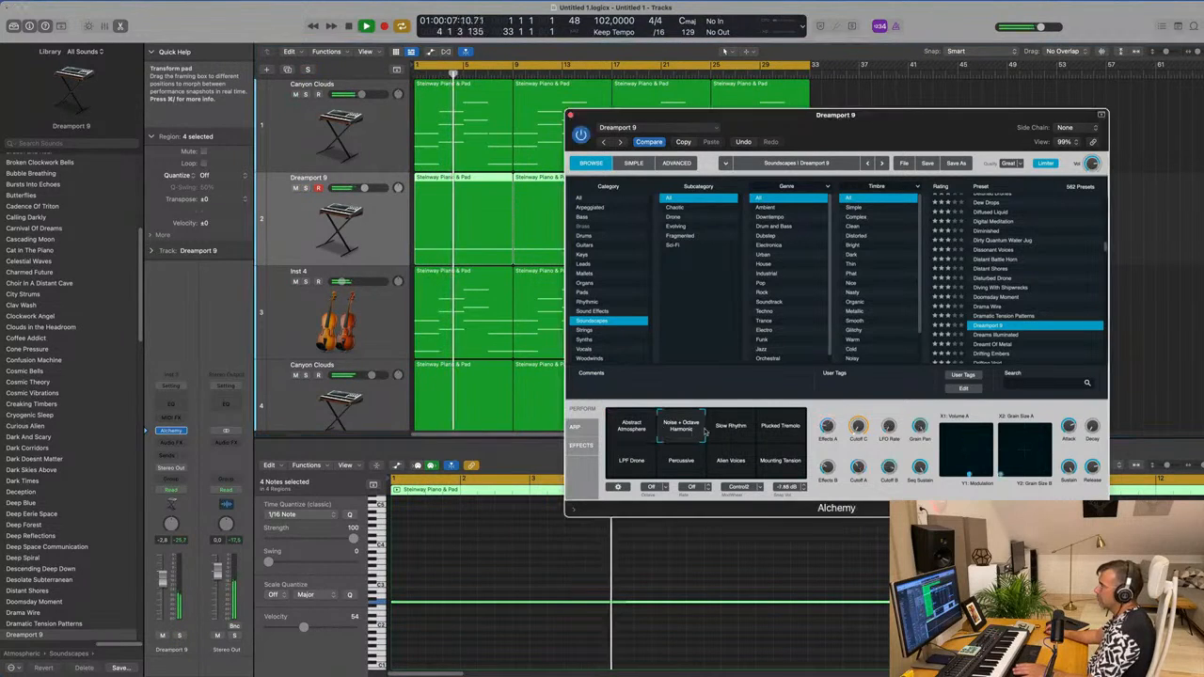
pyautogui.click(776, 431)
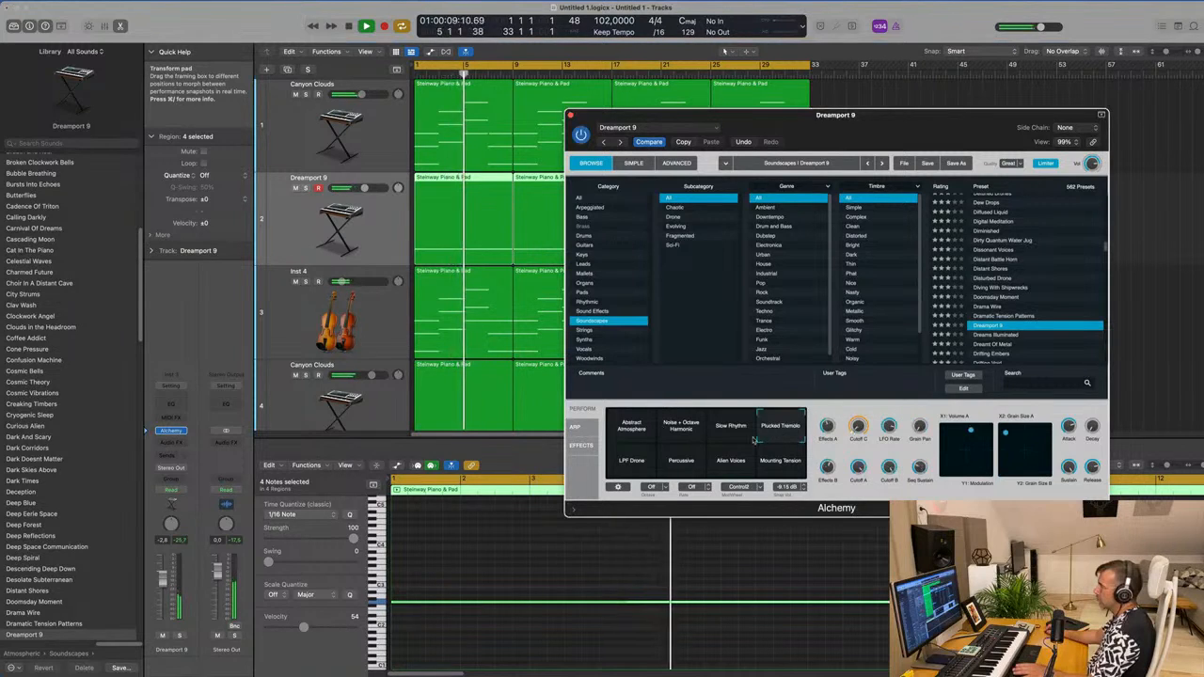
pyautogui.click(693, 462)
pyautogui.click(731, 461)
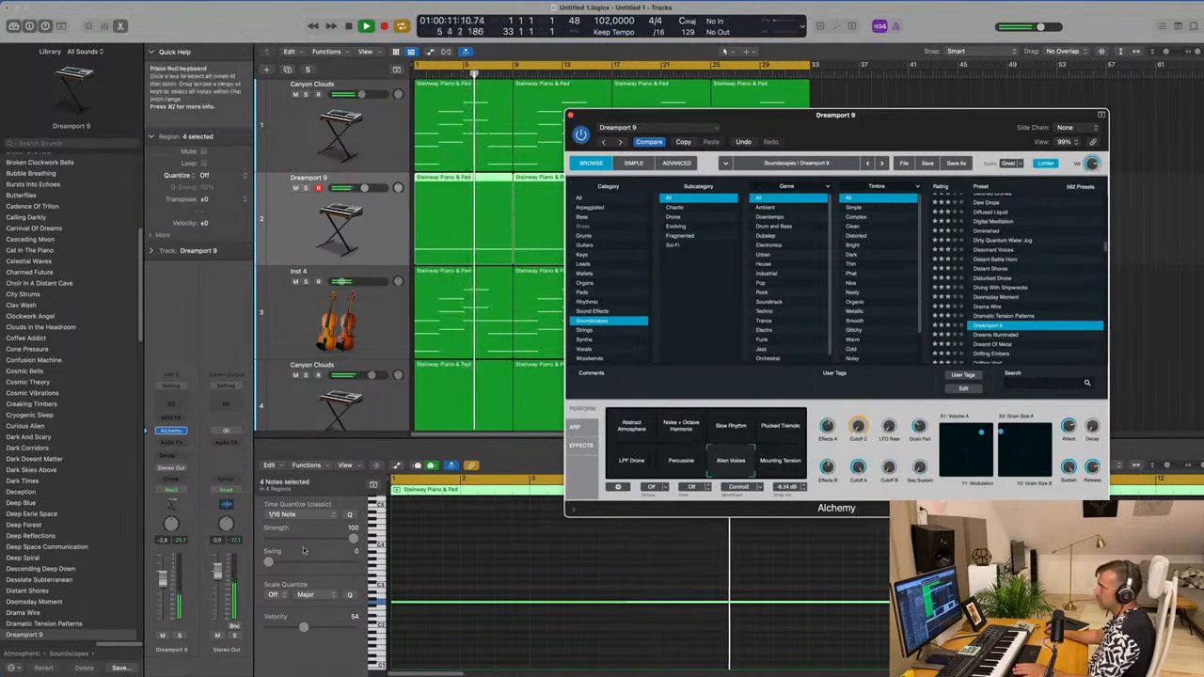
# Raise Dreamport 9's track volume to about 1.0 dB and Alchemy's output volume to about -3.7 dB, checking the sound soloed and in the mix
pyautogui.click(173, 601)
pyautogui.press('Return')
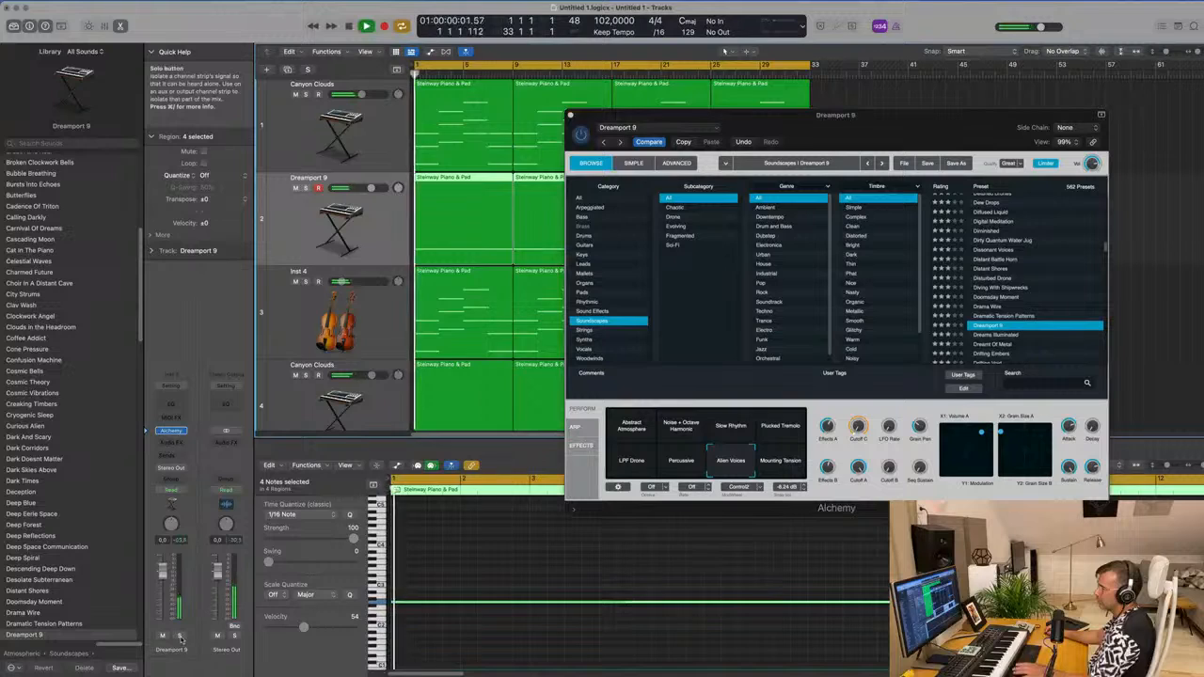
pyautogui.click(179, 637)
pyautogui.click(180, 637)
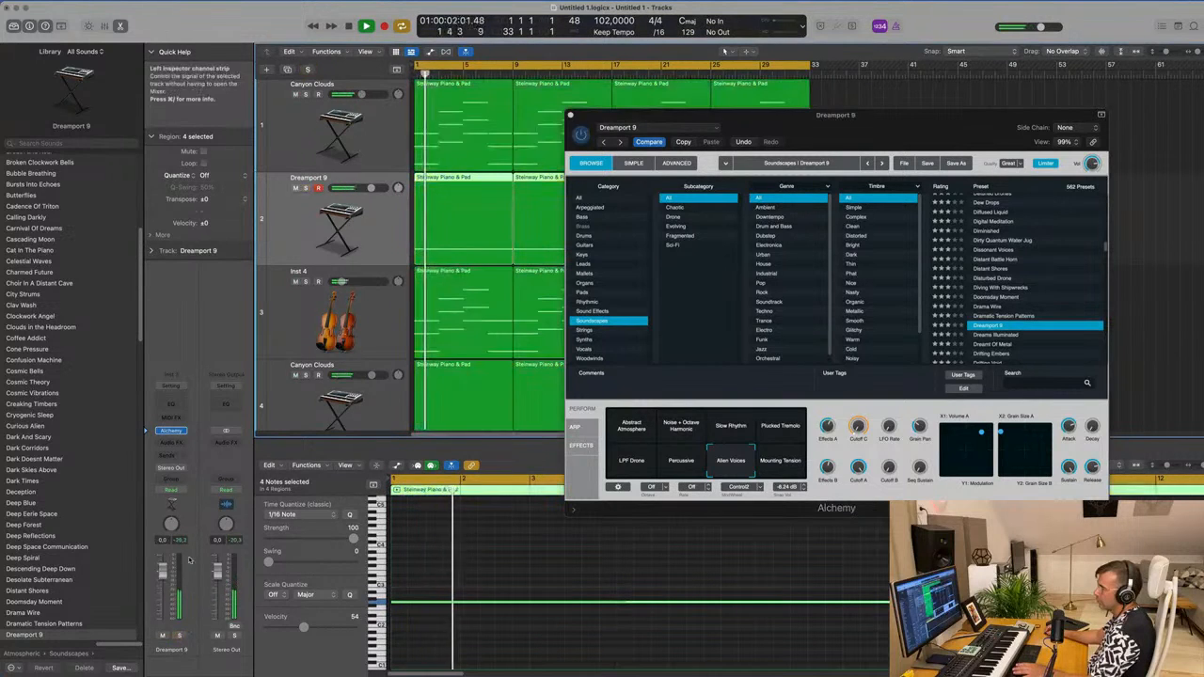
pyautogui.click(1093, 162)
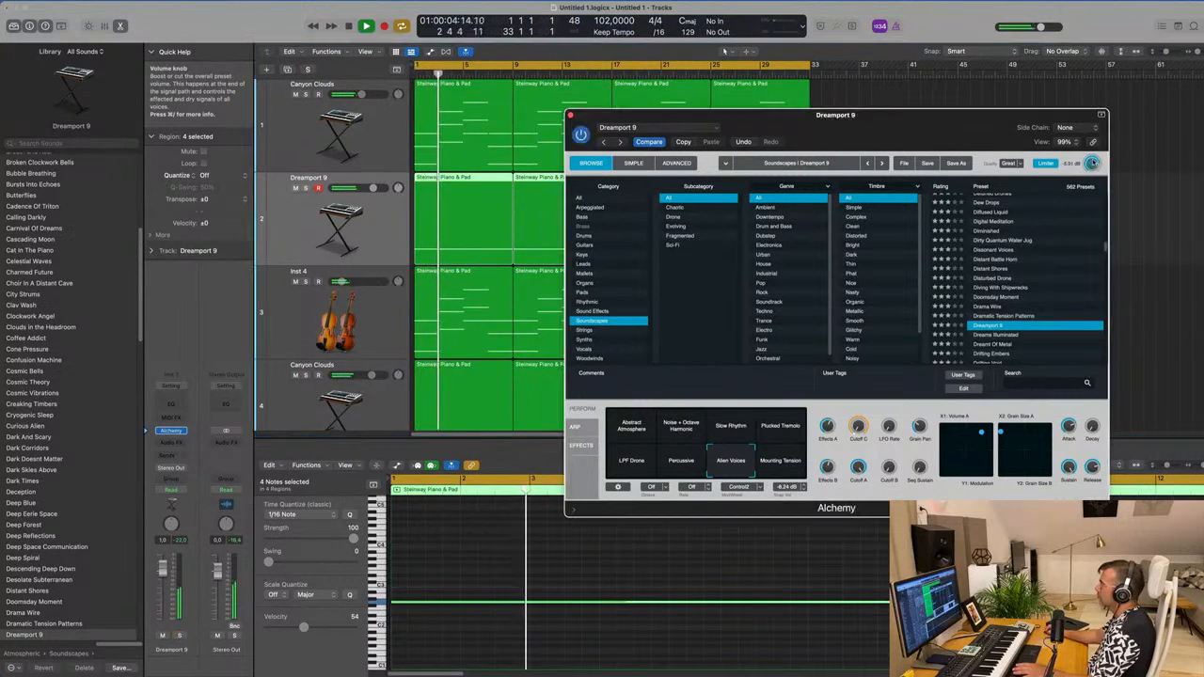
pyautogui.click(179, 637)
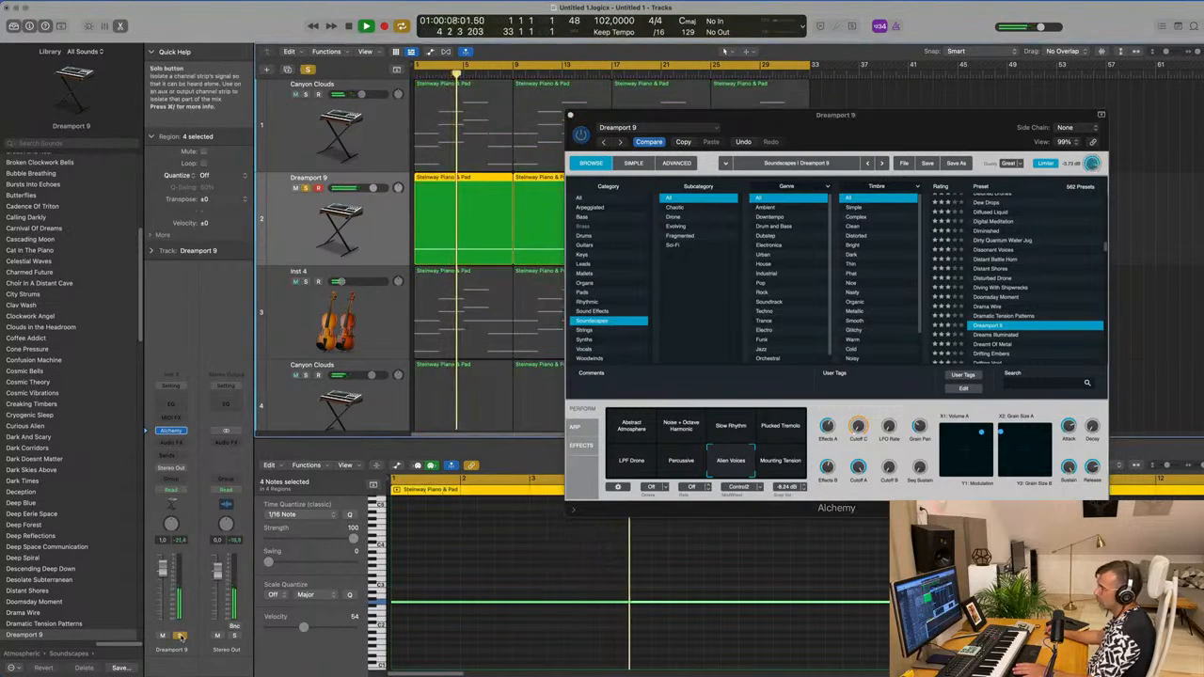
pyautogui.click(179, 637)
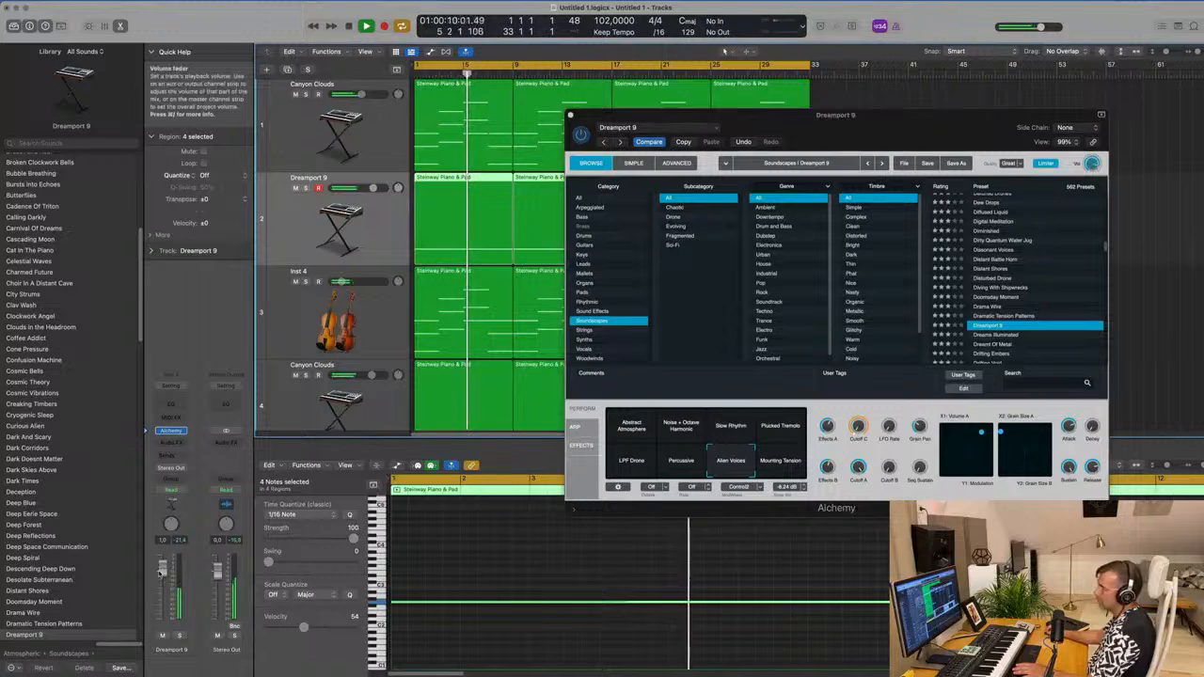
# Try the LPF Drone snapshot, return to Abstract Atmosphere, set the track volume to about -0.9 dB, and replay with the full mix
pyautogui.press('Return')
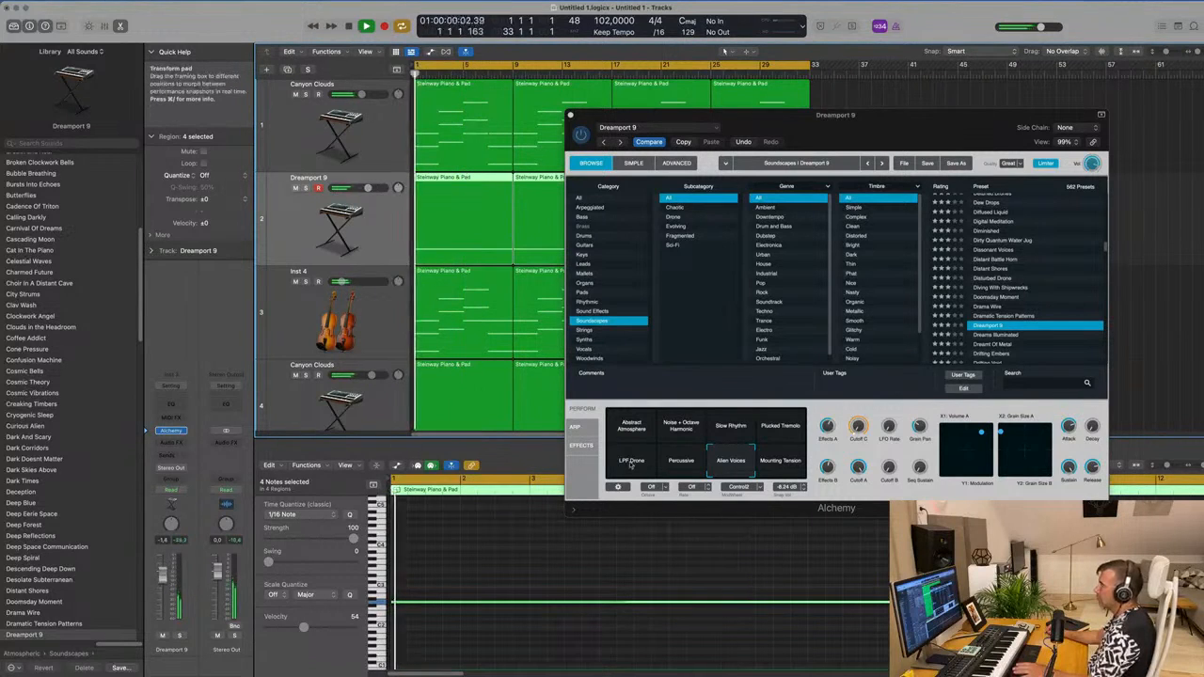
pyautogui.click(631, 461)
pyautogui.click(175, 638)
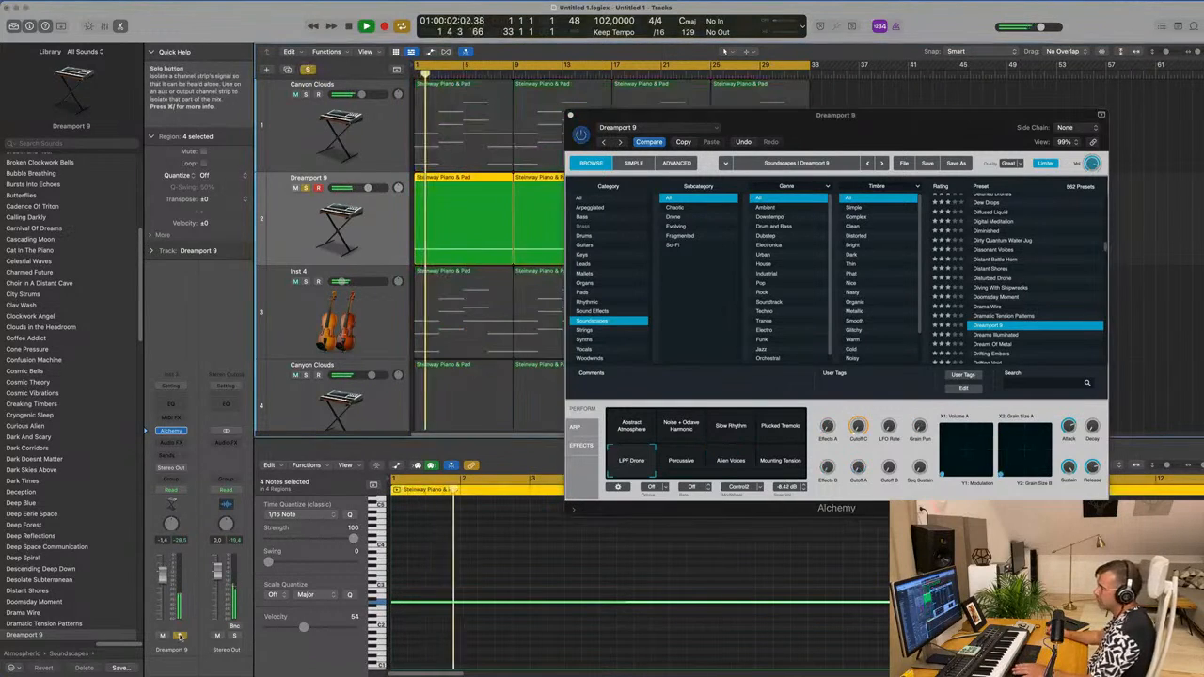
pyautogui.click(648, 433)
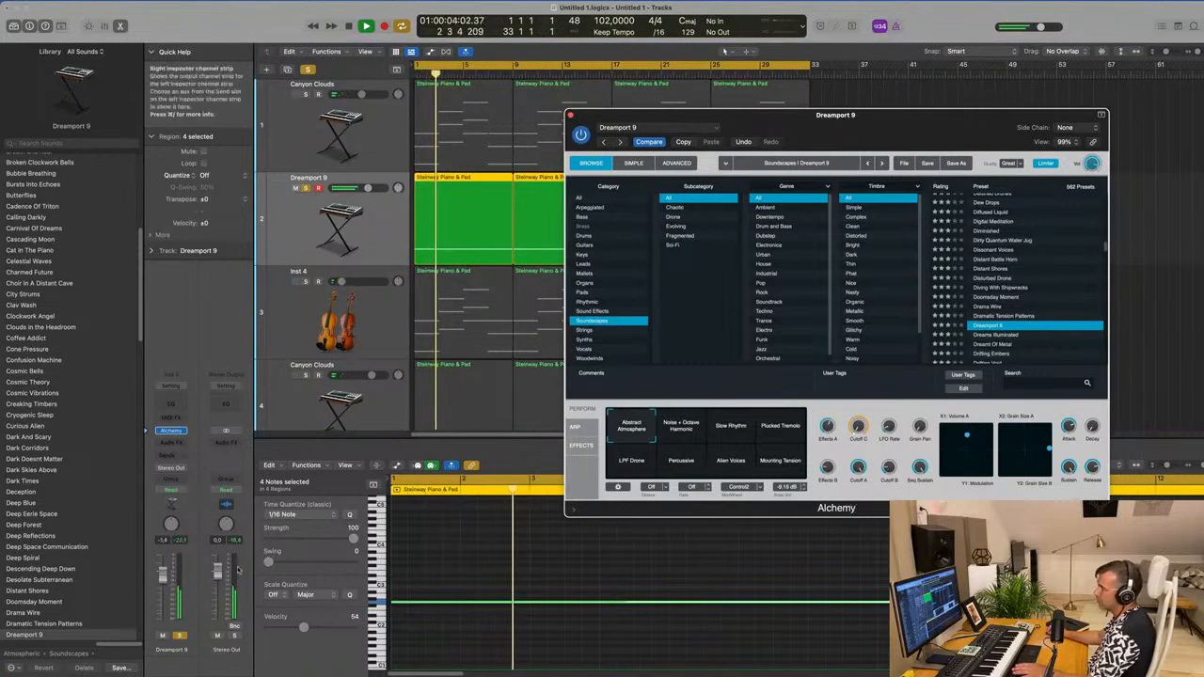
pyautogui.click(179, 636)
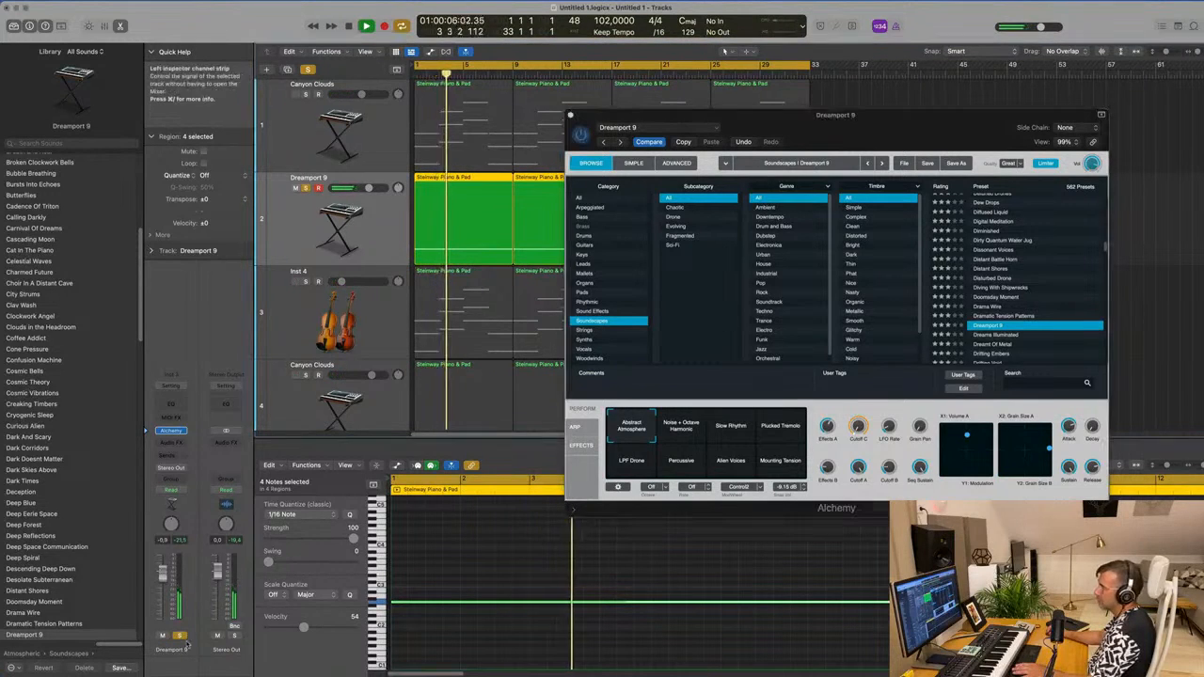
pyautogui.press('Return')
pyautogui.moveTo(832, 130); pyautogui.dragTo(763, 141)
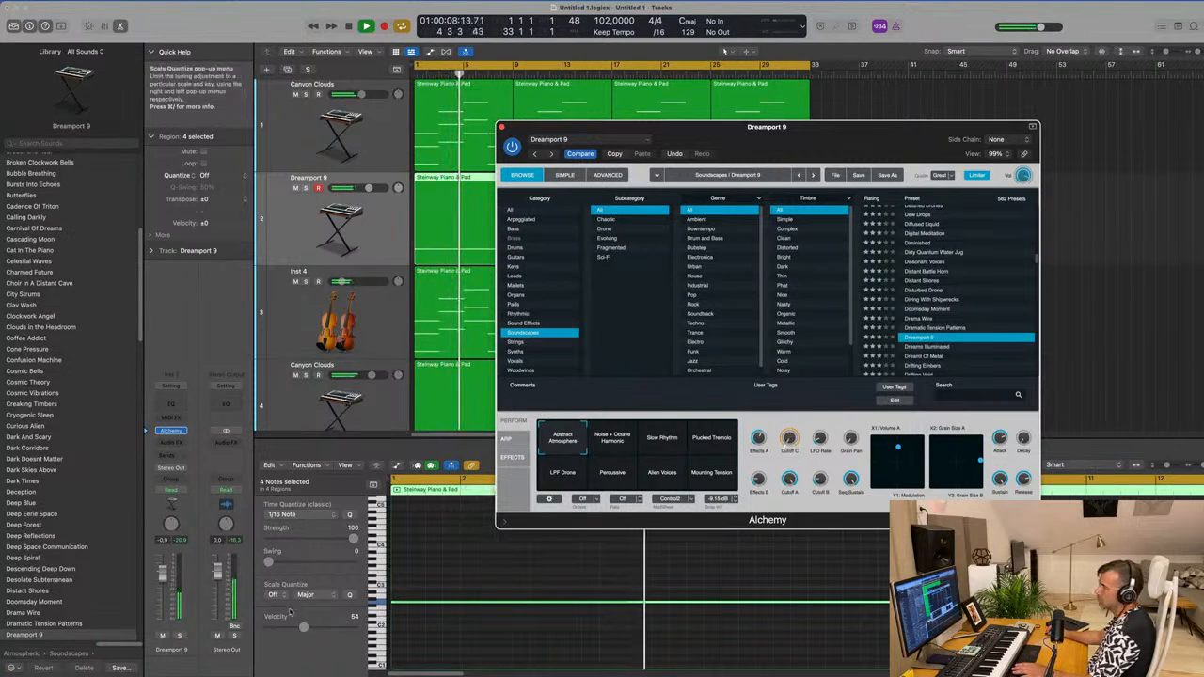
# Add a Channel EQ to the Dreamport 9 track and roll off its low frequencies below about 200 Hz at 12 dB/Oct
pyautogui.click(181, 636)
pyautogui.click(180, 636)
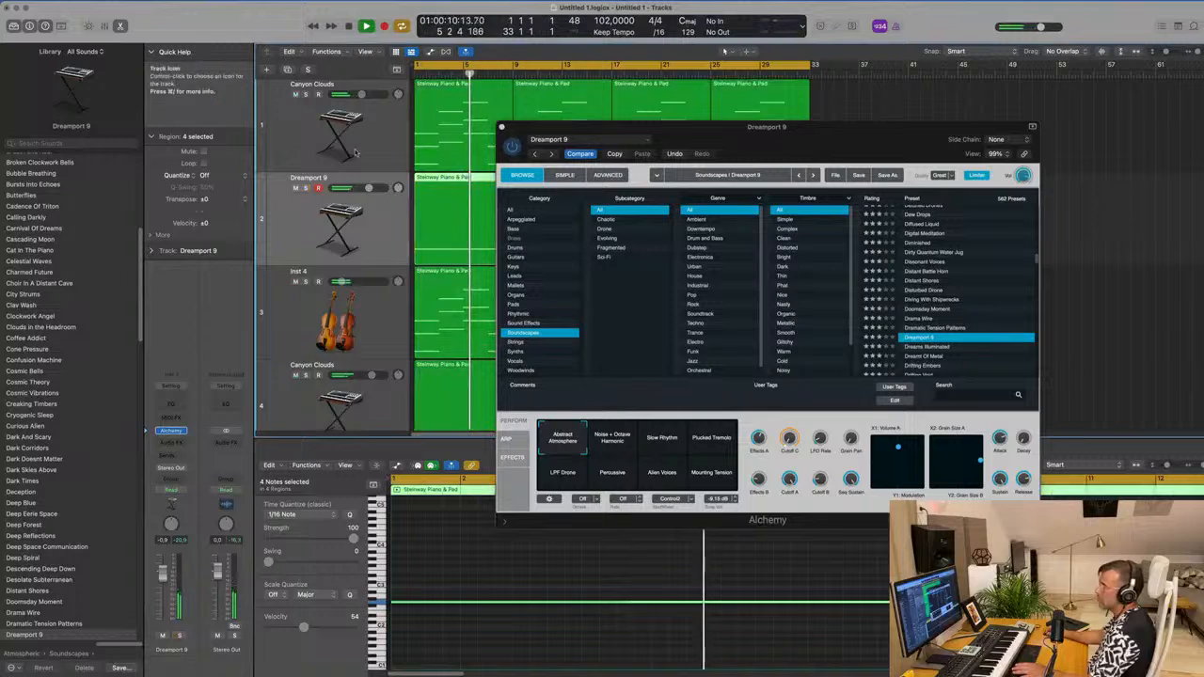
pyautogui.click(170, 398)
pyautogui.moveTo(403, 267); pyautogui.dragTo(567, 273)
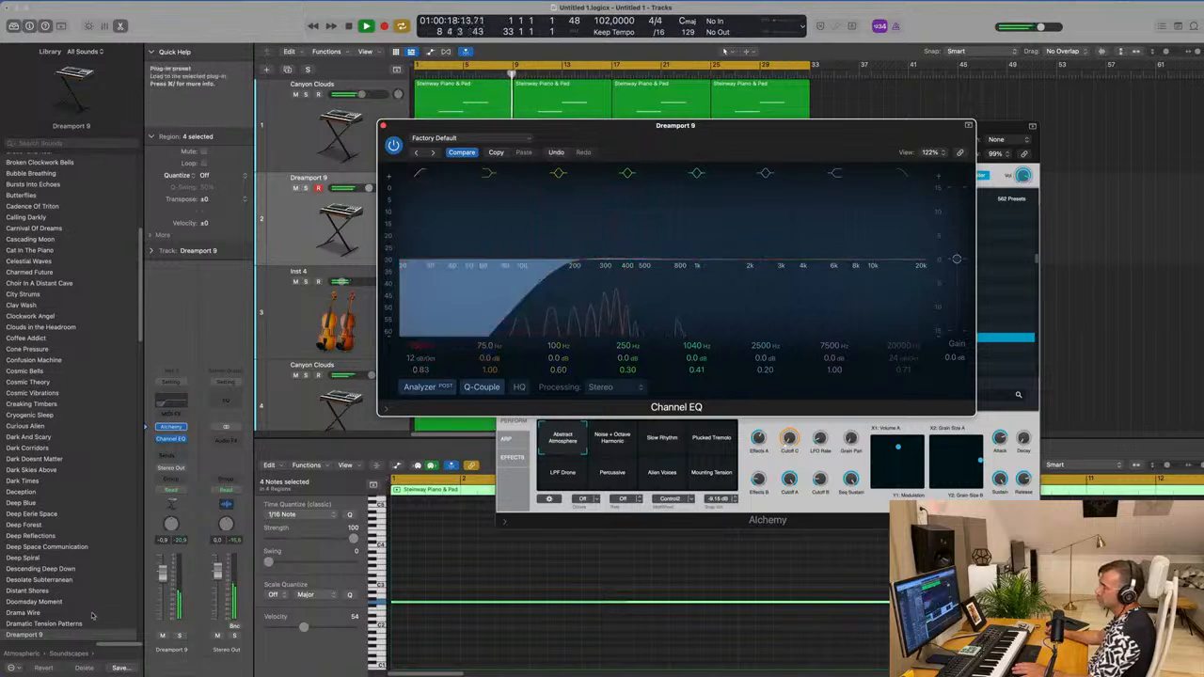
# Compare the low-cut Dreamport 9 soloed and in the full mix, and close the Channel EQ and Alchemy windows
pyautogui.click(180, 637)
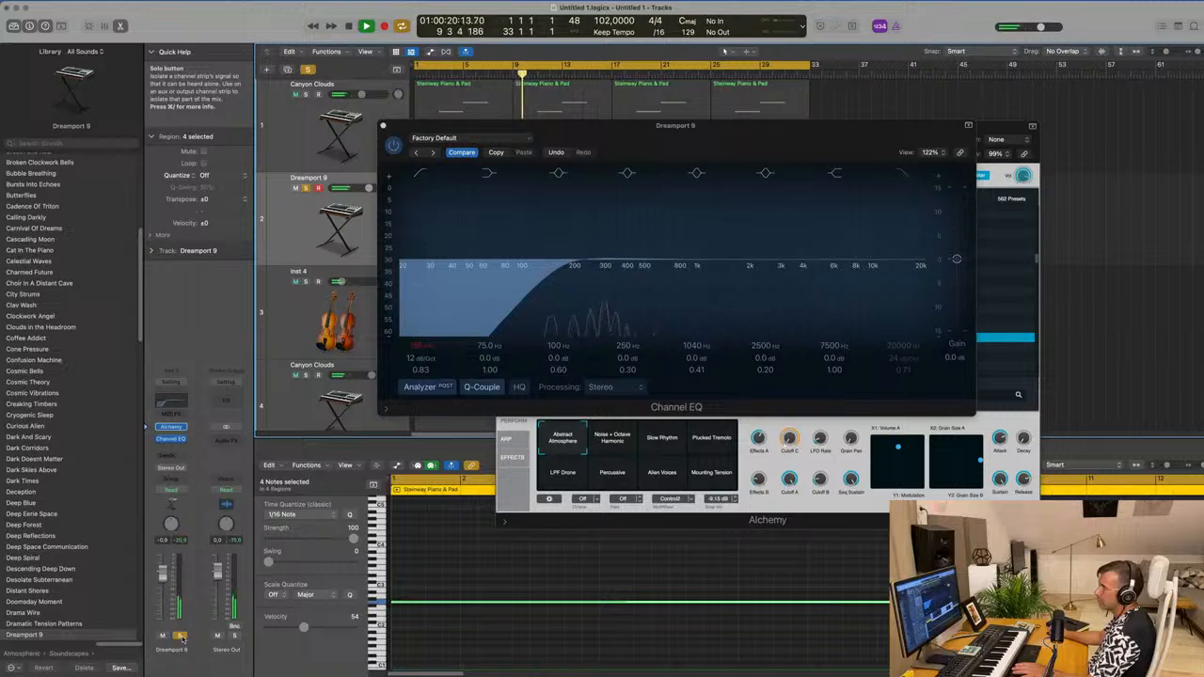
pyautogui.click(181, 637)
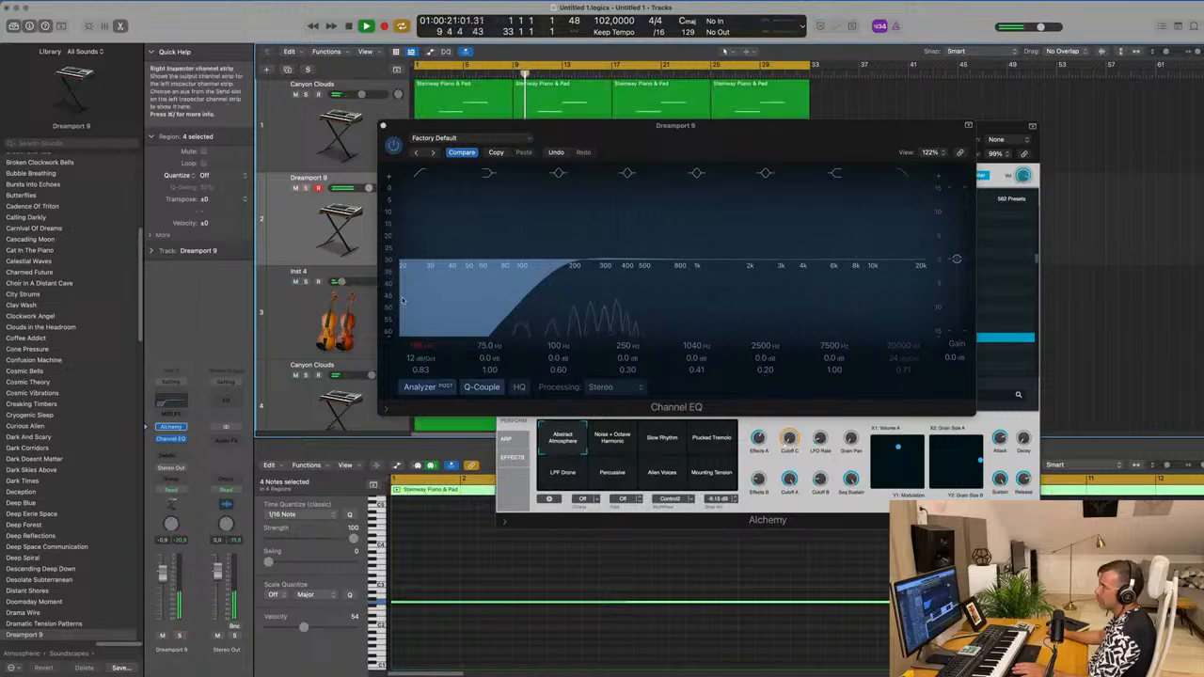
pyautogui.click(384, 126)
pyautogui.moveTo(696, 129); pyautogui.dragTo(601, 186)
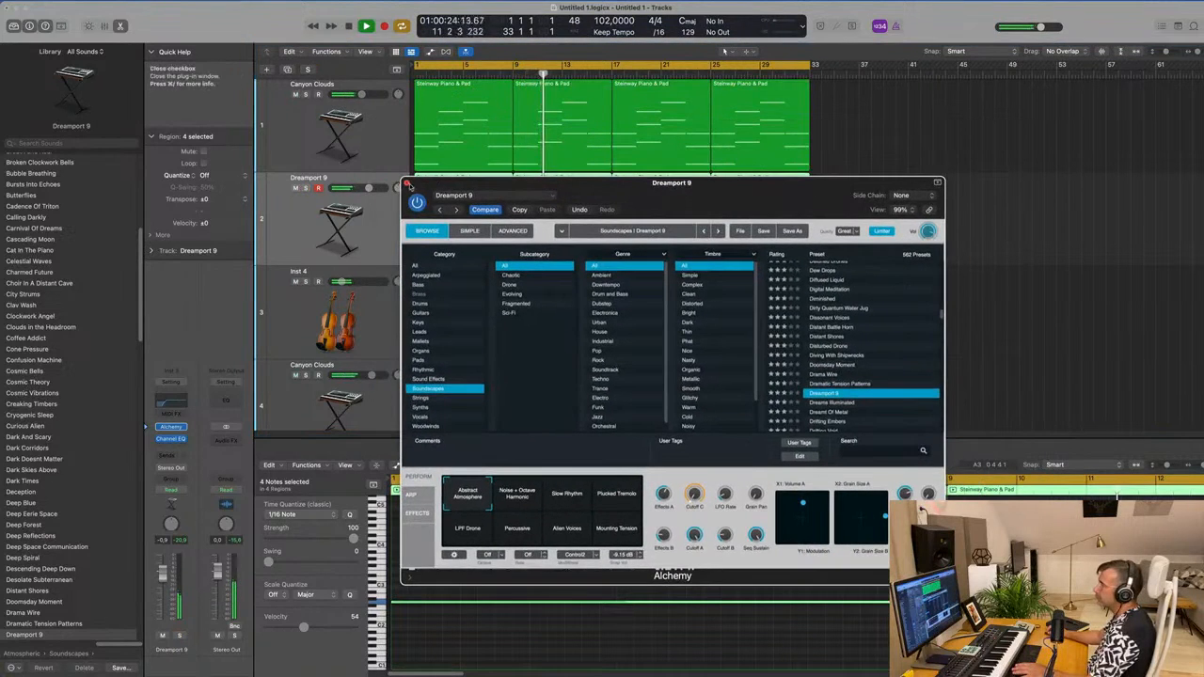
pyautogui.click(406, 184)
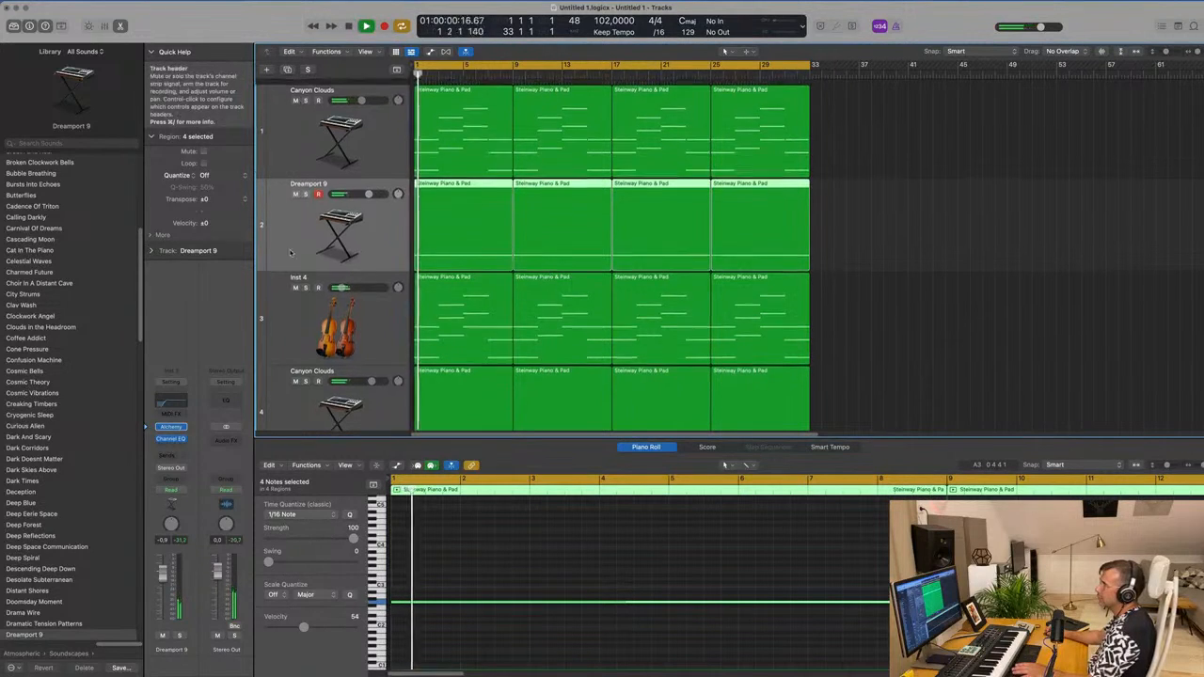
# Mute the Inst 4 strings track and duplicate the top Canyon Clouds track, copying its four regions onto the new track
pyautogui.click(296, 282)
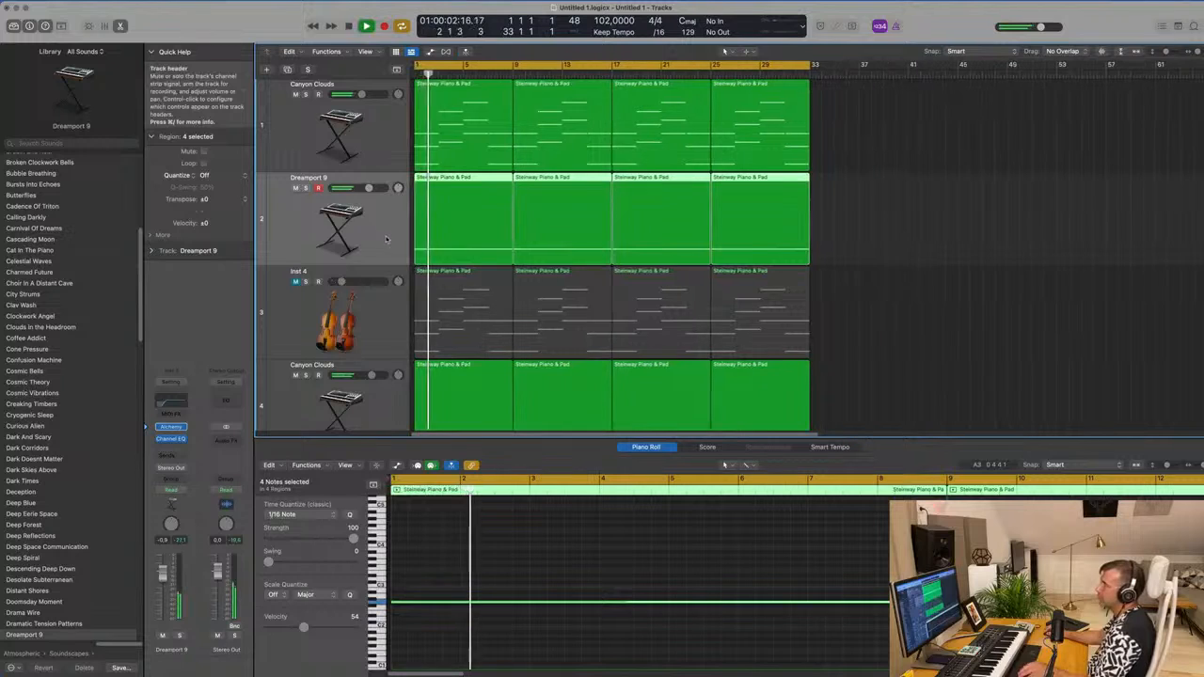
pyautogui.scroll(-1, 386, 239)
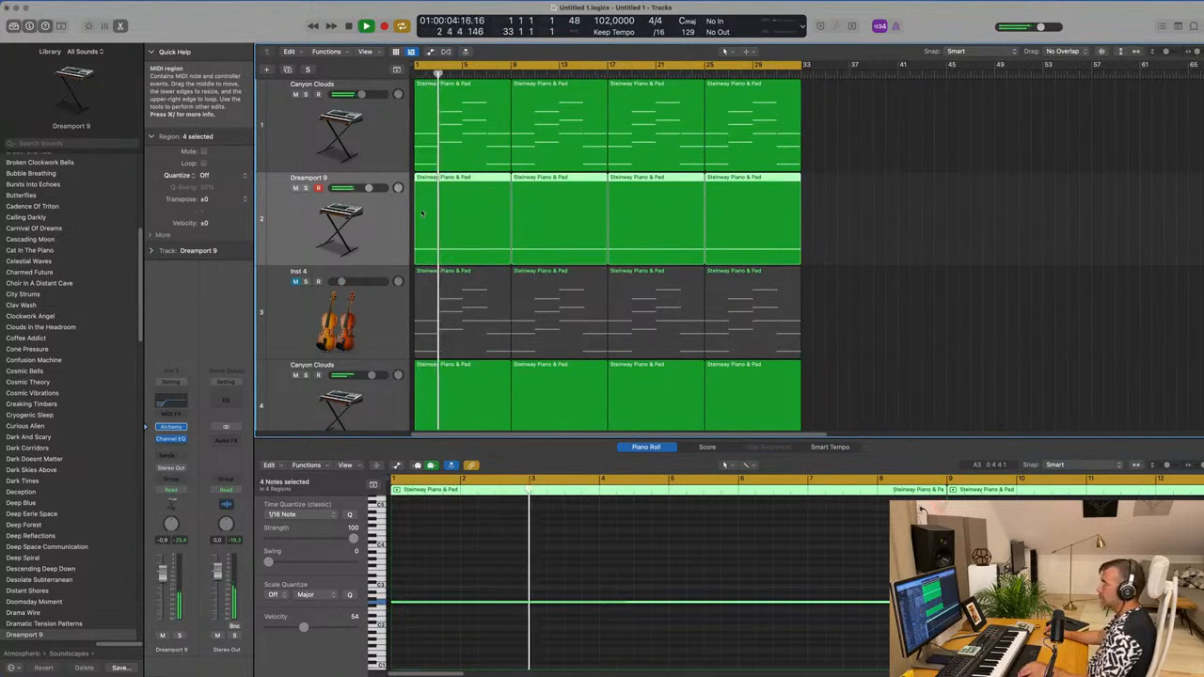
pyautogui.click(385, 151)
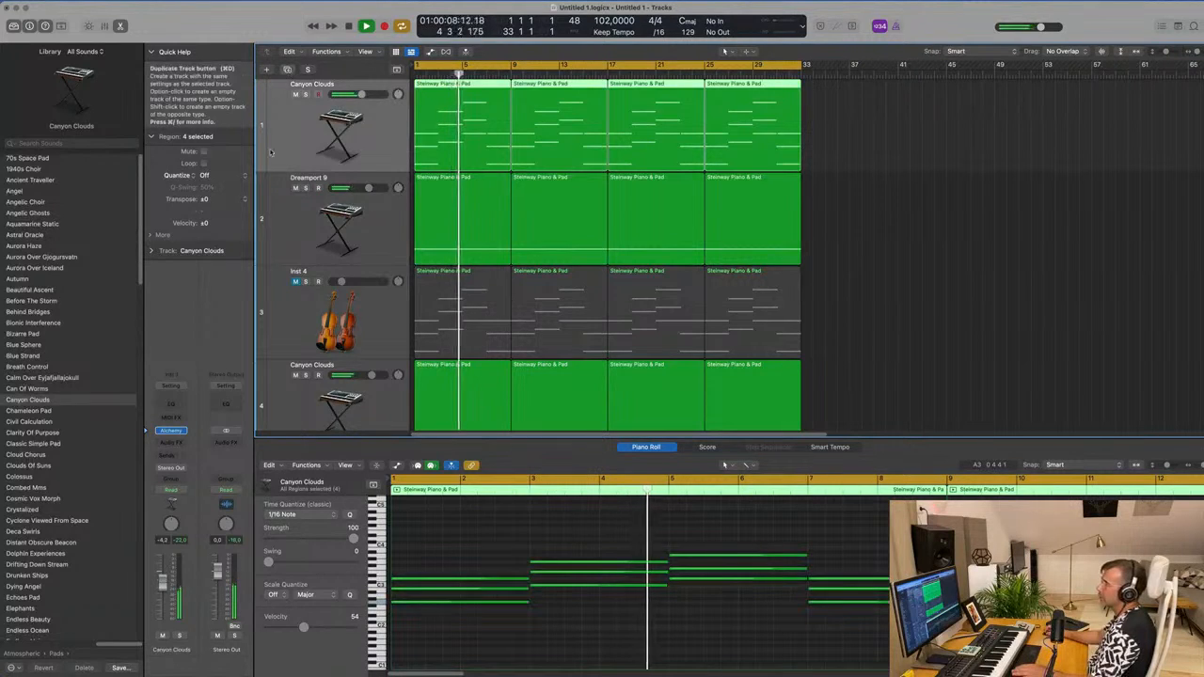
pyautogui.click(288, 70)
pyautogui.moveTo(415, 165); pyautogui.dragTo(419, 223)
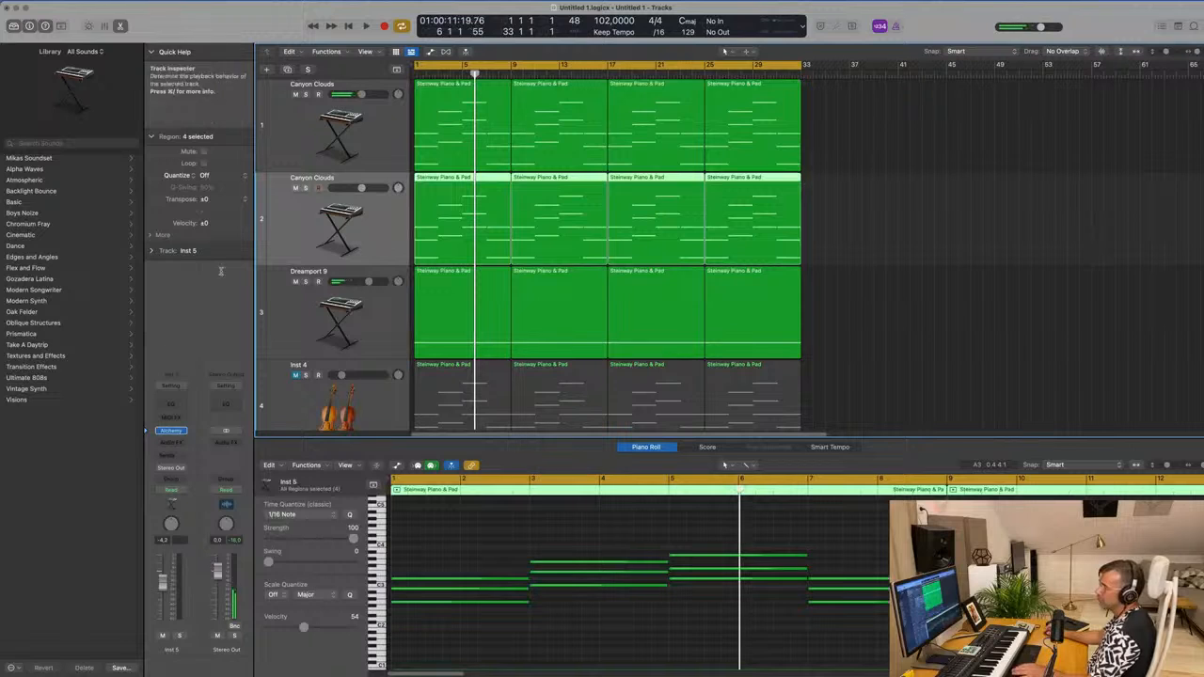
# Replace Alchemy with a stereo Retro Synth on the duplicated track, play it, and lower the track volume to about -13.6 dB
pyautogui.click(184, 431)
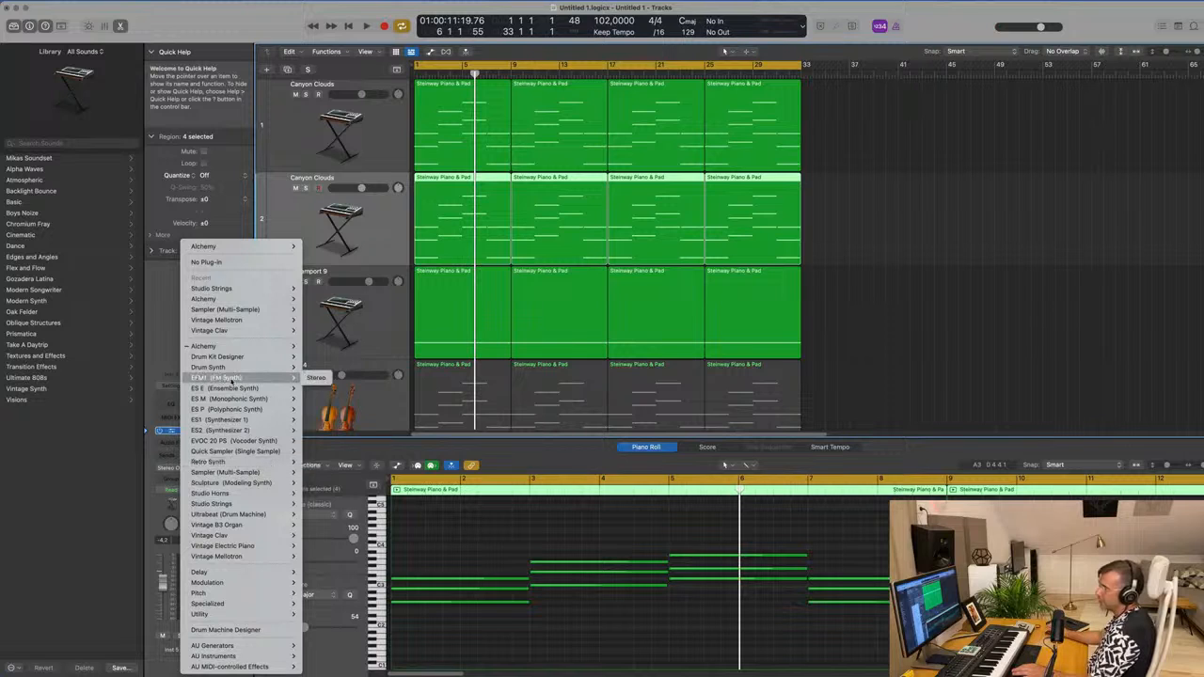
pyautogui.moveTo(226, 467)
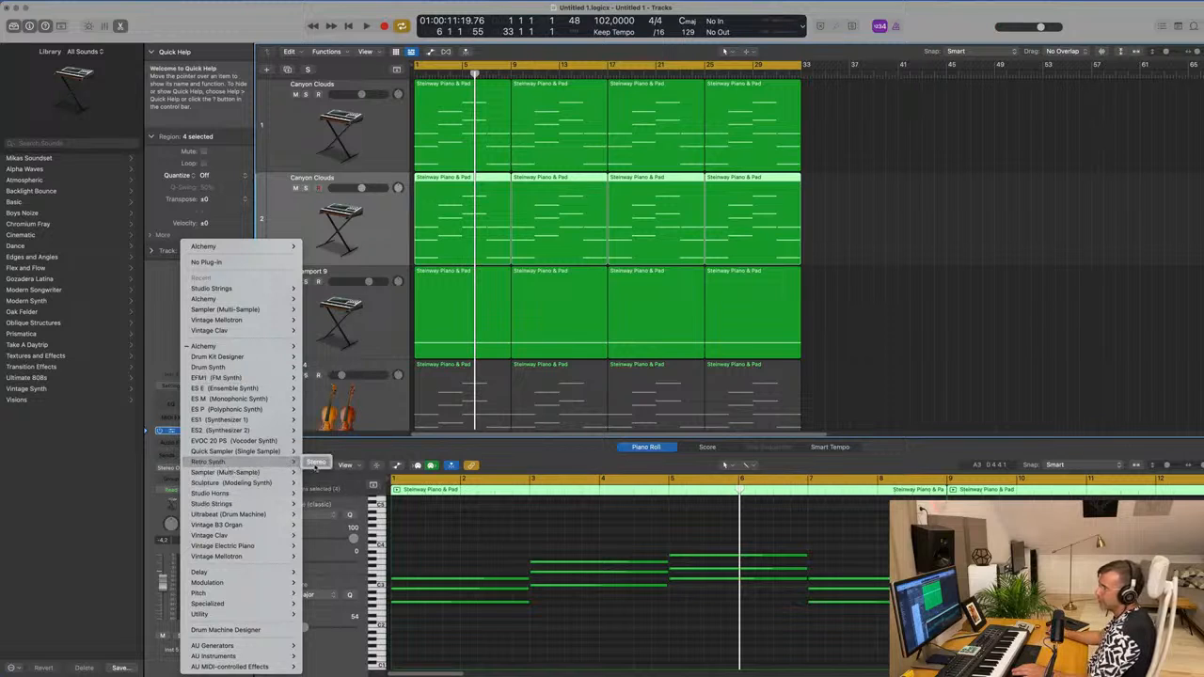
pyautogui.click(316, 463)
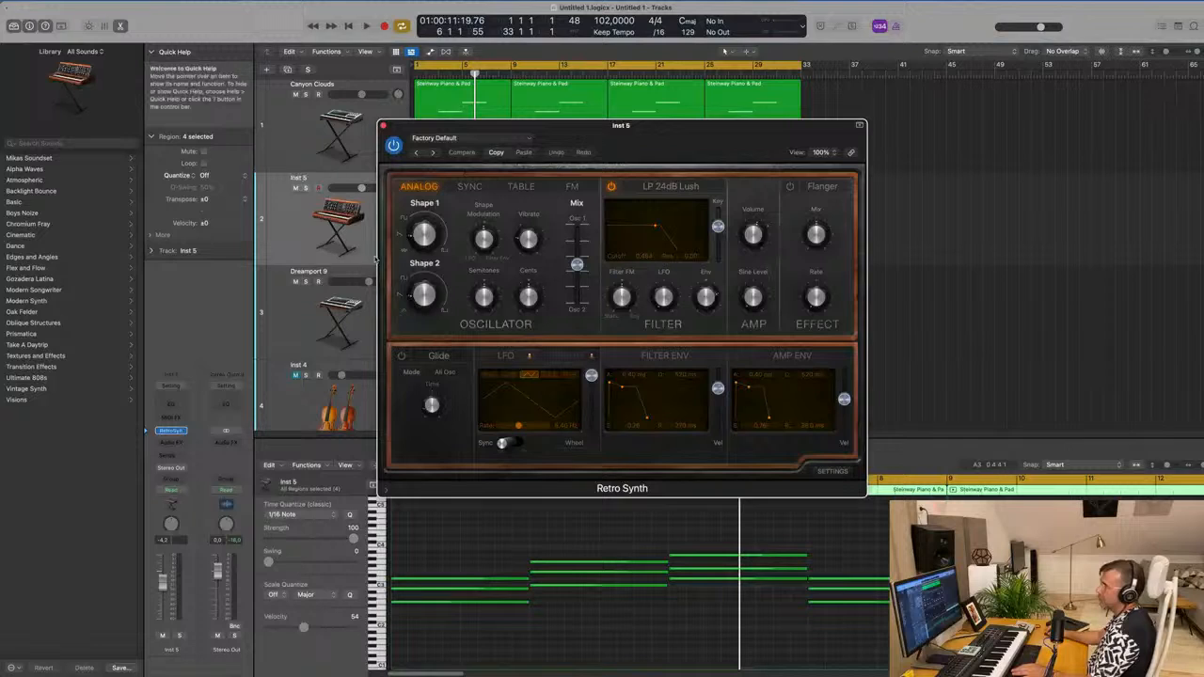
pyautogui.click(160, 419)
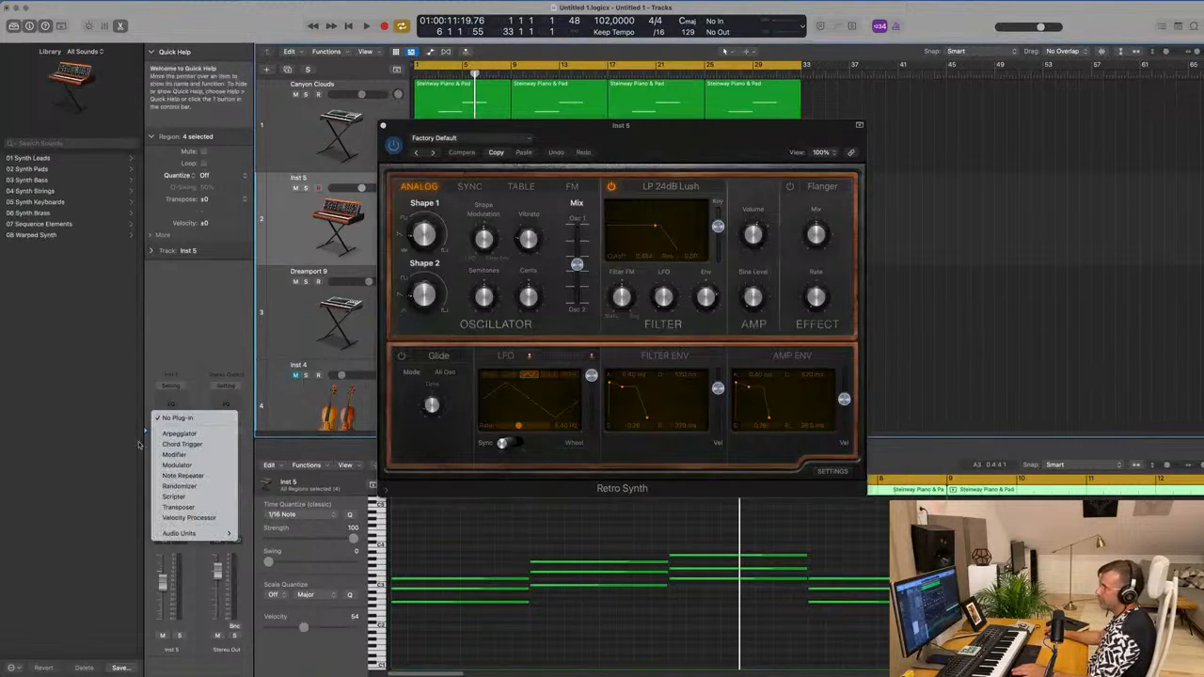
pyautogui.click(665, 142)
pyautogui.moveTo(665, 142); pyautogui.dragTo(999, 195)
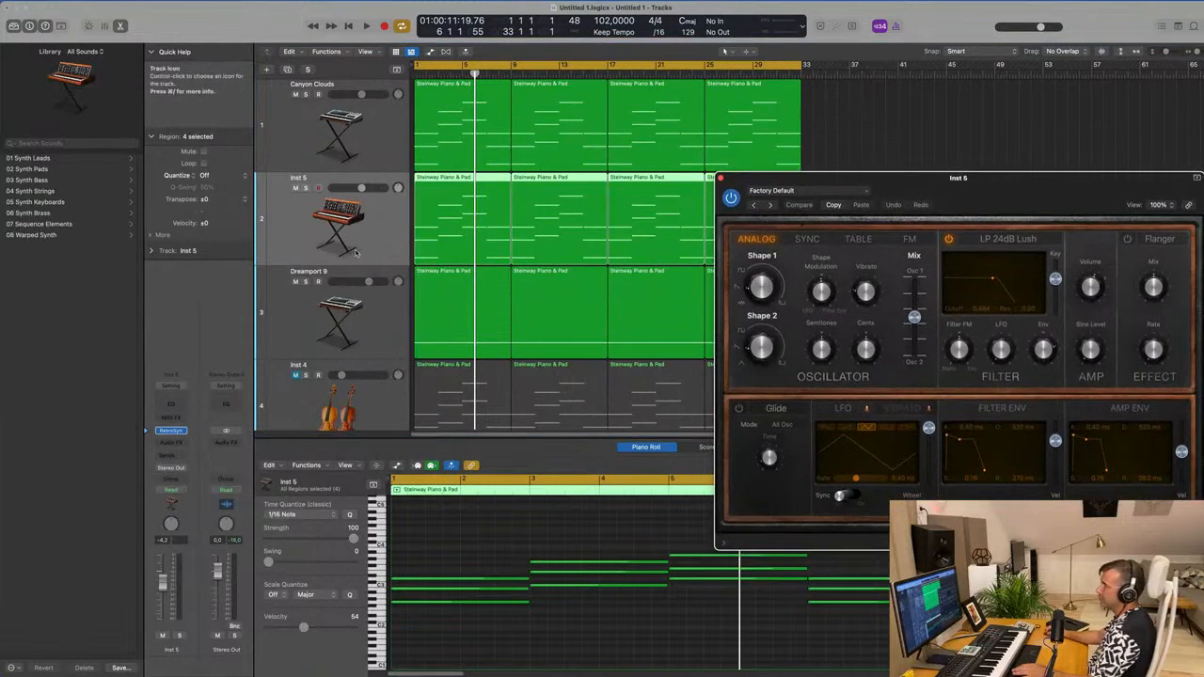
pyautogui.click(356, 252)
pyautogui.press('space')
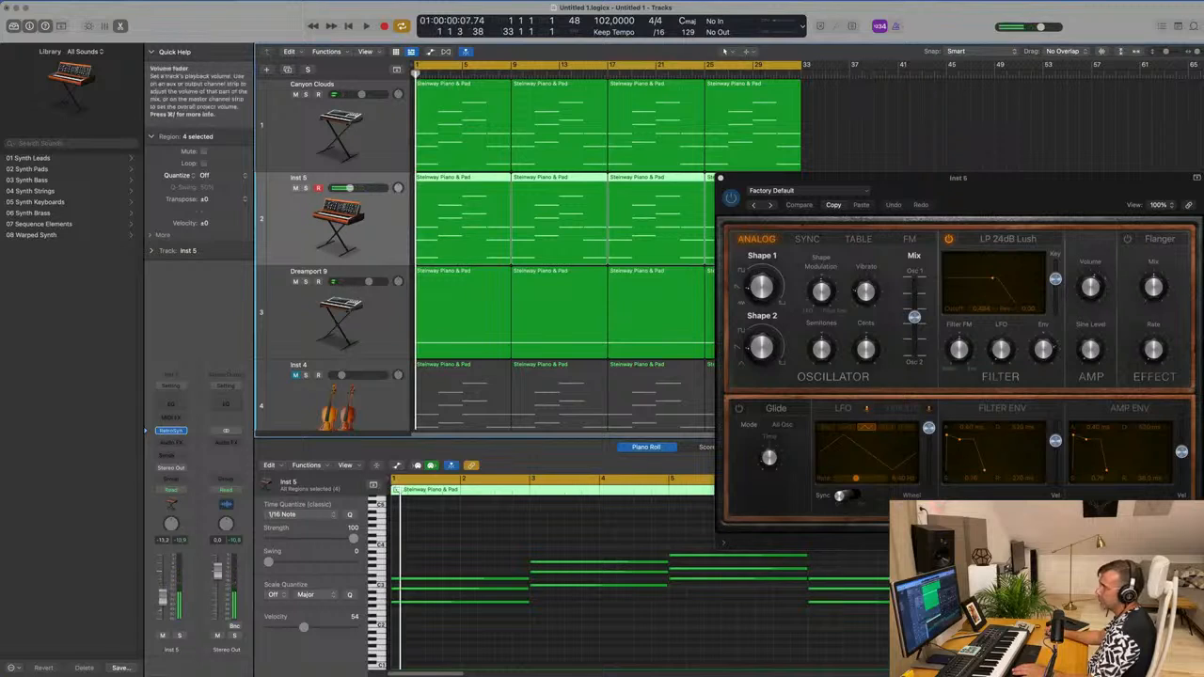
# Insert Chord Trigger and Arpeggiator as MIDI effects on the Retro Synth track and close the Arpeggiator window
pyautogui.click(179, 419)
pyautogui.click(178, 441)
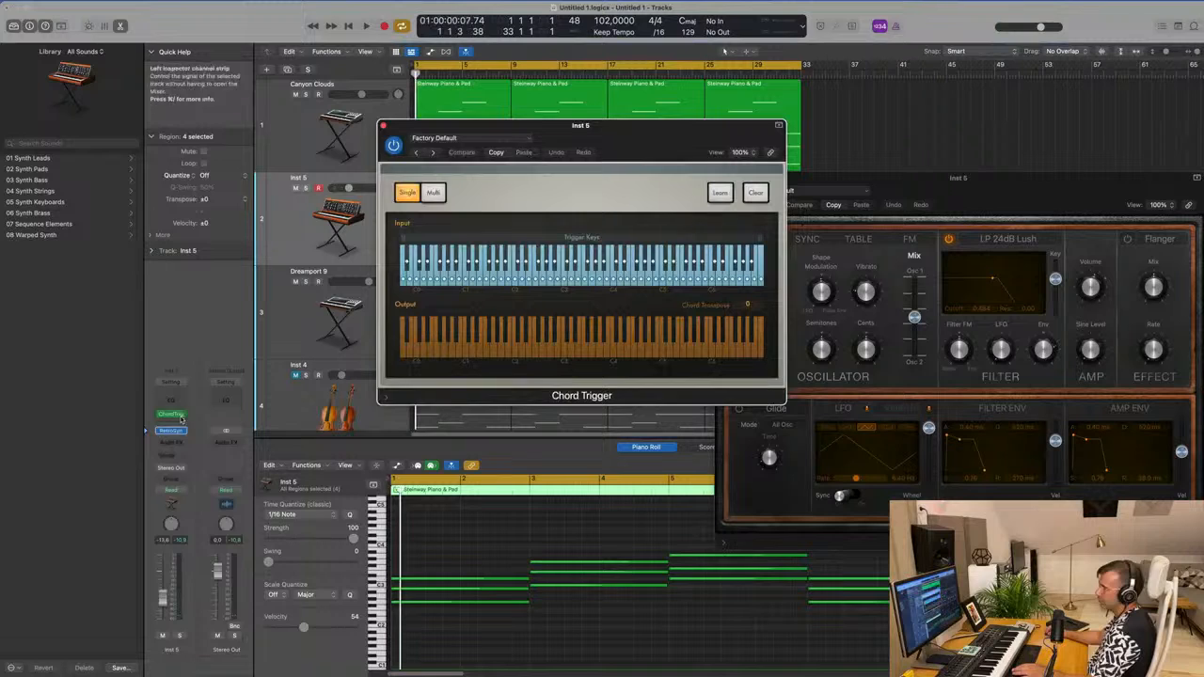
pyautogui.click(182, 416)
pyautogui.click(198, 433)
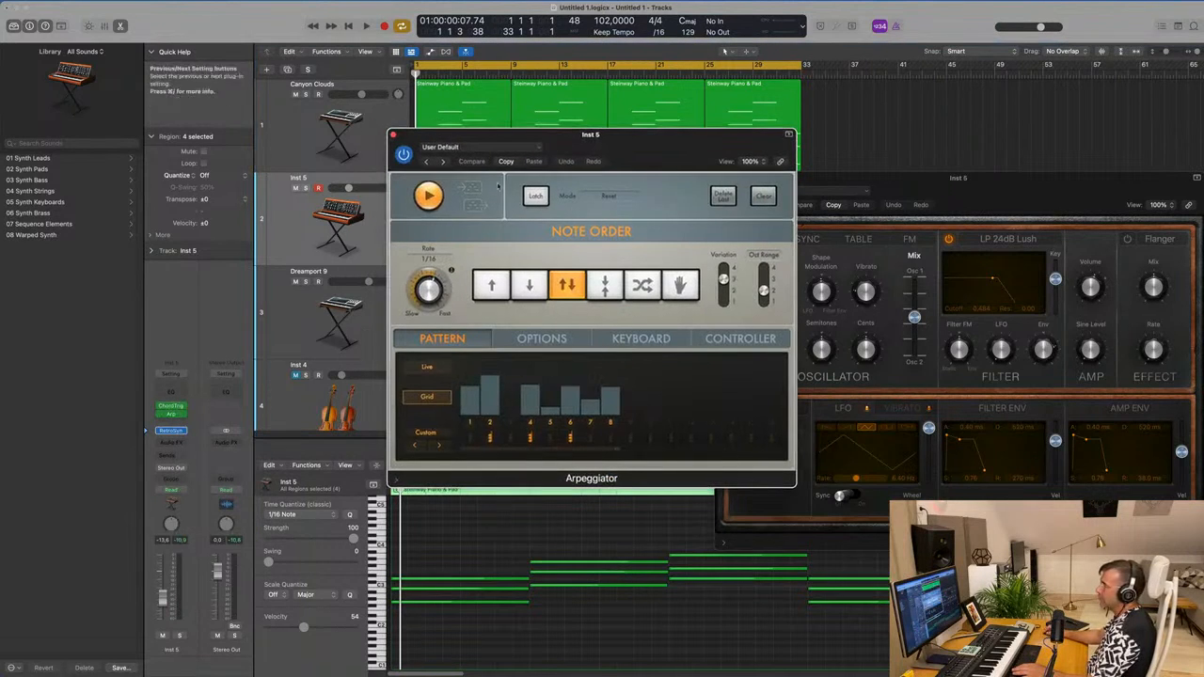
pyautogui.click(393, 136)
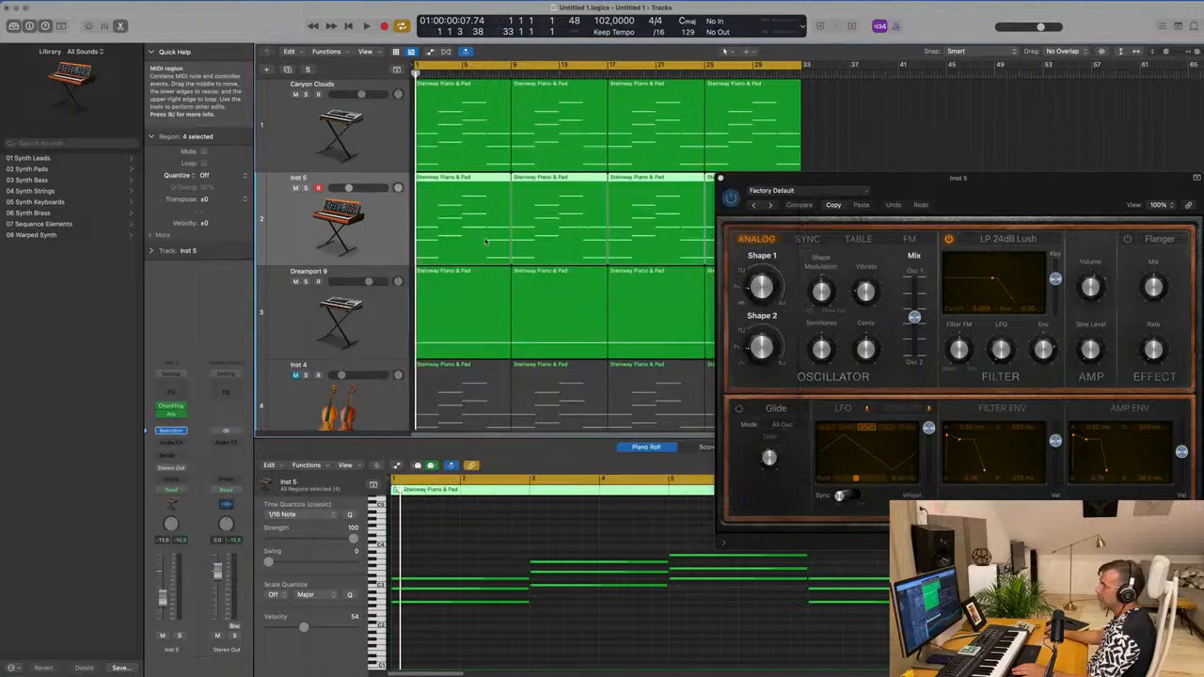
# Reselect the Retro Synth track, play the mix, remove the Chord Trigger effect, and replay from the start
pyautogui.click(394, 308)
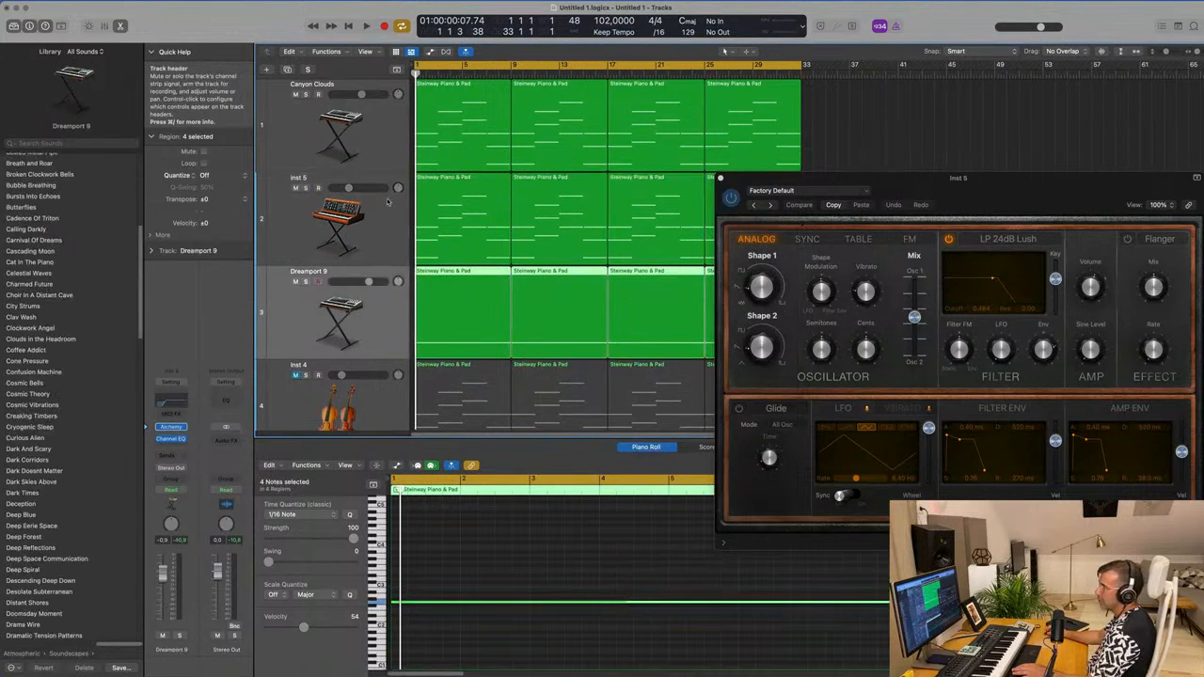
pyautogui.click(391, 152)
pyautogui.click(388, 209)
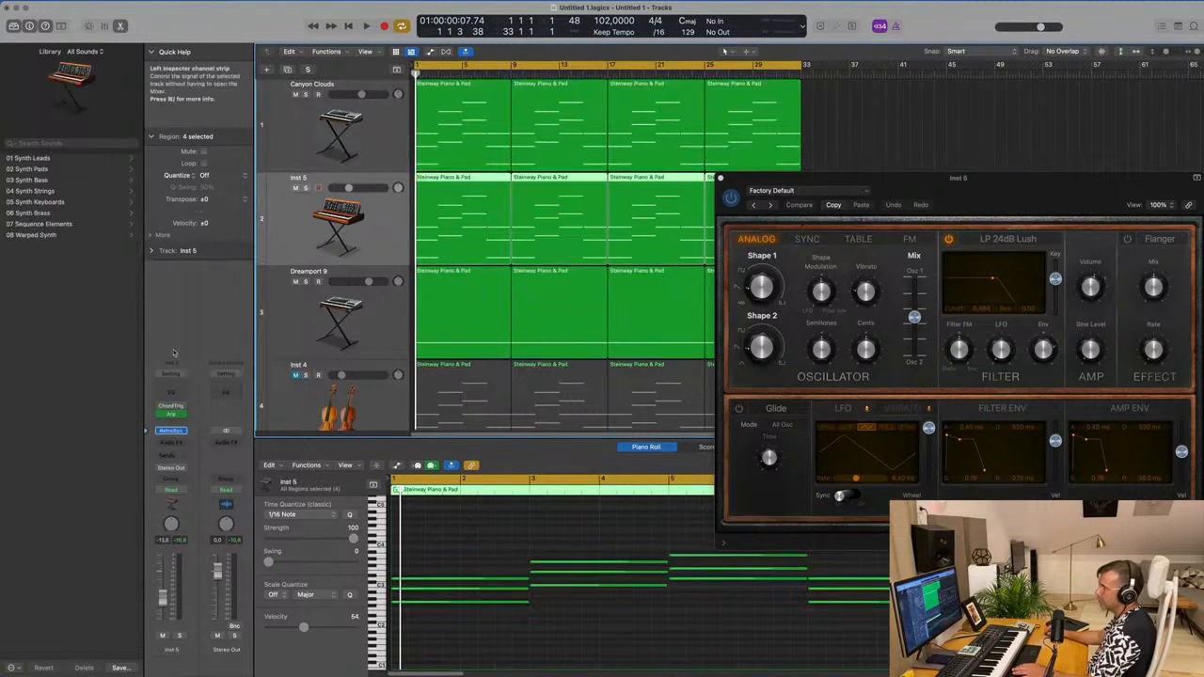
pyautogui.press('space')
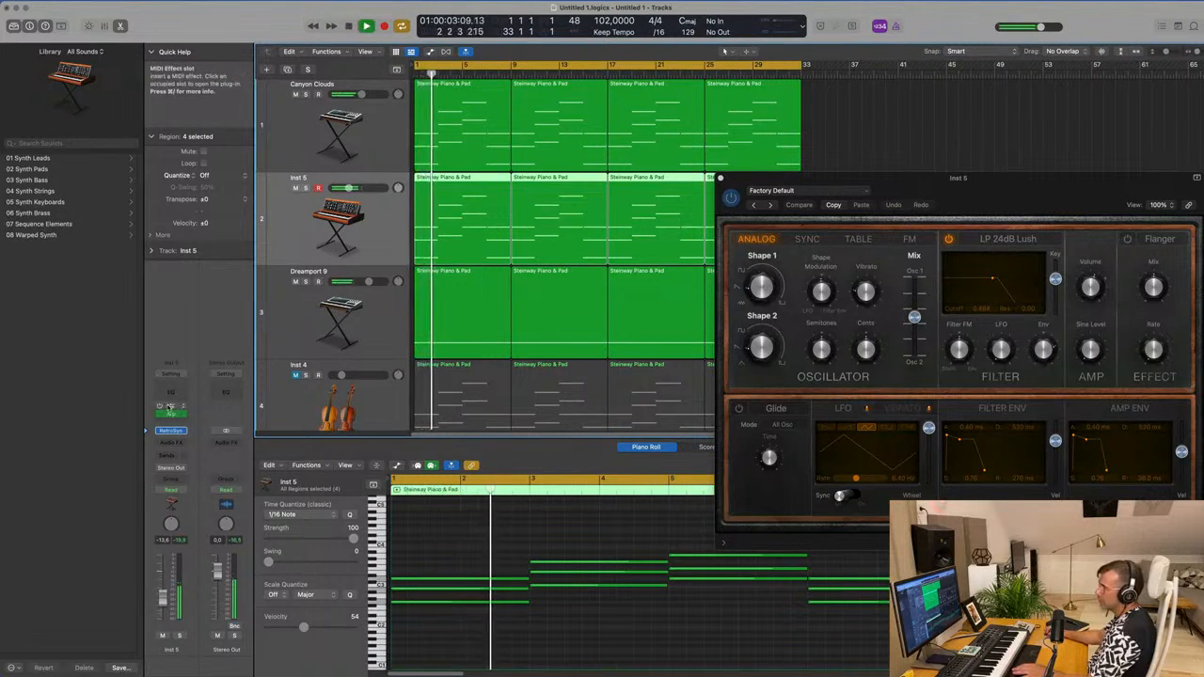
pyautogui.click(186, 408)
pyautogui.click(216, 385)
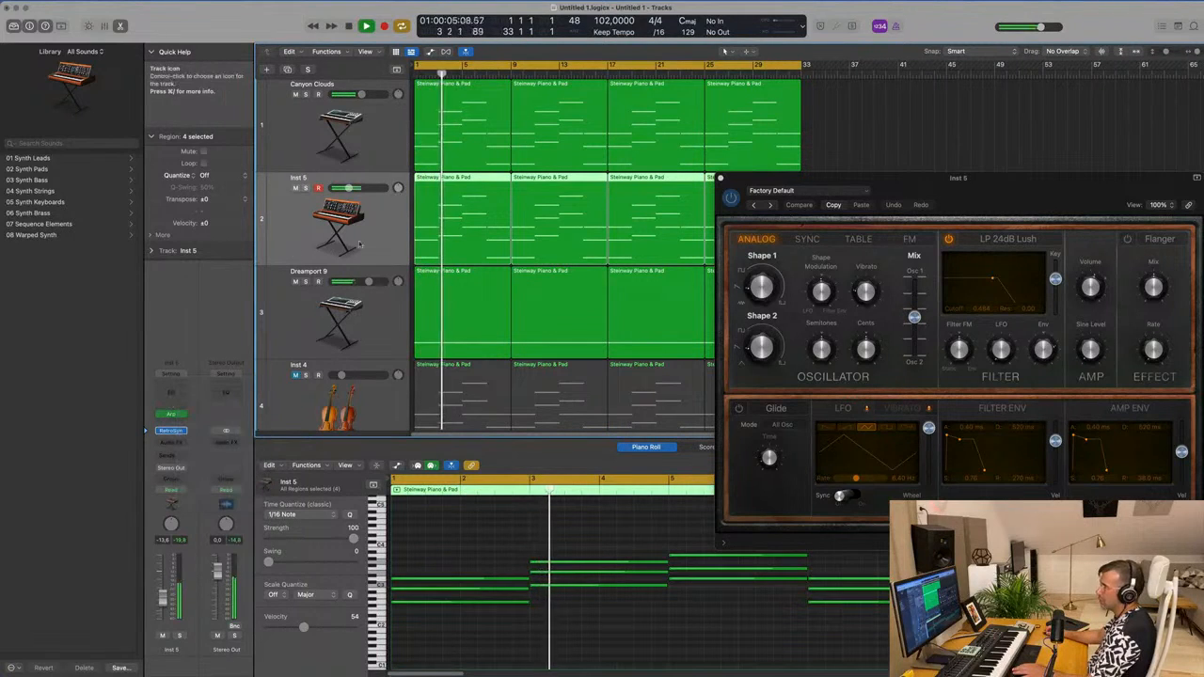
pyautogui.press('Return')
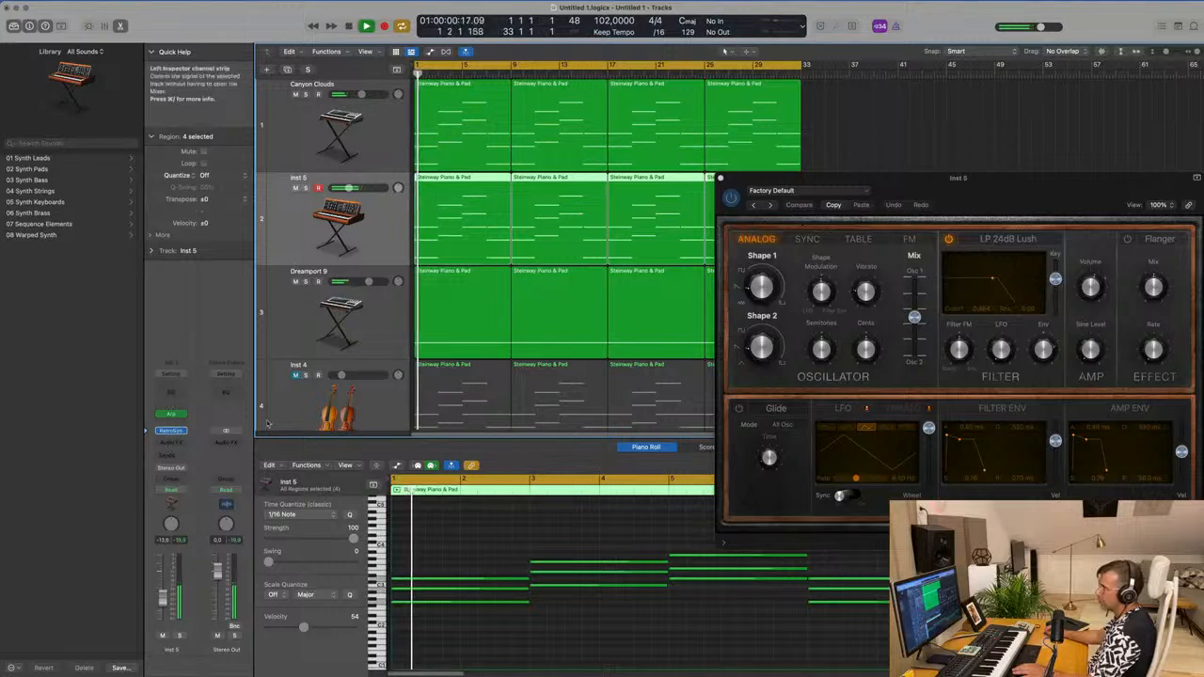
pyautogui.moveTo(964, 187); pyautogui.dragTo(877, 214)
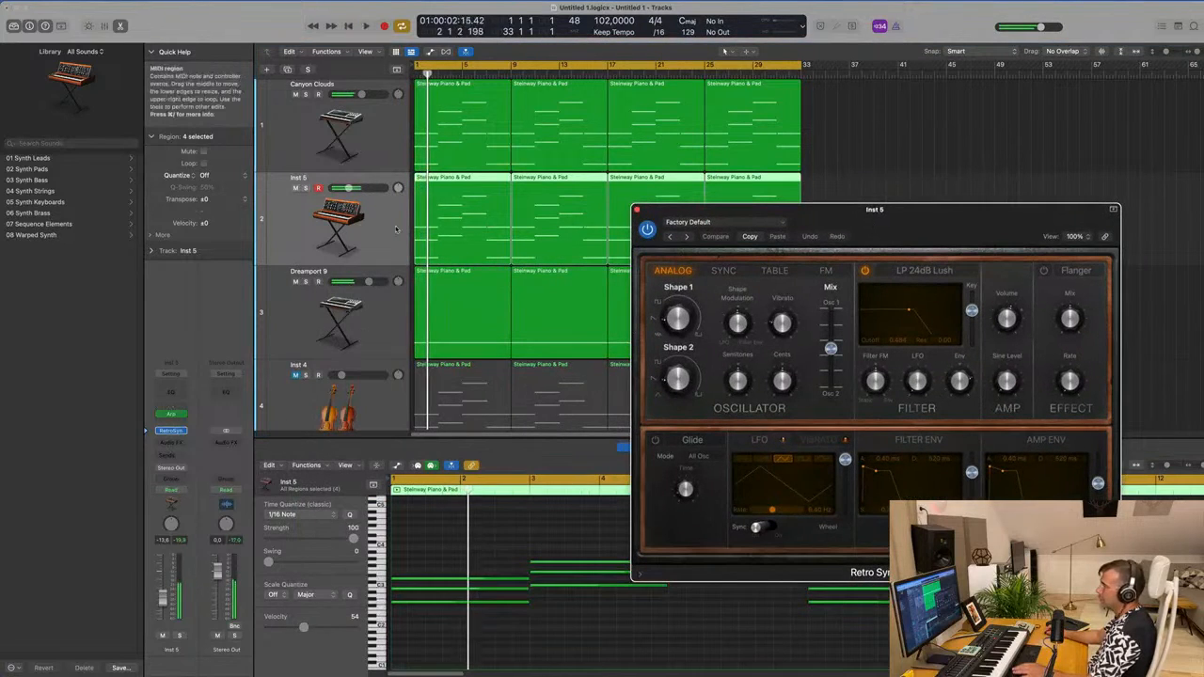
# Remove the Arpeggiator from the Retro Synth track and insert a fresh one as its only MIDI effect
pyautogui.click(185, 417)
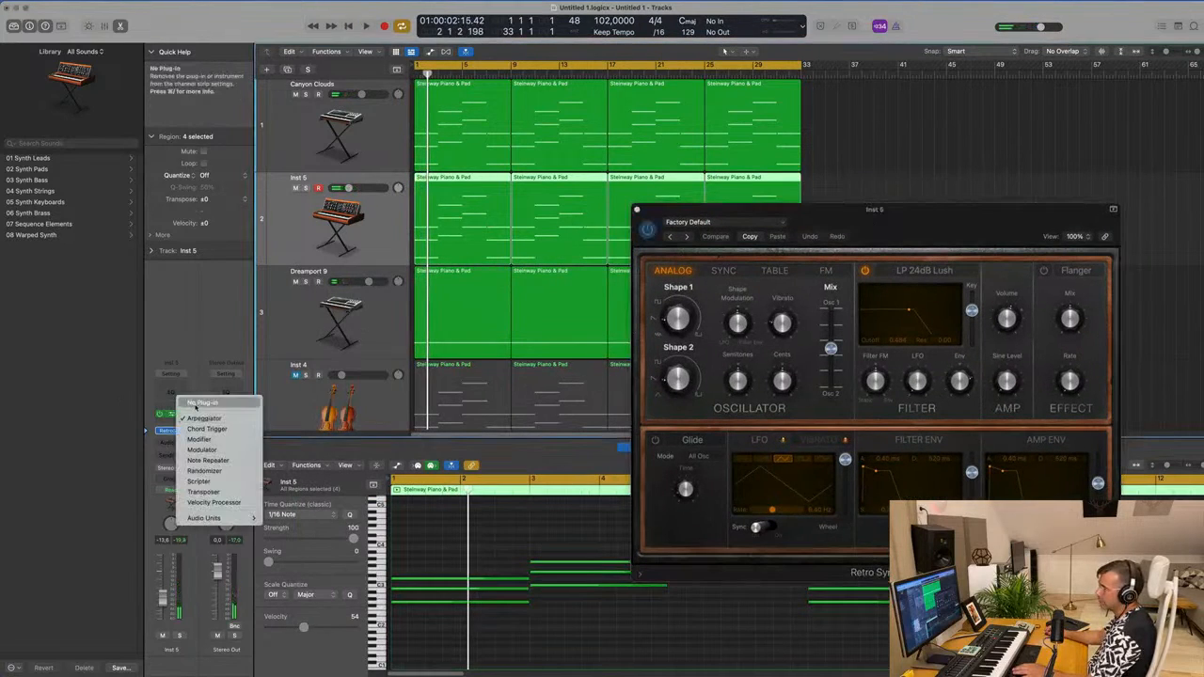
pyautogui.click(185, 417)
pyautogui.click(183, 420)
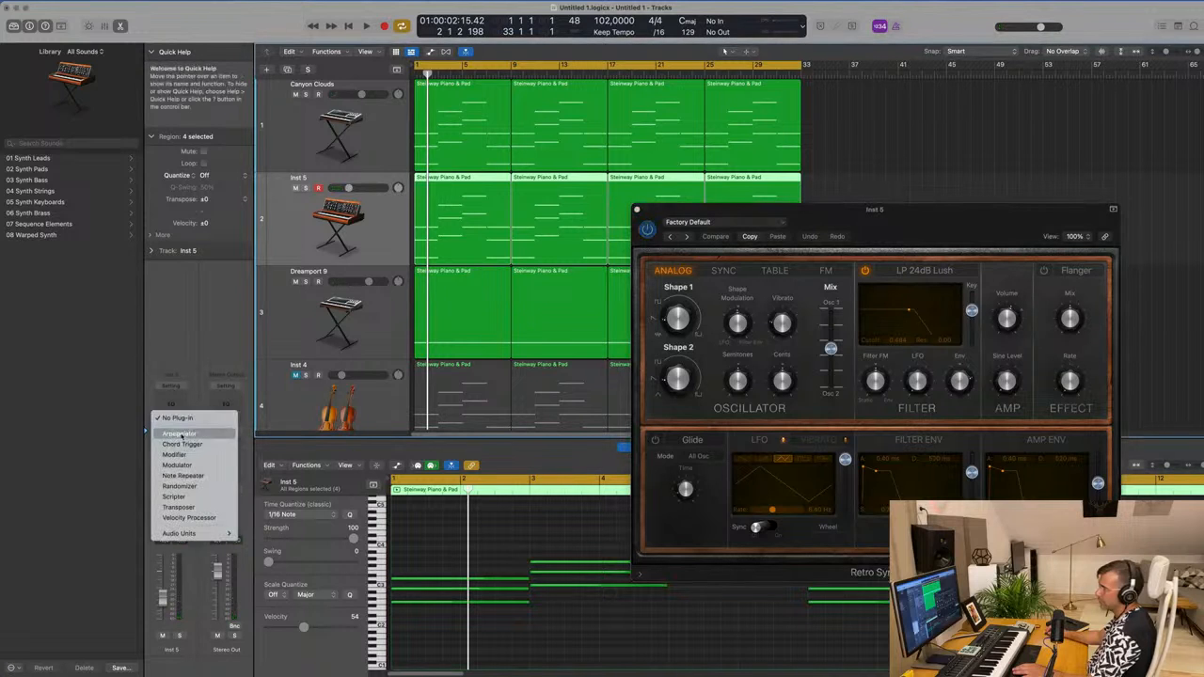
pyautogui.click(182, 436)
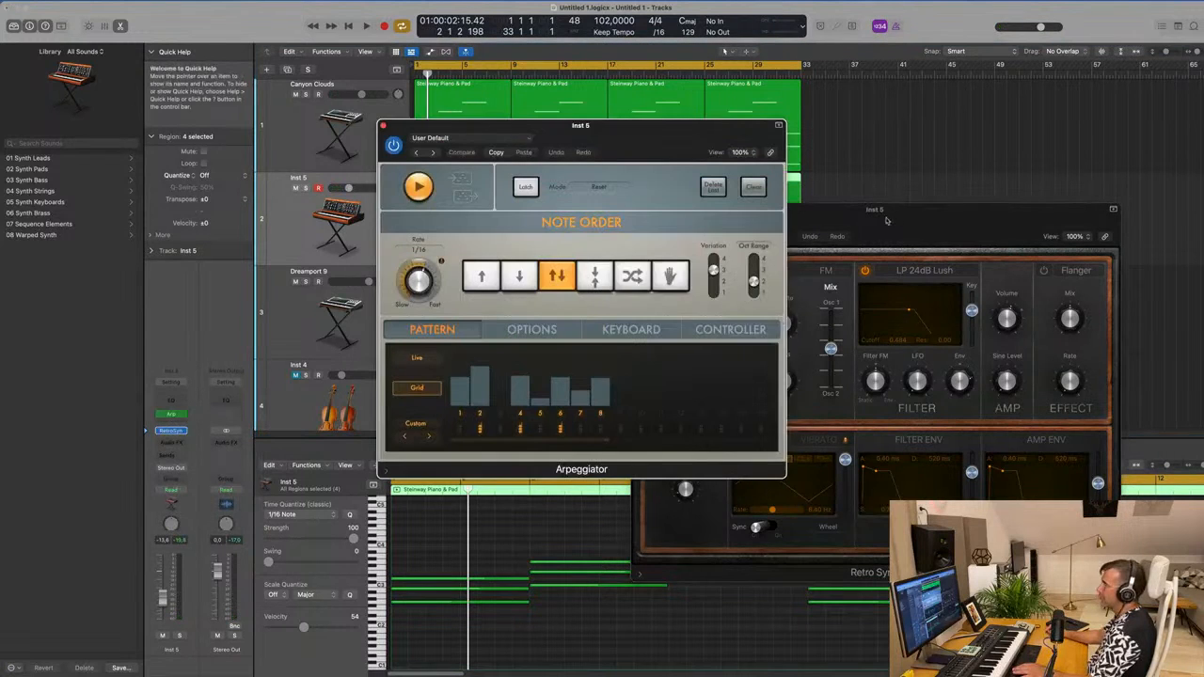
# Play the arrangement from the start and arrange the Retro Synth and Arpeggiator windows side by side
pyautogui.moveTo(856, 206); pyautogui.dragTo(832, 219)
pyautogui.press('space')
pyautogui.moveTo(623, 136); pyautogui.dragTo(1188, 126)
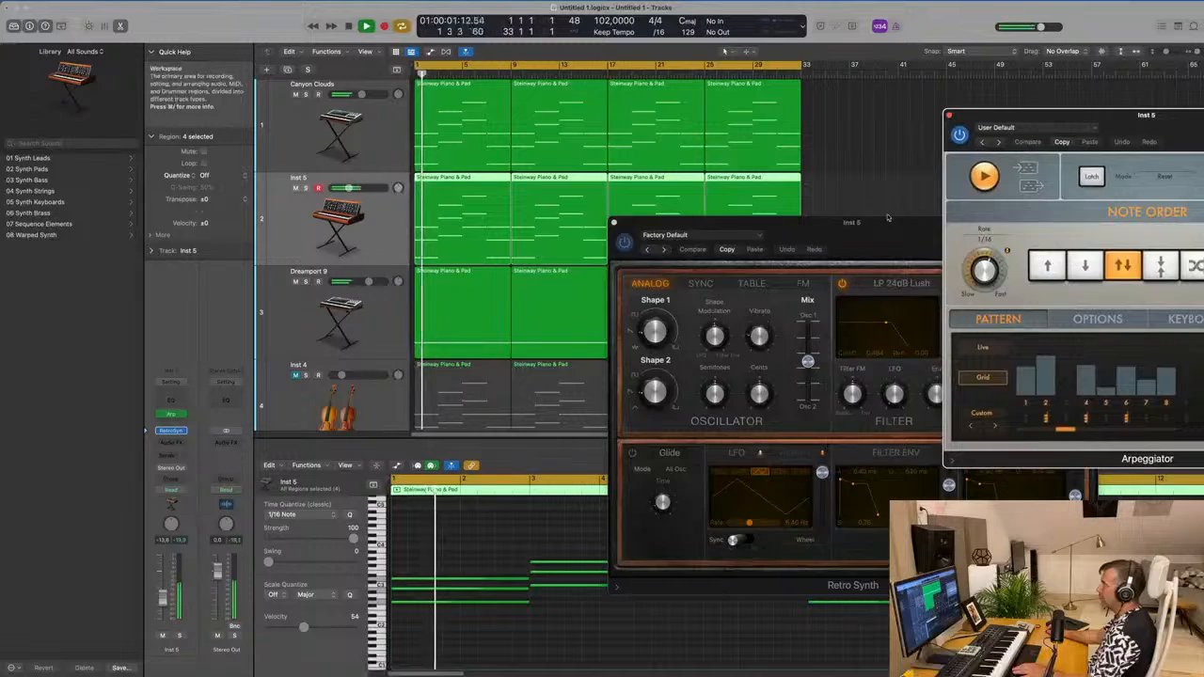
pyautogui.moveTo(955, 222); pyautogui.dragTo(619, 280)
pyautogui.moveTo(1035, 118); pyautogui.dragTo(844, 119)
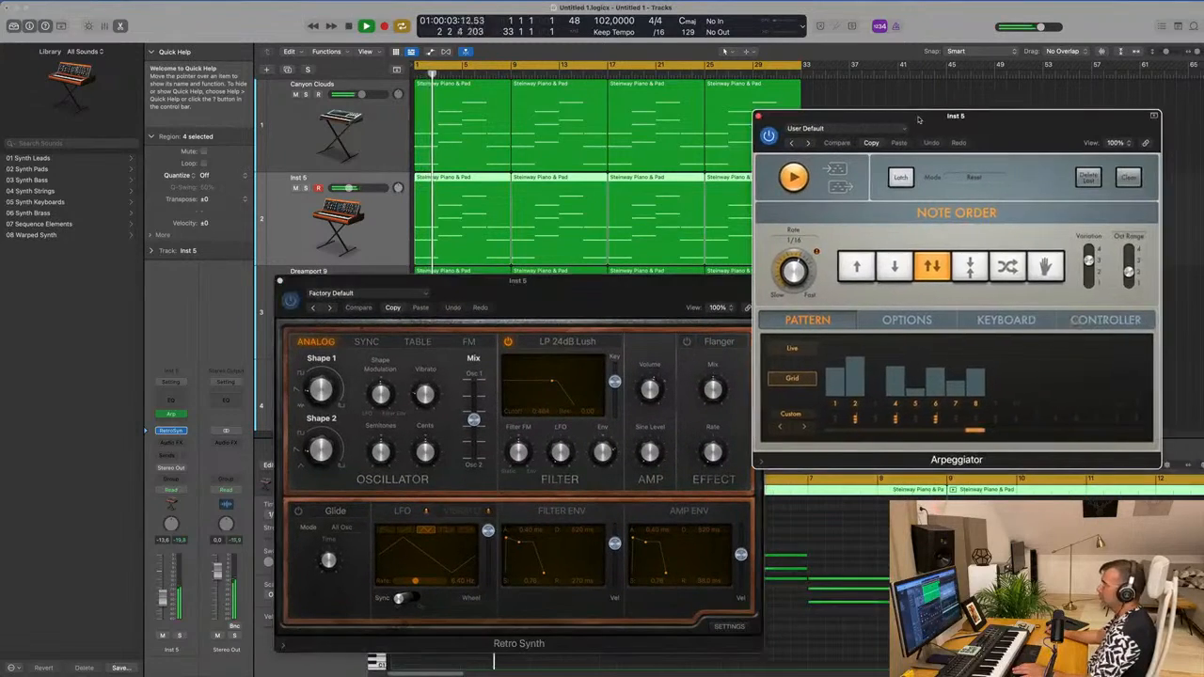
pyautogui.moveTo(537, 294); pyautogui.dragTo(478, 188)
# Audition the Arpeggiator presets during playback, including Bouncing Funk and Chord Cycle 01, and choose Classic Cycle 01
pyautogui.click(807, 143)
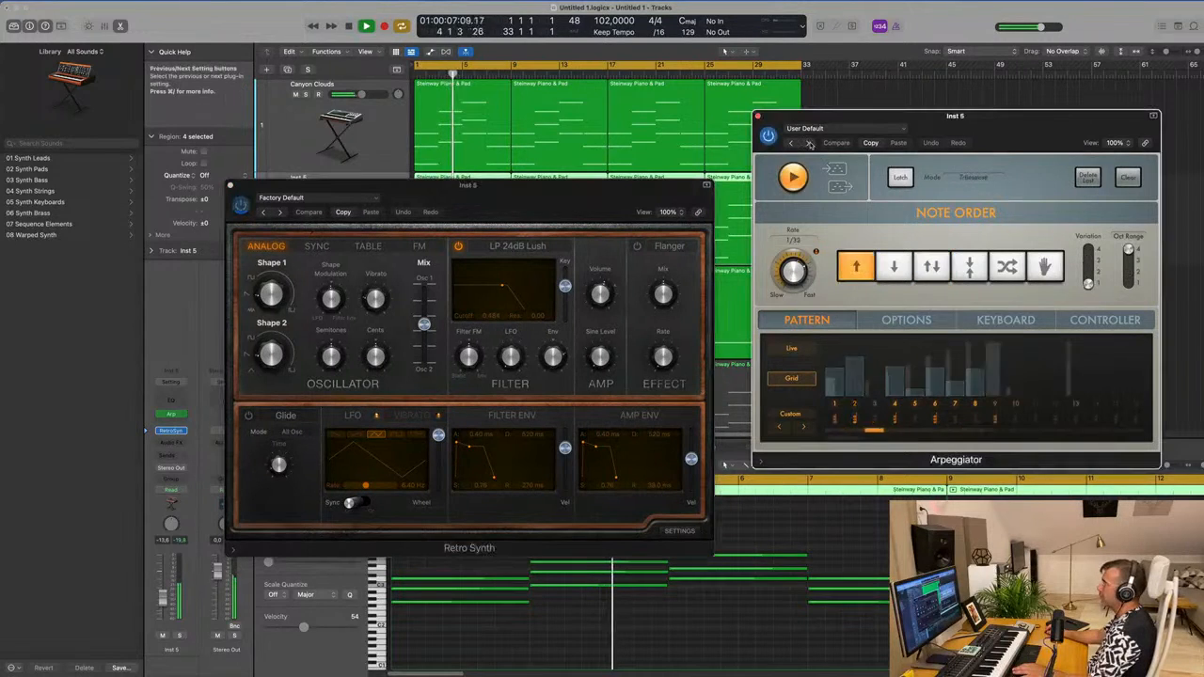
pyautogui.click(811, 143)
pyautogui.moveTo(841, 117); pyautogui.dragTo(791, 118)
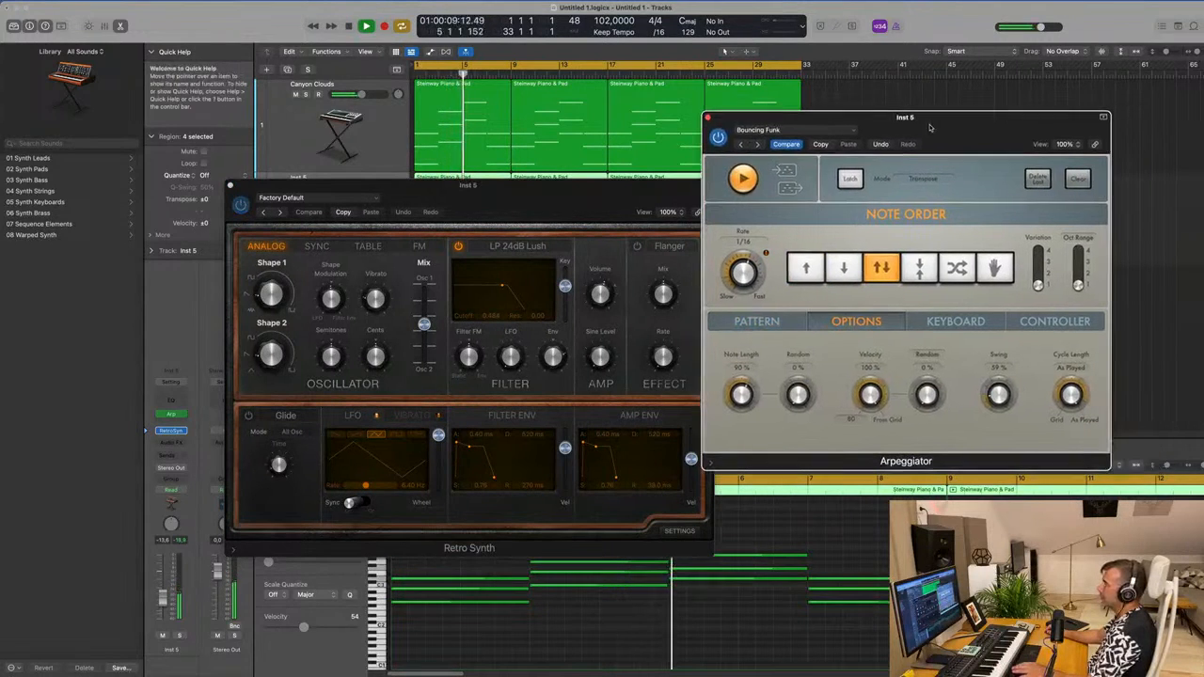
pyautogui.click(754, 145)
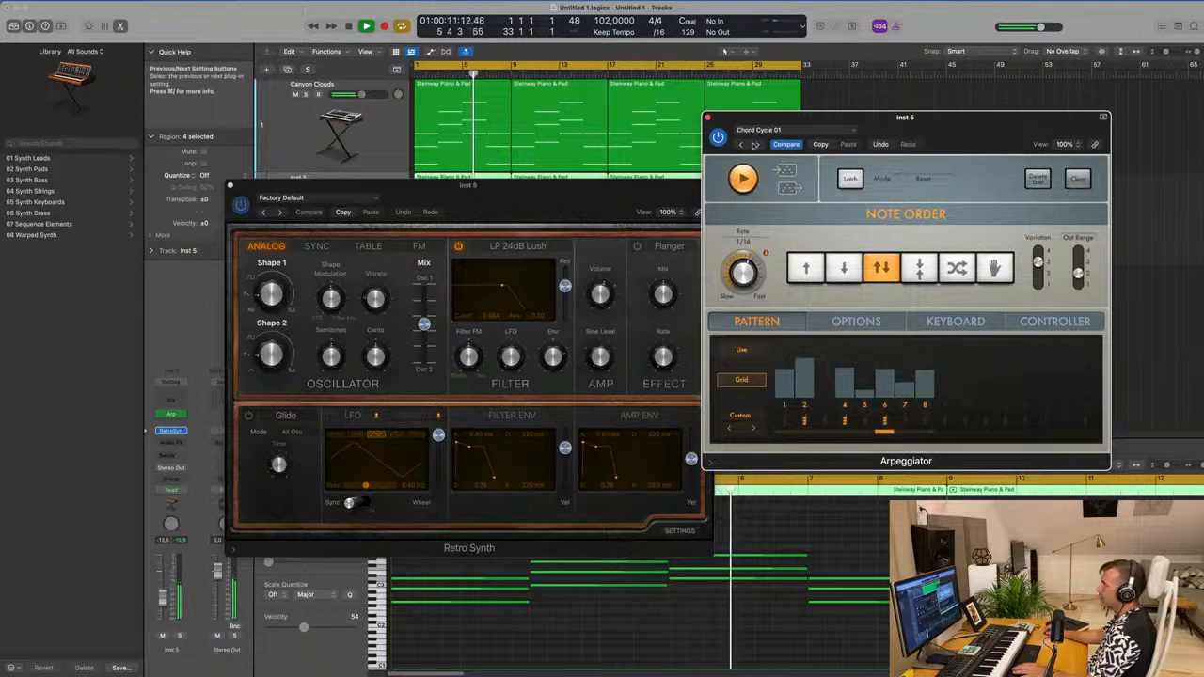
pyautogui.click(757, 145)
pyautogui.moveTo(931, 130); pyautogui.dragTo(1016, 133)
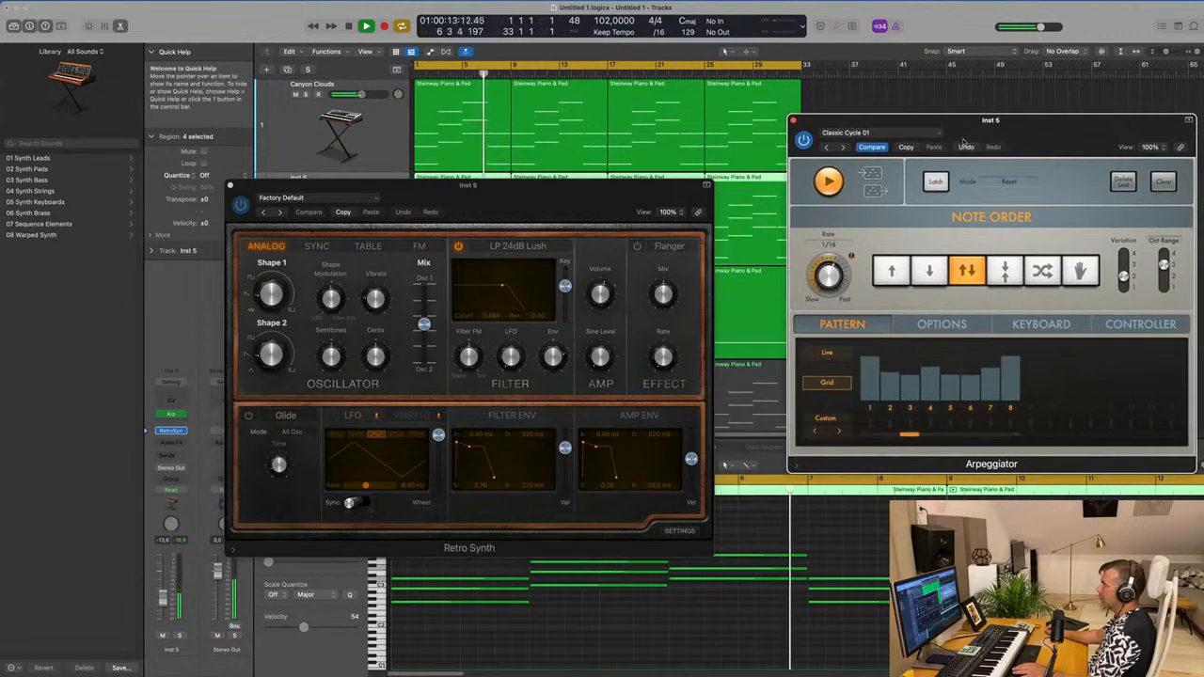
# Lower the Retro Synth track's volume to about -17.8 dB, replay from the start, and move both plug-in windows off the regions
pyautogui.moveTo(588, 187); pyautogui.dragTo(1136, 245)
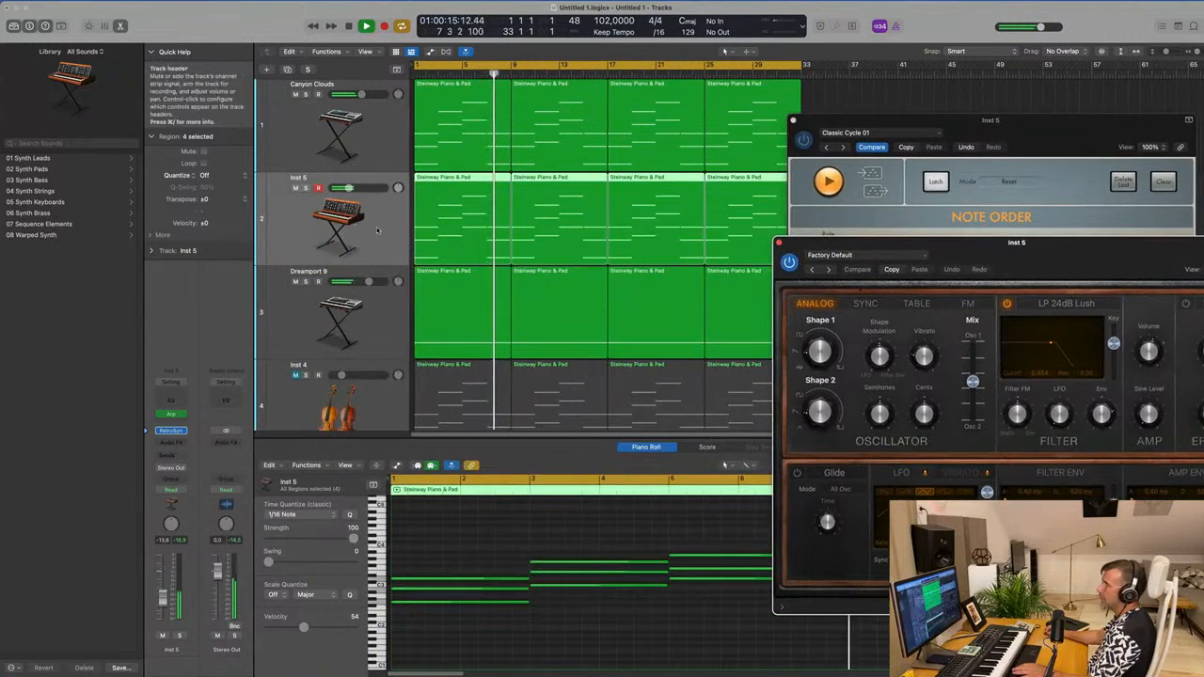
pyautogui.press('space')
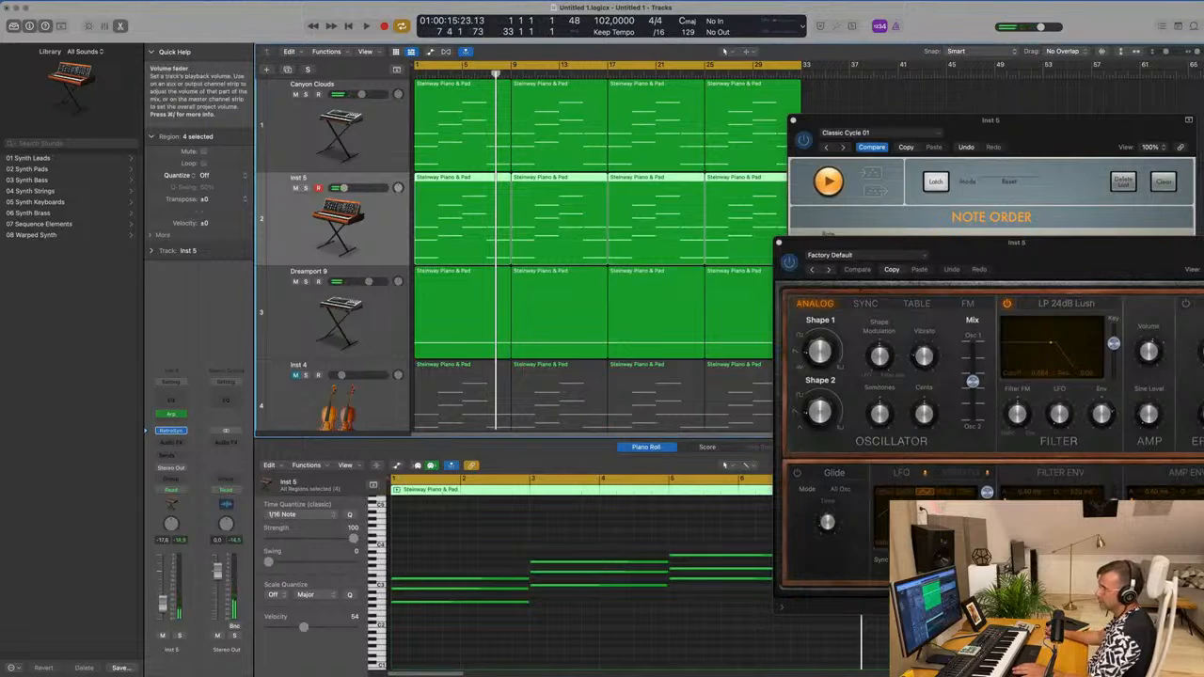
pyautogui.press('space')
pyautogui.moveTo(874, 121); pyautogui.dragTo(882, 328)
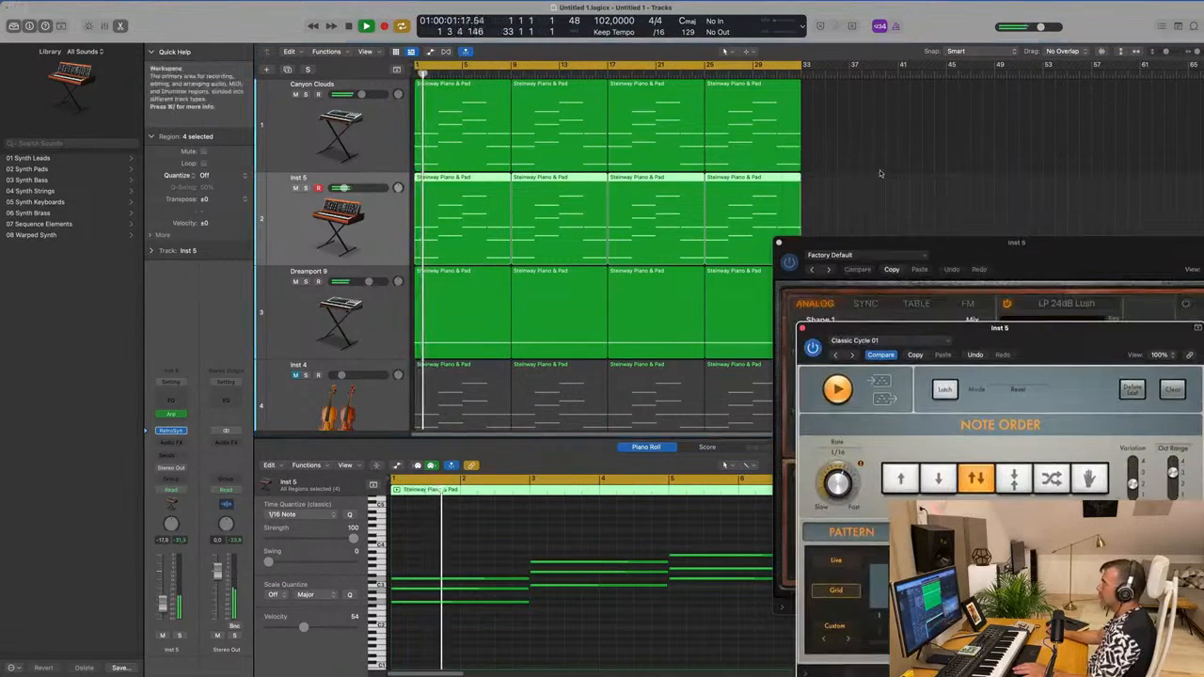
# Transpose all chord notes in the four Inst 5 regions down one octave and replay the arrangement from the start
pyautogui.moveTo(866, 202); pyautogui.dragTo(461, 179)
pyautogui.doubleClick(465, 178)
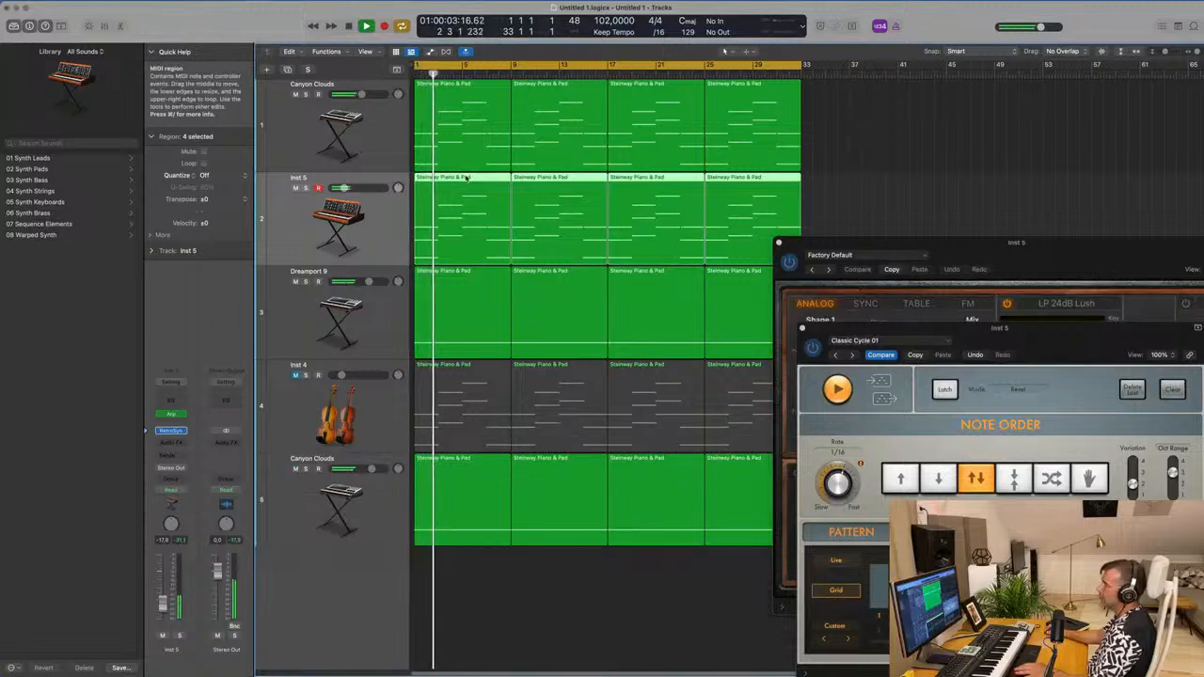
pyautogui.doubleClick(473, 178)
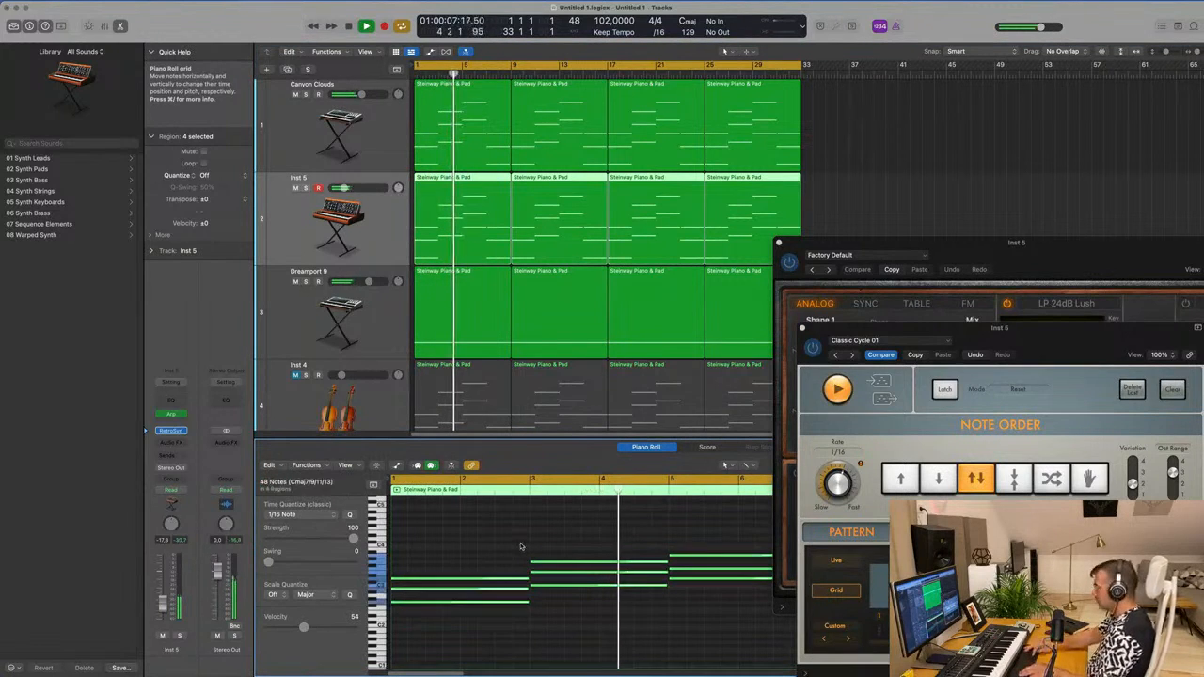
pyautogui.hotkey('alt', 'shift', 'Down')
pyautogui.press('space')
pyautogui.press('space')
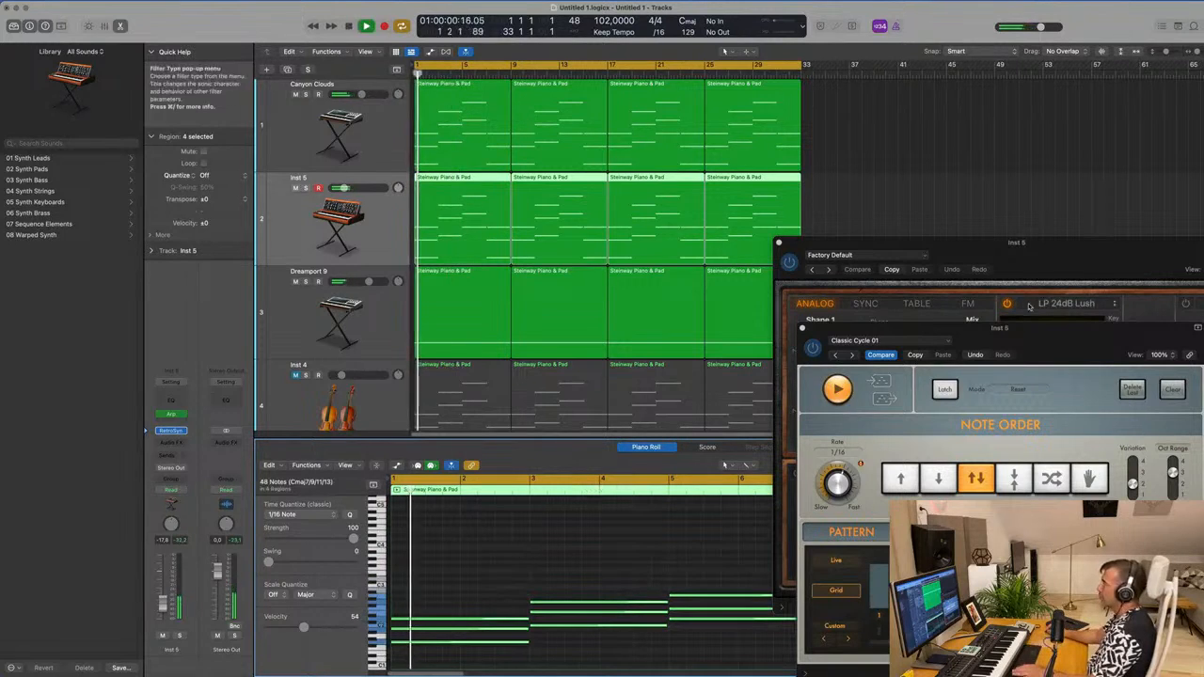
# Set the Inst 5 track's volume to about -21.5 dB and lower the Retro Synth's filter cutoff during playback
pyautogui.moveTo(1045, 251); pyautogui.dragTo(852, 128)
pyautogui.press('space')
pyautogui.press('space')
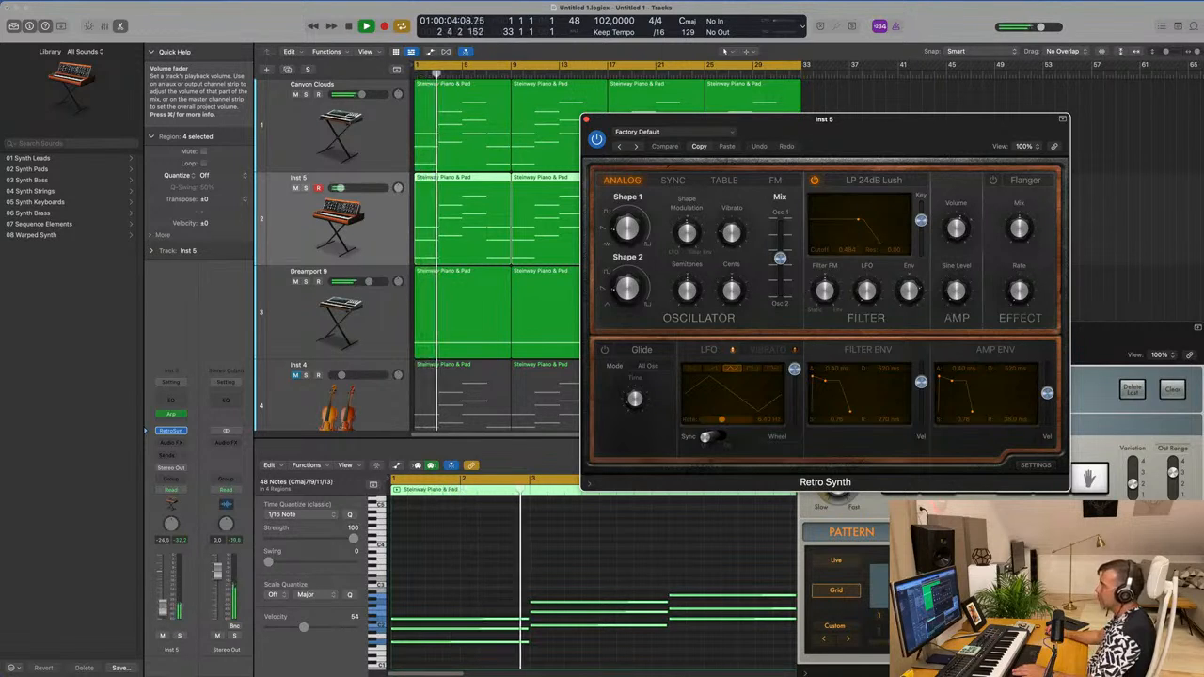
pyautogui.moveTo(340, 188); pyautogui.dragTo(343, 189)
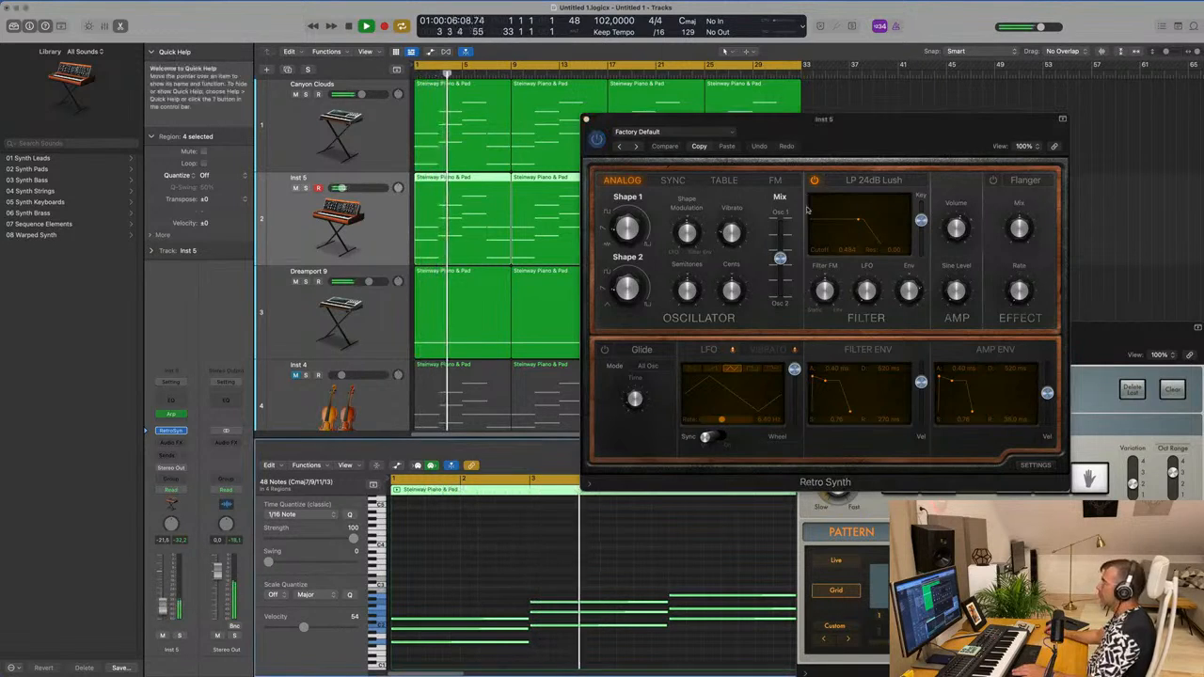
pyautogui.moveTo(824, 292)
pyautogui.mouseDown()
pyautogui.moveTo(829, 330)
pyautogui.moveTo(837, 289)
pyautogui.mouseUp()
pyautogui.moveTo(862, 225)
pyautogui.mouseDown()
pyautogui.moveTo(887, 233)
pyautogui.moveTo(834, 226)
pyautogui.moveTo(848, 223)
pyautogui.mouseUp()
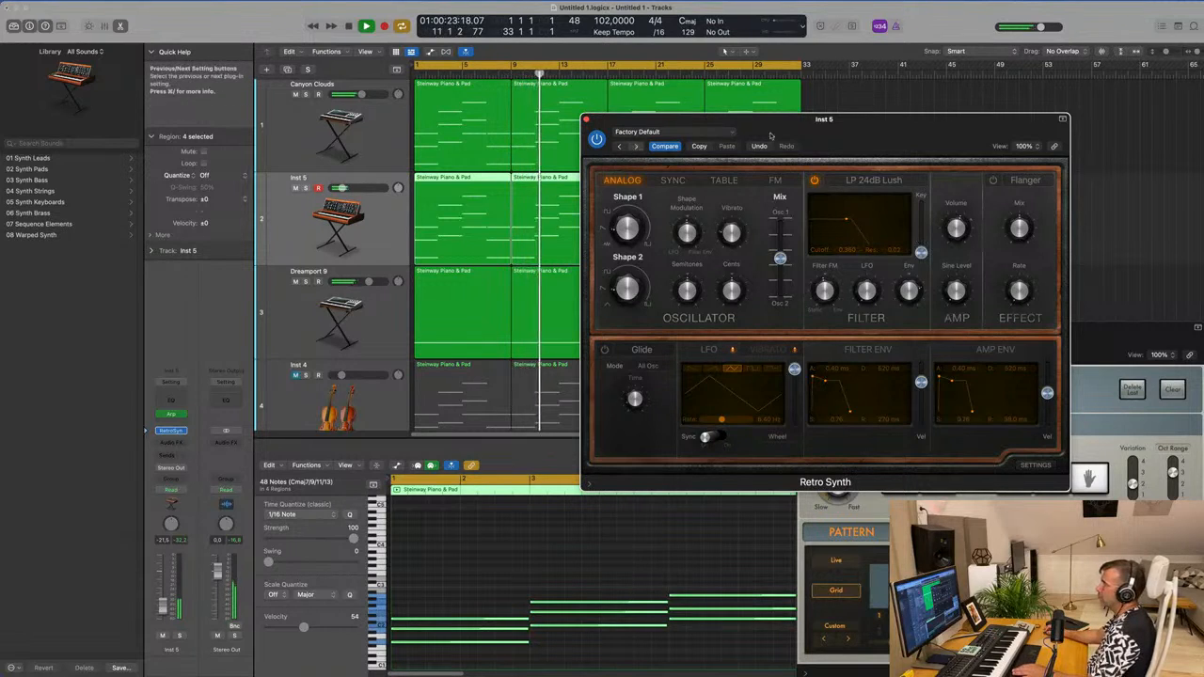
# Audition the Retro Synth presets during playback, including Big Syncer, and choose Bright Cycle
pyautogui.click(636, 146)
pyautogui.click(637, 146)
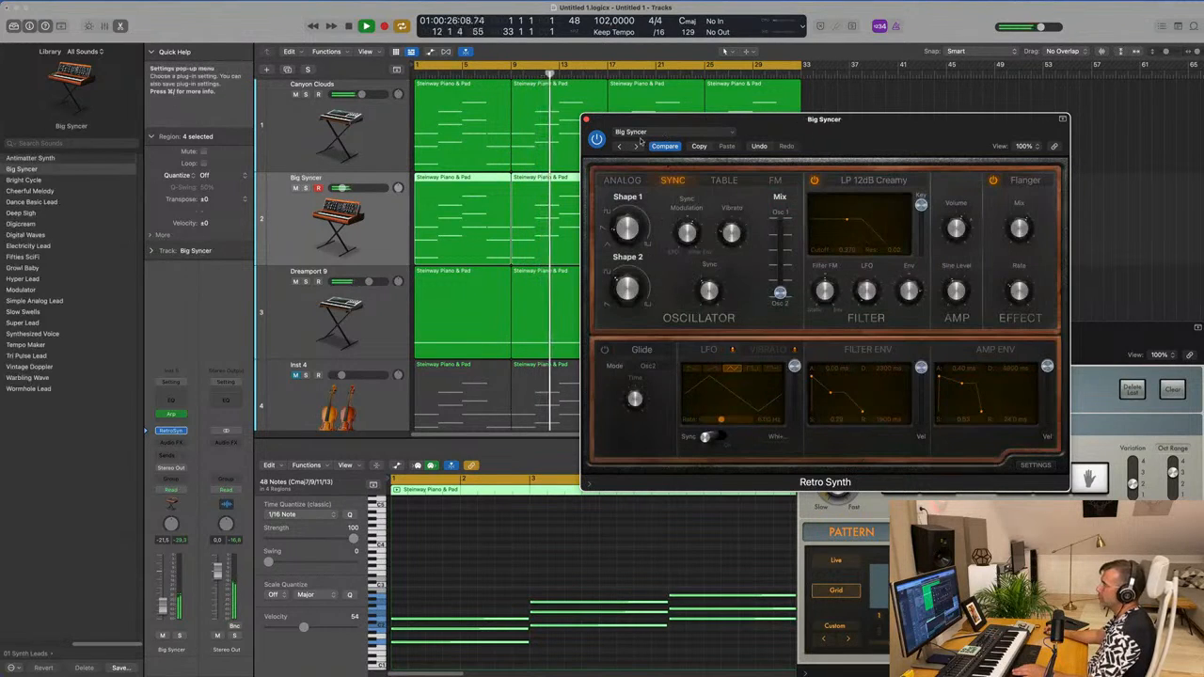
pyautogui.click(637, 146)
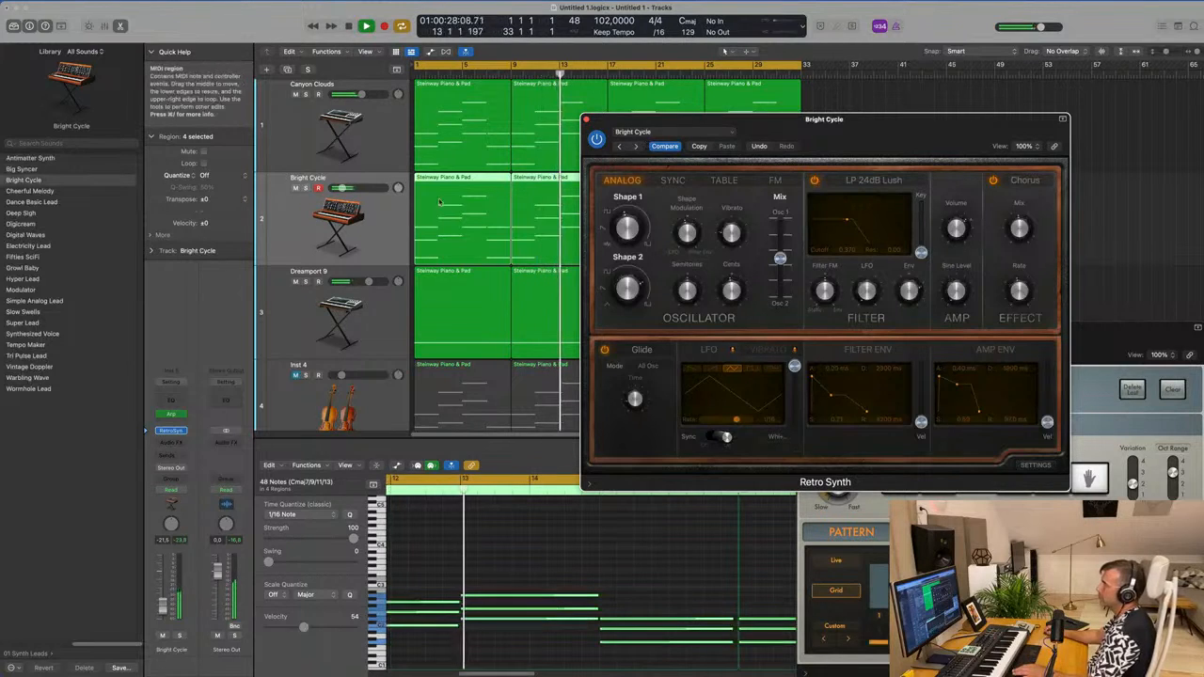
# Lower the Bright Cycle preset's filter cutoff, set the track volume to about -21 dB, and close the synth before stopping playback
pyautogui.moveTo(343, 188); pyautogui.dragTo(338, 188)
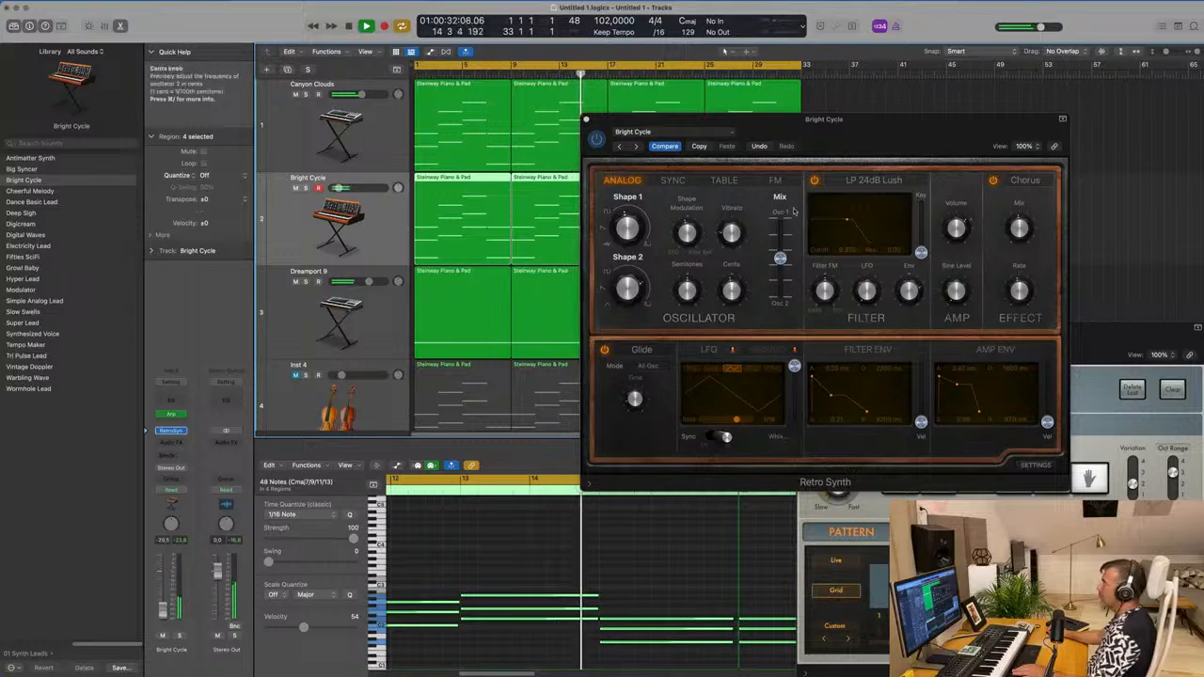
pyautogui.moveTo(850, 223); pyautogui.dragTo(845, 222)
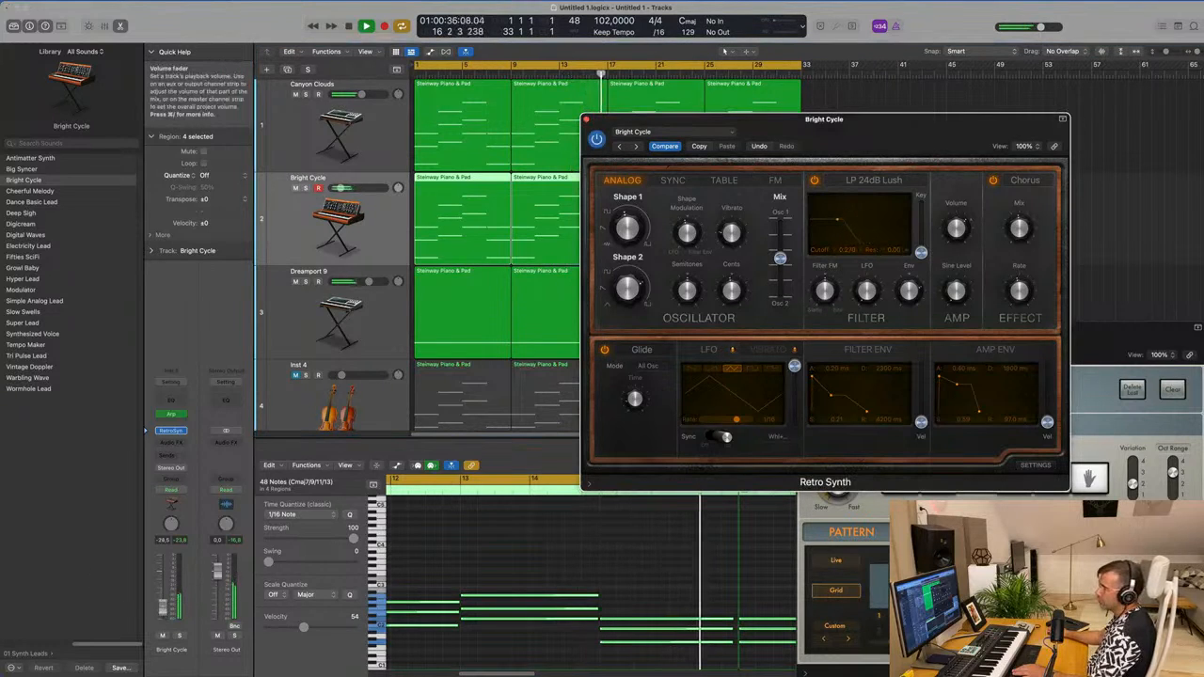
pyautogui.click(190, 576)
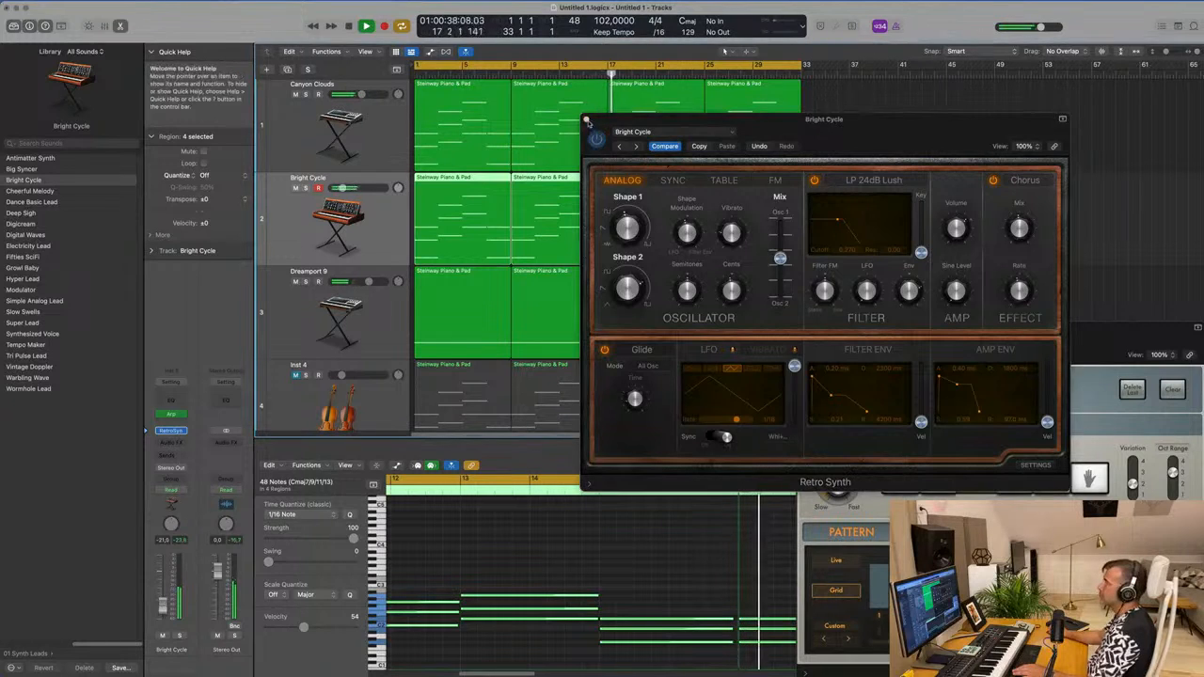
pyautogui.click(586, 120)
pyautogui.press('space')
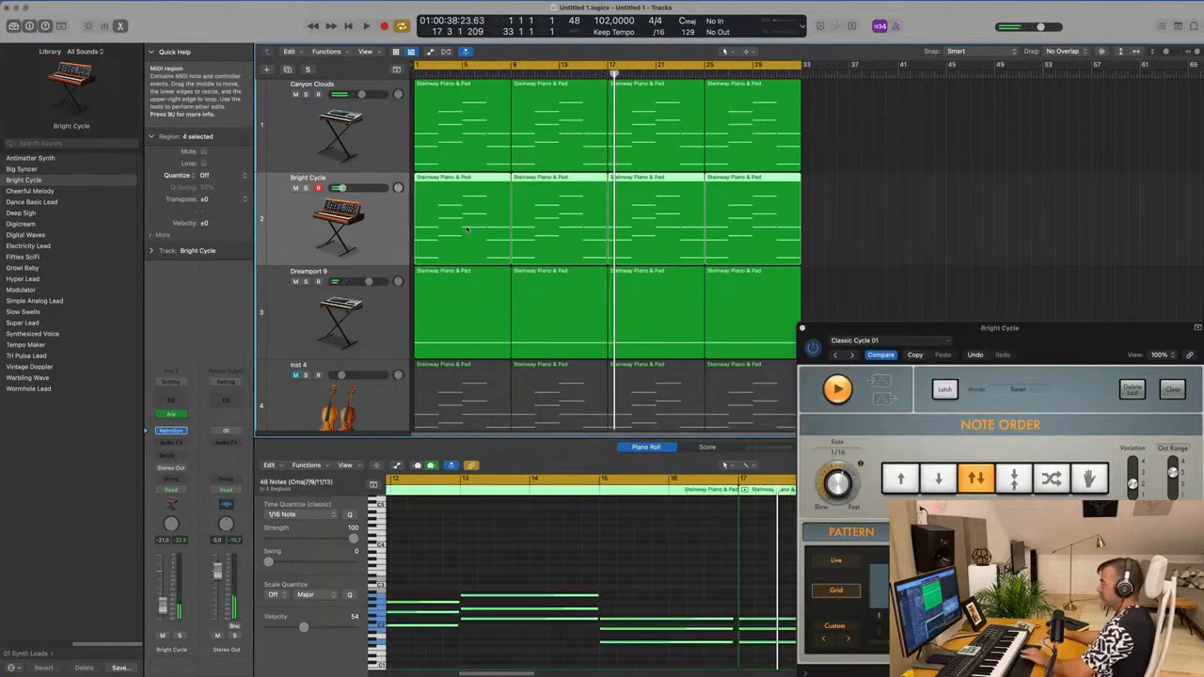
# Replace the four Bright Cycle regions with a copy of the first Inst 4 region, repeated to fill all 32 bars
pyautogui.press('Delete')
pyautogui.scroll(-2, 576, 244)
pyautogui.click(464, 319)
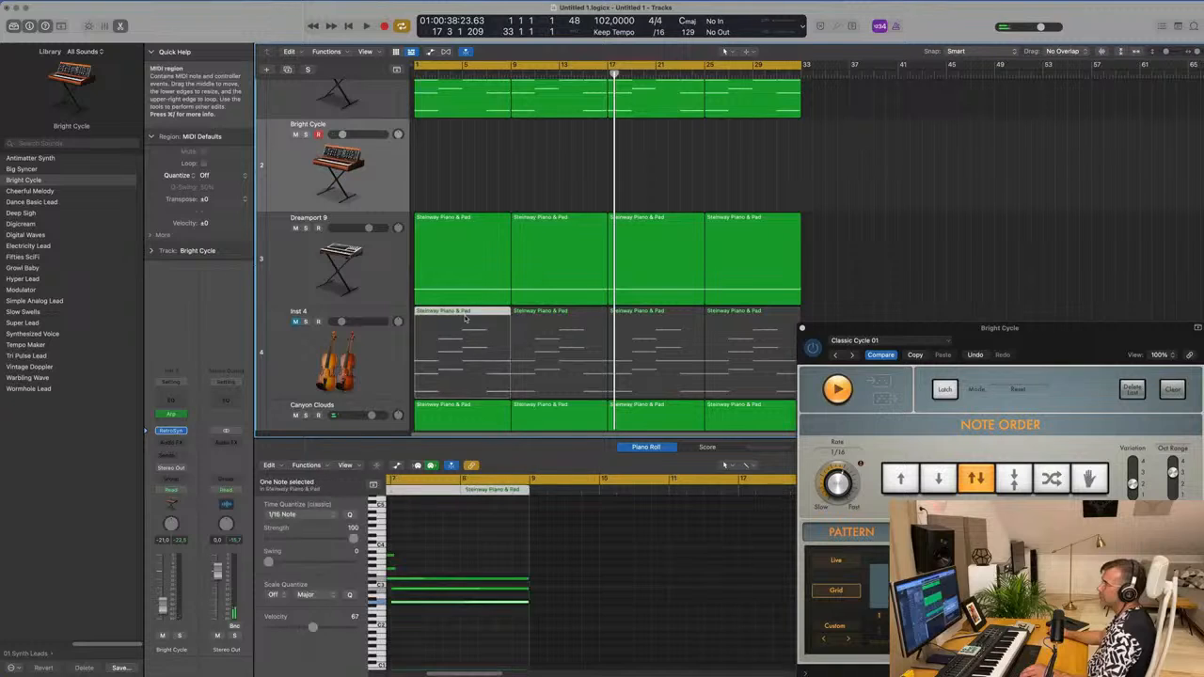
pyautogui.moveTo(461, 316); pyautogui.dragTo(568, 135)
pyautogui.click(410, 157)
pyautogui.press('super+r')
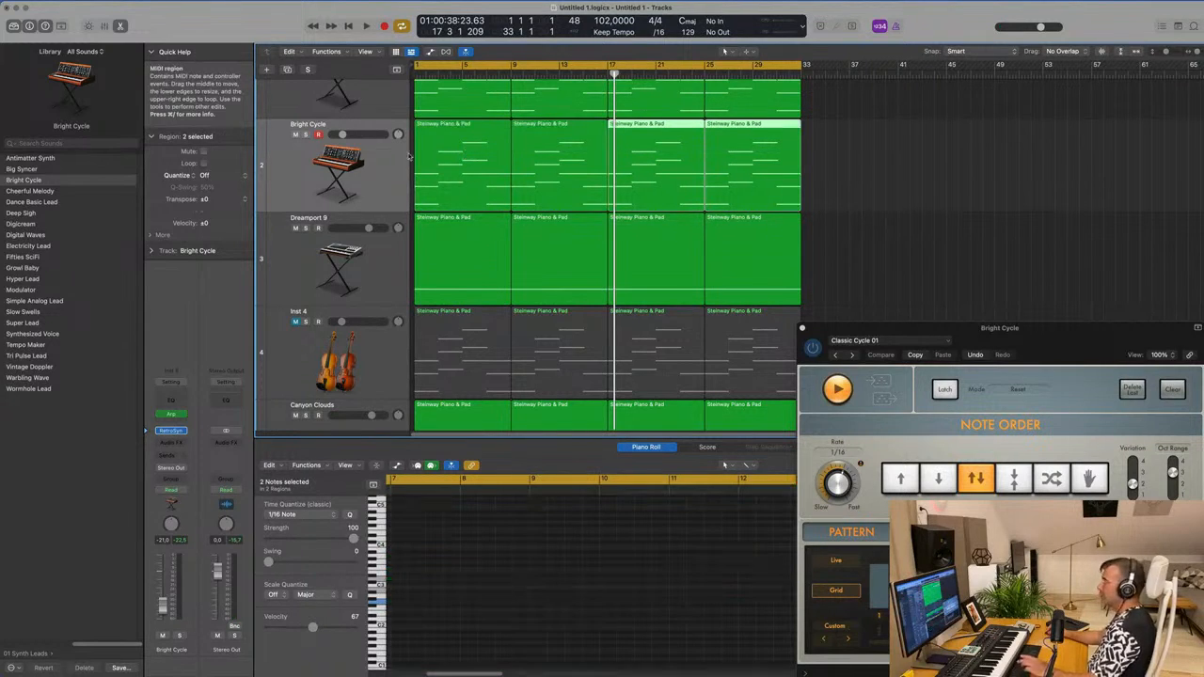
# During playback, trim the overlapping chord note ends in the first Bright Cycle region to bars 3, 5 and 7
pyautogui.click(296, 180)
pyautogui.press('space')
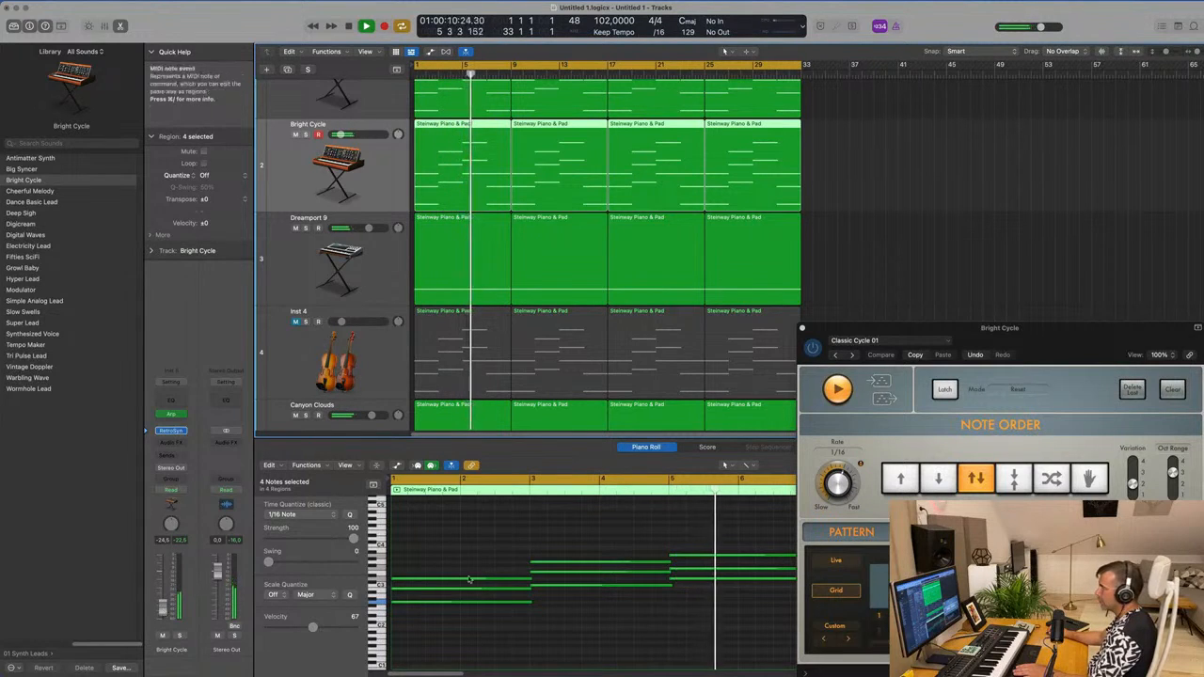
pyautogui.moveTo(514, 532); pyautogui.dragTo(550, 634)
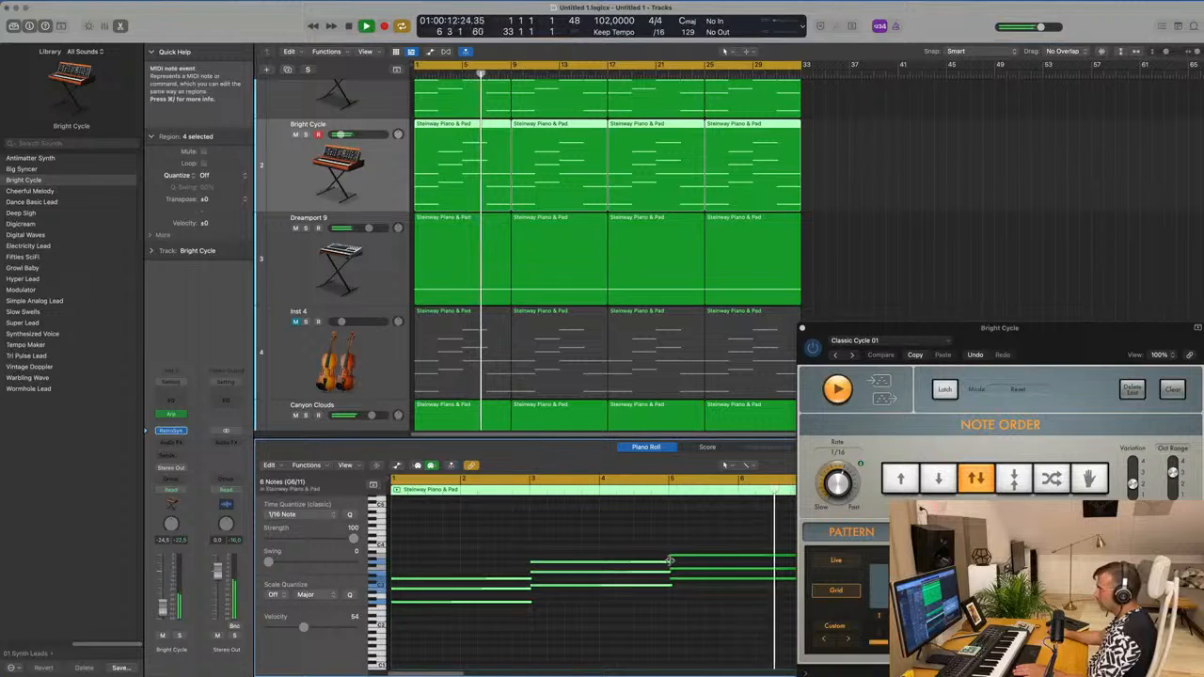
pyautogui.moveTo(671, 562); pyautogui.dragTo(669, 562)
pyautogui.moveTo(960, 329); pyautogui.dragTo(1196, 299)
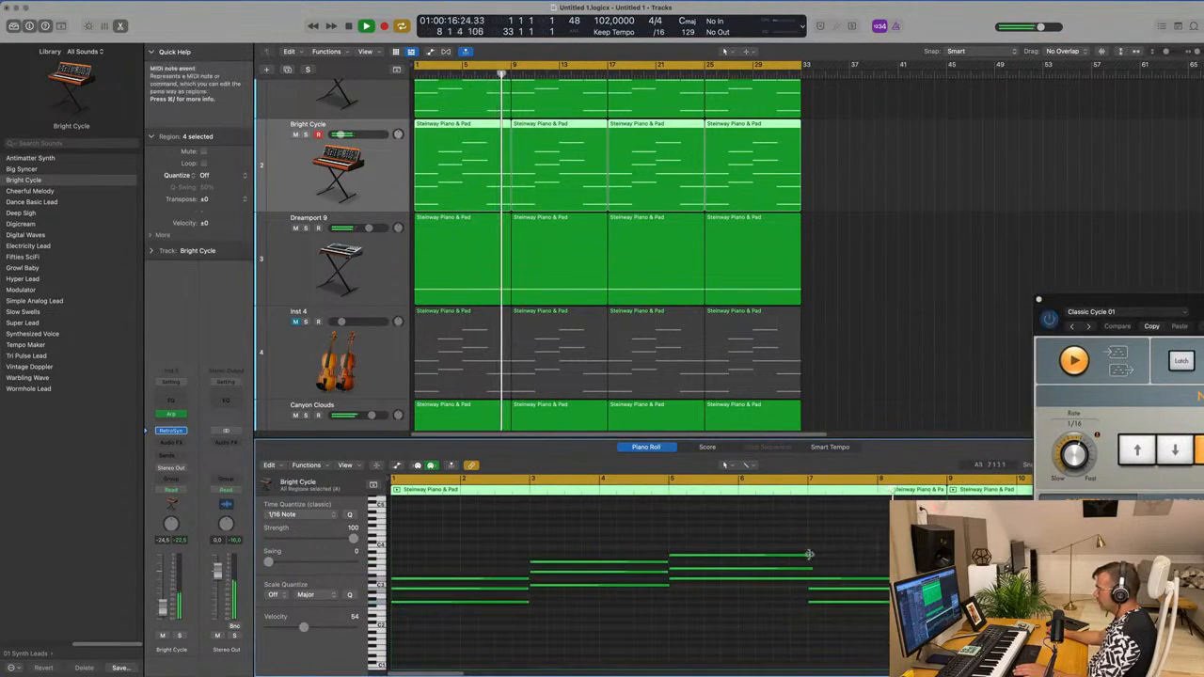
pyautogui.moveTo(811, 556); pyautogui.dragTo(808, 556)
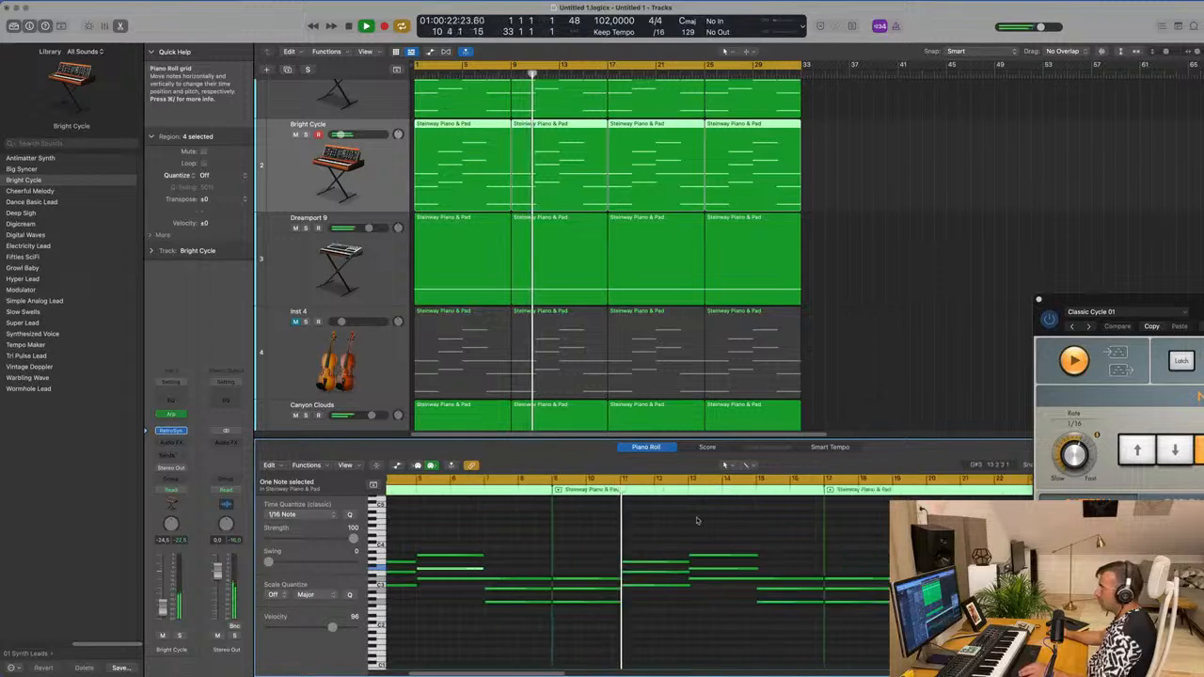
# Delete the last three Bright Cycle regions, repeat the trimmed first region to fill 32 bars, and replay from the start
pyautogui.scroll(-5, 697, 521)
pyautogui.moveTo(877, 155); pyautogui.dragTo(533, 180)
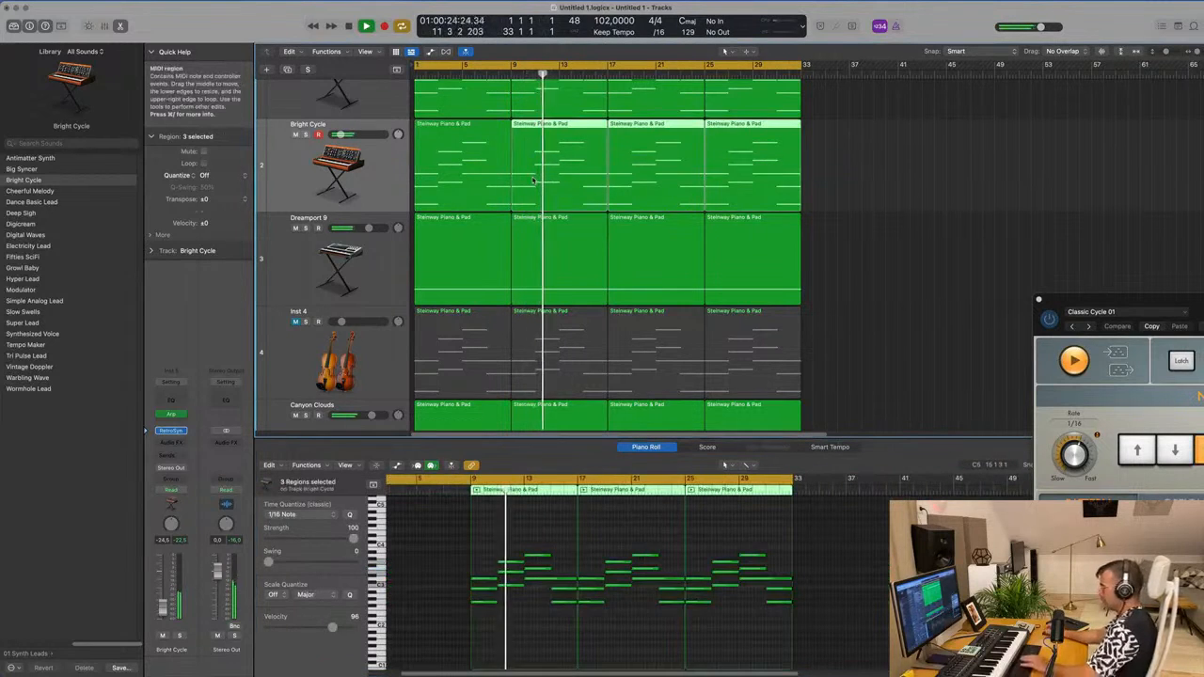
pyautogui.press('Delete')
pyautogui.click(473, 167)
pyautogui.press('super+r')
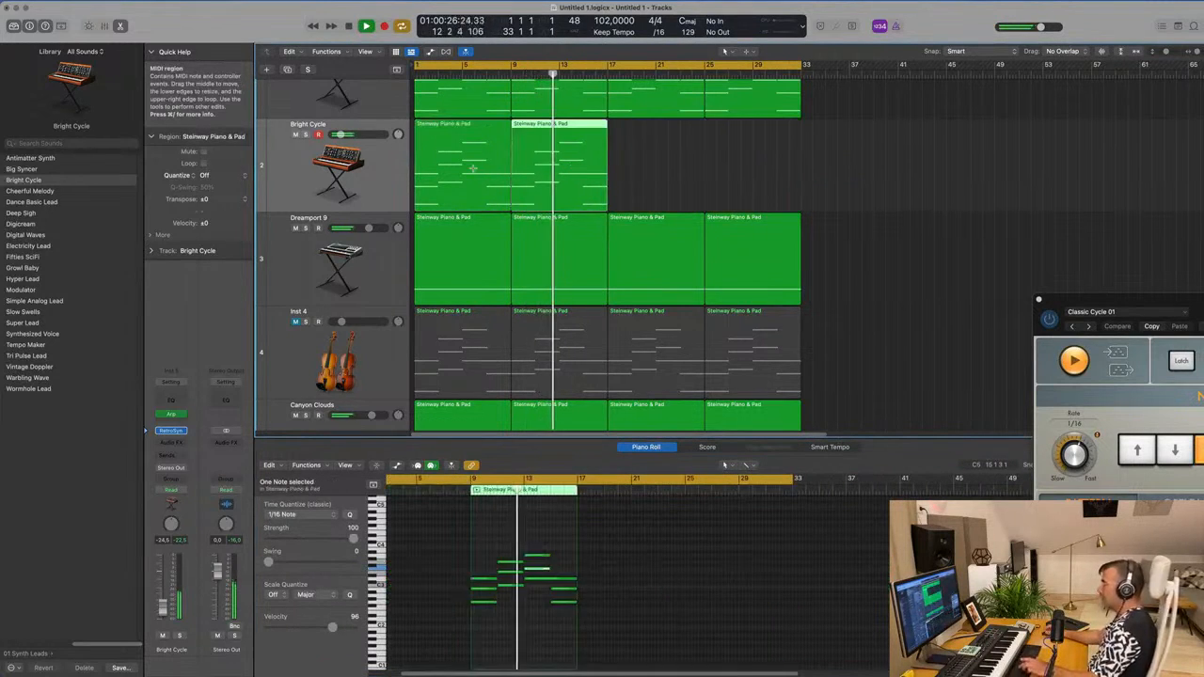
pyautogui.press('super+r')
pyautogui.press('Return')
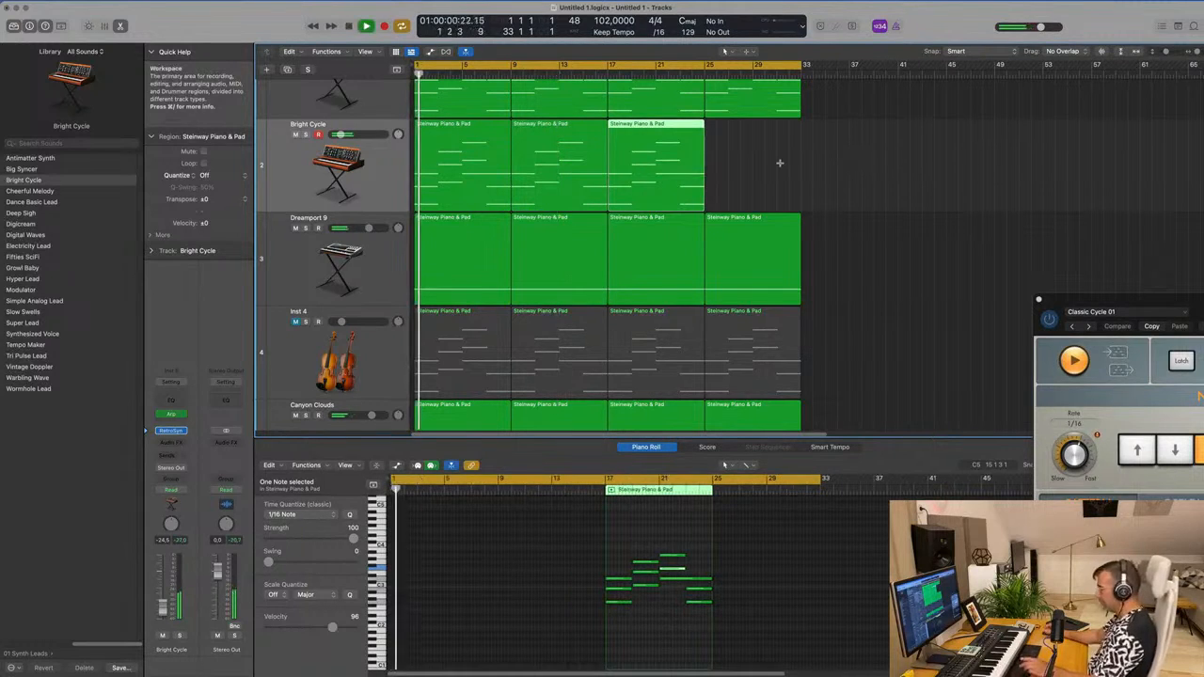
pyautogui.press('super+r')
pyautogui.press('super+a')
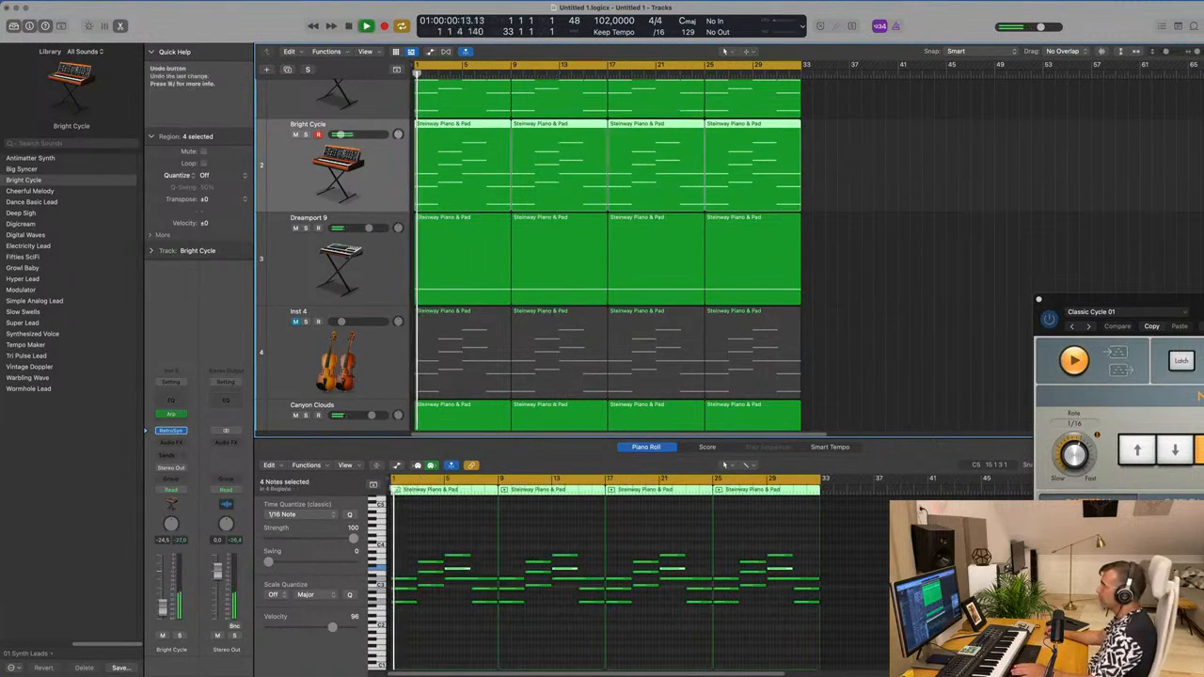
# Close the Arpeggiator, reopen the Retro Synth and audition its presets from Cheerful Melody onward, choosing Tempo Maker
pyautogui.moveTo(1040, 301); pyautogui.dragTo(630, 293)
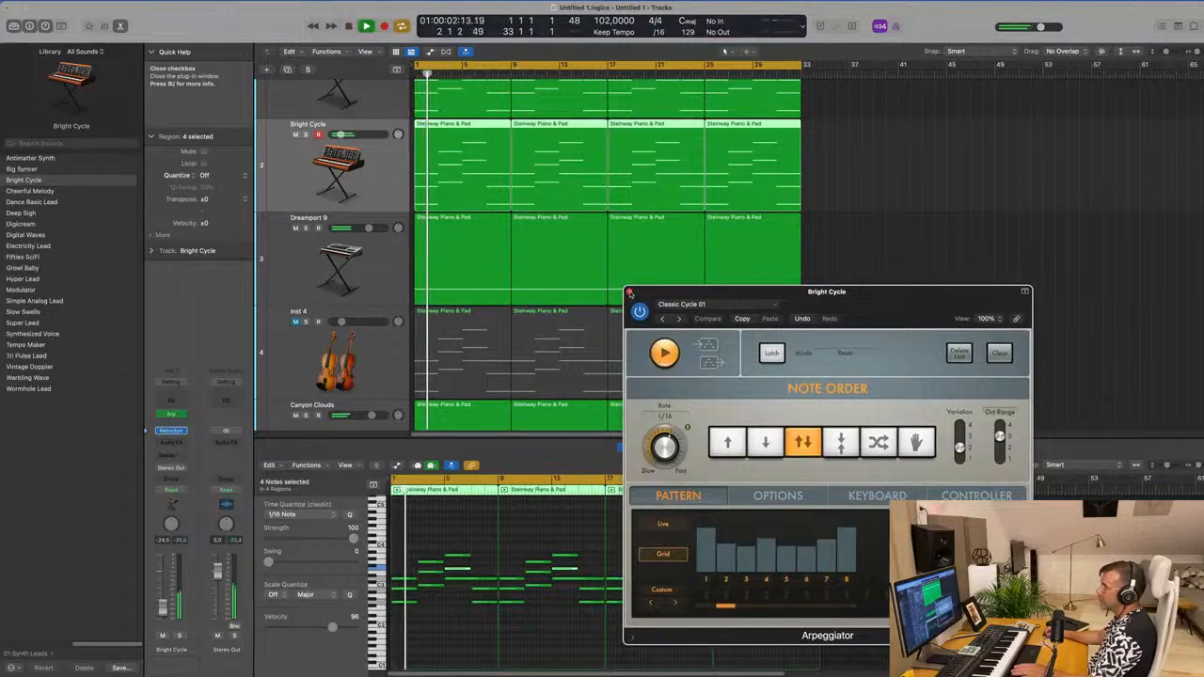
pyautogui.click(629, 293)
pyautogui.click(172, 432)
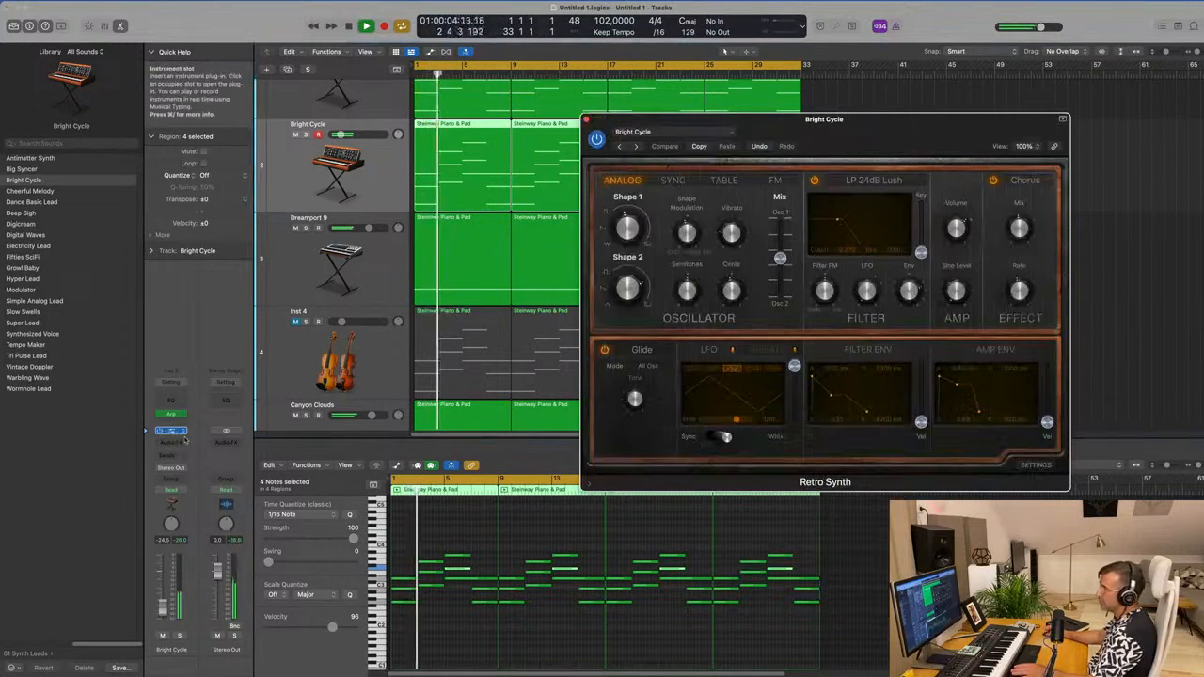
pyautogui.click(636, 148)
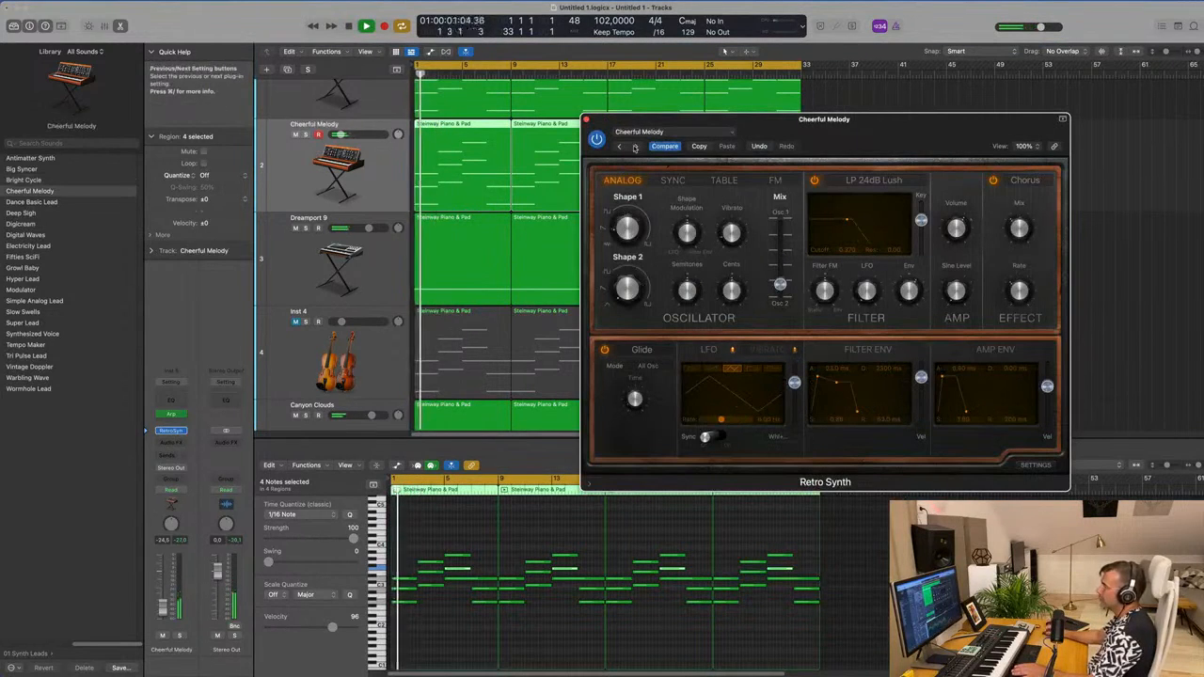
pyautogui.click(637, 148)
pyautogui.click(637, 148)
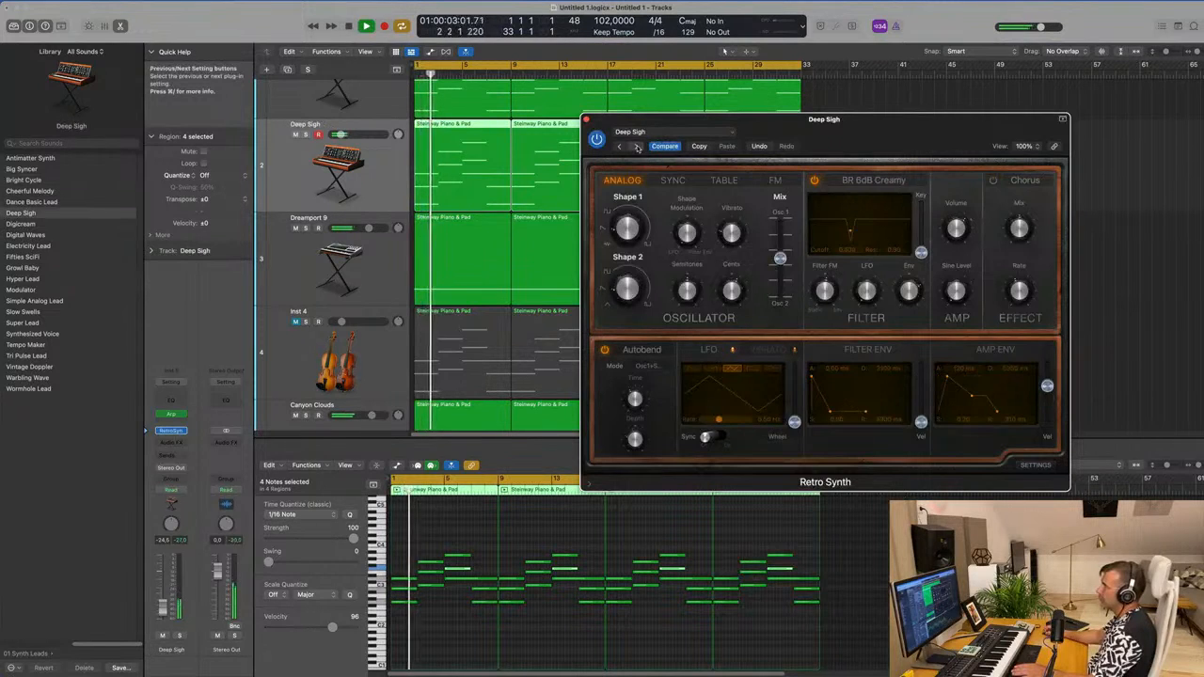
pyautogui.click(637, 148)
pyautogui.click(559, 189)
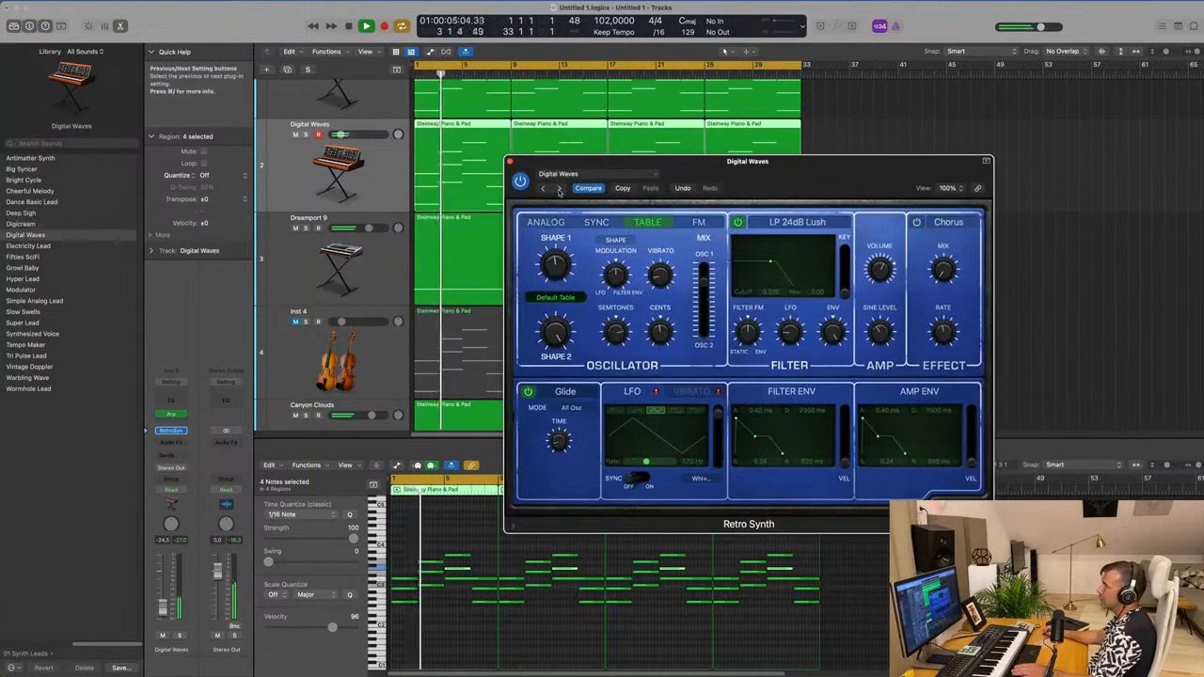
pyautogui.click(560, 189)
pyautogui.click(560, 189)
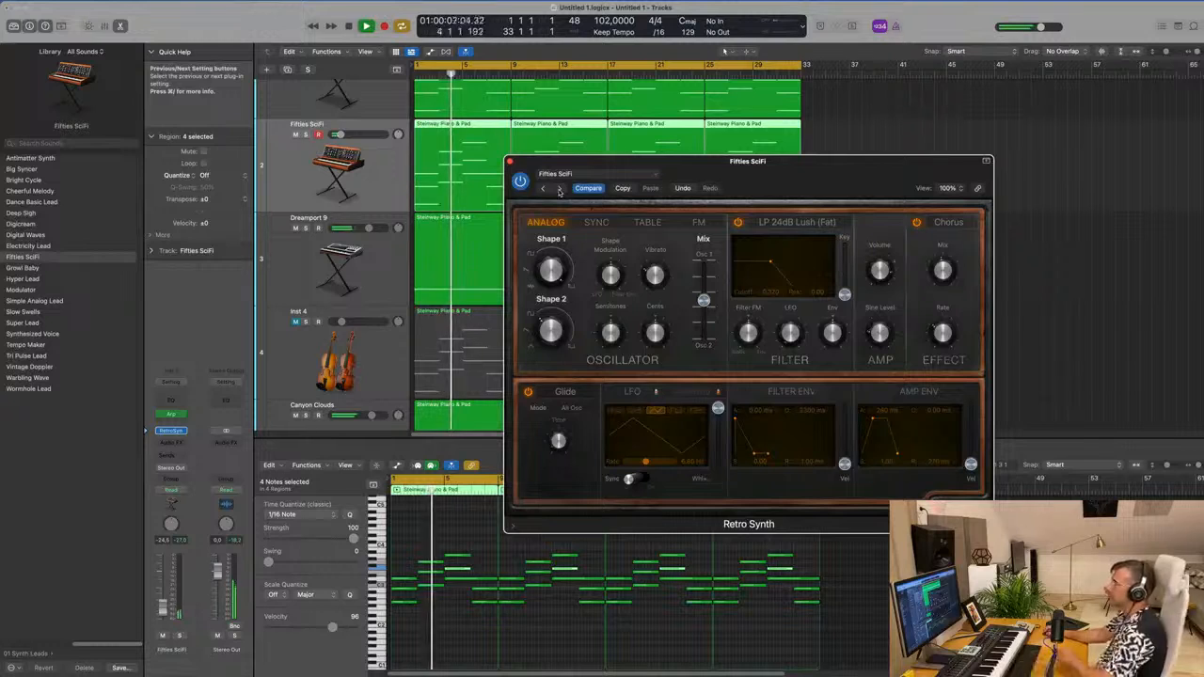
pyautogui.click(560, 189)
pyautogui.click(560, 189)
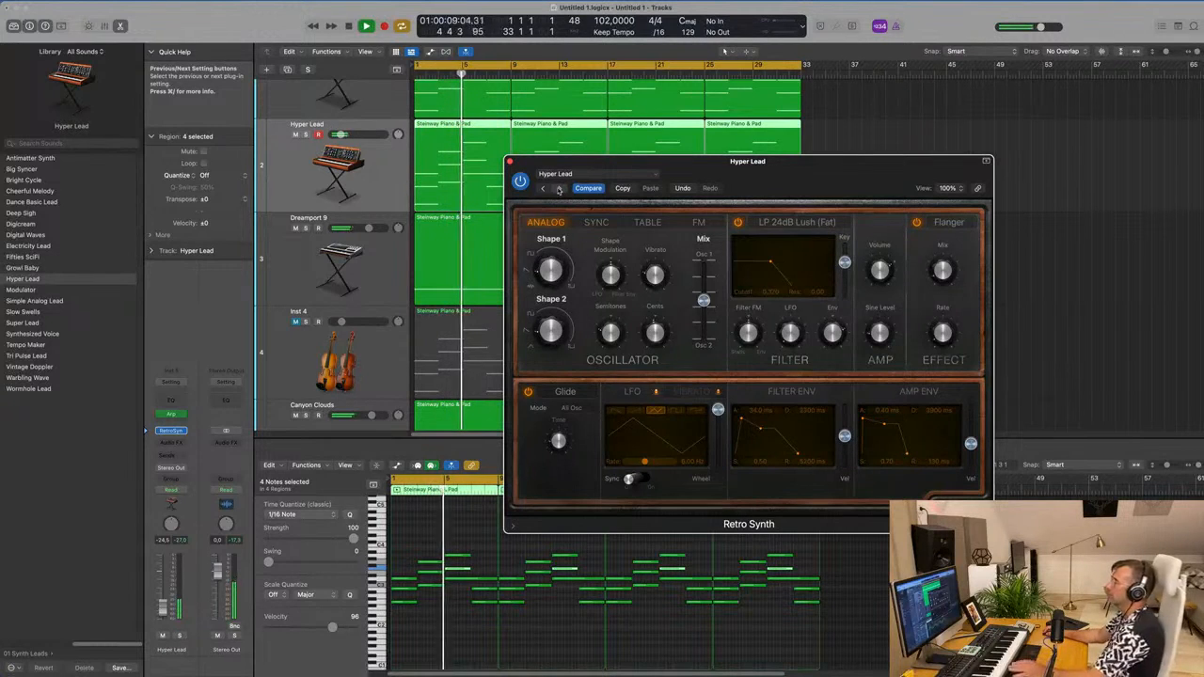
pyautogui.click(559, 189)
pyautogui.click(558, 190)
pyautogui.click(559, 189)
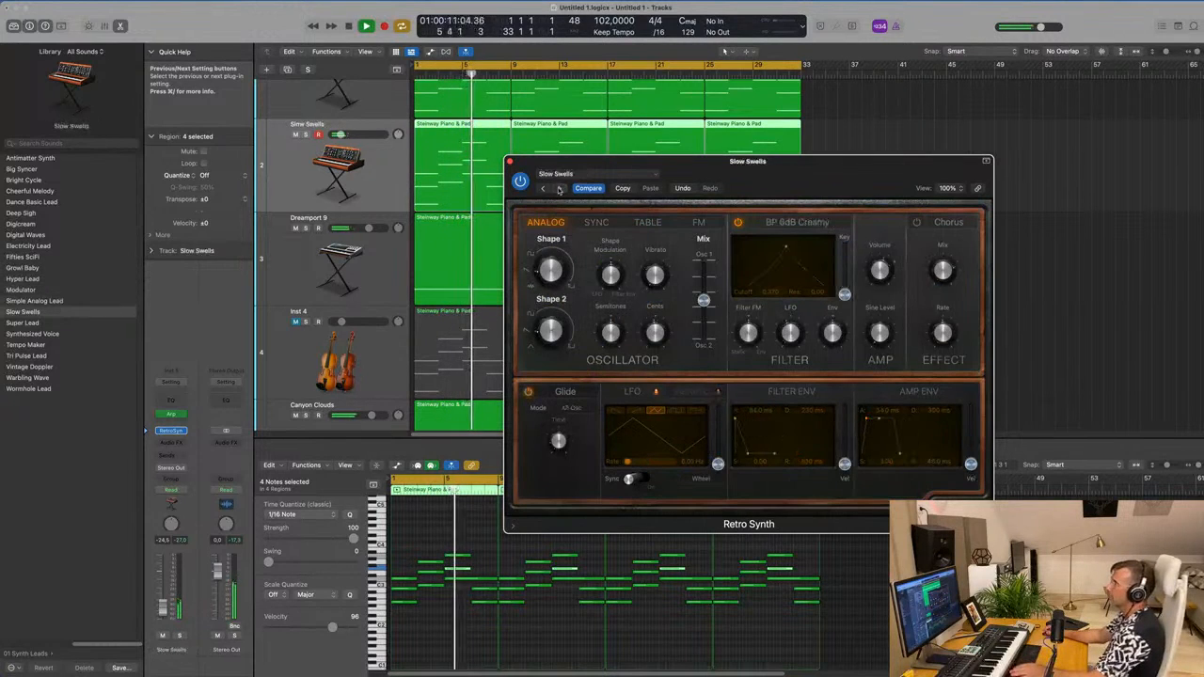
pyautogui.click(559, 189)
pyautogui.click(559, 189)
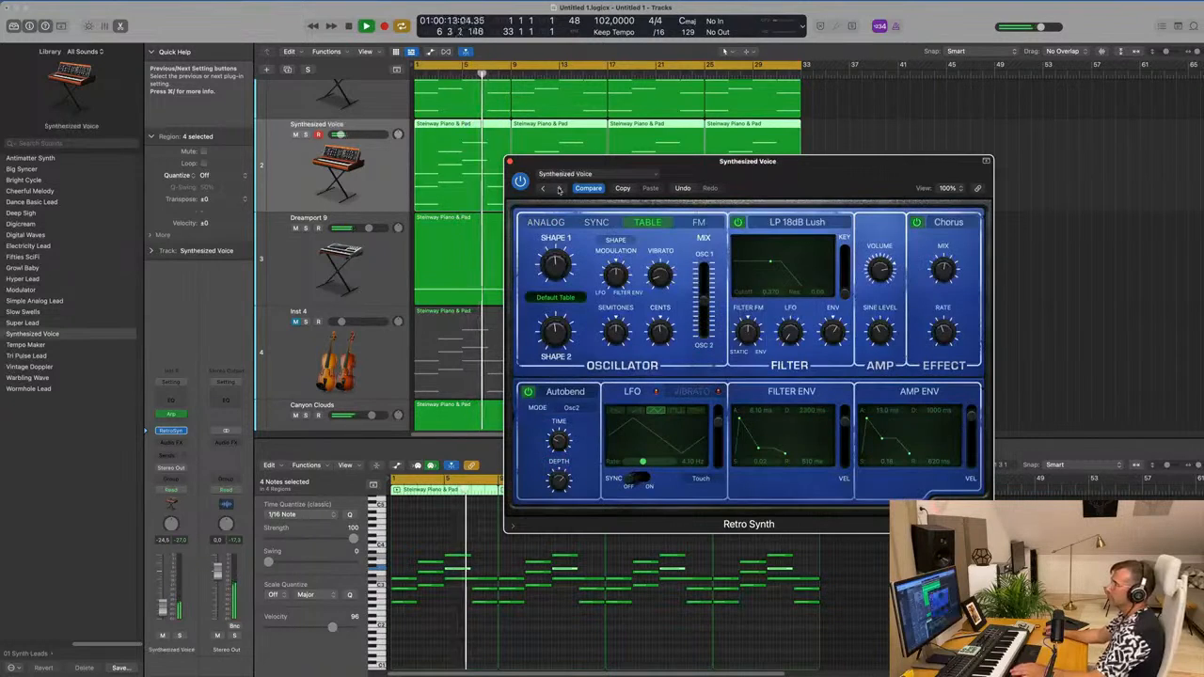
pyautogui.click(560, 189)
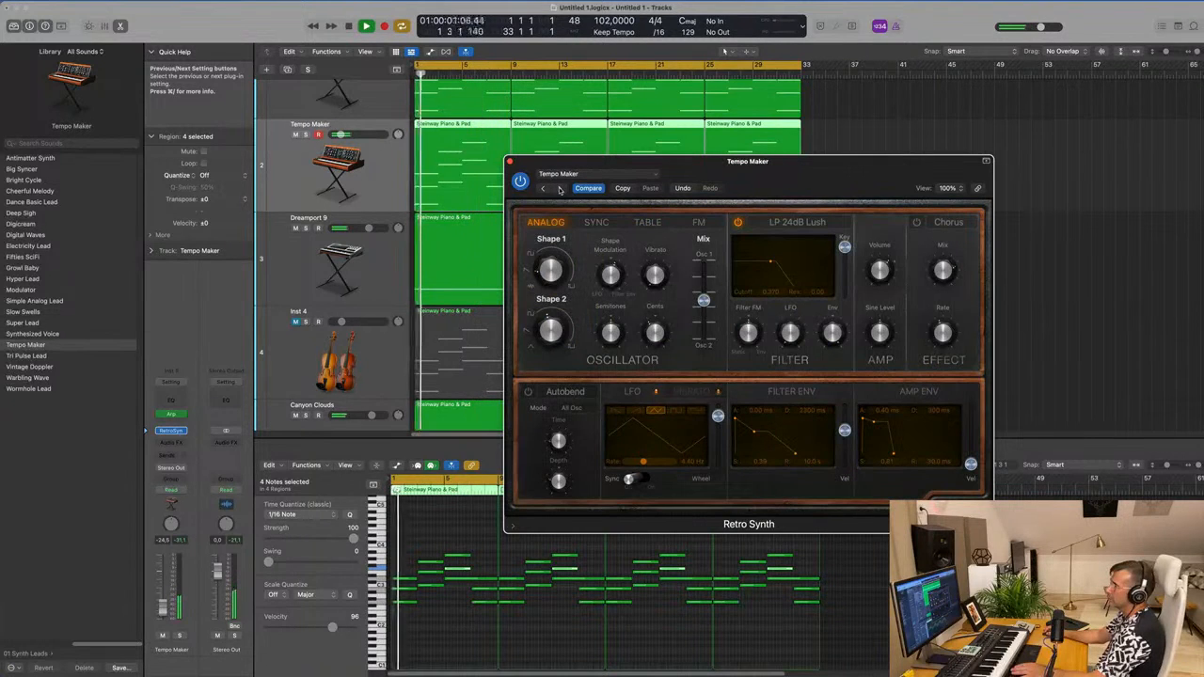
# Lower the Tempo Maker preset's filter cutoff, reduce the track volume to about -28 dB, and replay from the start
pyautogui.moveTo(559, 190); pyautogui.dragTo(499, 237)
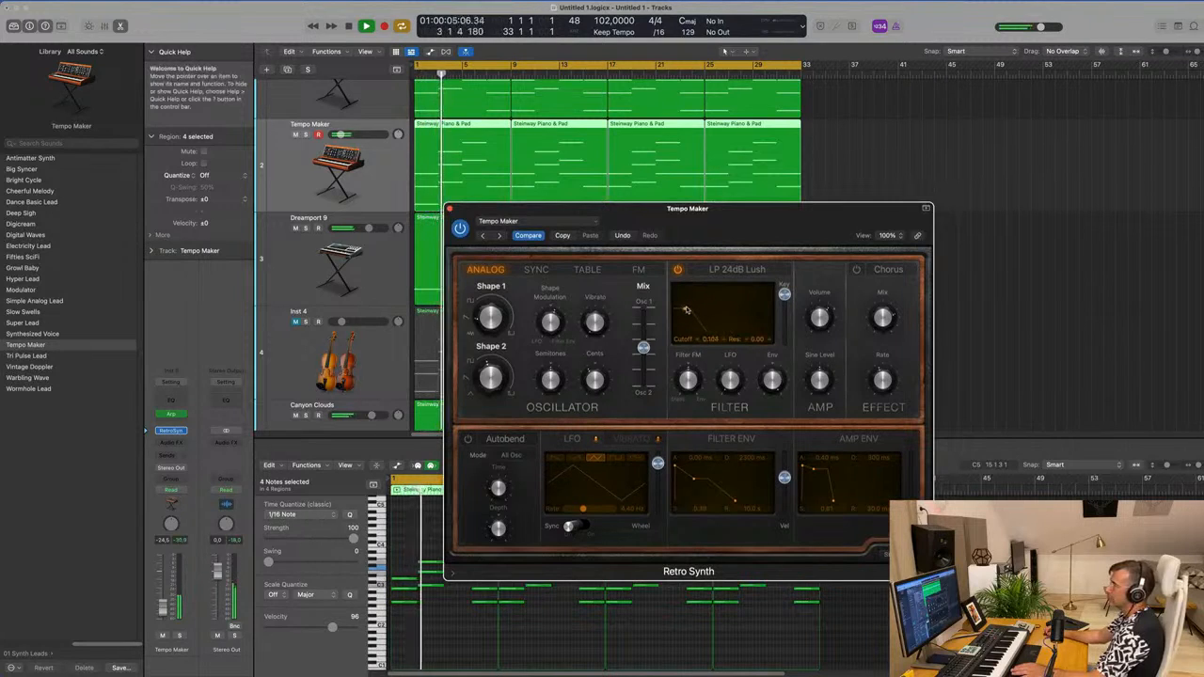
pyautogui.click(450, 209)
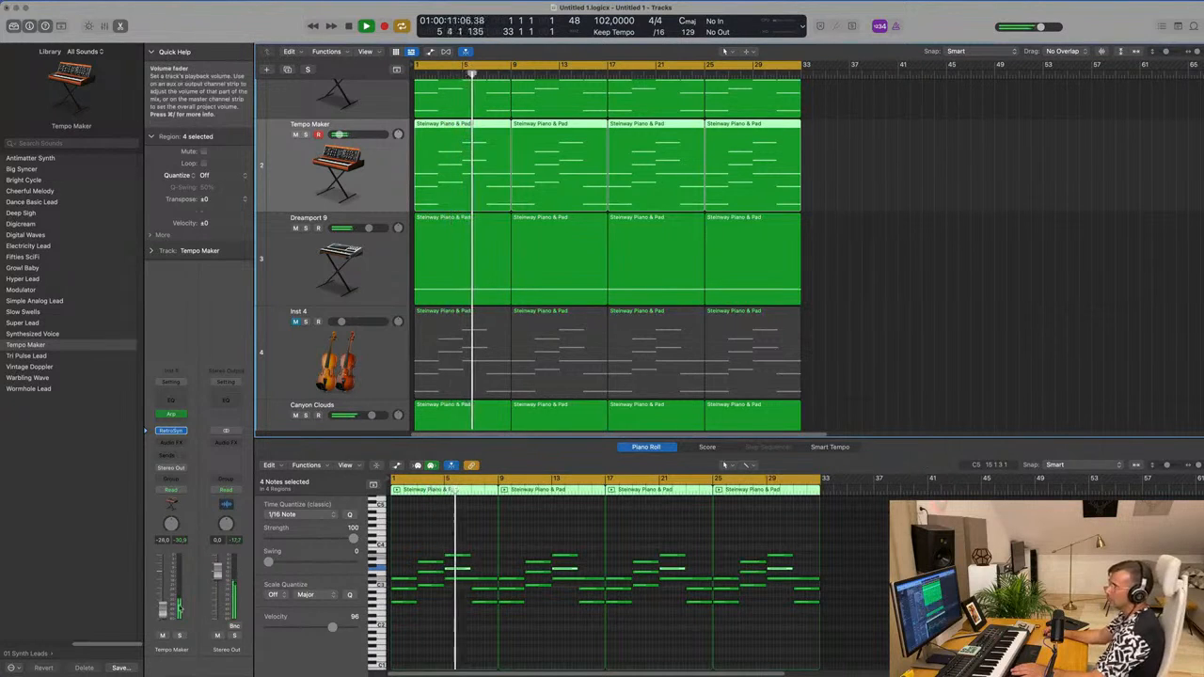
pyautogui.scroll(5, 607, 274)
pyautogui.press('Return')
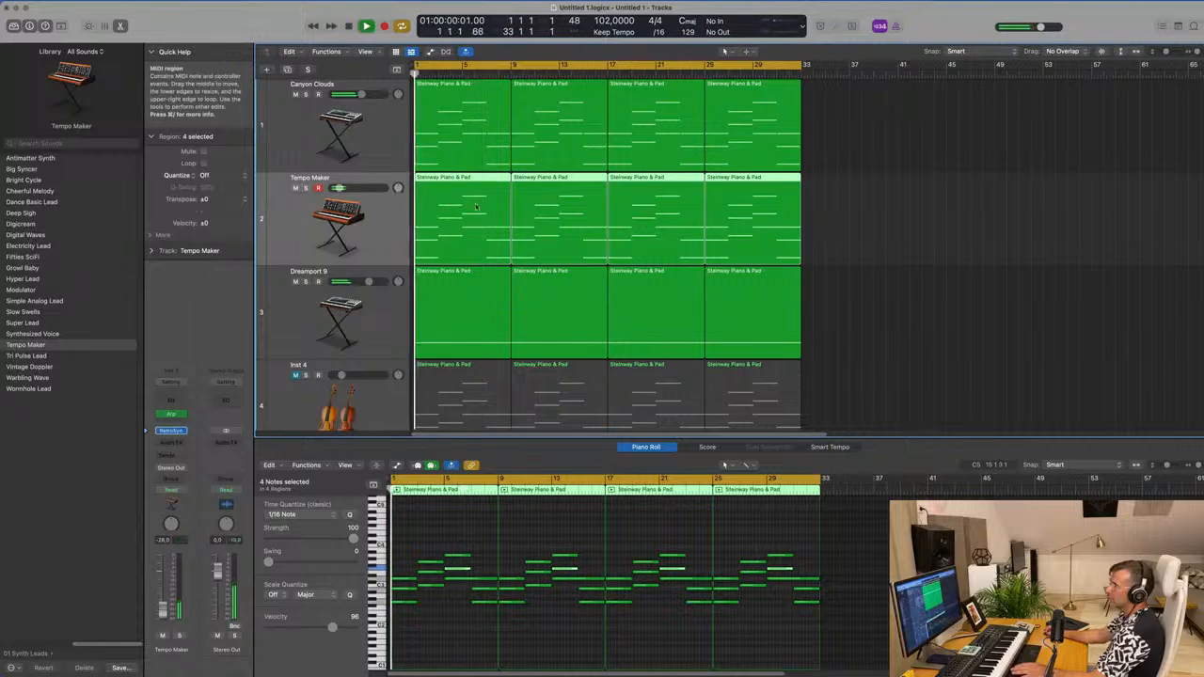
# Mute the first Canyon Clouds track during playback and reselect the Tempo Maker track
pyautogui.click(382, 126)
pyautogui.click(295, 95)
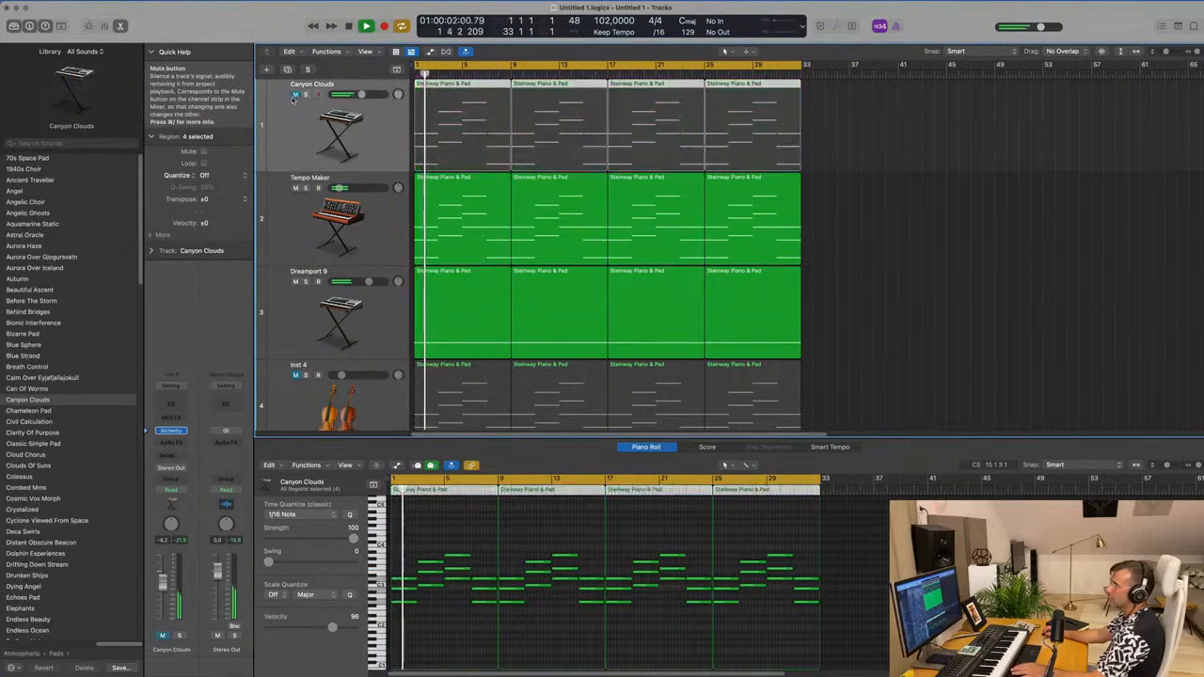
pyautogui.click(384, 325)
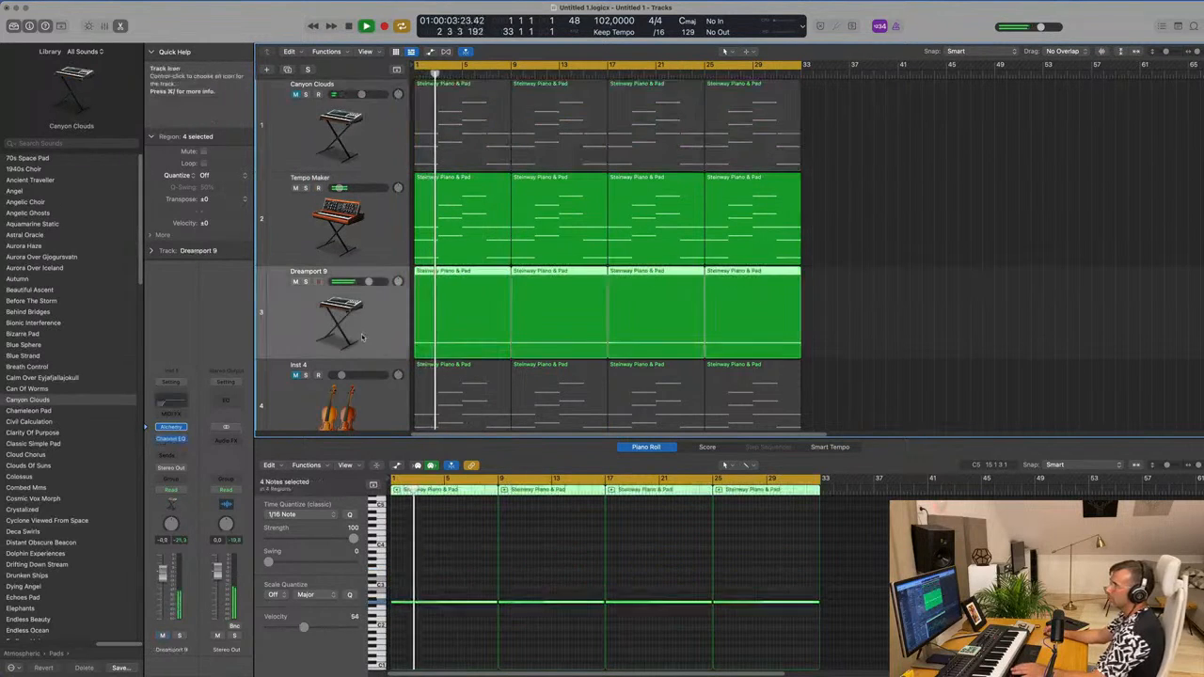
pyautogui.scroll(-3, 387, 329)
pyautogui.scroll(4, 413, 330)
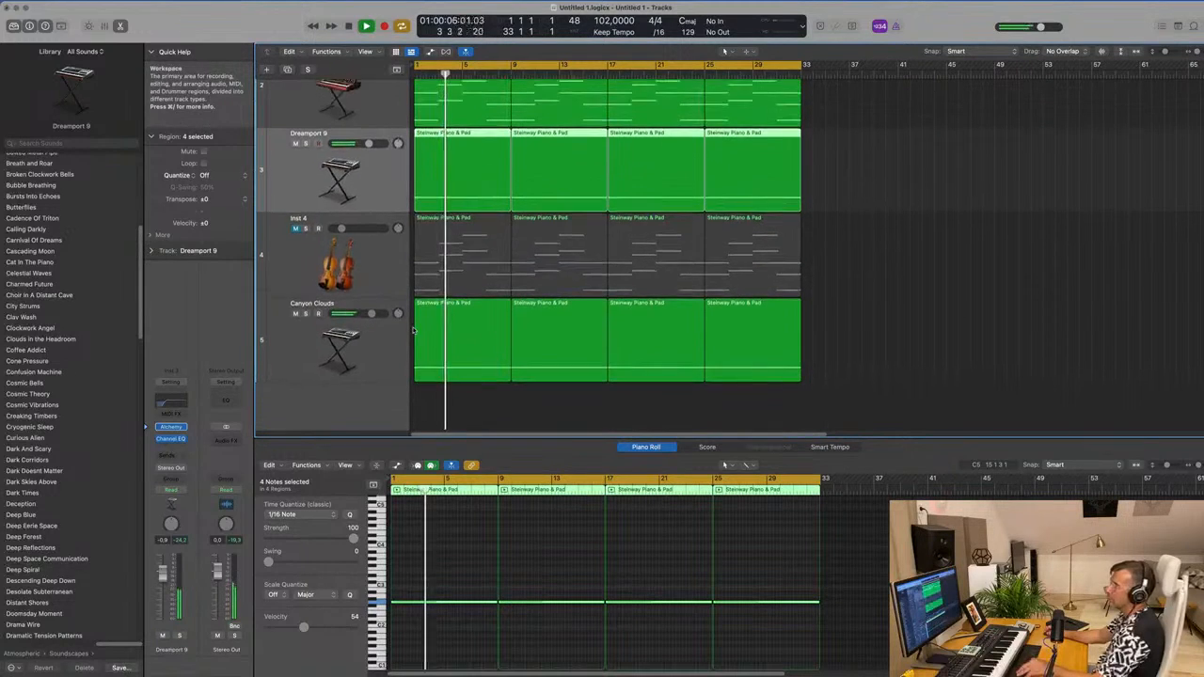
pyautogui.click(386, 157)
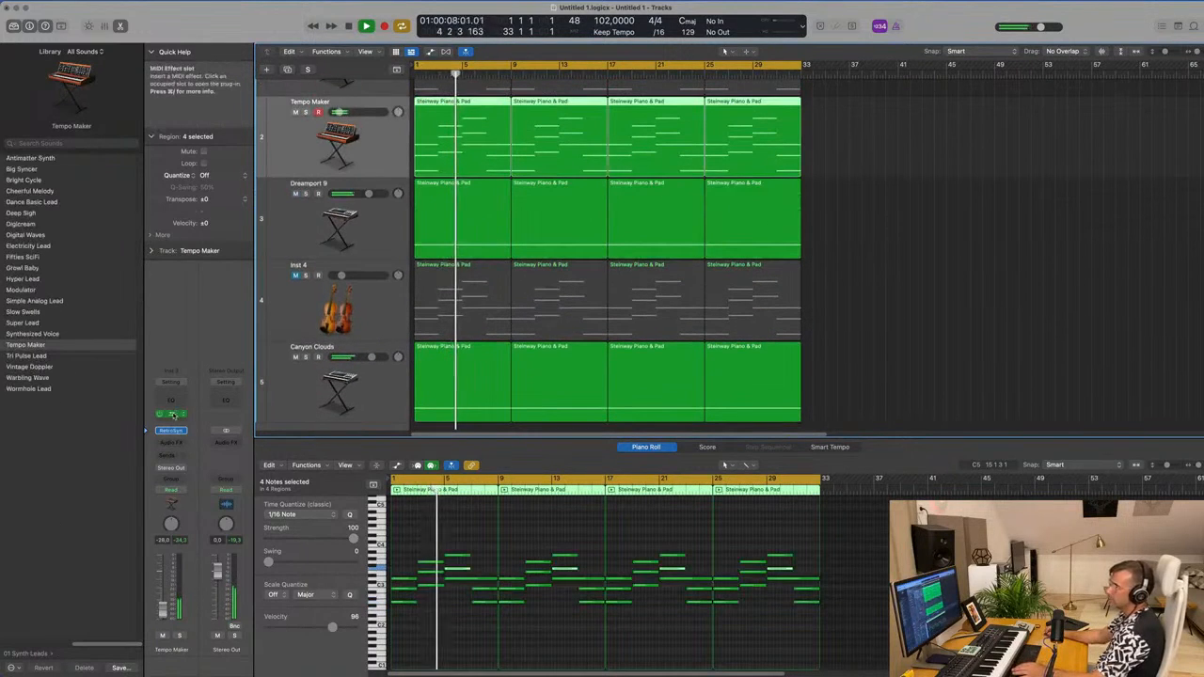
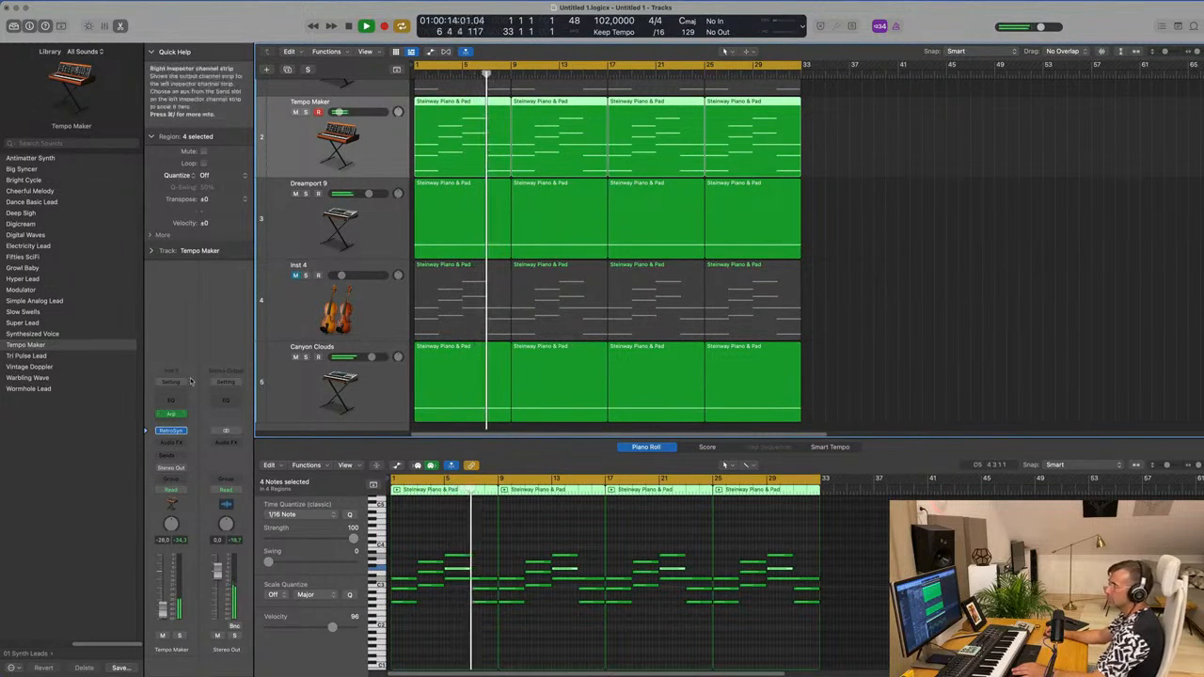
# Try variation 1 in the Tempo Maker track's Arpeggiator, return to variation 2, set the octave range to 2 and close it
pyautogui.click(172, 415)
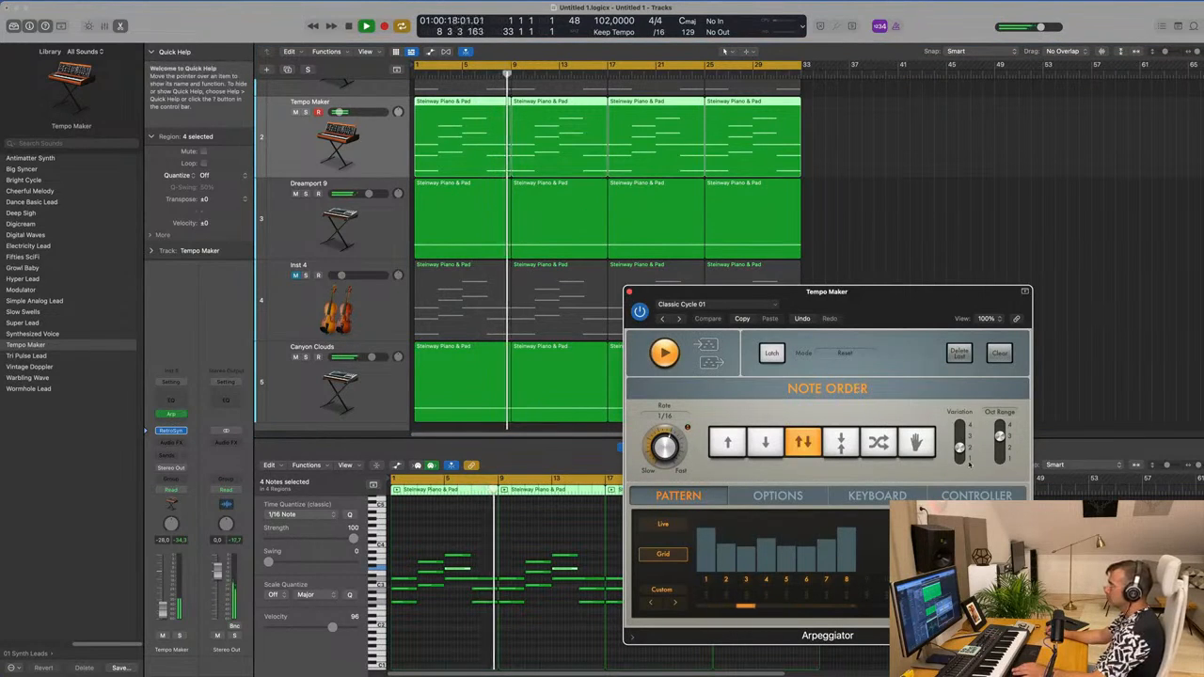
pyautogui.moveTo(961, 449); pyautogui.dragTo(961, 476)
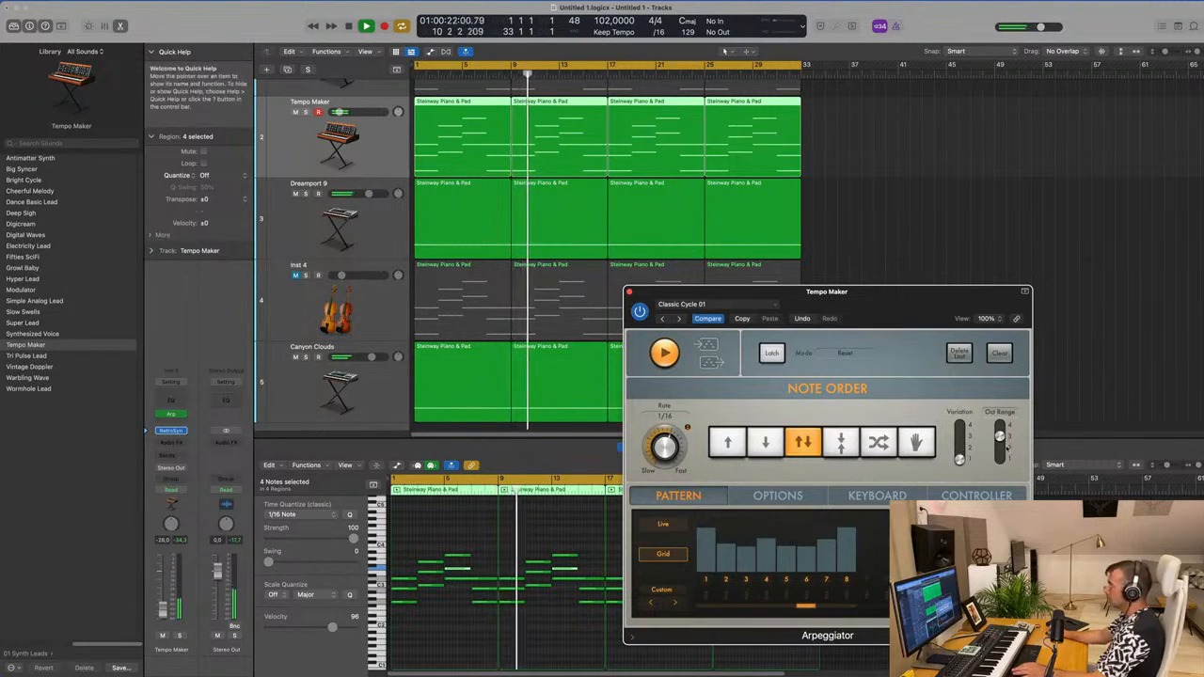
pyautogui.click(1008, 448)
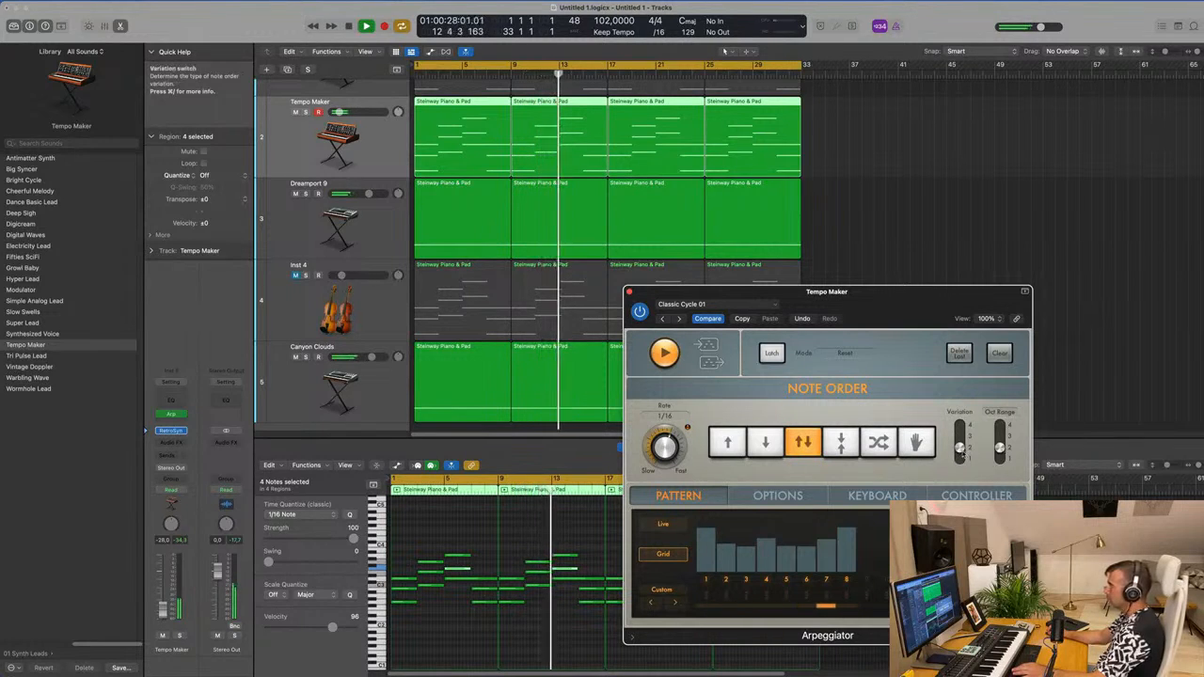
pyautogui.moveTo(922, 302); pyautogui.dragTo(815, 300)
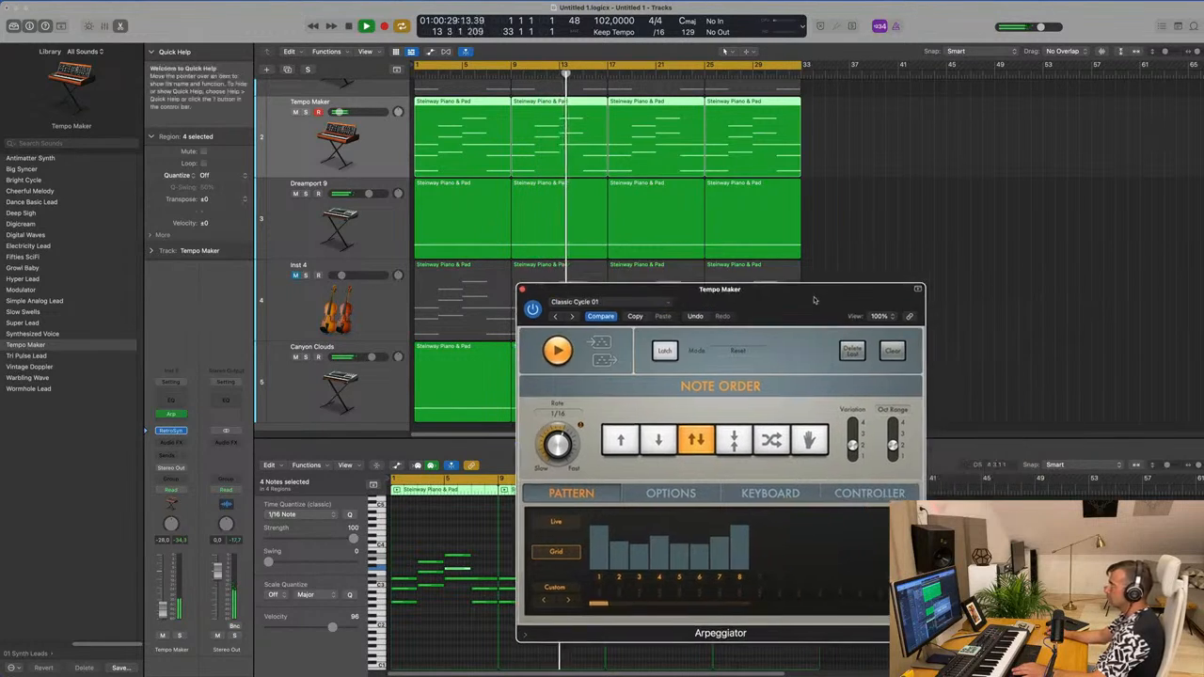
pyautogui.click(523, 290)
# Look at the Alchemy instrument on the Dreamport 9 track, close it and return to the Tempo Maker track
pyautogui.click(367, 225)
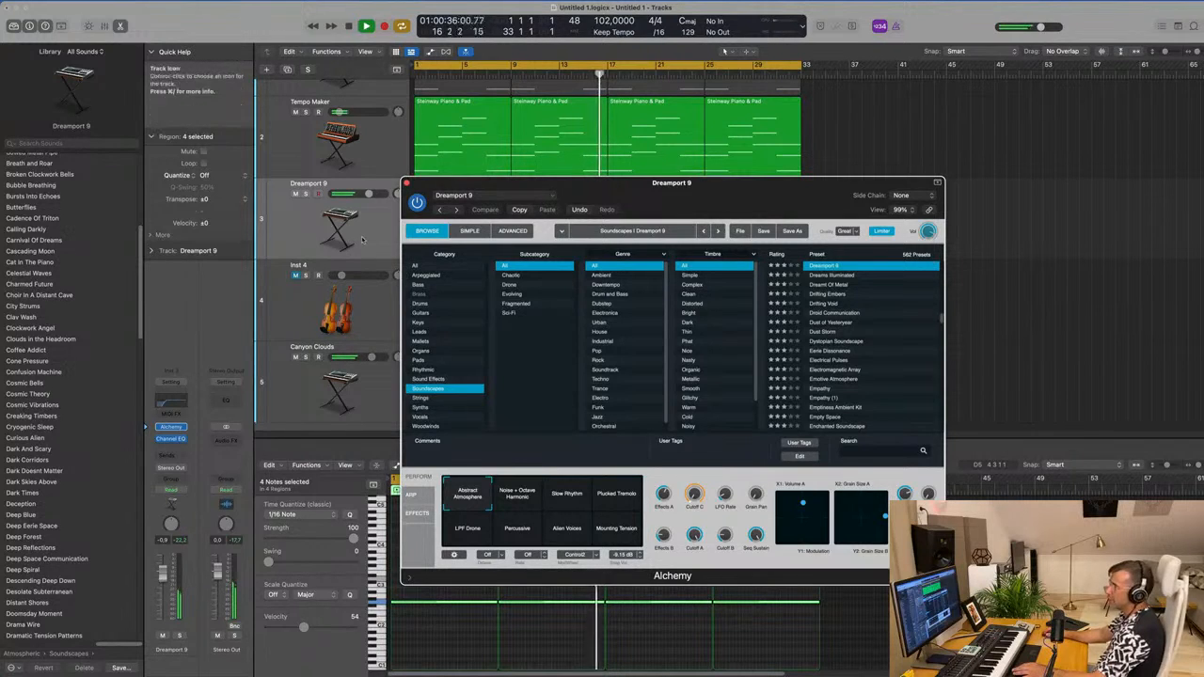
pyautogui.click(171, 427)
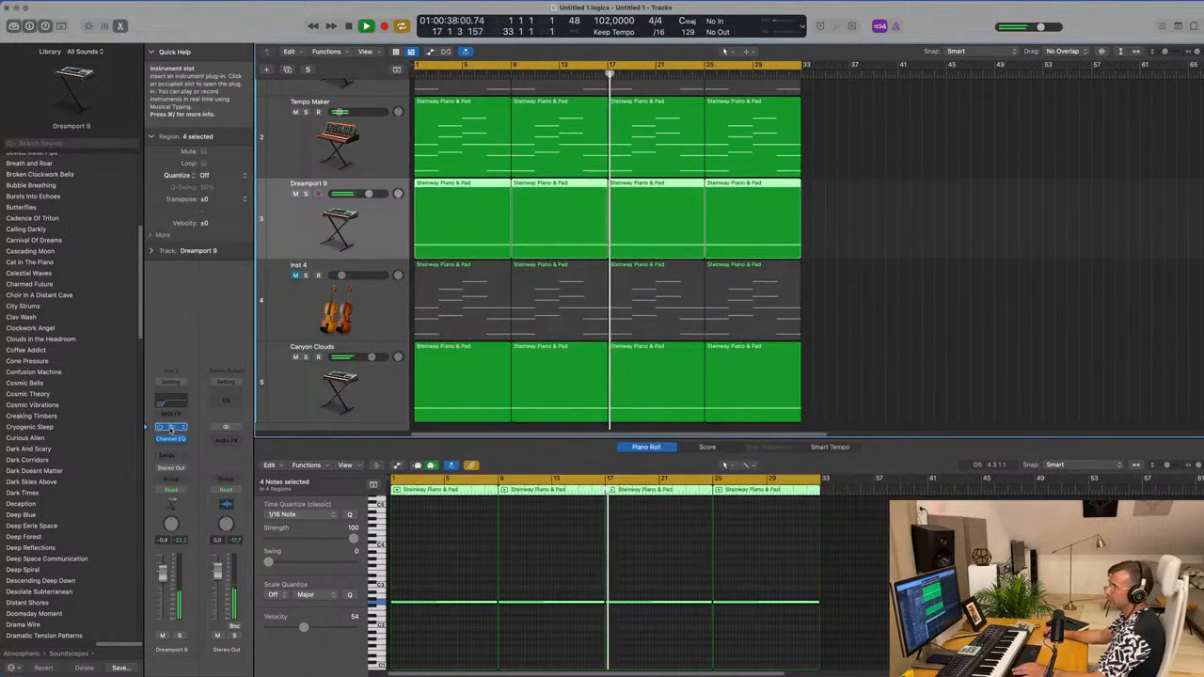
pyautogui.scroll(3, 371, 226)
pyautogui.click(372, 226)
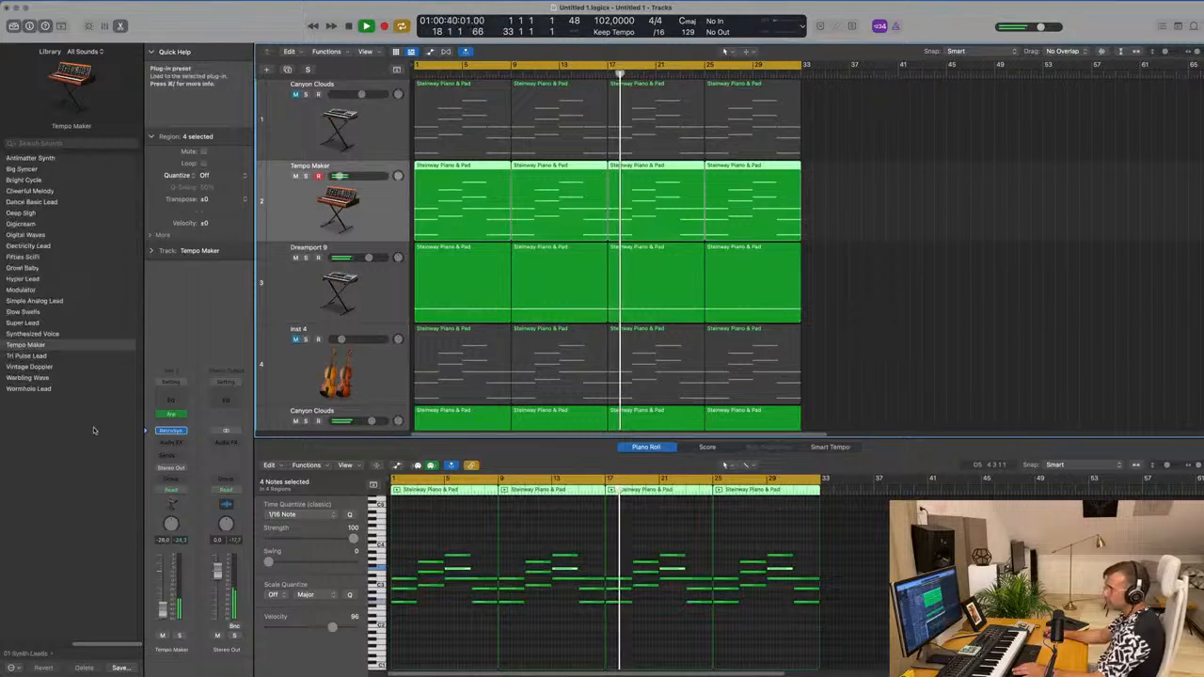
# Reopen the Arpeggiator and Retro Synth, and audition the synth's presets from Tri Pulse Lead through to Chillout Pad
pyautogui.click(171, 415)
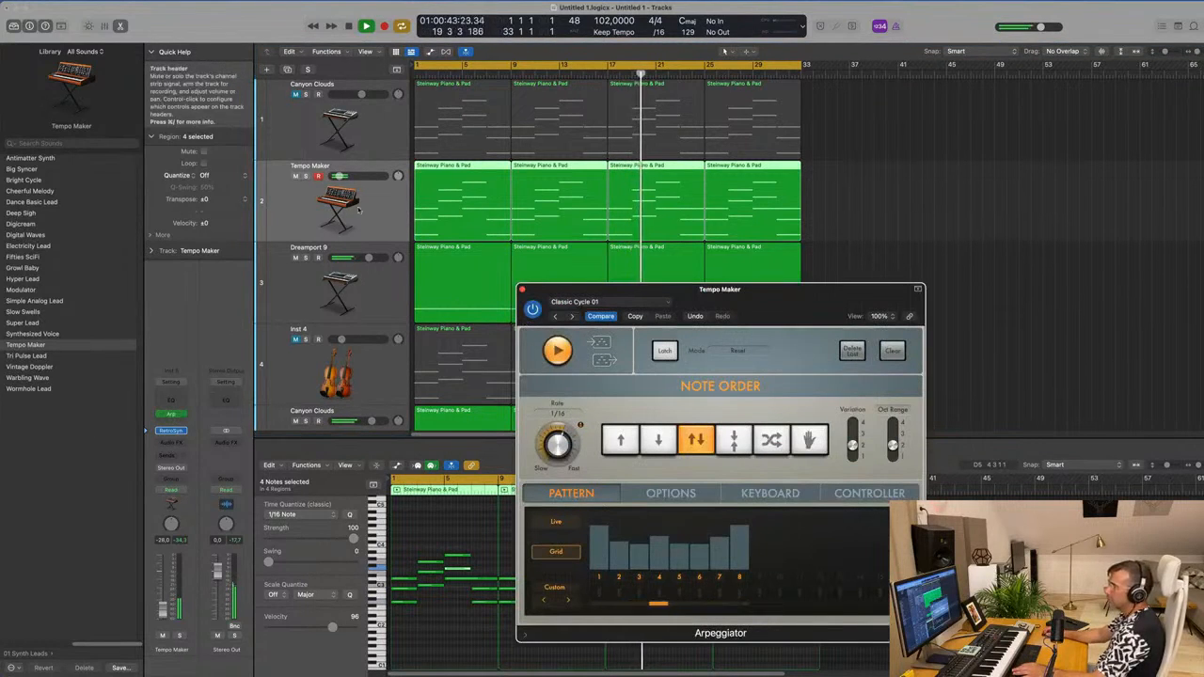
pyautogui.click(173, 431)
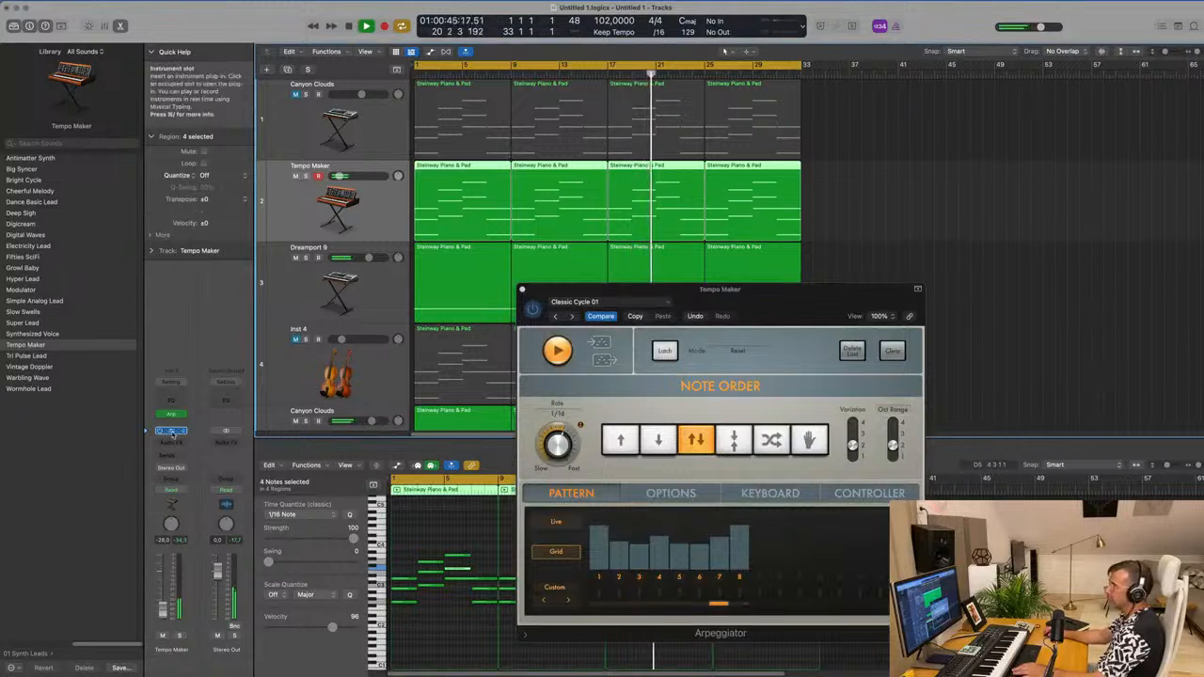
pyautogui.click(171, 431)
pyautogui.click(500, 236)
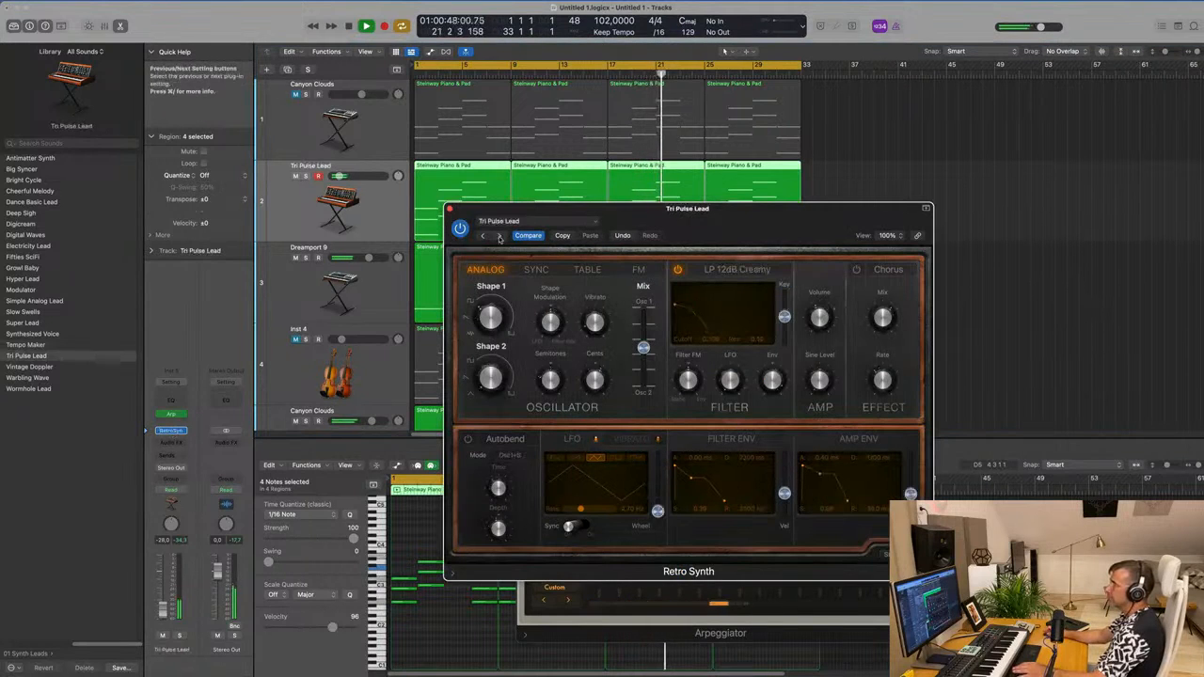
pyautogui.click(501, 236)
pyautogui.click(501, 236)
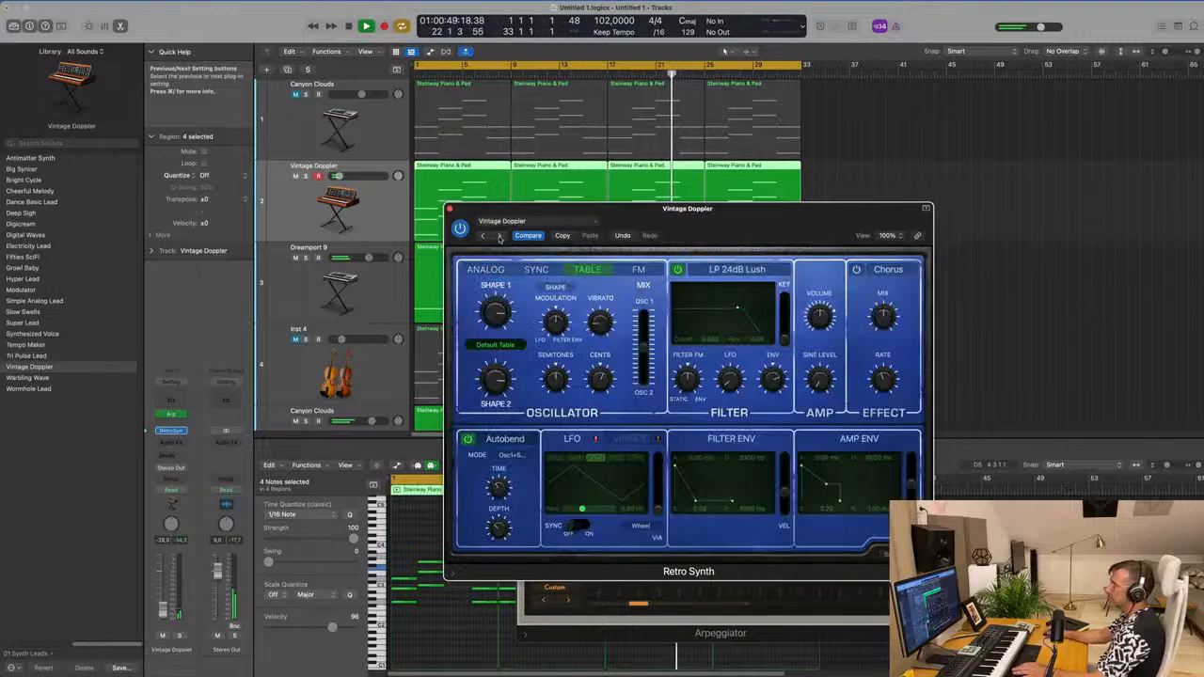
pyautogui.click(501, 236)
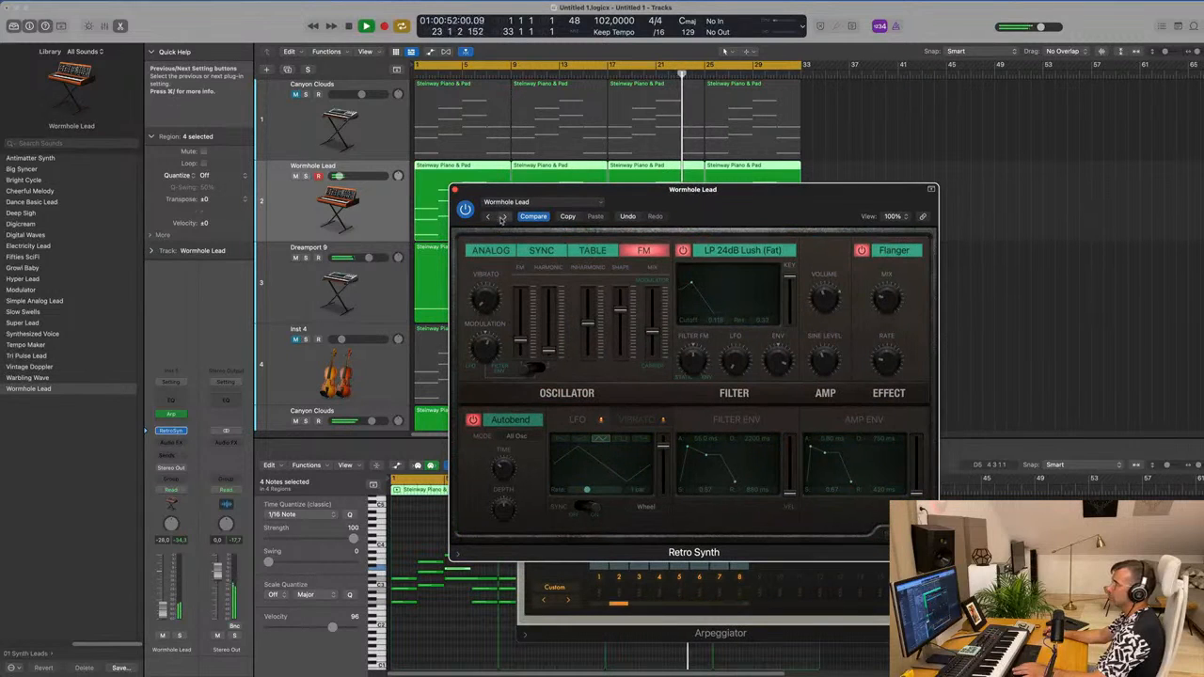
pyautogui.click(503, 216)
pyautogui.click(504, 217)
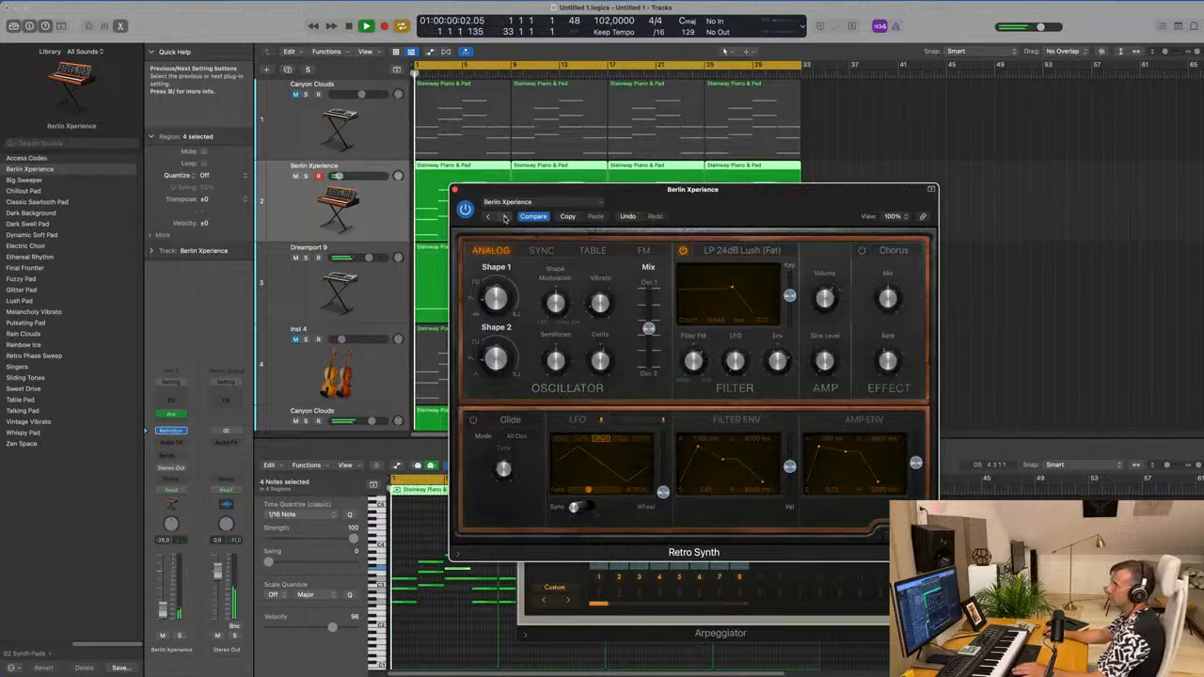
pyautogui.click(504, 216)
pyautogui.click(503, 217)
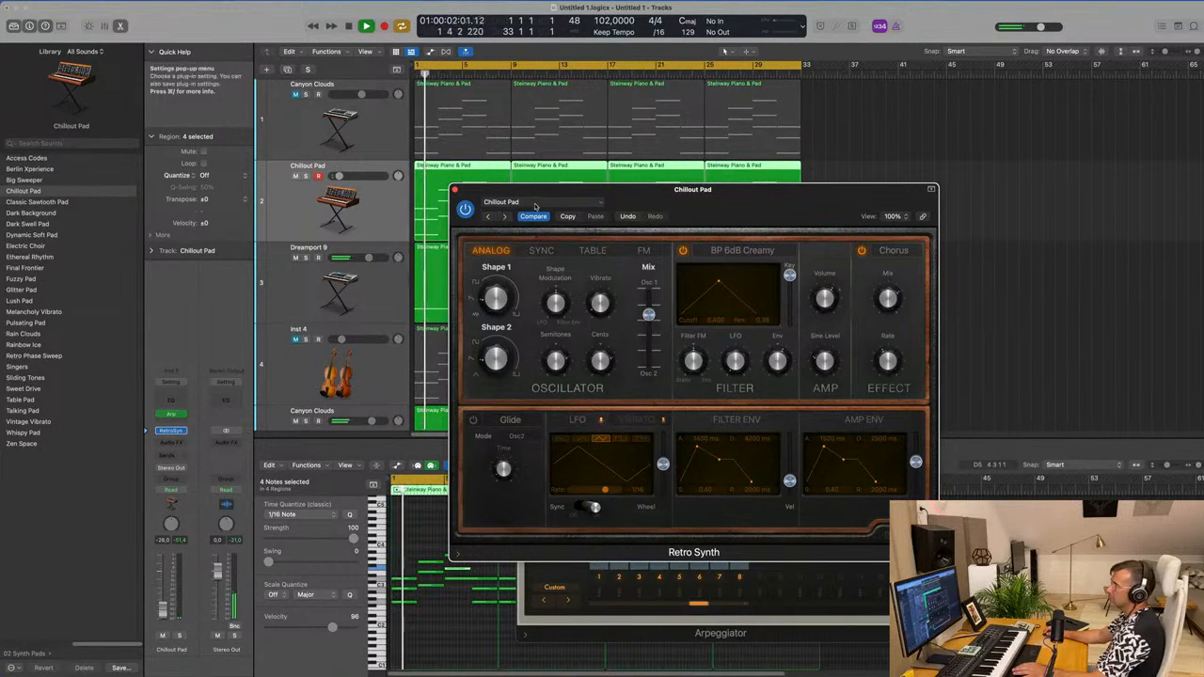
# Load the Mellow Brass preset in Retro Synth, compare it with the other Synth Brass presets, and close the synth with Mellow Brass chosen
pyautogui.click(535, 204)
pyautogui.moveTo(569, 431)
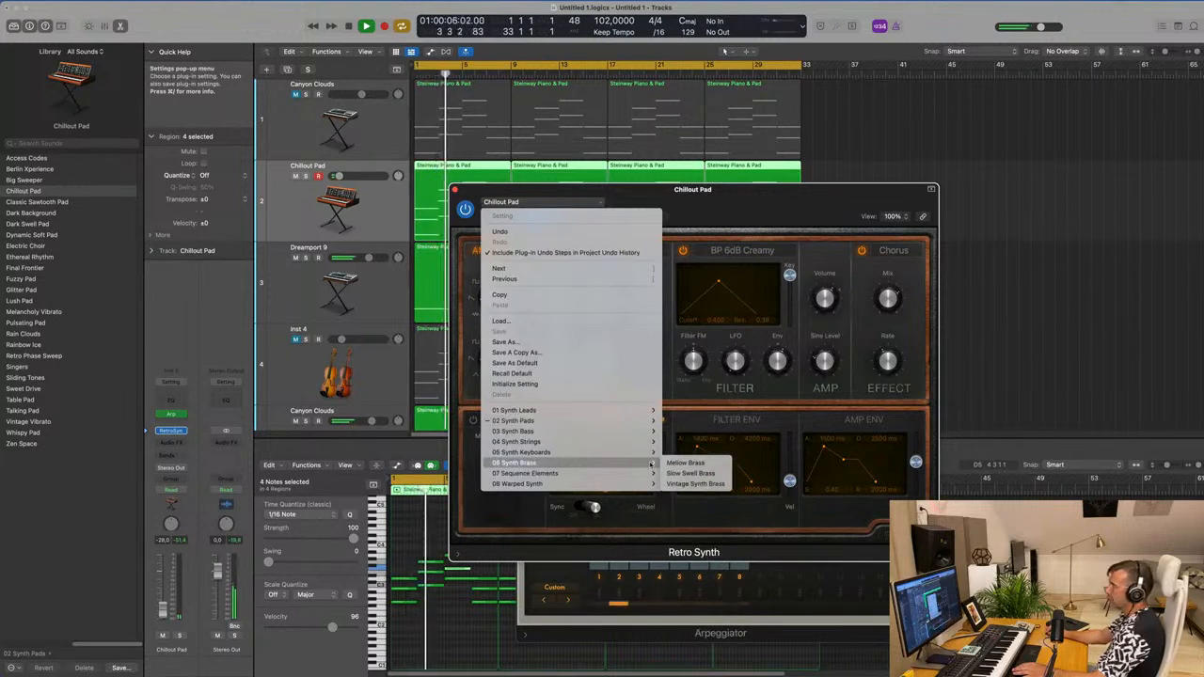
pyautogui.click(685, 464)
pyautogui.moveTo(698, 194); pyautogui.dragTo(722, 233)
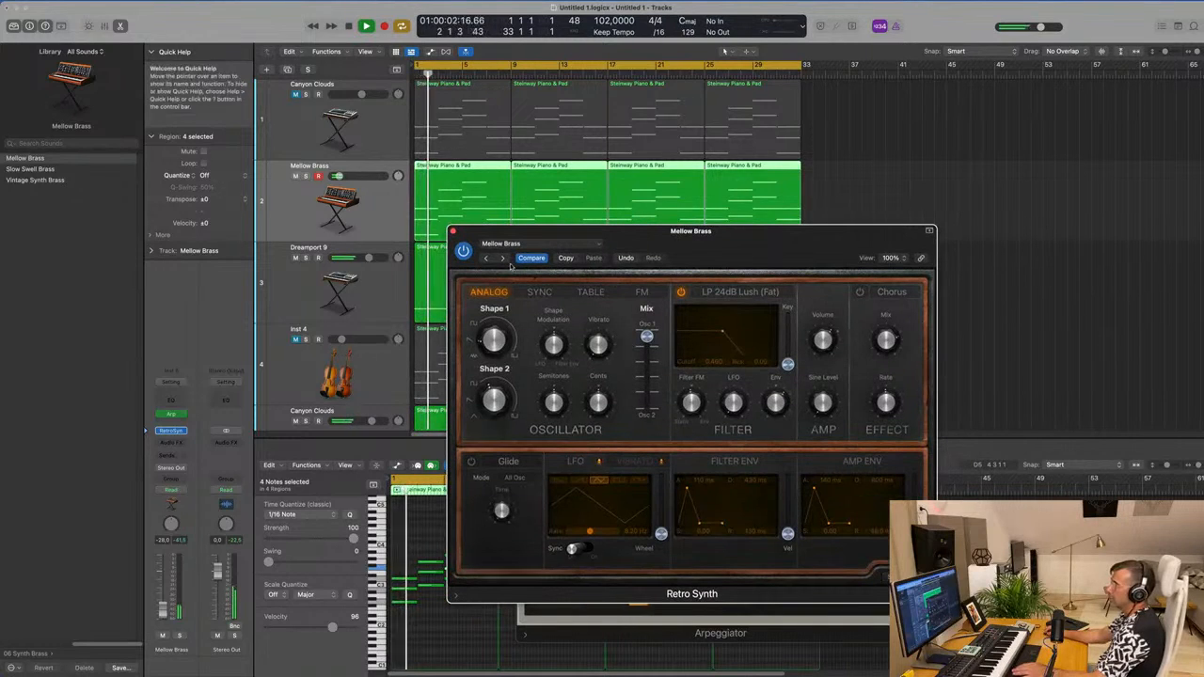
pyautogui.click(504, 260)
pyautogui.click(504, 260)
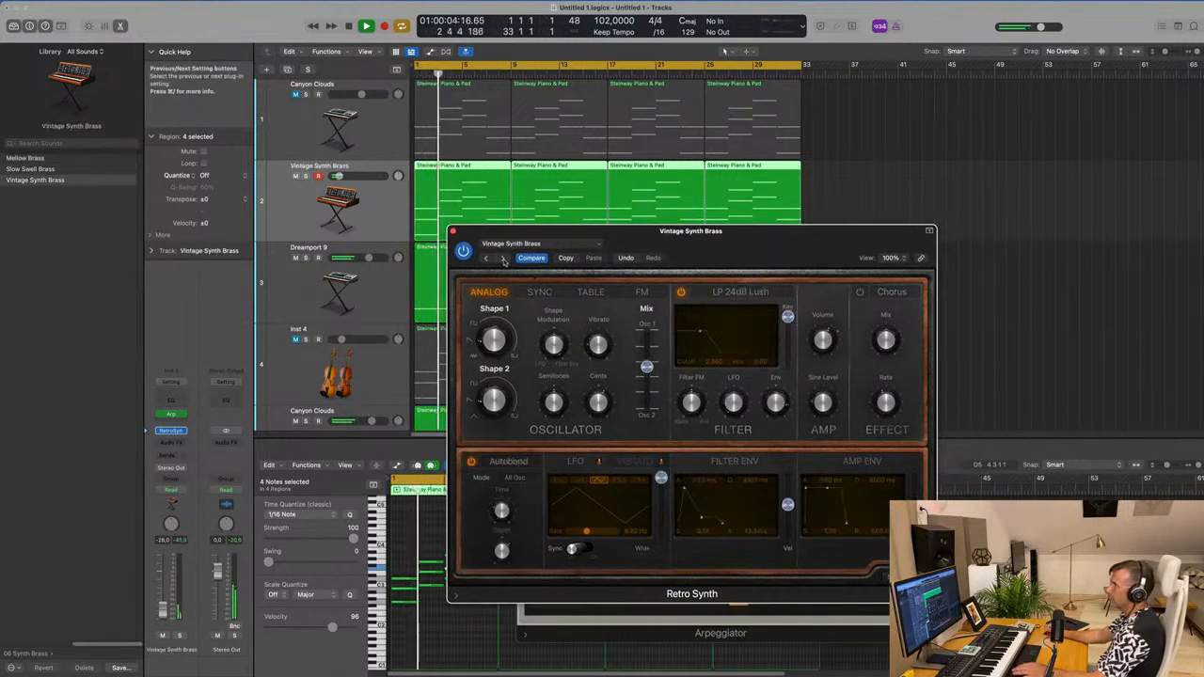
pyautogui.click(485, 259)
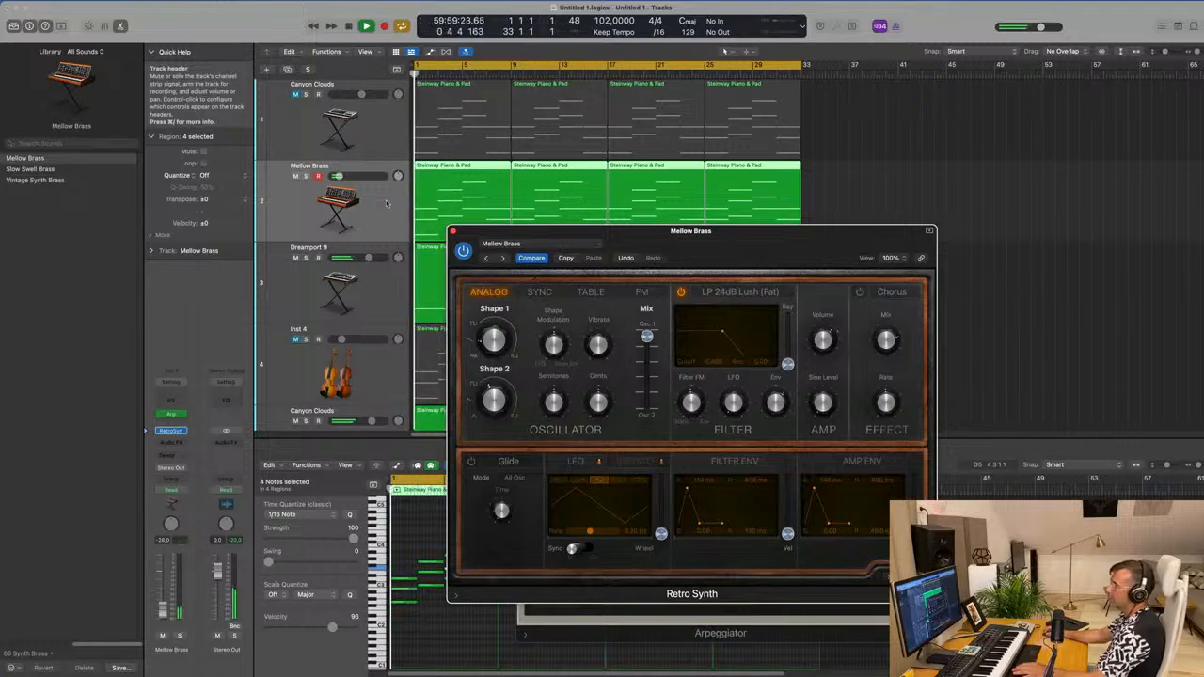
pyautogui.click(453, 231)
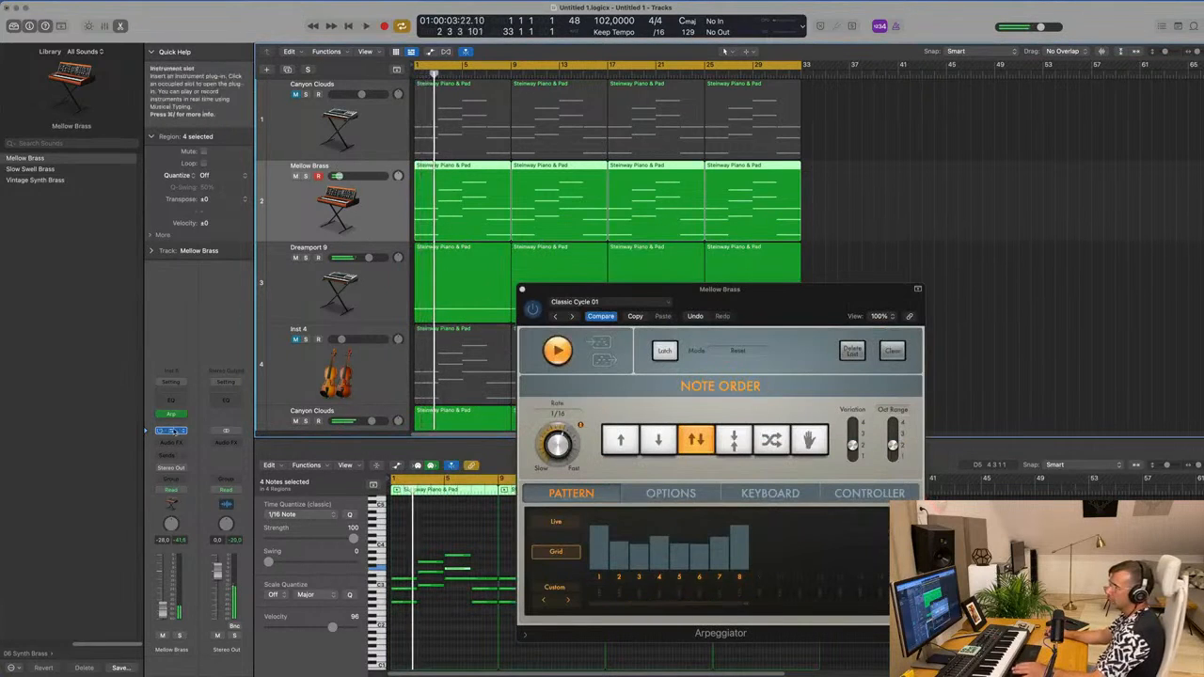
# Audition the Arpeggiator at 1/8 and 1/8 triplet rates, settling on 1/16 dotted
pyautogui.moveTo(558, 443); pyautogui.dragTo(557, 453)
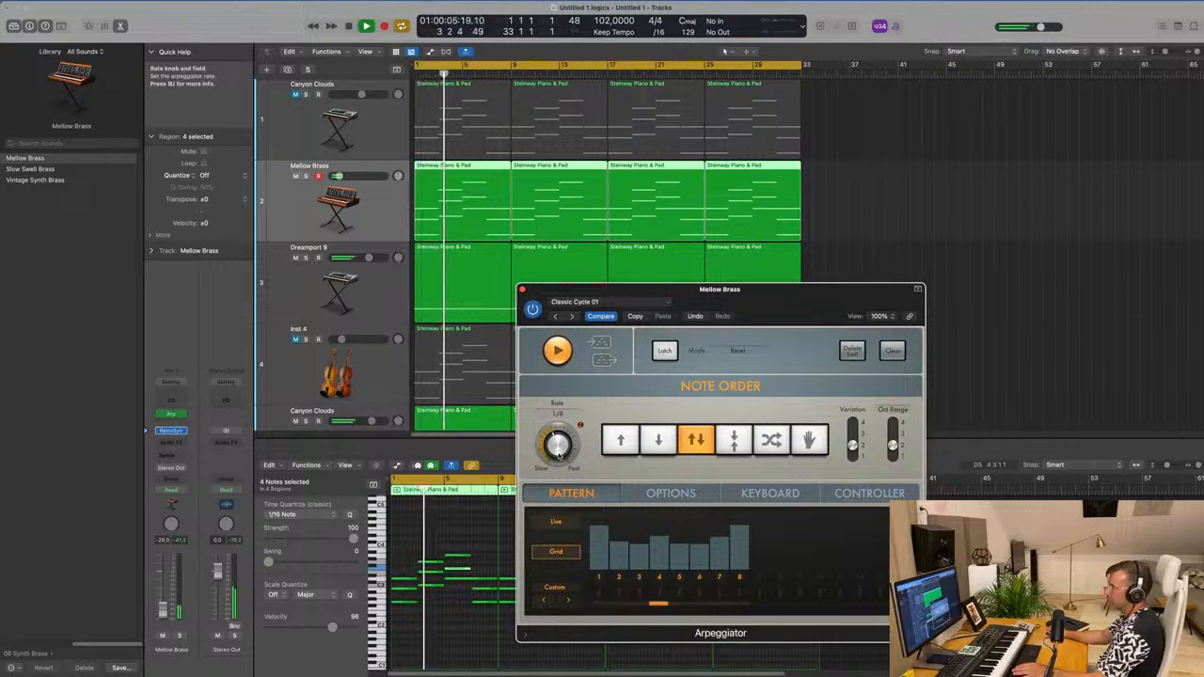
pyautogui.moveTo(559, 456); pyautogui.dragTo(561, 447)
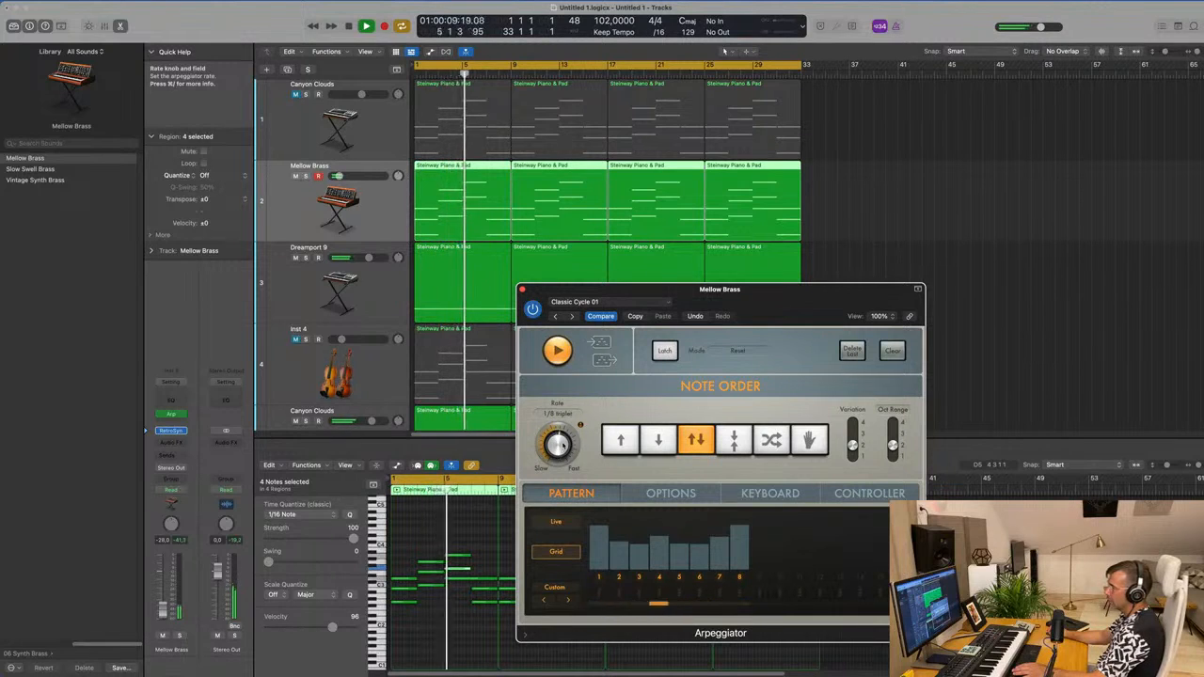
pyautogui.moveTo(785, 308); pyautogui.dragTo(717, 319)
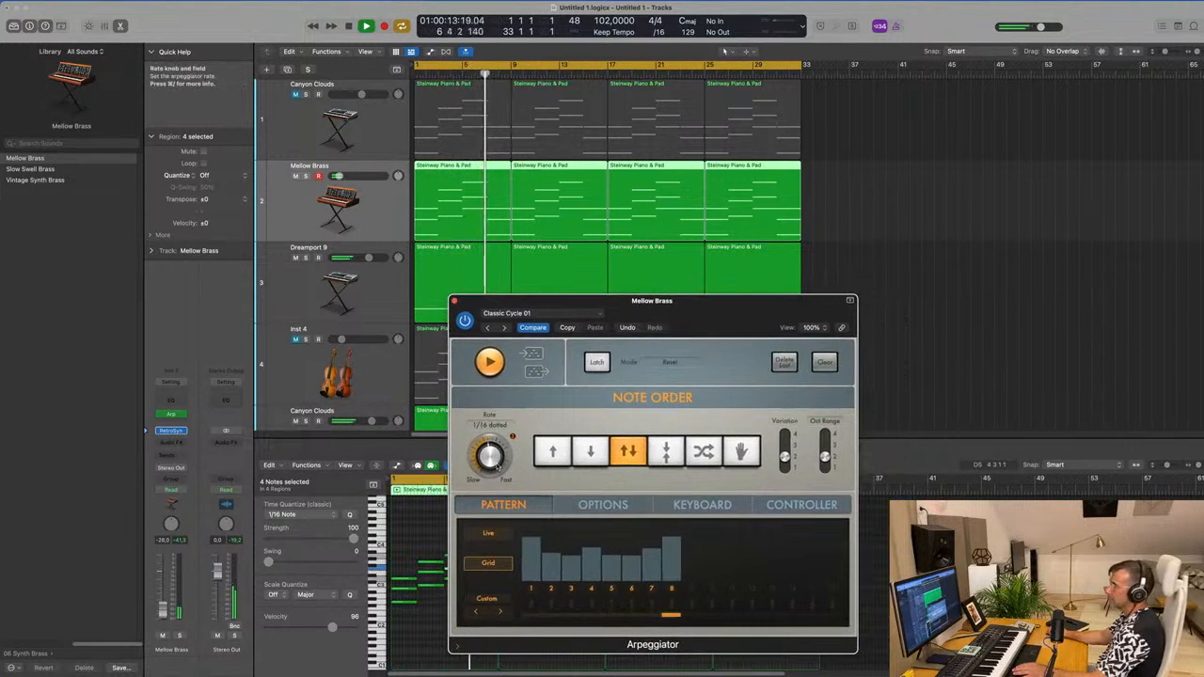
# Try the down, random, outside-in and up/down note orders in the Arpeggiator, and settle on up
pyautogui.click(587, 455)
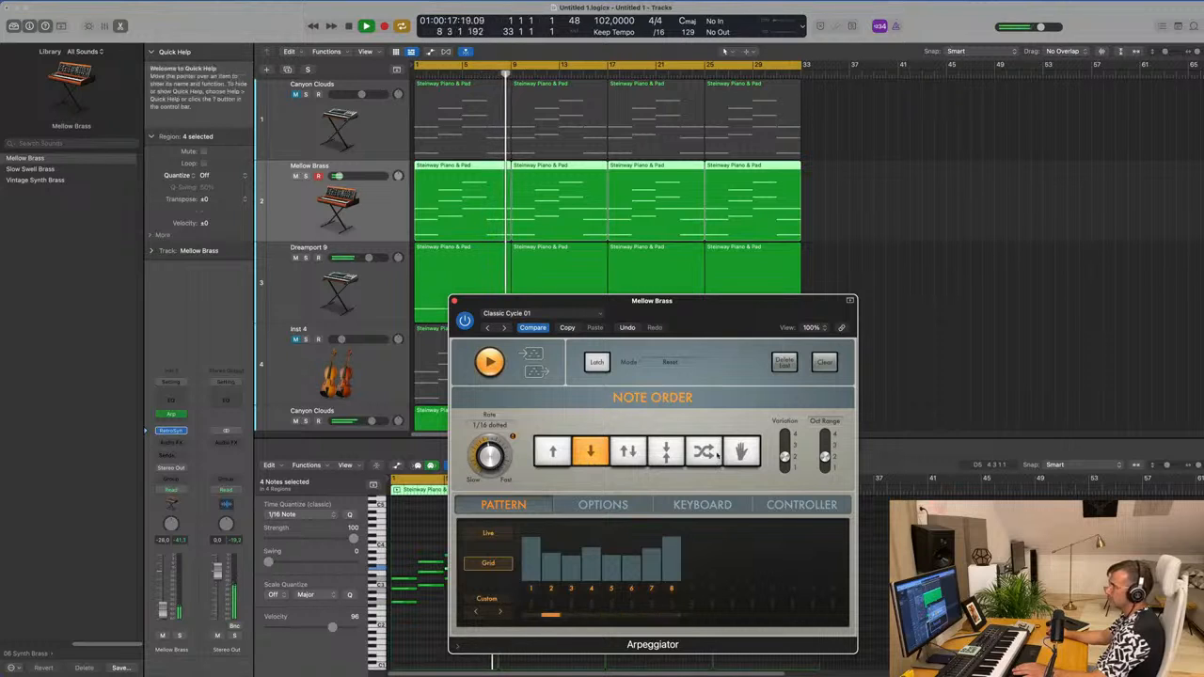
pyautogui.click(702, 455)
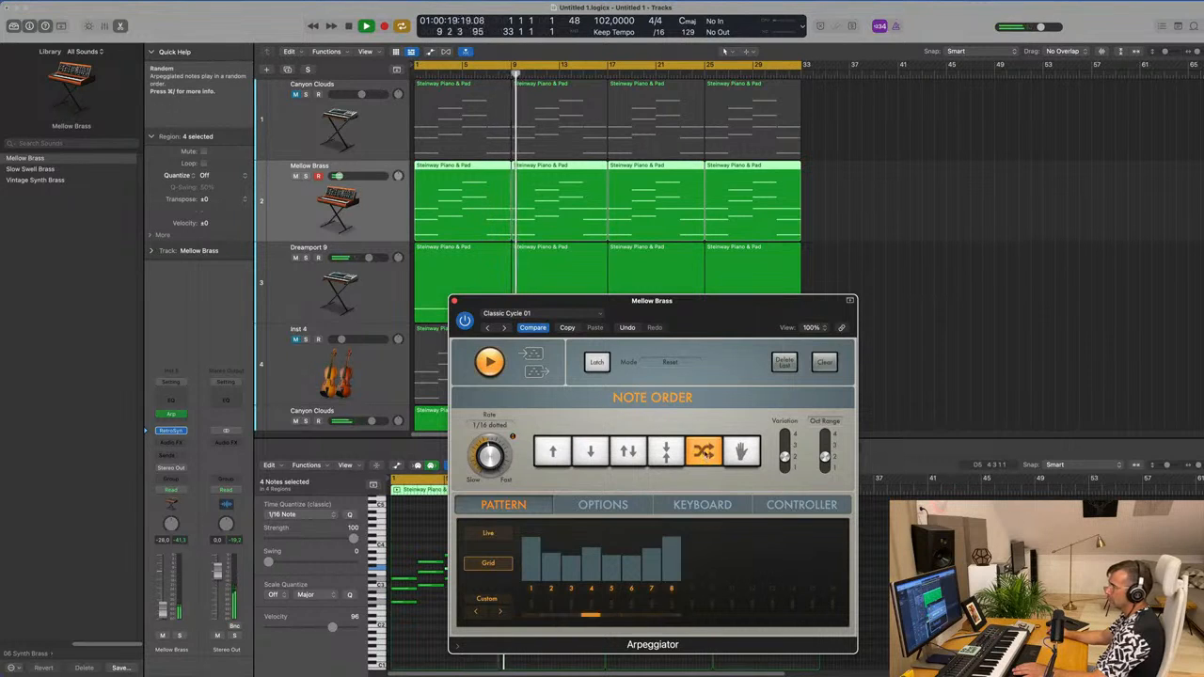
pyautogui.click(667, 455)
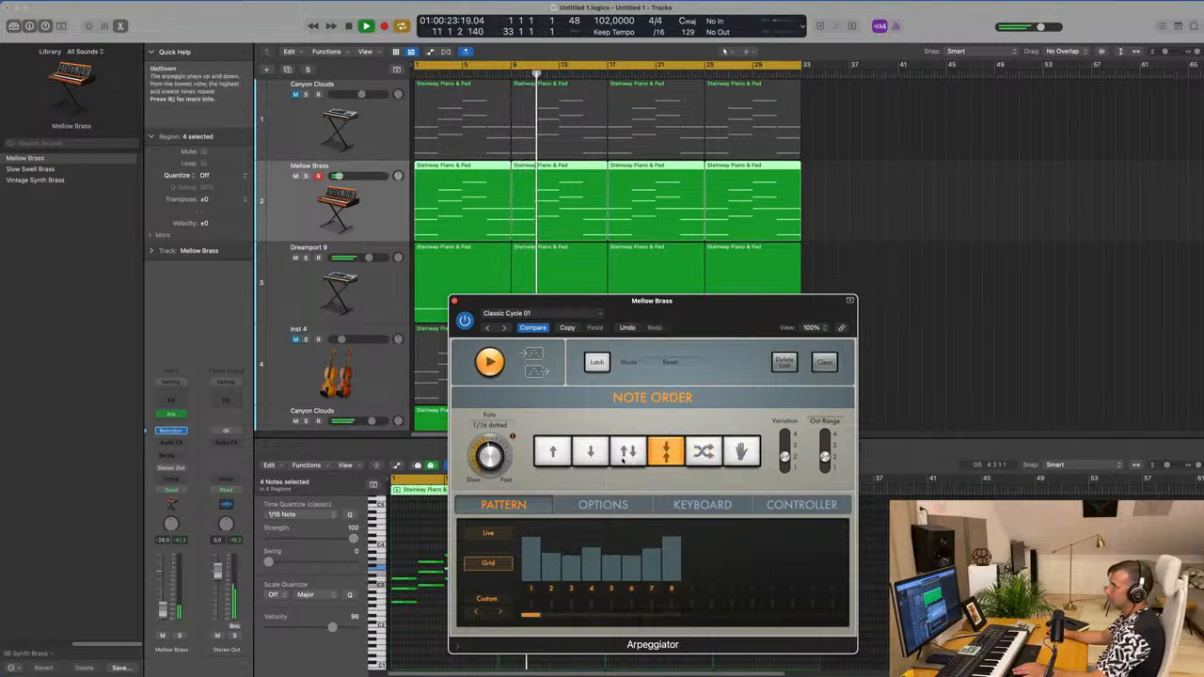
pyautogui.click(628, 454)
pyautogui.click(553, 453)
# Transpose all notes in the Mellow Brass regions down one octave and replay from the start
pyautogui.click(439, 196)
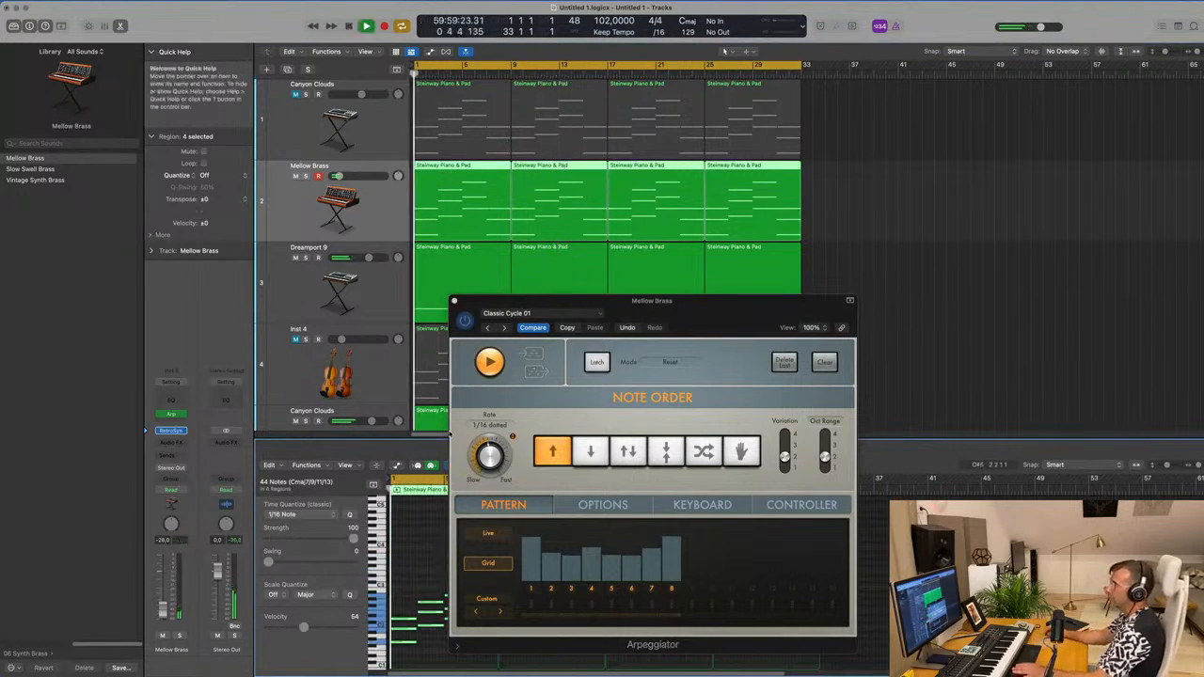
pyautogui.moveTo(727, 312); pyautogui.dragTo(1011, 174)
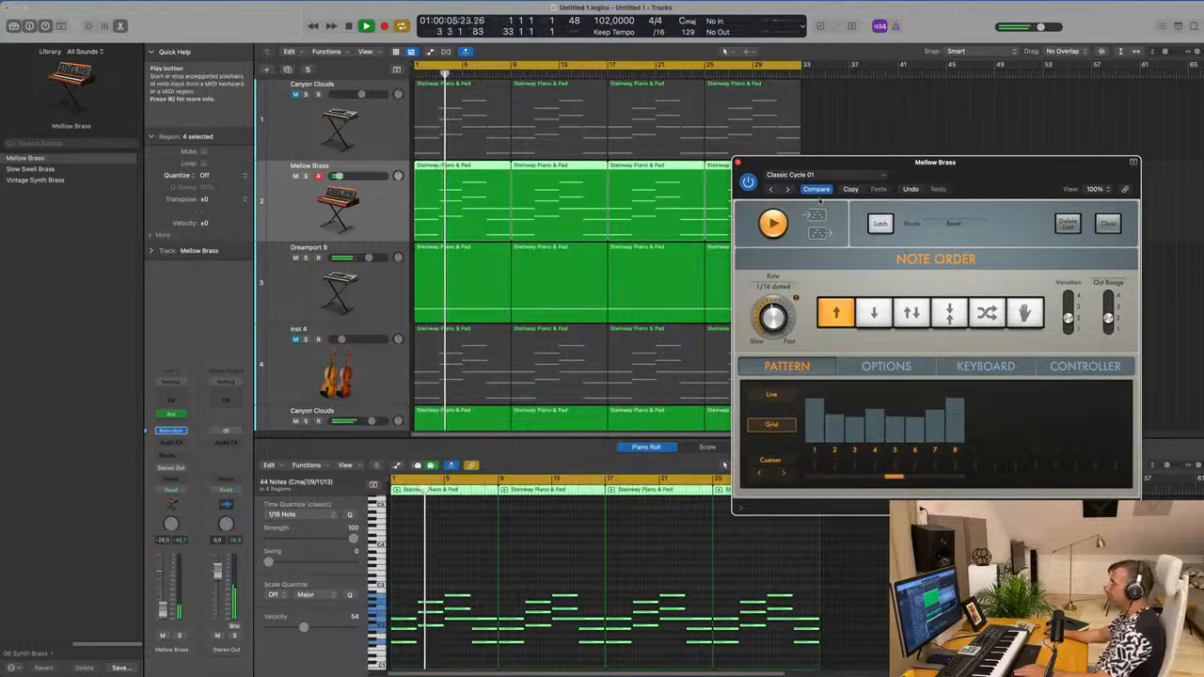
# Audition the Arpeggiator presets from Classic Cycle 02 through Classic Cycle 05 during playback
pyautogui.click(789, 189)
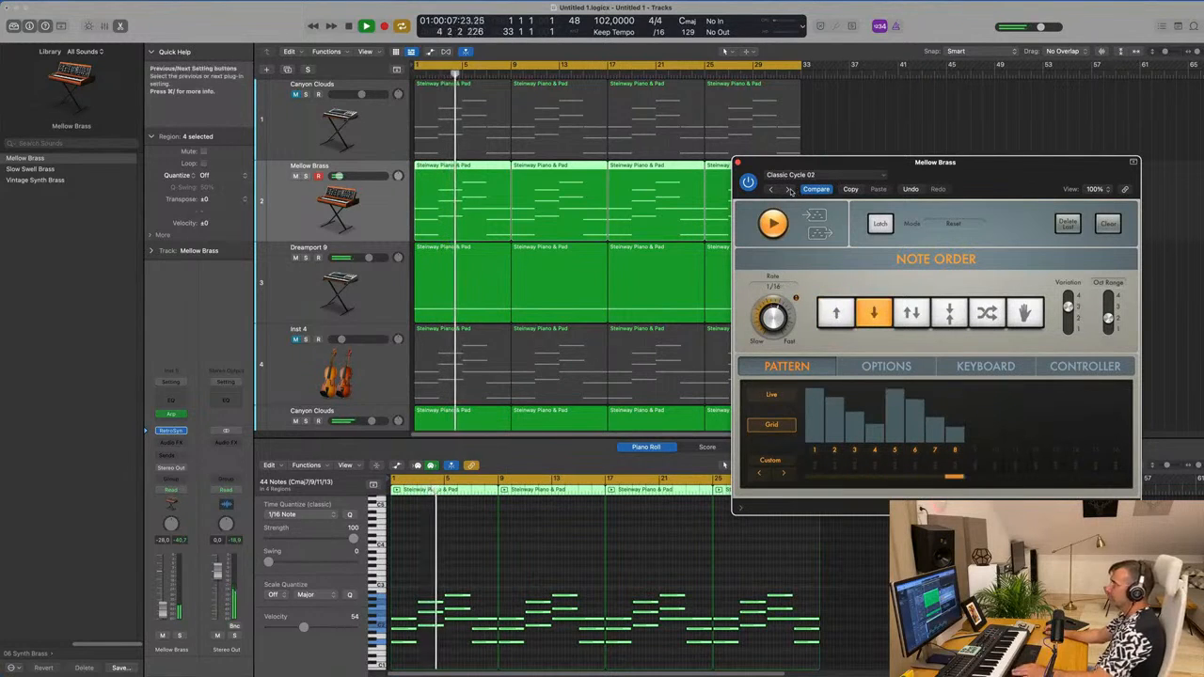
pyautogui.click(789, 189)
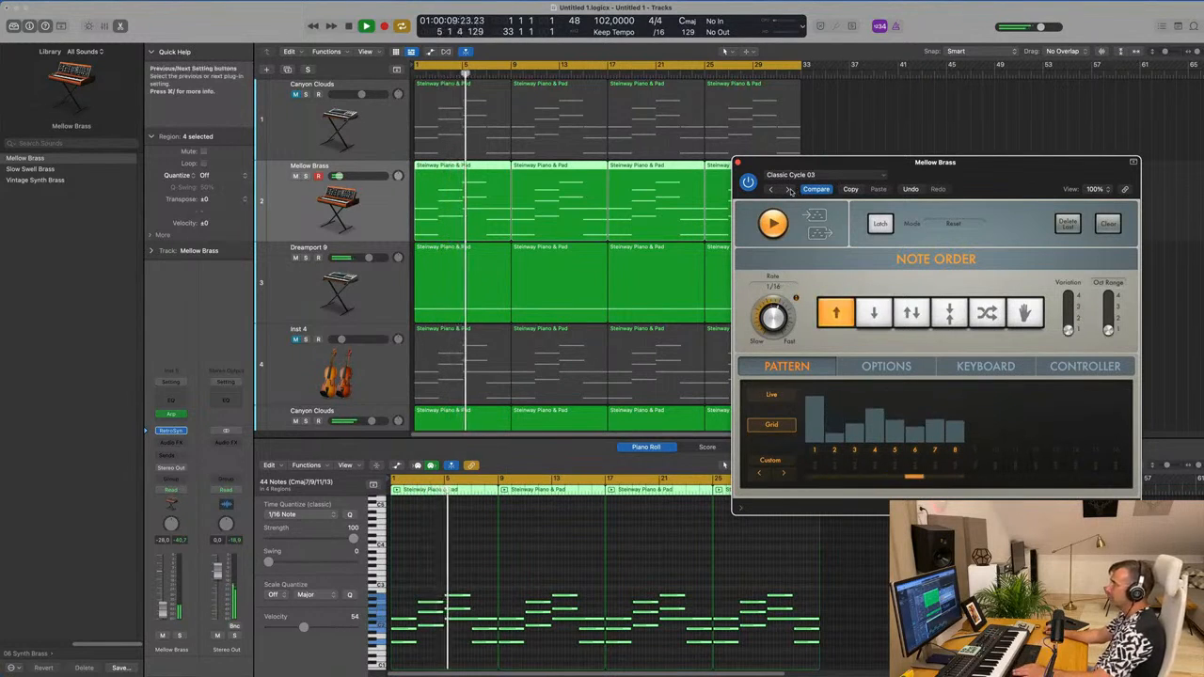
pyautogui.click(789, 189)
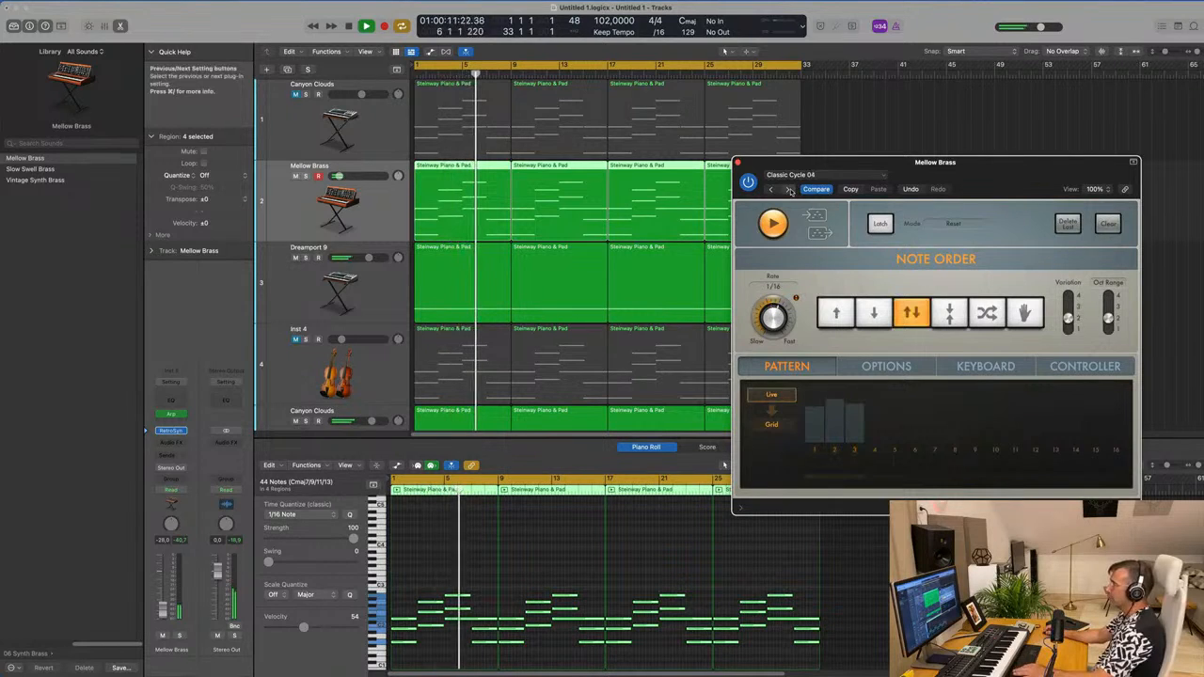
pyautogui.click(788, 189)
# Audition the Arpeggiator presets Complex Chord Groove 01 through Complex Chord Groove 03
pyautogui.click(800, 175)
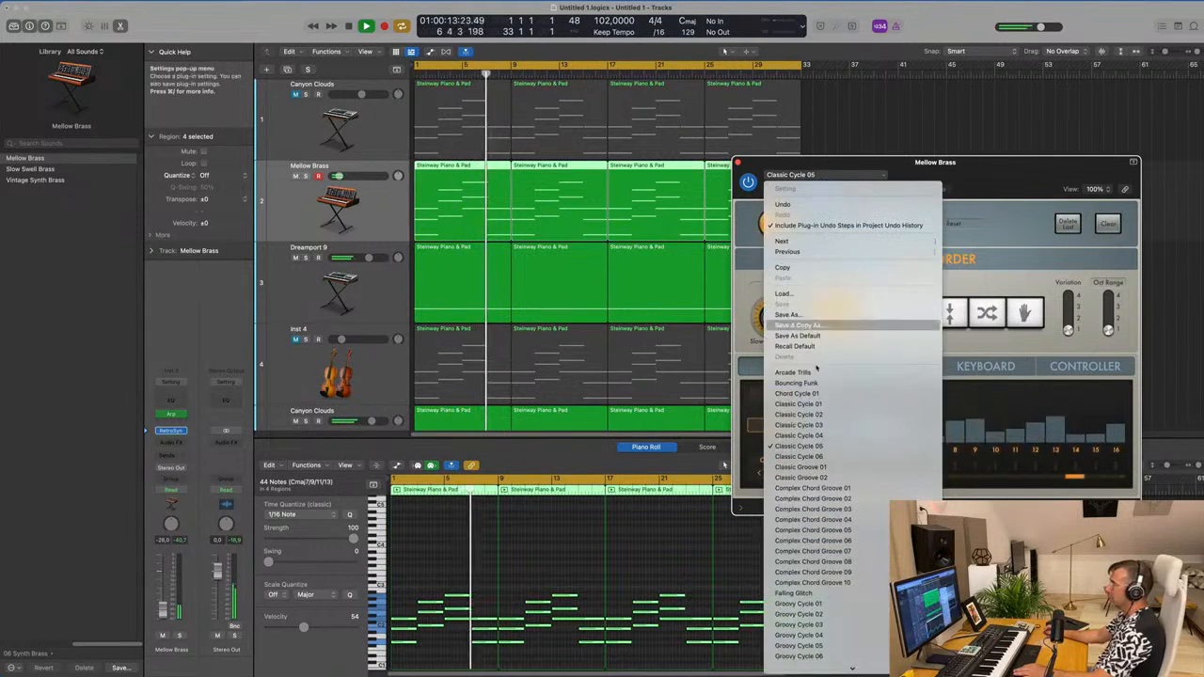
pyautogui.click(839, 489)
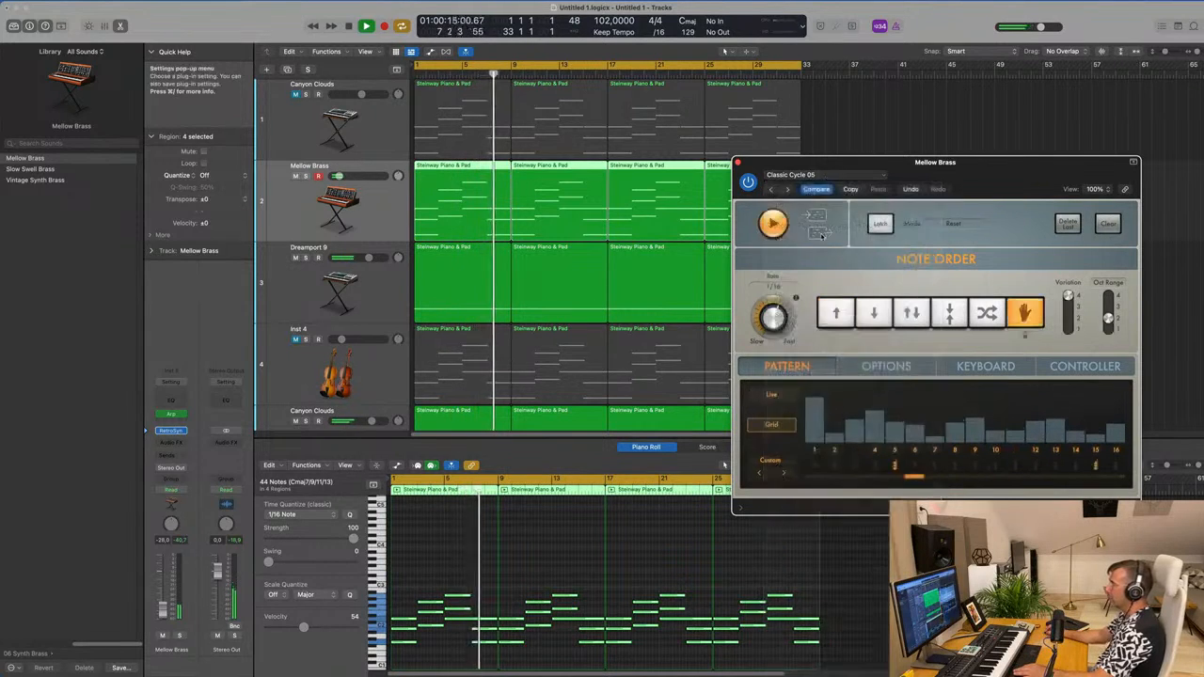
pyautogui.click(789, 189)
pyautogui.click(789, 189)
# Audition the Falling Glitch preset in the Arpeggiator, followed by Groovy Cycle 01 and Groovy Cycle 02
pyautogui.click(830, 175)
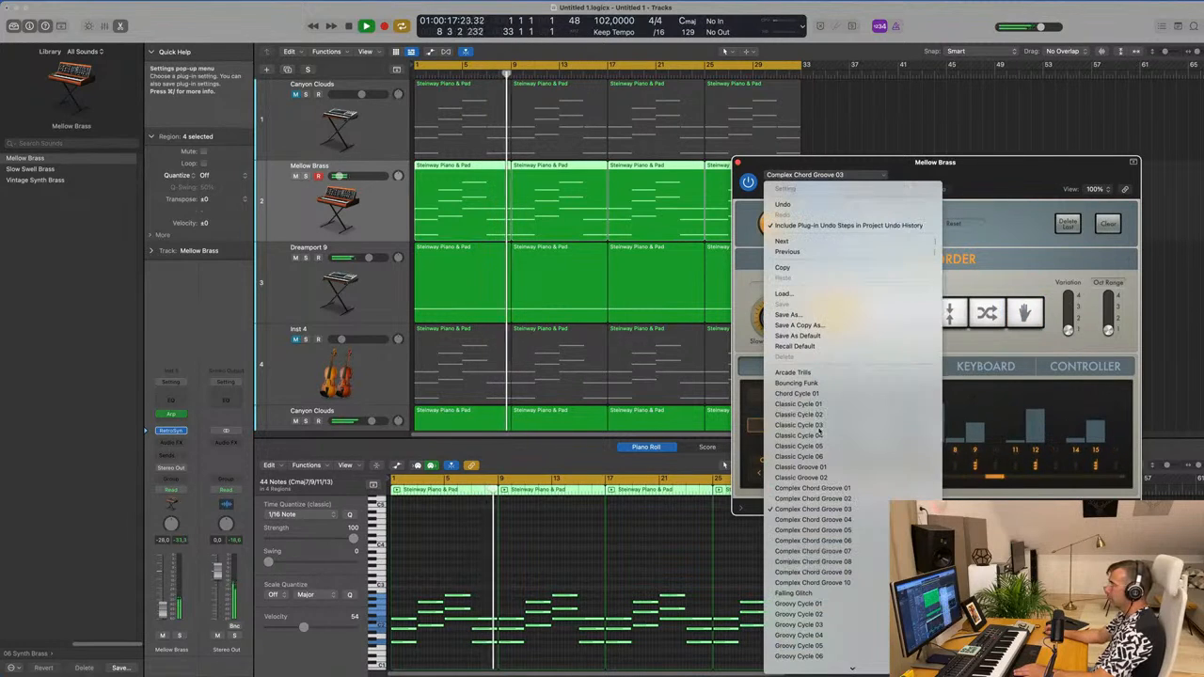
pyautogui.click(827, 594)
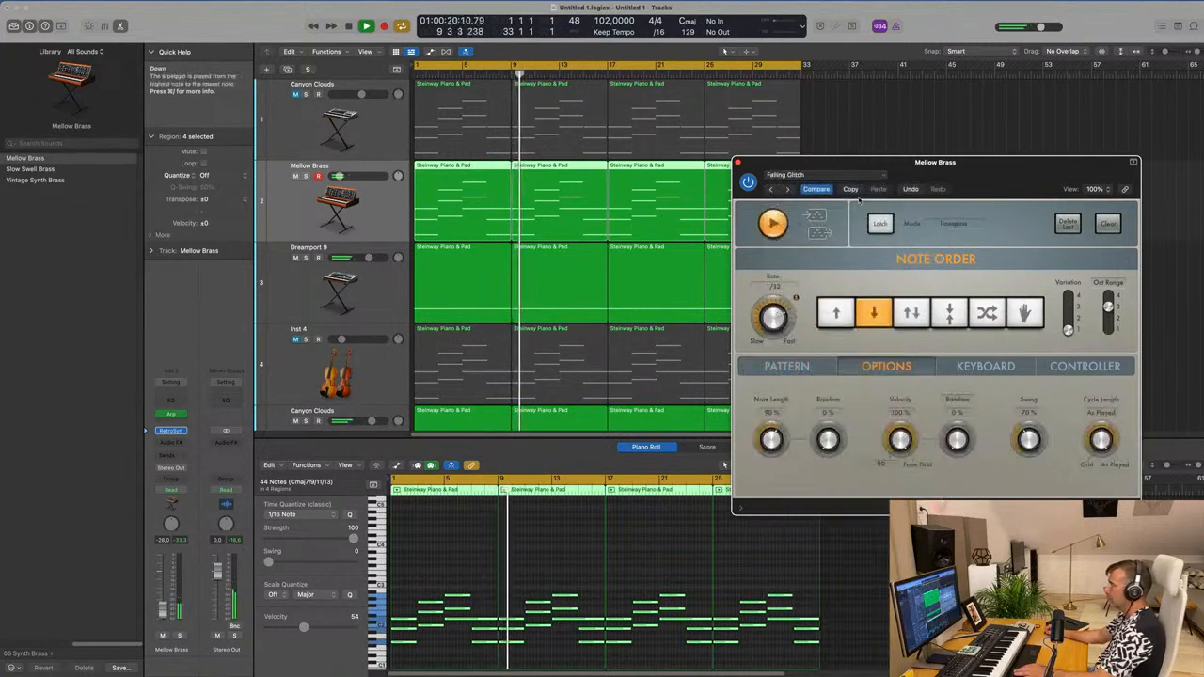
pyautogui.click(789, 190)
pyautogui.click(788, 189)
# Audition the Simple Chord Groove 01 and Swung Groove 01 presets in the Arpeggiator
pyautogui.click(815, 175)
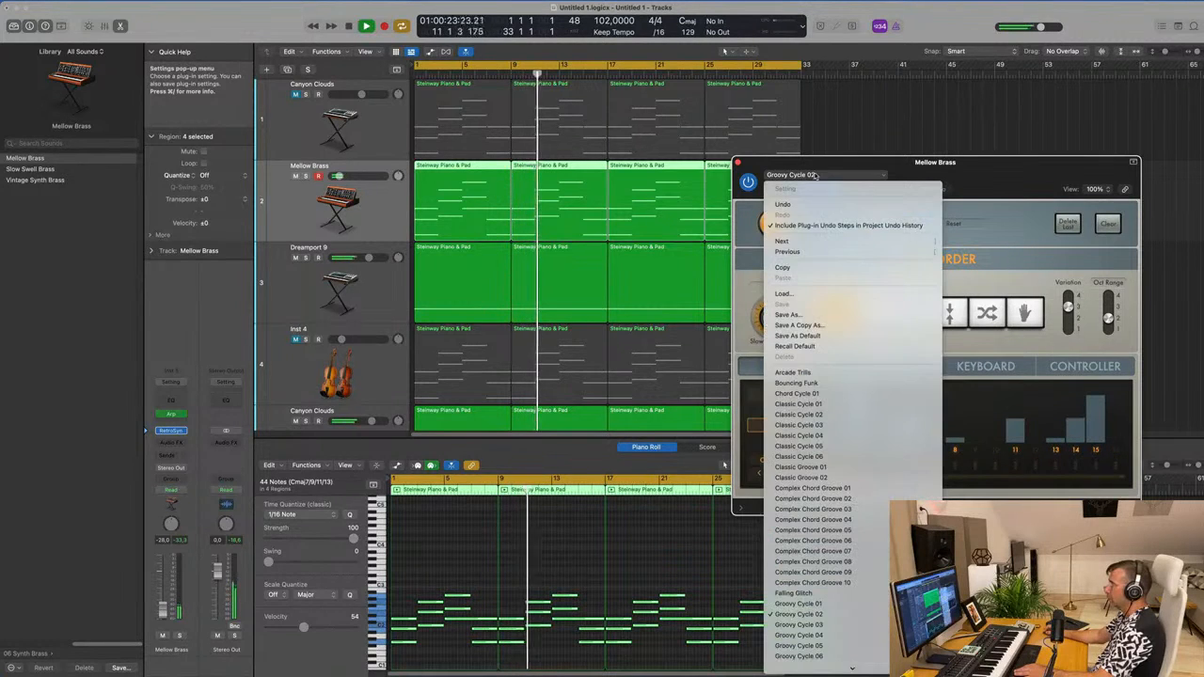
pyautogui.scroll(-10, 857, 395)
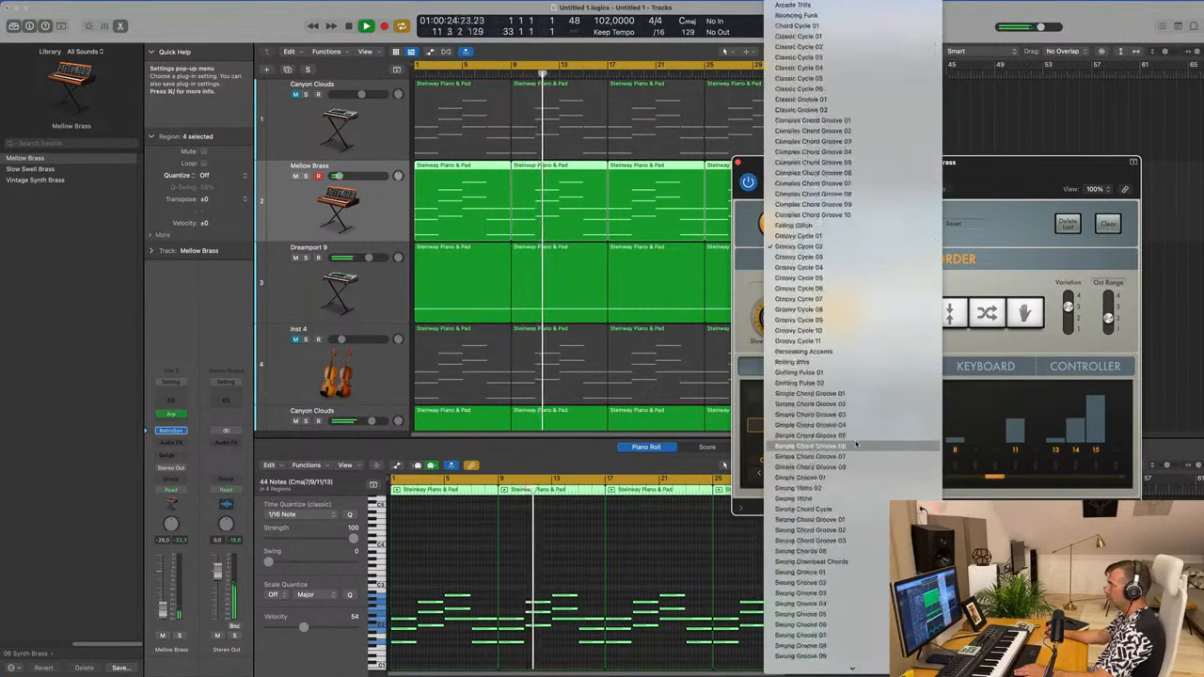
pyautogui.click(867, 398)
pyautogui.click(815, 175)
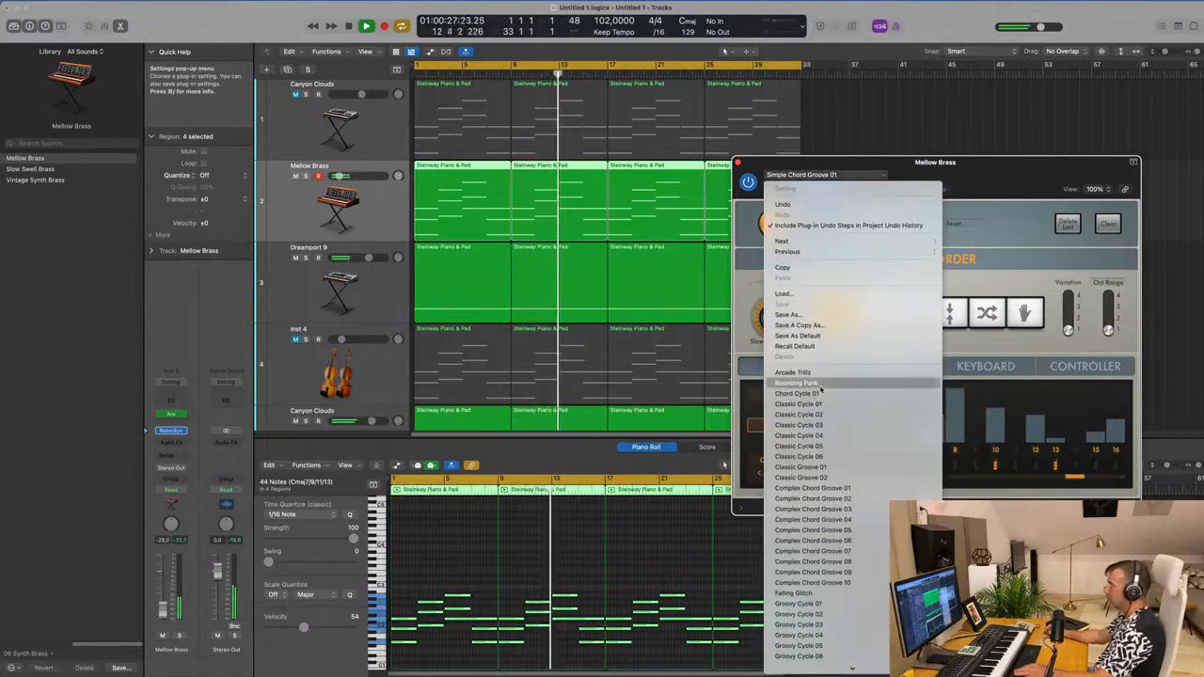
pyautogui.scroll(-15, 820, 390)
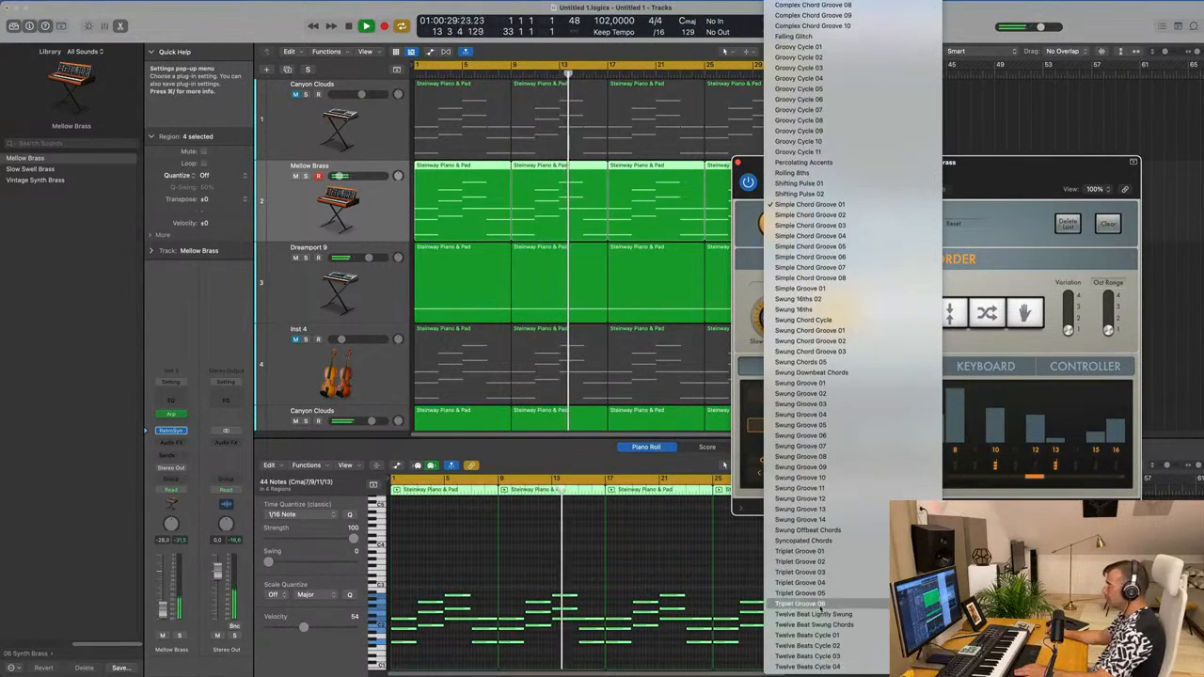
pyautogui.click(845, 385)
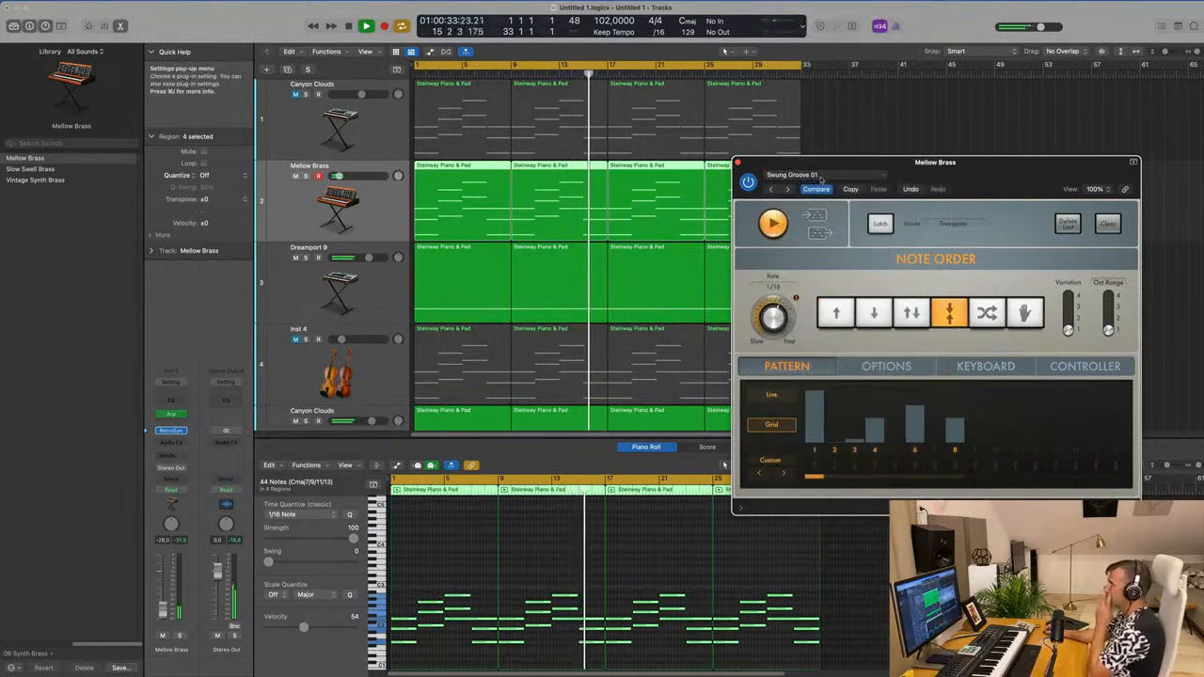
# Audition the Arcade Trills and Bouncing Funk presets in the Arpeggiator, and replay from the start
pyautogui.click(821, 179)
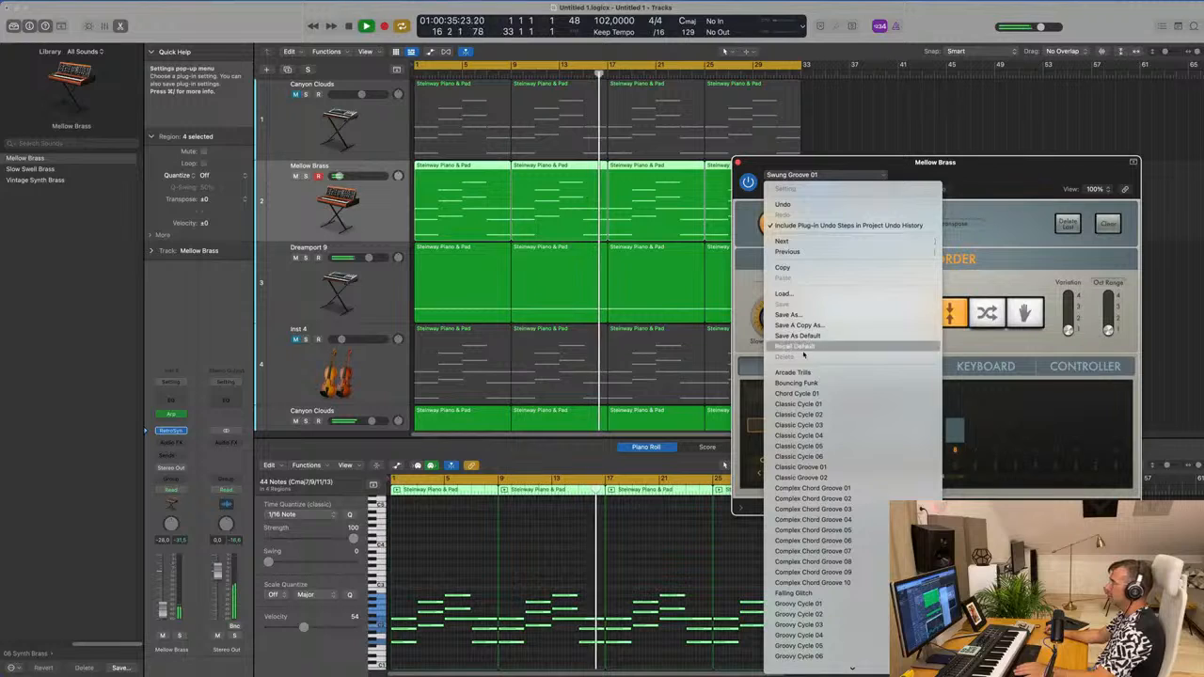
pyautogui.click(788, 373)
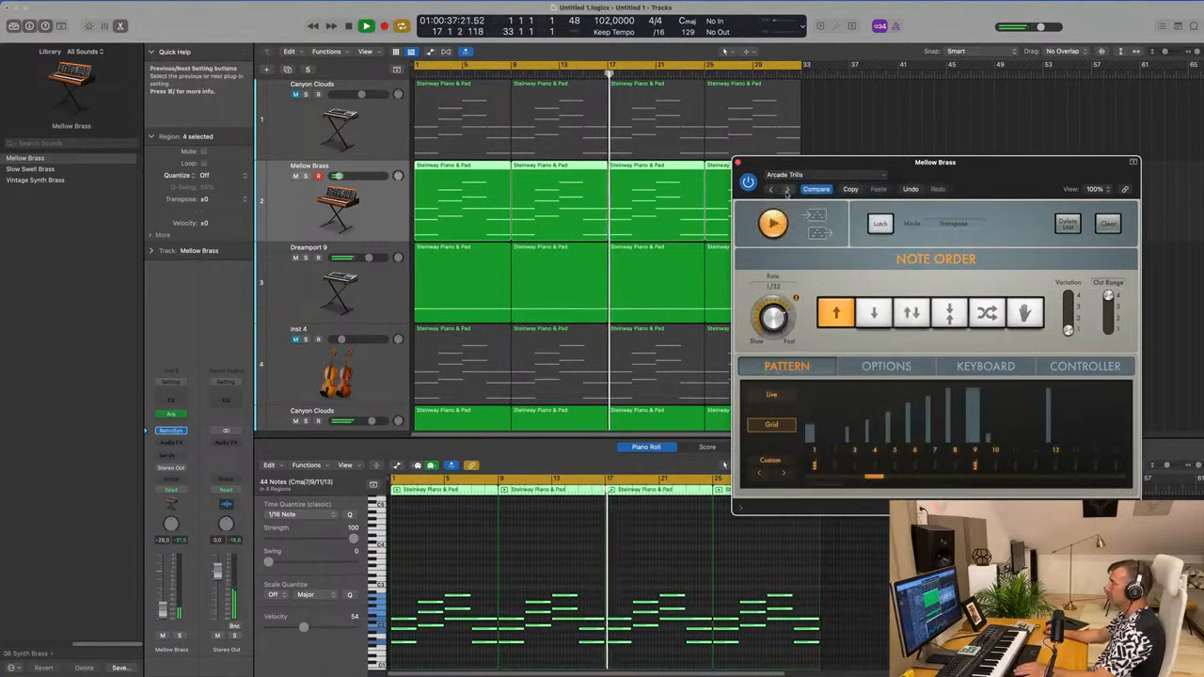
pyautogui.click(788, 190)
pyautogui.moveTo(979, 163); pyautogui.dragTo(809, 198)
pyautogui.press('Return')
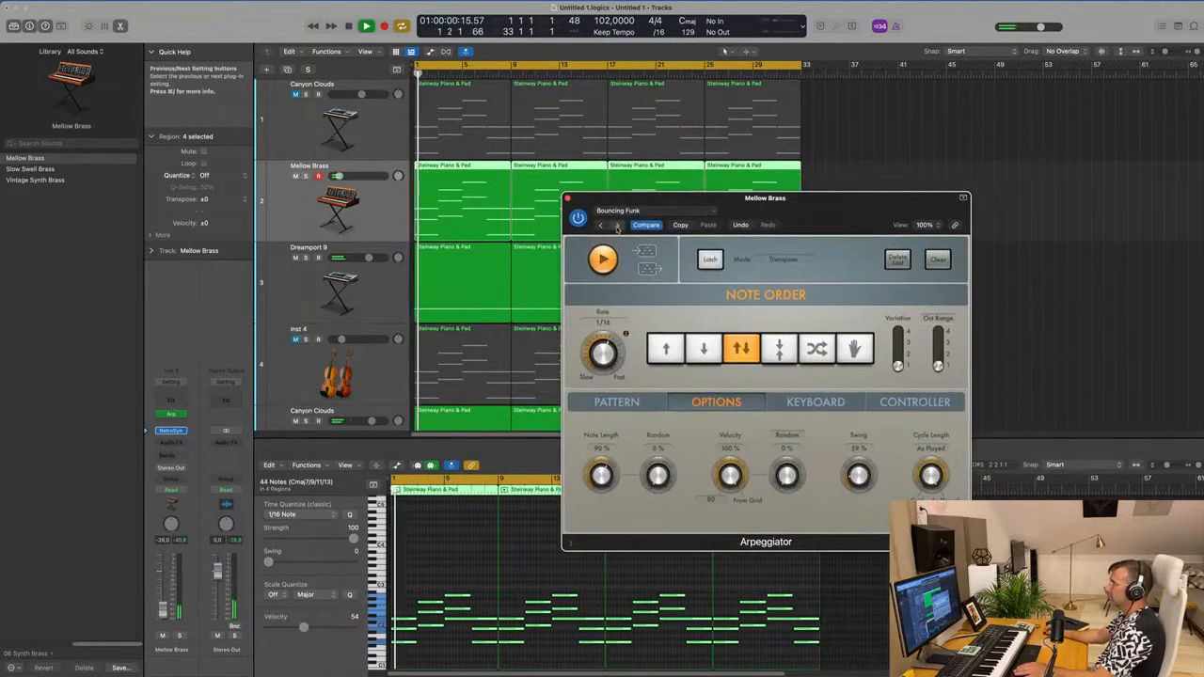
# Compare Chord Cycle 01 with Classic Cycle 01, settle on Classic Cycle 01, and close the Arpeggiator
pyautogui.click(617, 228)
pyautogui.moveTo(628, 225); pyautogui.dragTo(661, 224)
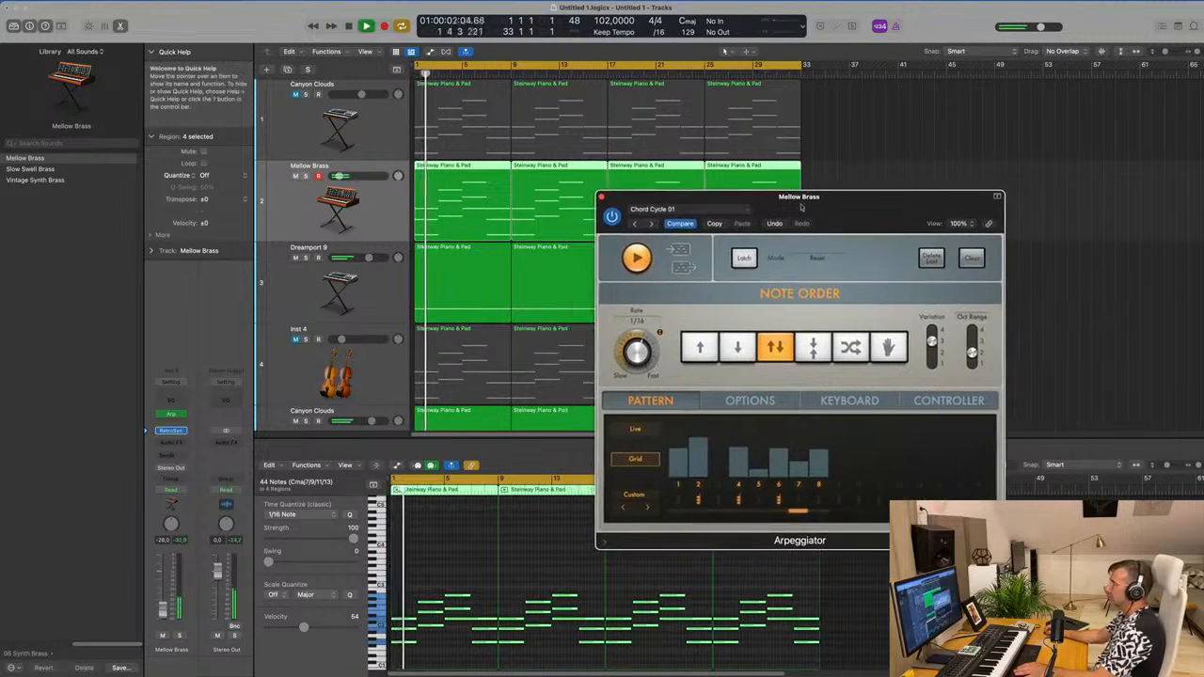
pyautogui.click(651, 224)
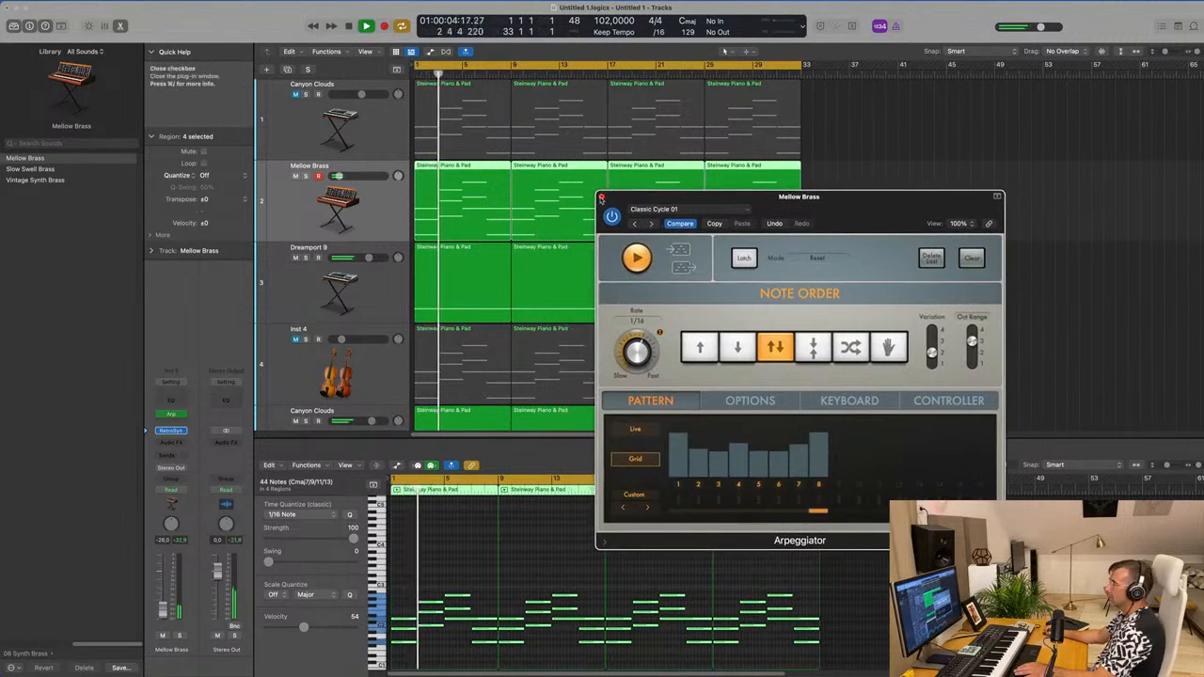
pyautogui.moveTo(600, 198); pyautogui.dragTo(588, 198)
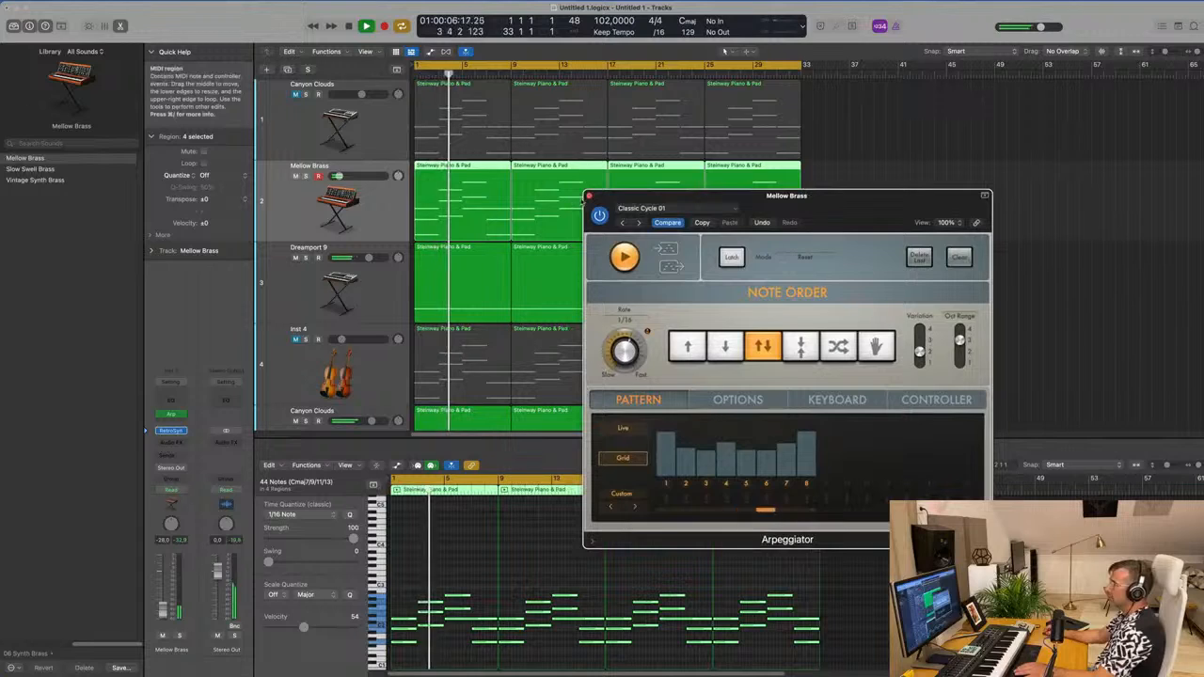
pyautogui.click(588, 195)
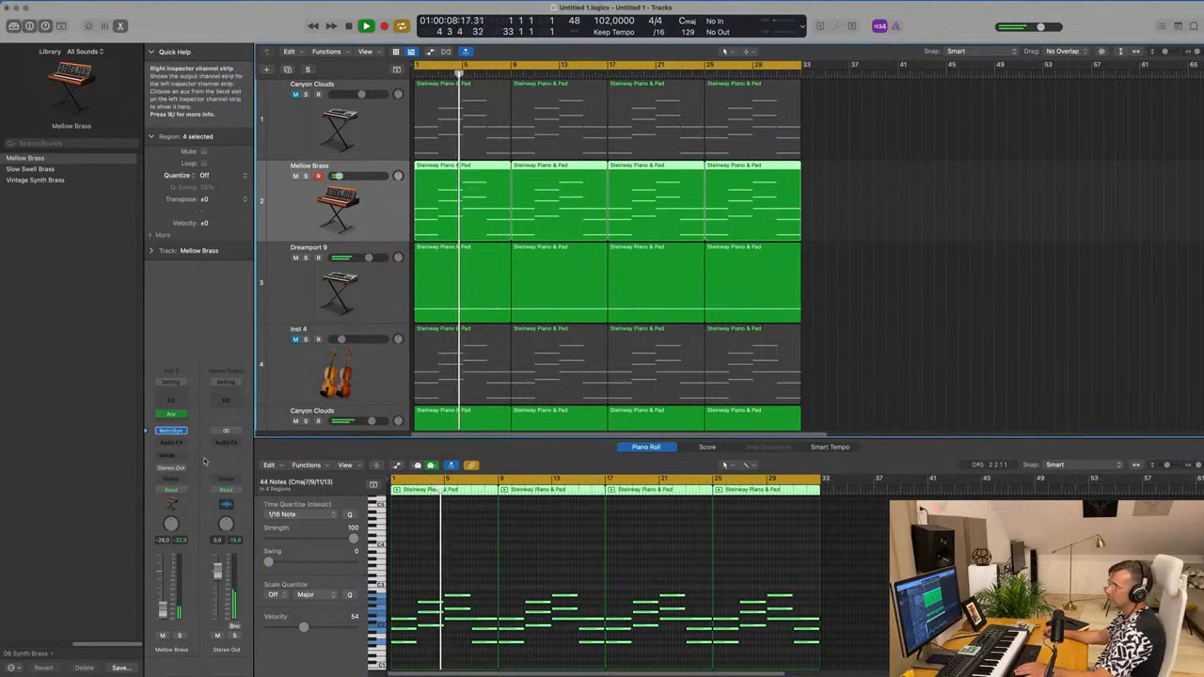
# Replace Retro Synth with Alchemy on the Mellow Brass track and filter its presets to the Keys category
pyautogui.click(183, 433)
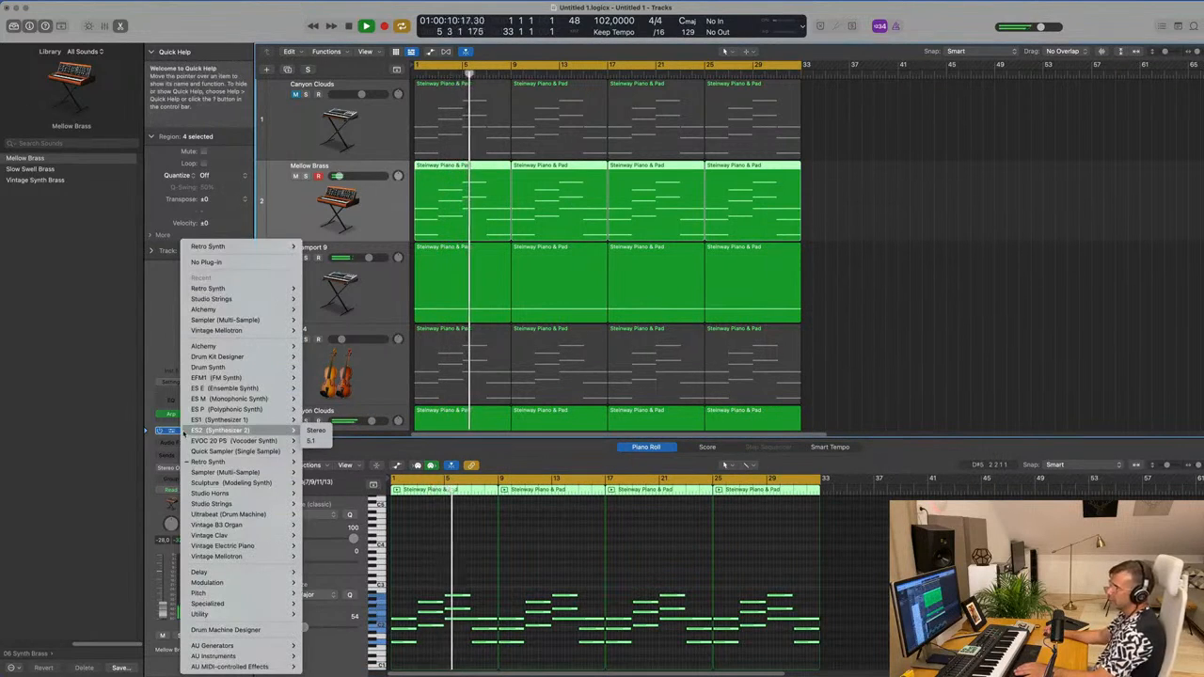
pyautogui.moveTo(247, 348)
pyautogui.click(317, 347)
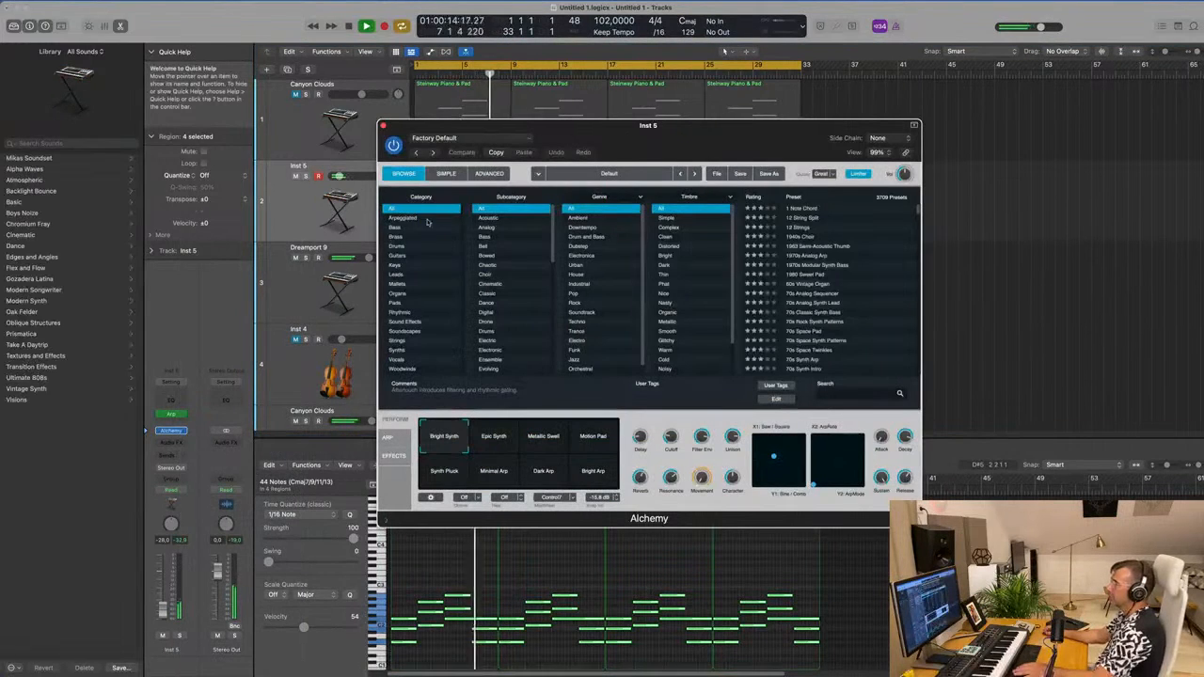
pyautogui.click(403, 268)
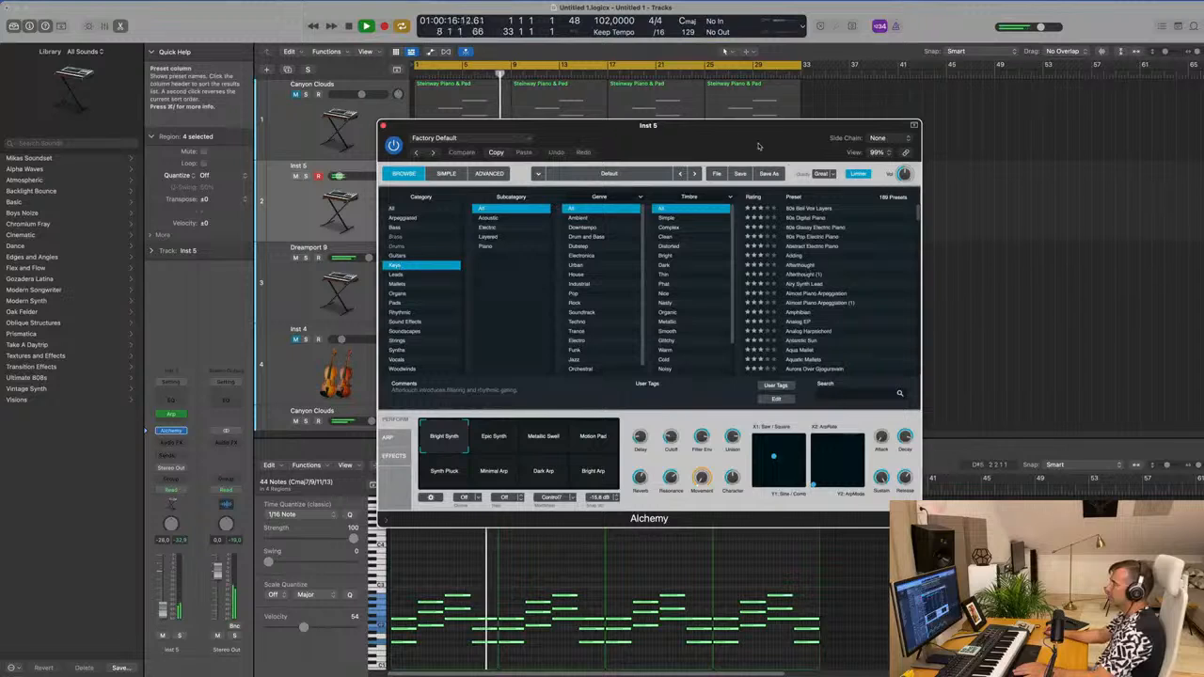
pyautogui.moveTo(700, 135); pyautogui.dragTo(883, 152)
# Audition the Amphibian, Antarctic Sun and Aqua Mallet presets in Alchemy's Keys category
pyautogui.click(887, 366)
pyautogui.scroll(-1, 952, 326)
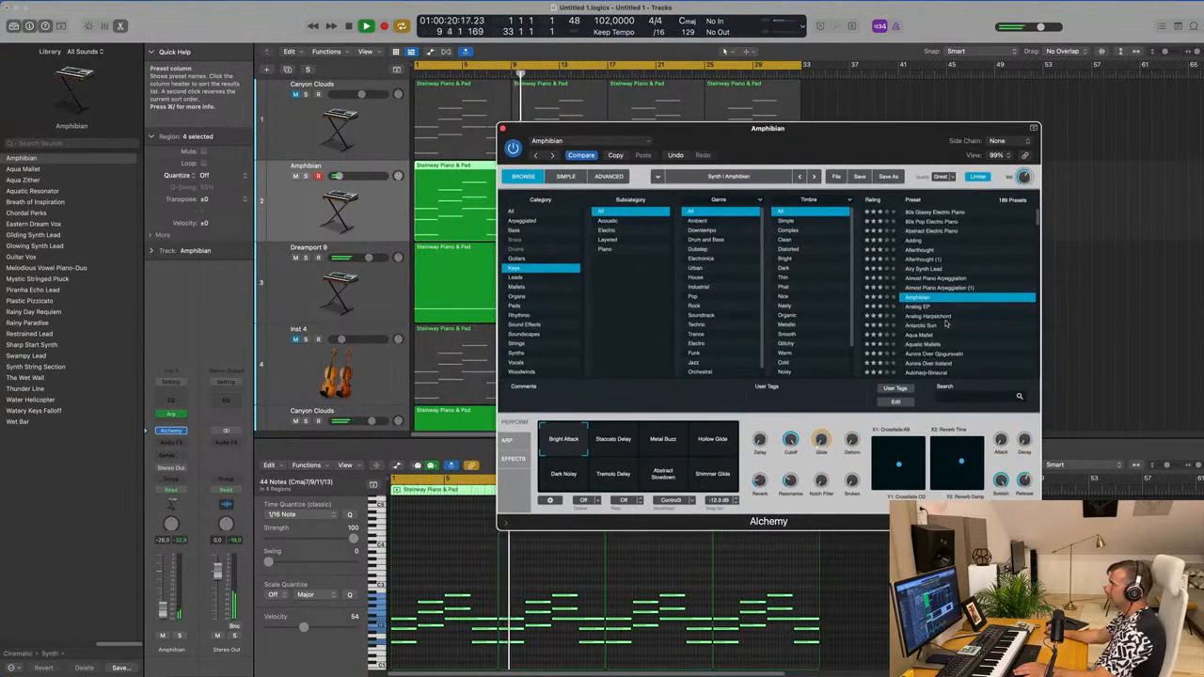
pyautogui.click(952, 326)
pyautogui.scroll(-4, 956, 301)
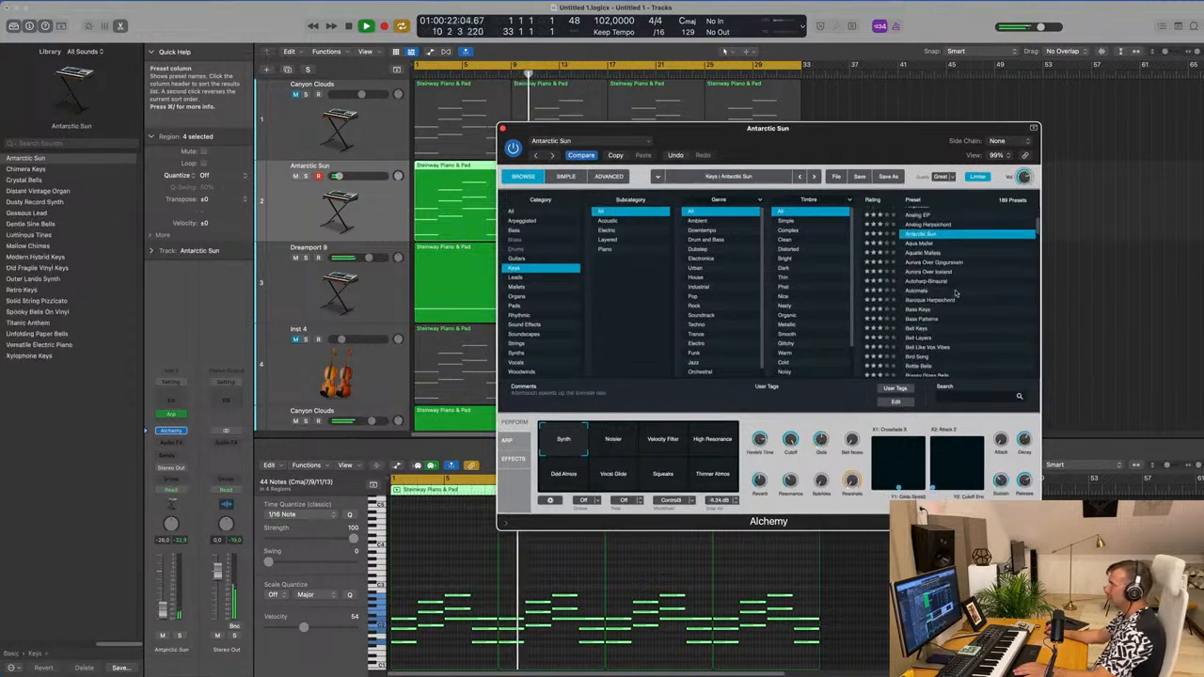
pyautogui.click(922, 245)
pyautogui.scroll(-1, 948, 315)
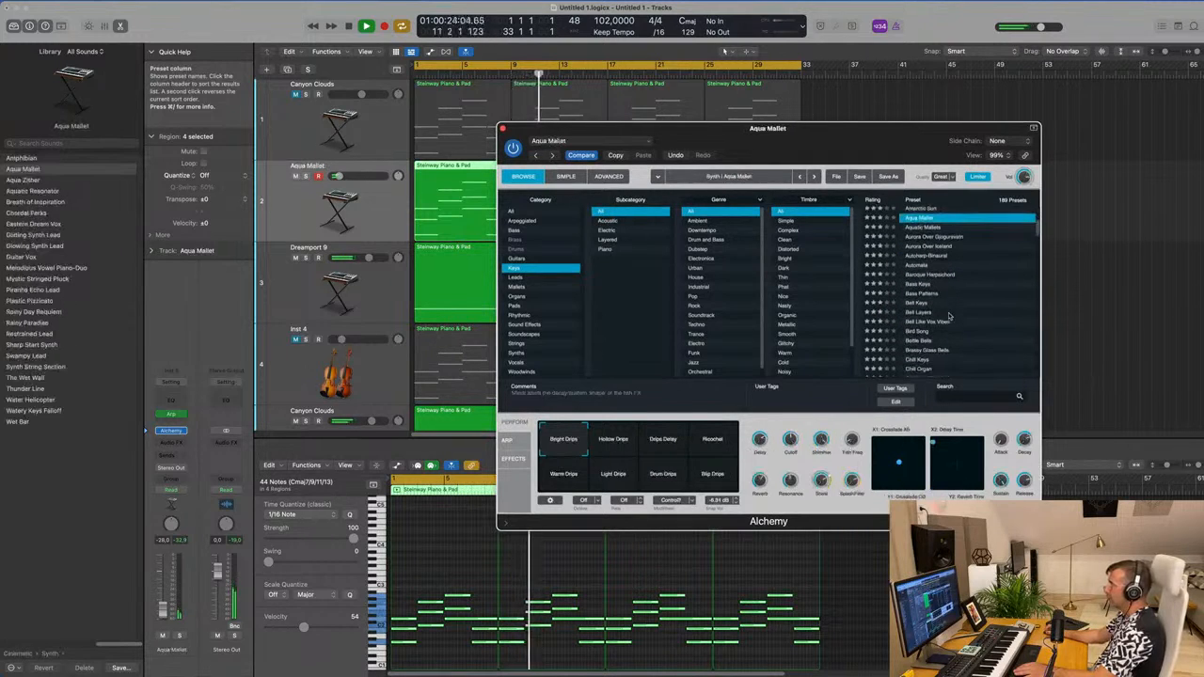
# Audition the Bass Patterns, Bass Keys, Chill Keys and Chimera Keys presets in Alchemy
pyautogui.click(933, 295)
pyautogui.click(928, 285)
pyautogui.scroll(-1, 988, 317)
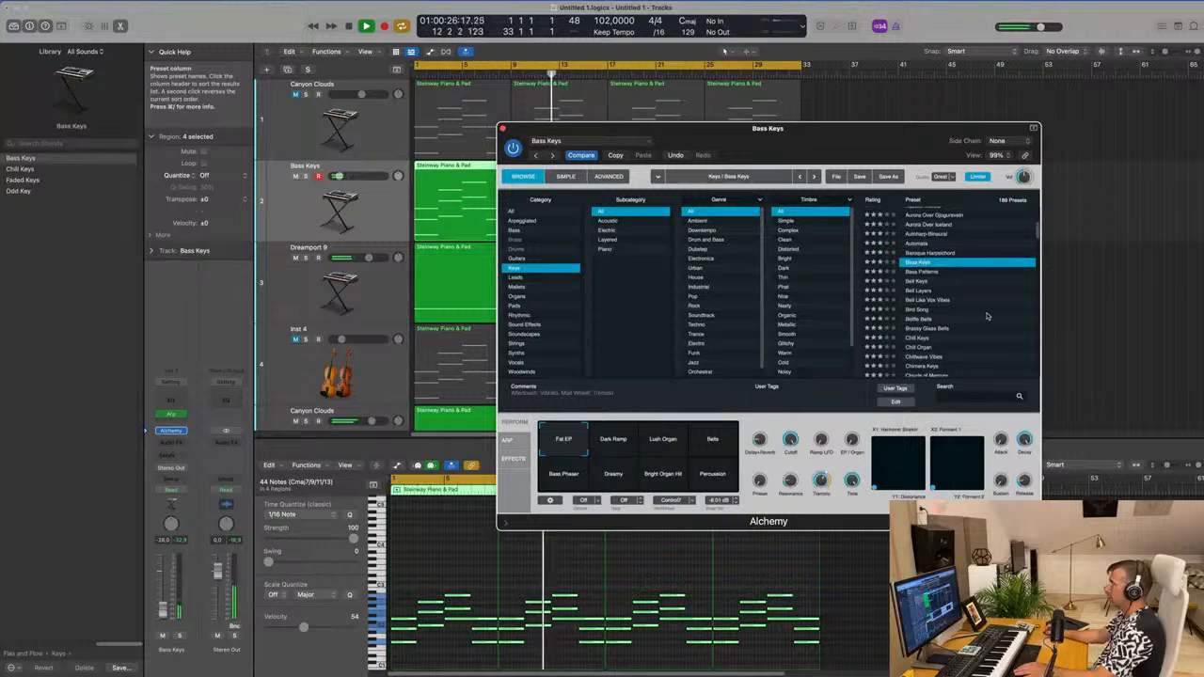
pyautogui.scroll(-1, 987, 316)
pyautogui.click(921, 314)
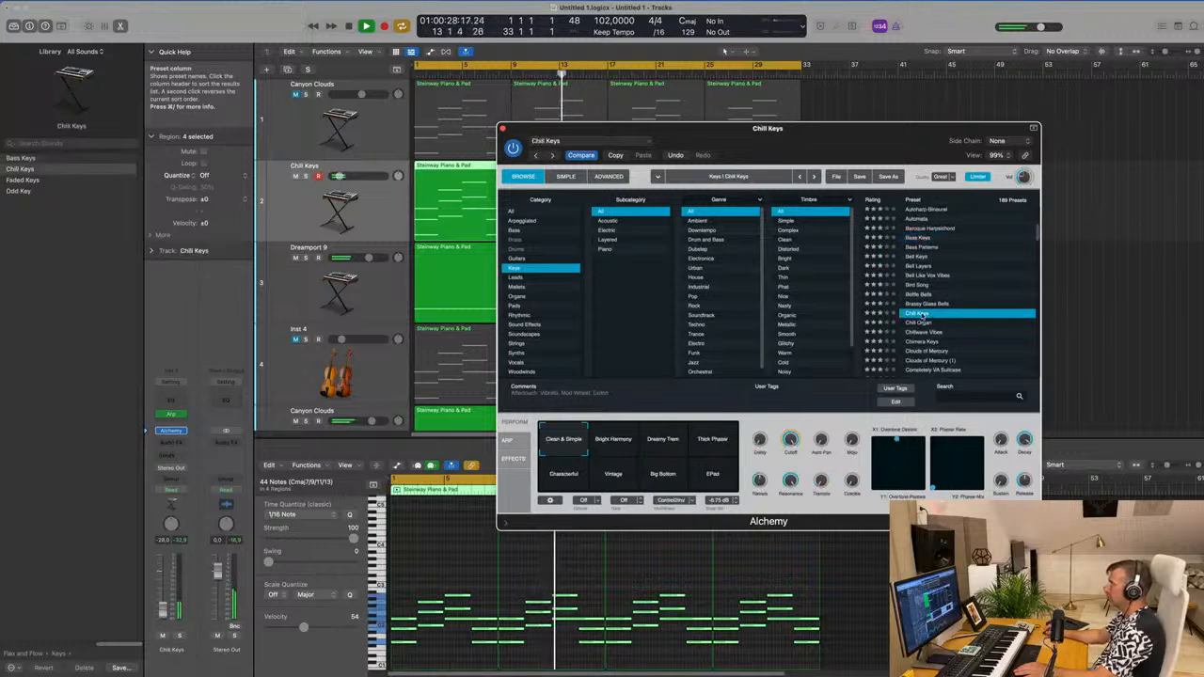
pyautogui.scroll(-1, 960, 318)
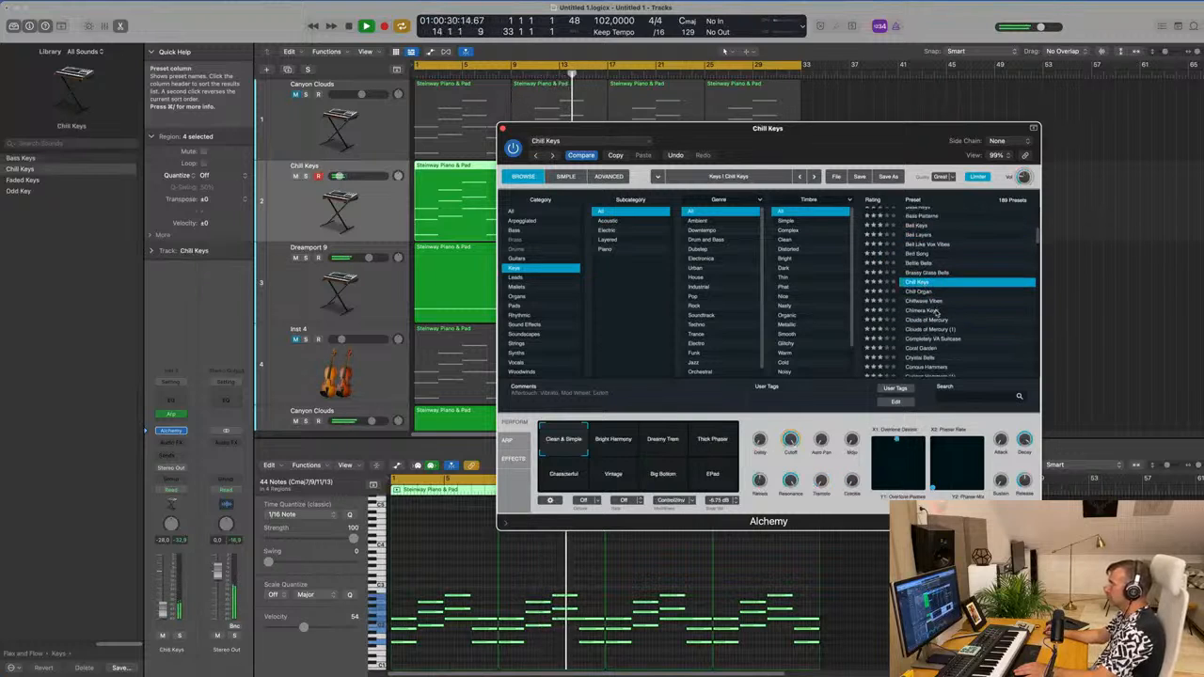
pyautogui.click(958, 311)
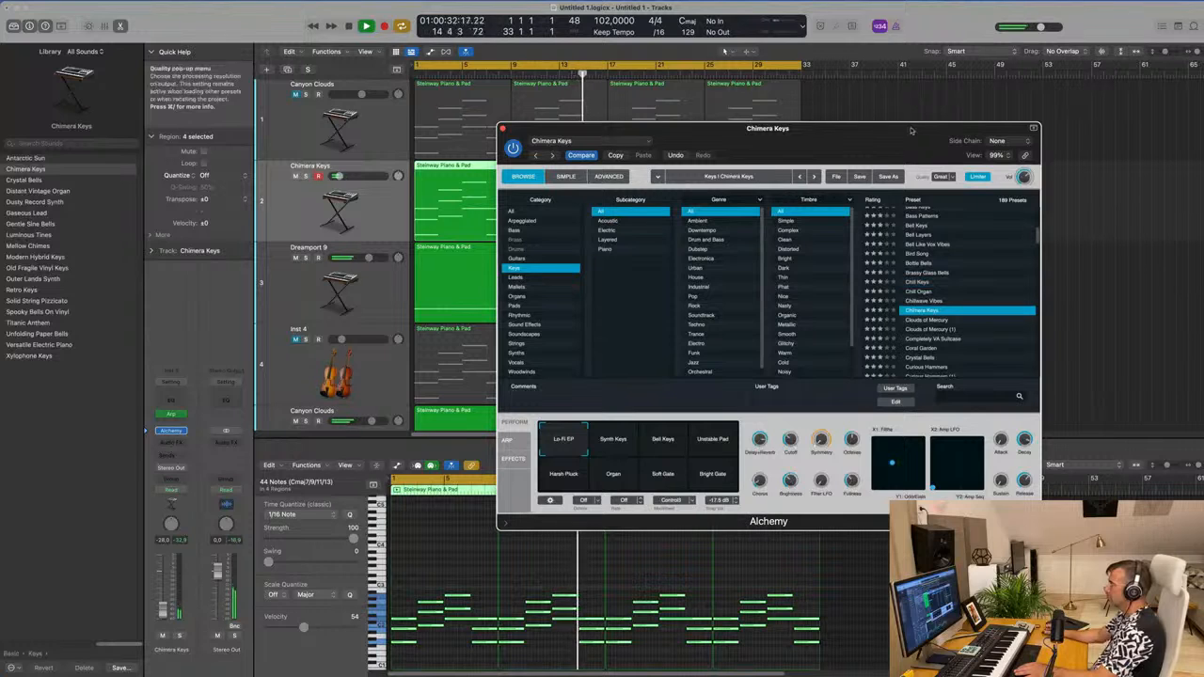
# Audition the Completely VA Suitcase and Crystal Bells presets in Alchemy
pyautogui.moveTo(909, 138); pyautogui.dragTo(830, 120)
pyautogui.scroll(-1, 892, 317)
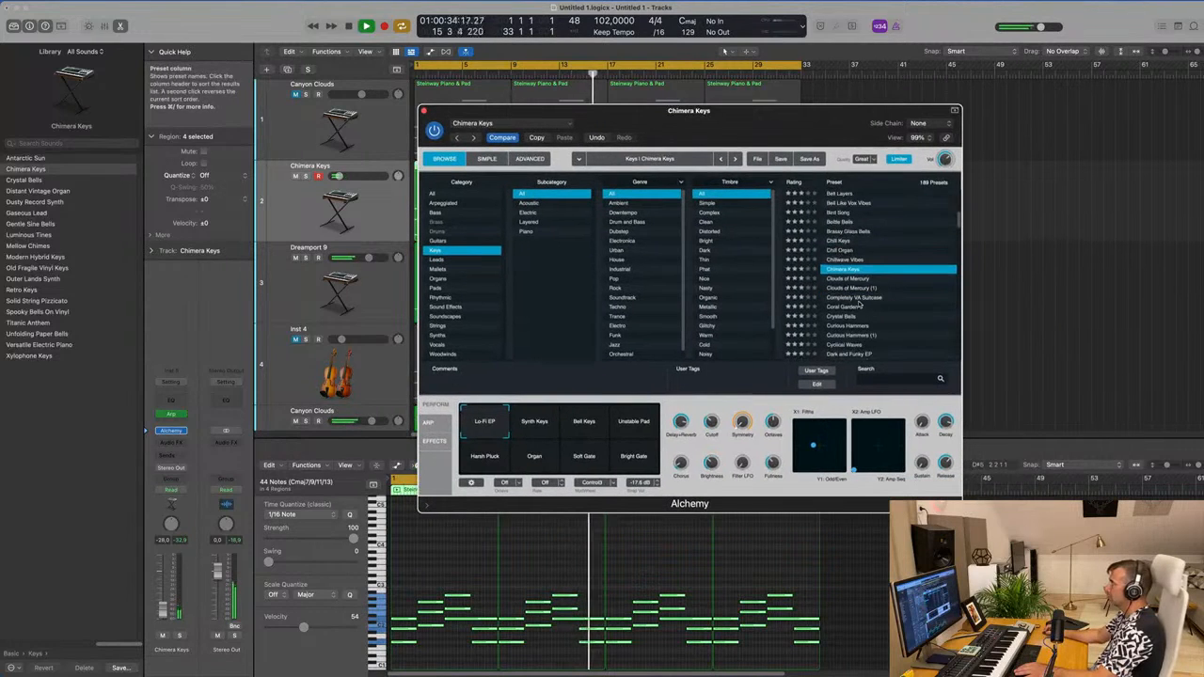
pyautogui.click(858, 299)
pyautogui.scroll(-1, 870, 309)
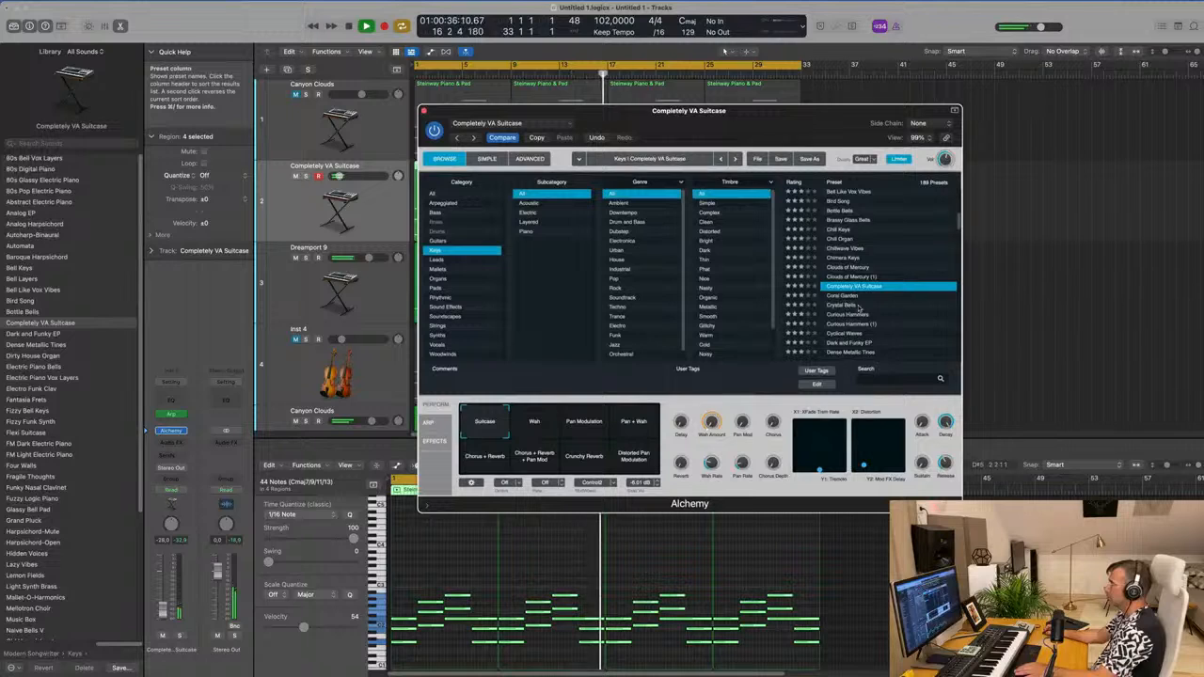
pyautogui.click(859, 306)
pyautogui.scroll(-2, 866, 313)
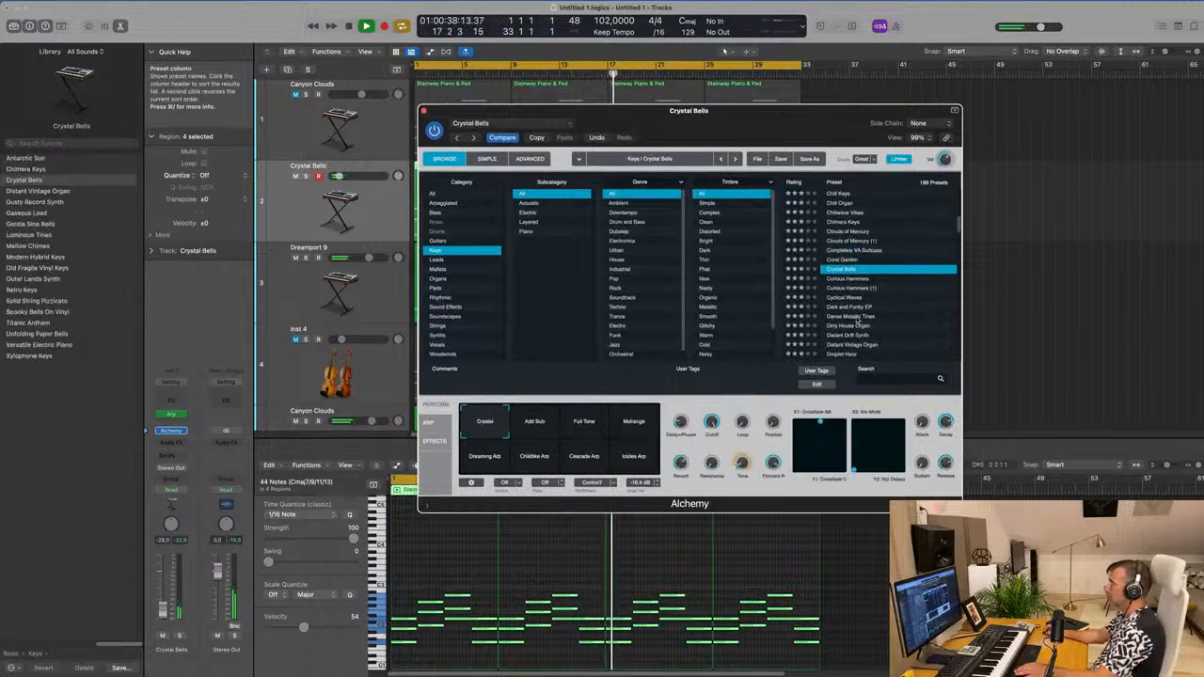
# Audition Dense Metallic Tines, settle on the Electric Piano Bells preset, and close Alchemy
pyautogui.click(858, 318)
pyautogui.scroll(-4, 885, 292)
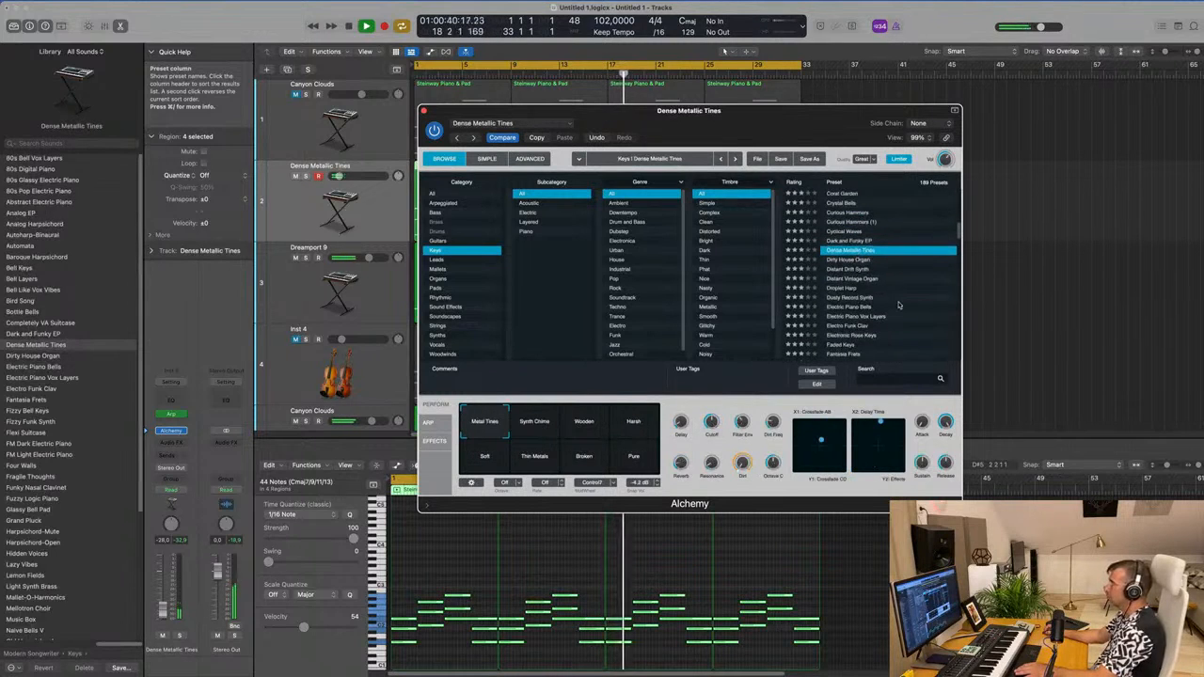
pyautogui.click(906, 287)
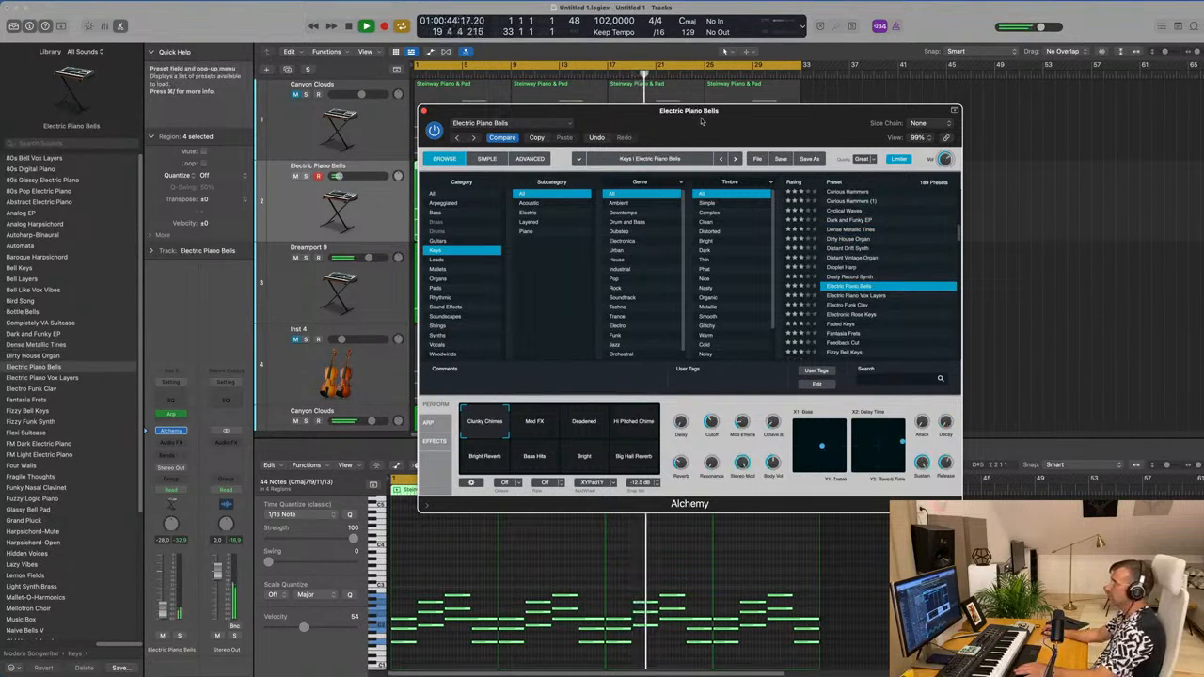
pyautogui.moveTo(701, 121); pyautogui.dragTo(795, 134)
pyautogui.click(518, 123)
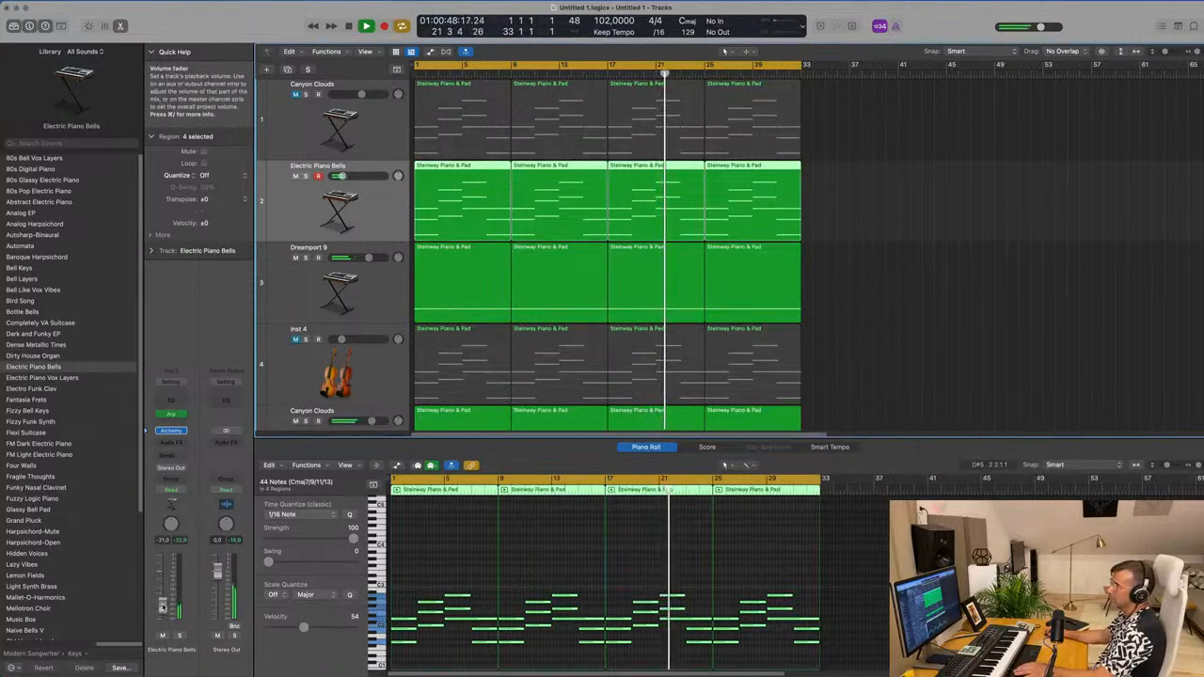
# Unmute the Inst 4 strings and Canyon Clouds pad tracks, and play the full mix from the beginning
pyautogui.click(295, 339)
pyautogui.press('Return')
pyautogui.click(295, 381)
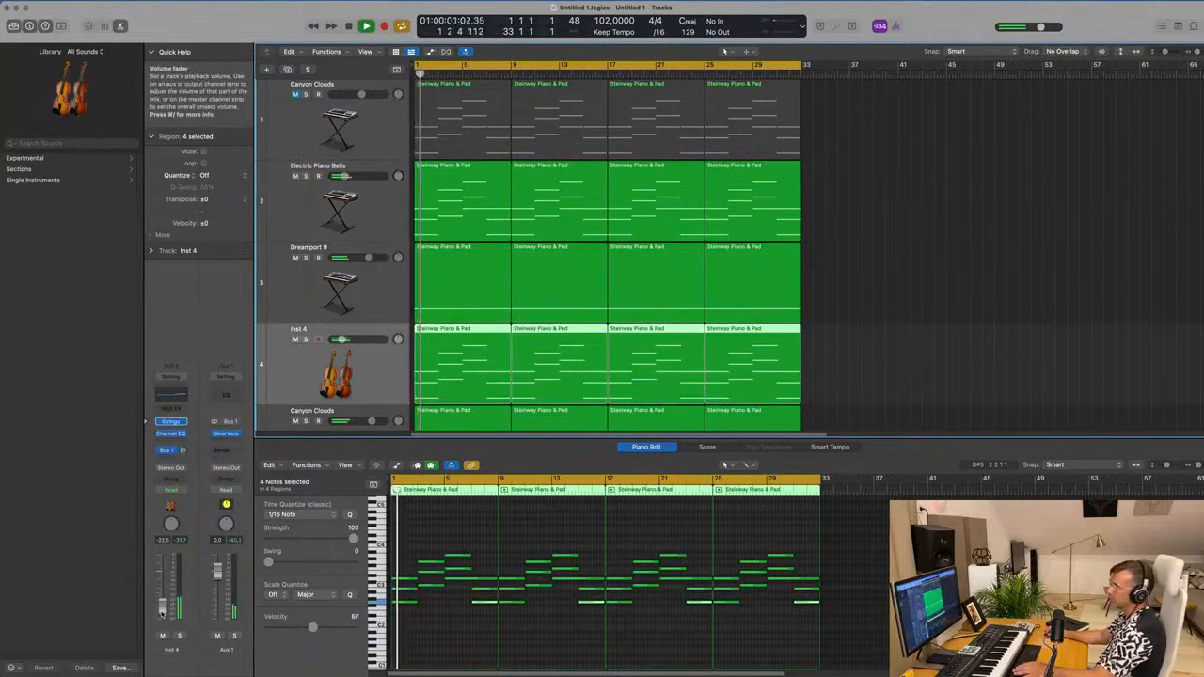
pyautogui.click(289, 106)
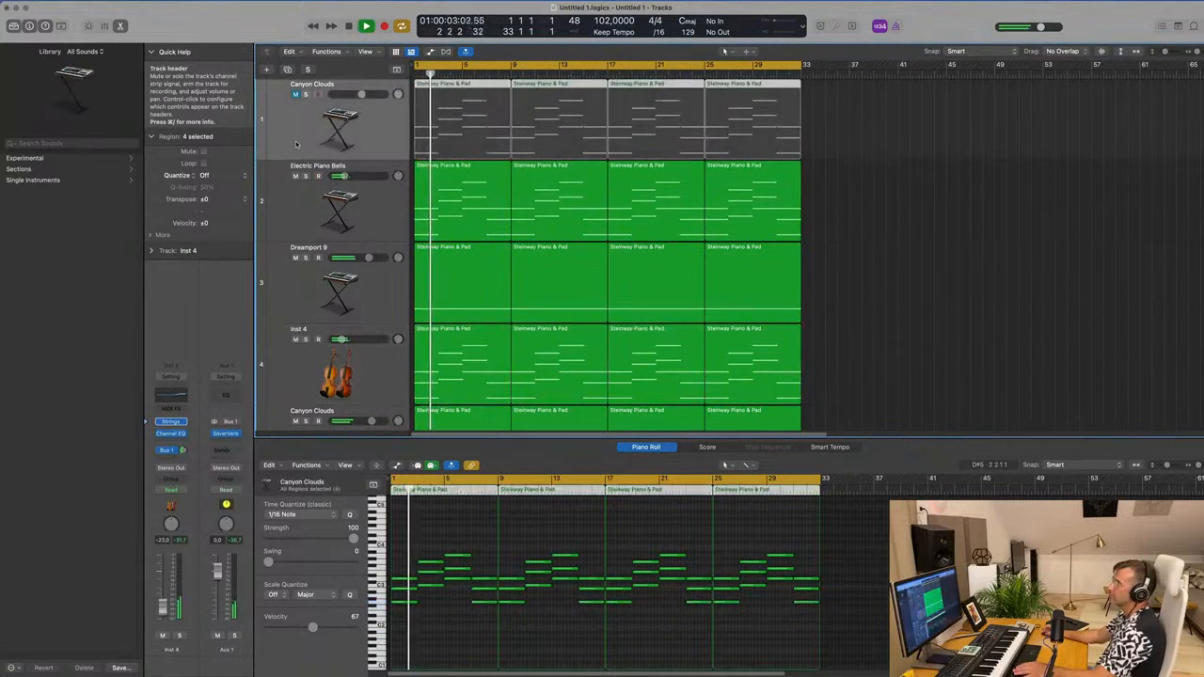
pyautogui.click(296, 94)
pyautogui.press('Return')
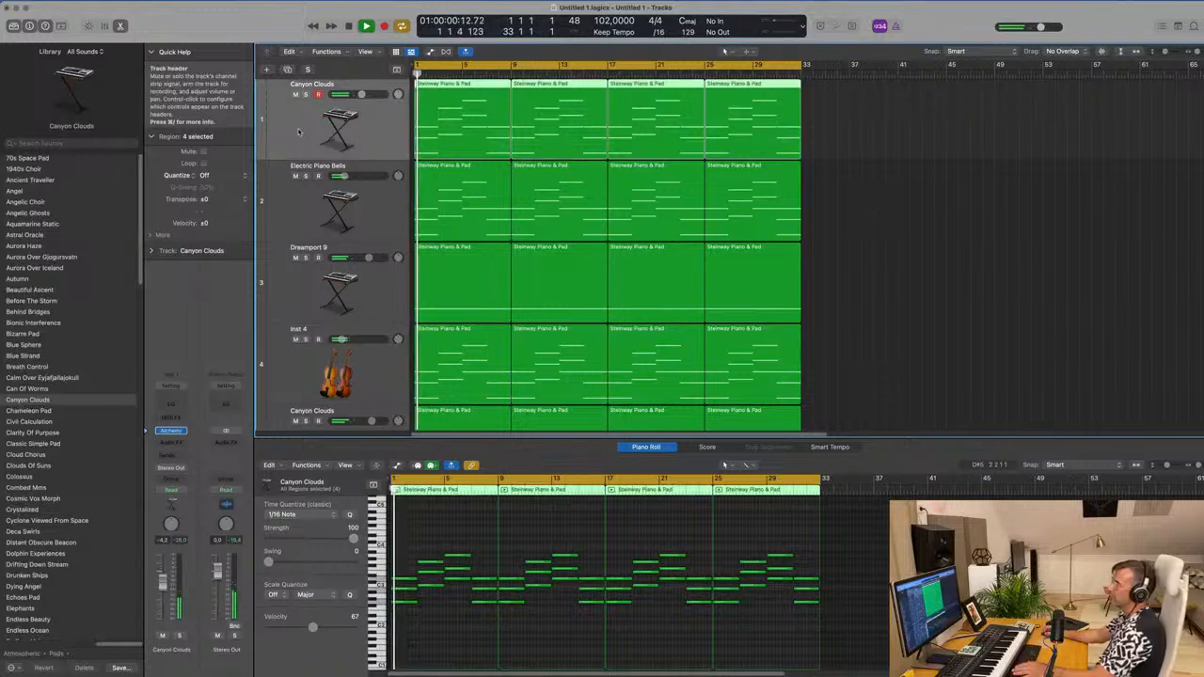
pyautogui.click(902, 205)
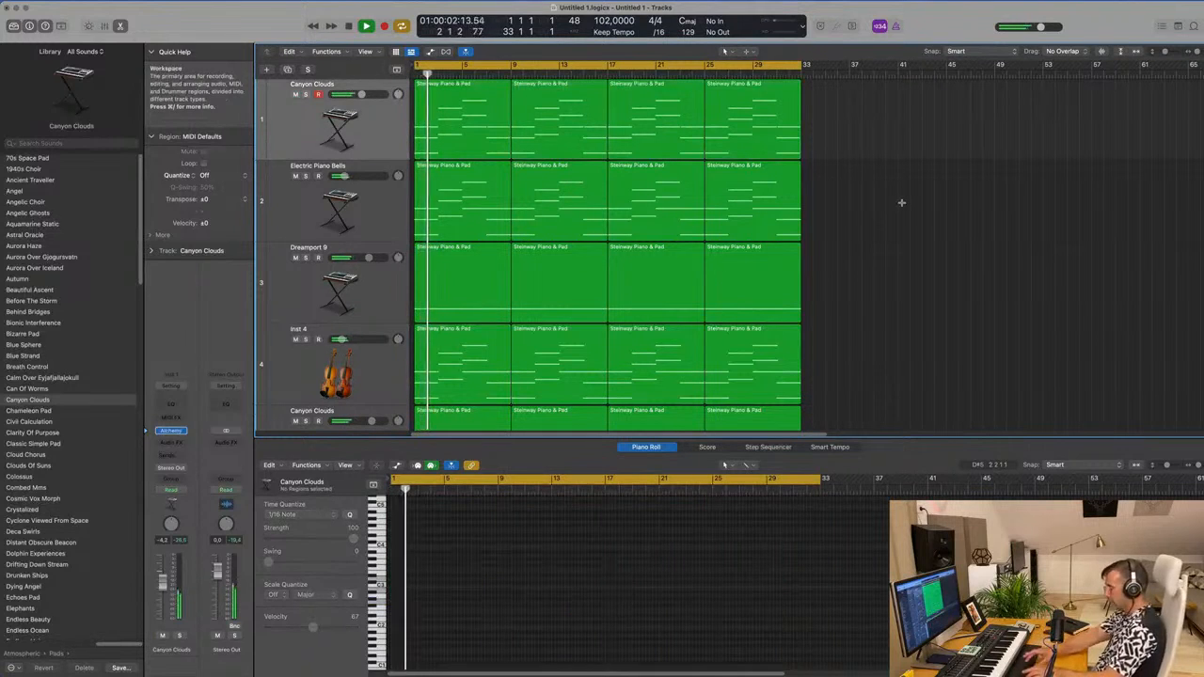
# Repeat the regions on all tracks once so the arrangement extends to bar 65
pyautogui.press('super+a')
pyautogui.press('super+r')
pyautogui.press('super+Left')
pyautogui.press('super+Left')
pyautogui.press('super+Left')
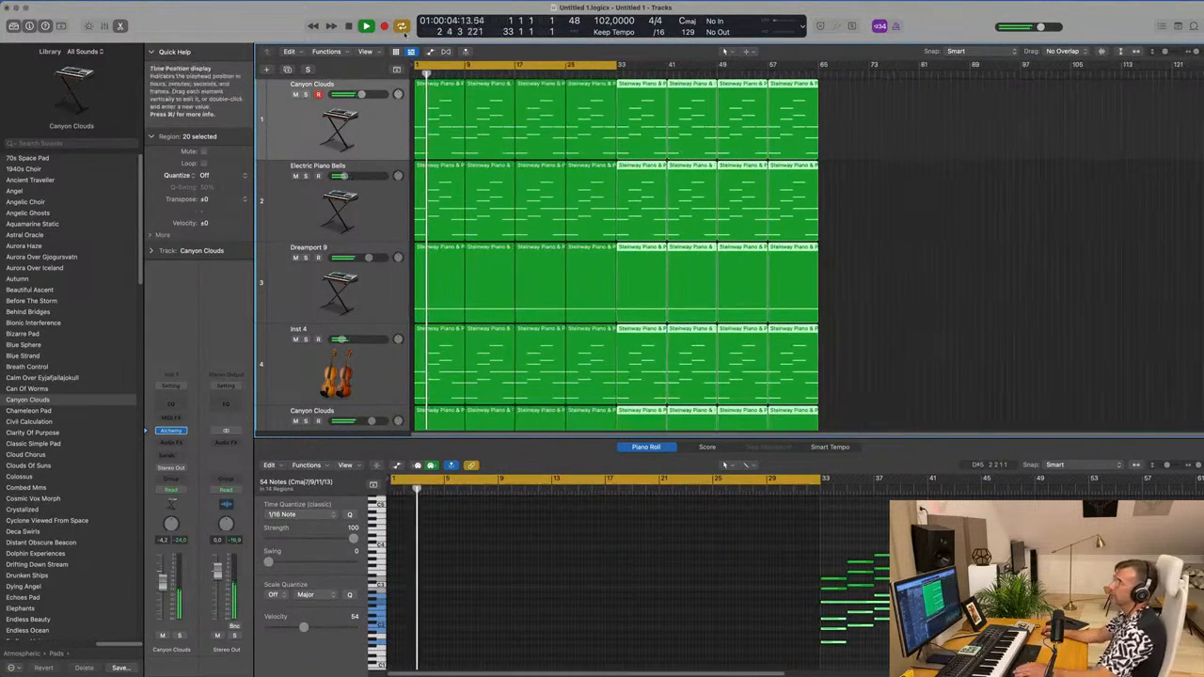
# Show the secondary ruler above the arrangement and deselect all regions
pyautogui.click(367, 51)
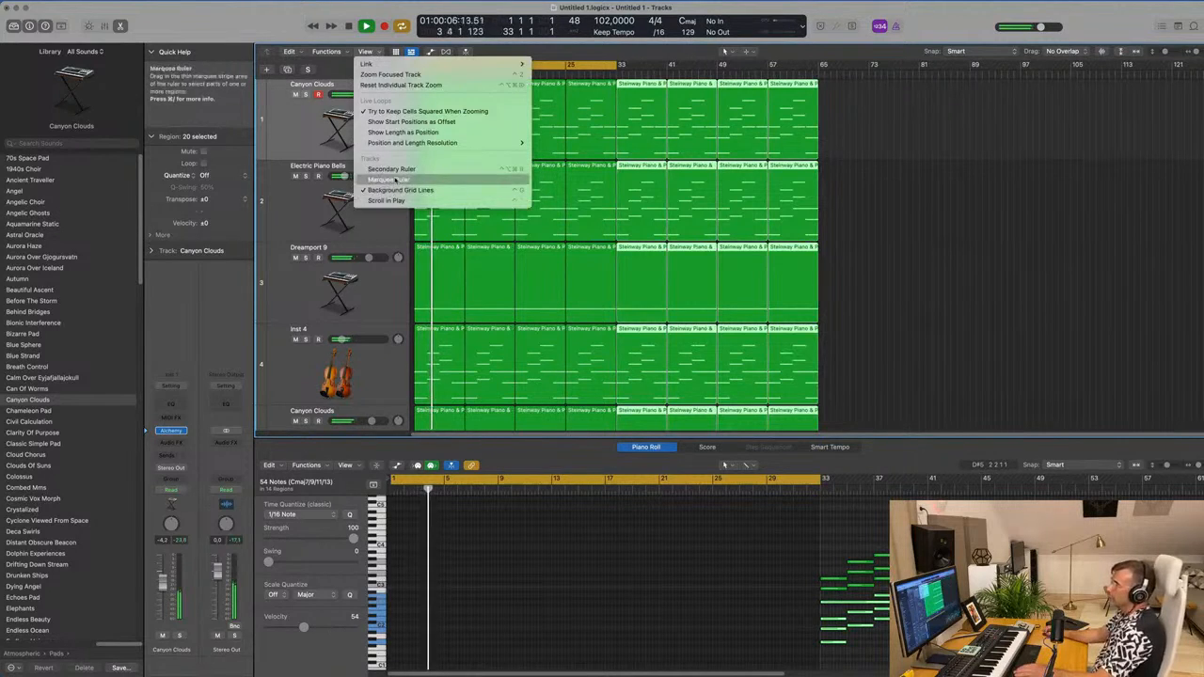
pyautogui.click(391, 170)
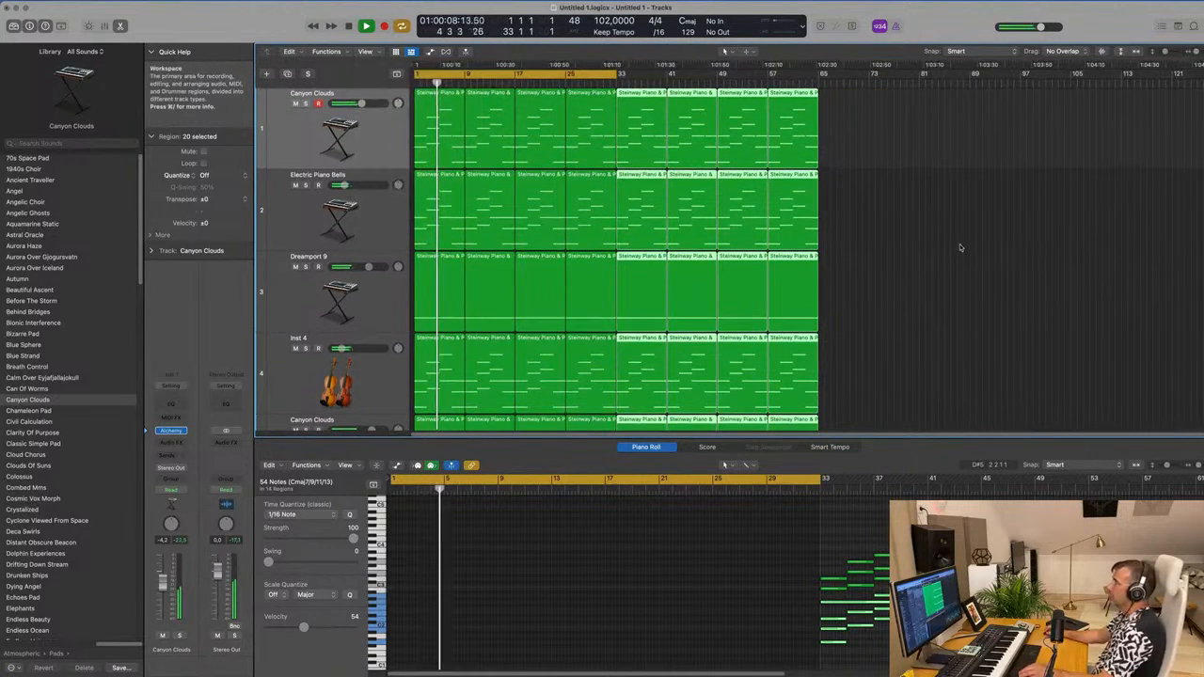
pyautogui.click(891, 141)
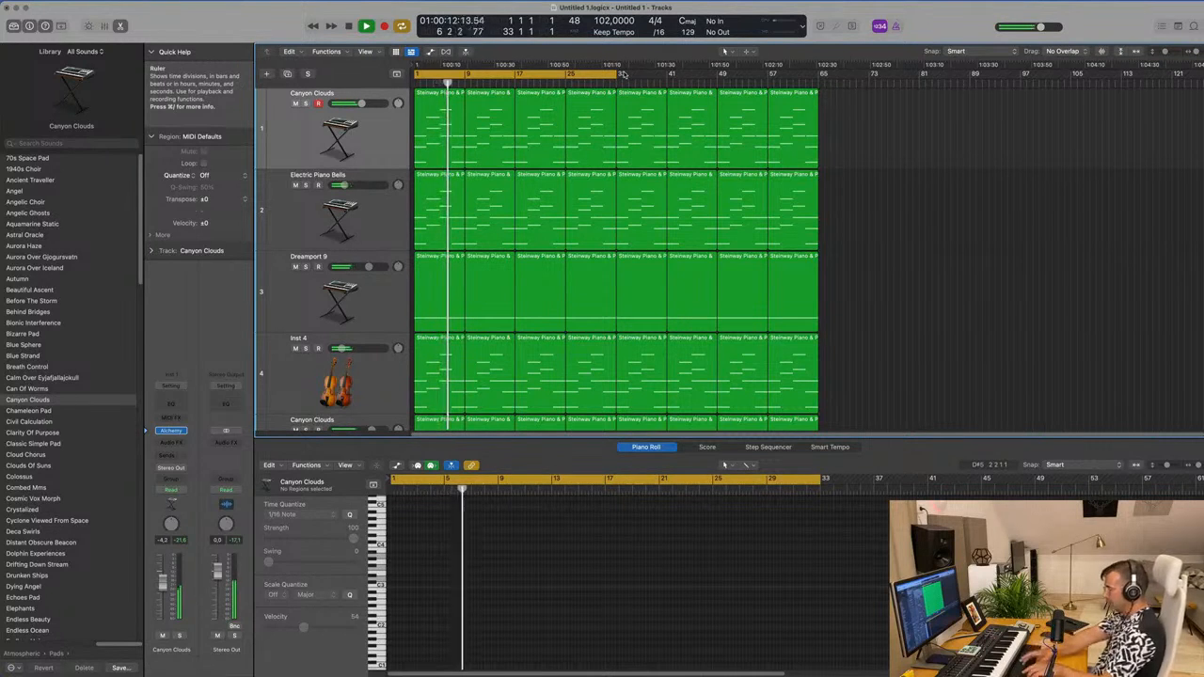
# Repeat the regions again to extend the arrangement to bar 97, and stretch the cycle range to bar 97
pyautogui.press('ctrl+super+r')
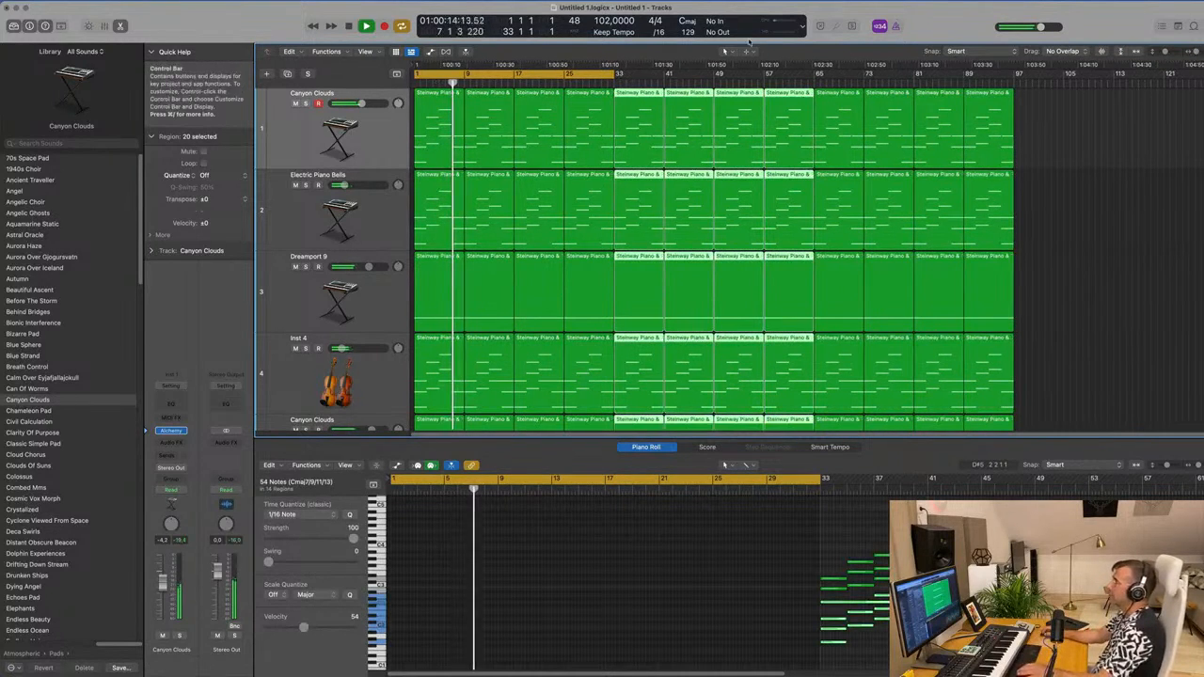
pyautogui.moveTo(620, 72); pyautogui.dragTo(1014, 119)
pyautogui.click(1052, 242)
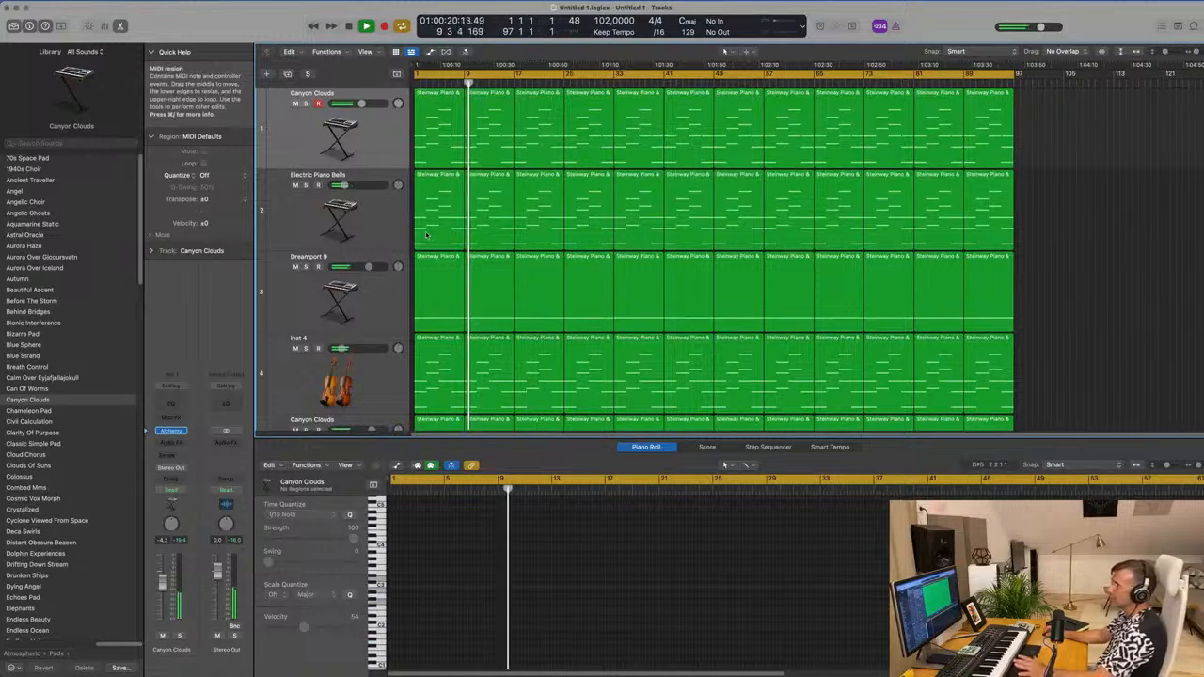
# Mute the Electric Piano Bells, Canyon Clouds and Dreamport 9 tracks
pyautogui.click(295, 186)
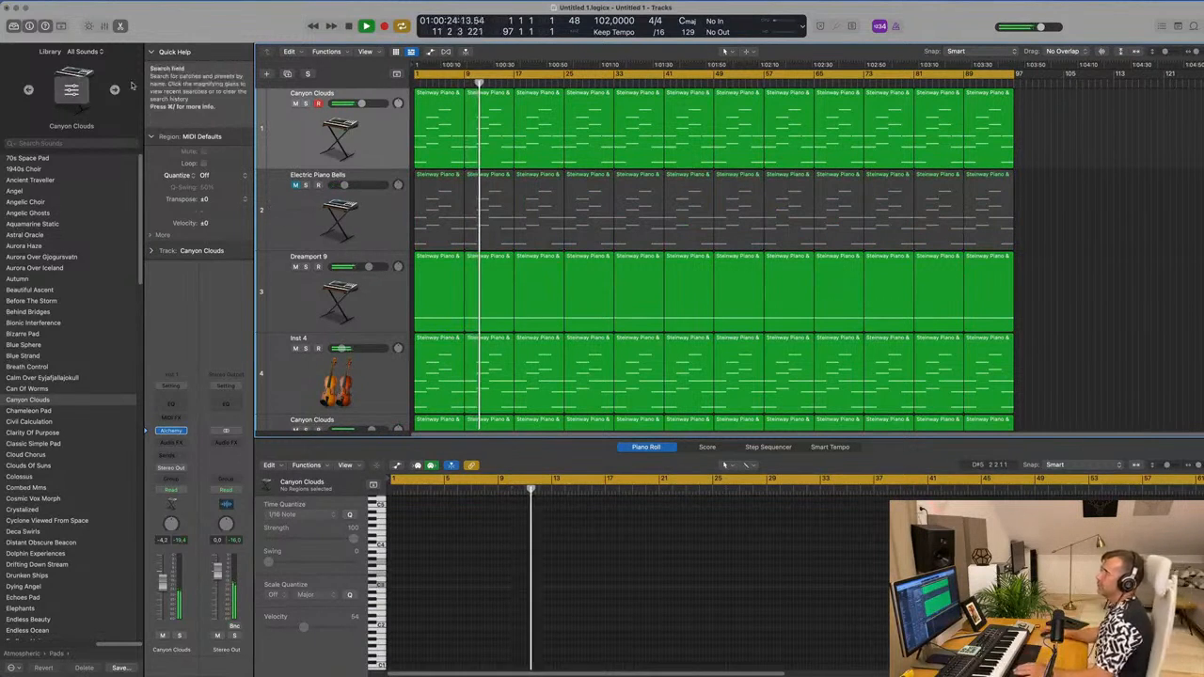
pyautogui.click(296, 102)
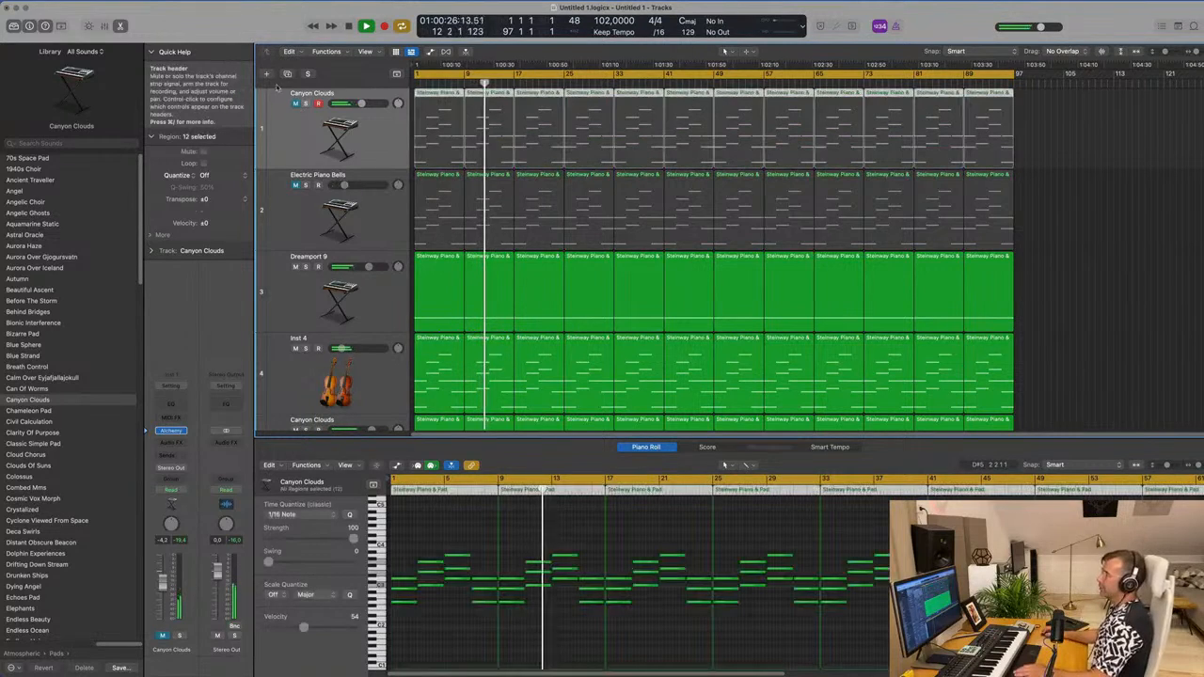
pyautogui.scroll(-2, 336, 250)
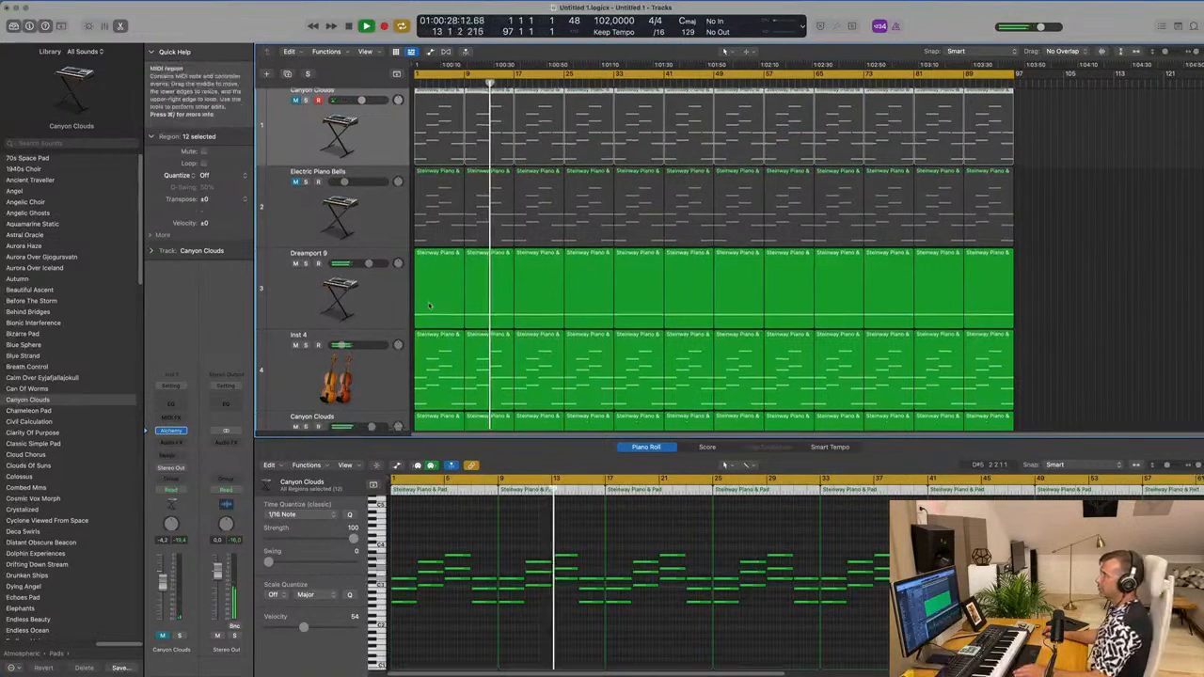
pyautogui.click(296, 226)
pyautogui.scroll(2, 393, 129)
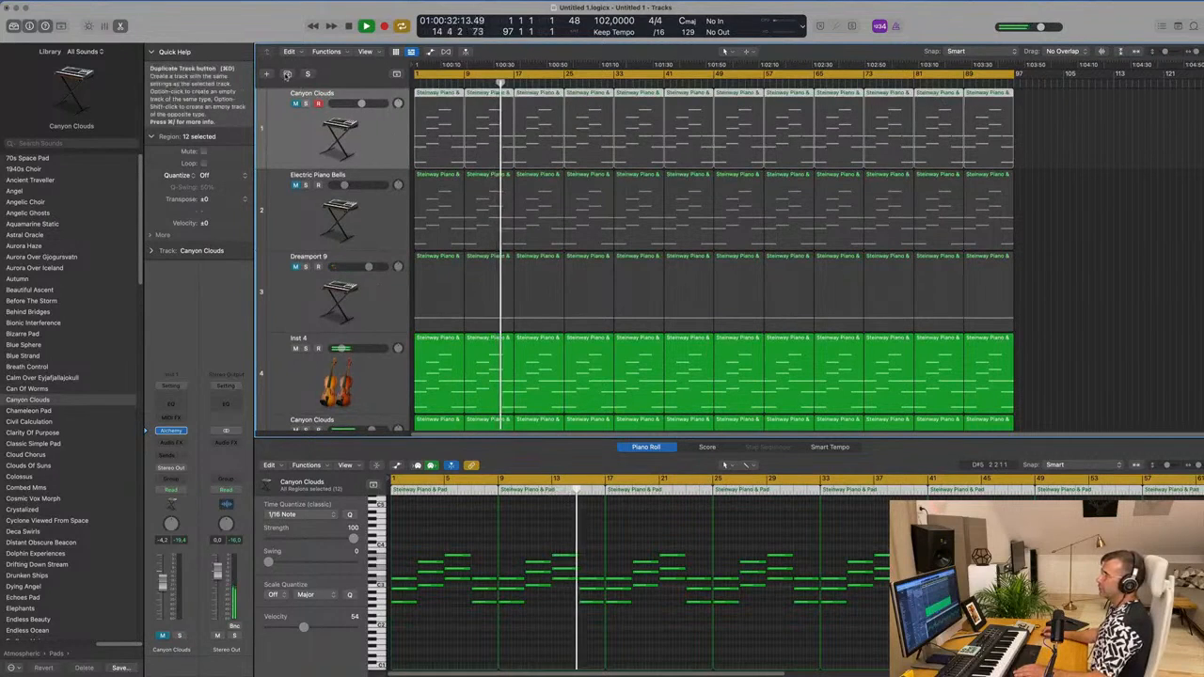
# Duplicate the first Canyon Clouds track without its regions and replace its Alchemy instrument with a stereo Sampler
pyautogui.press('super+d')
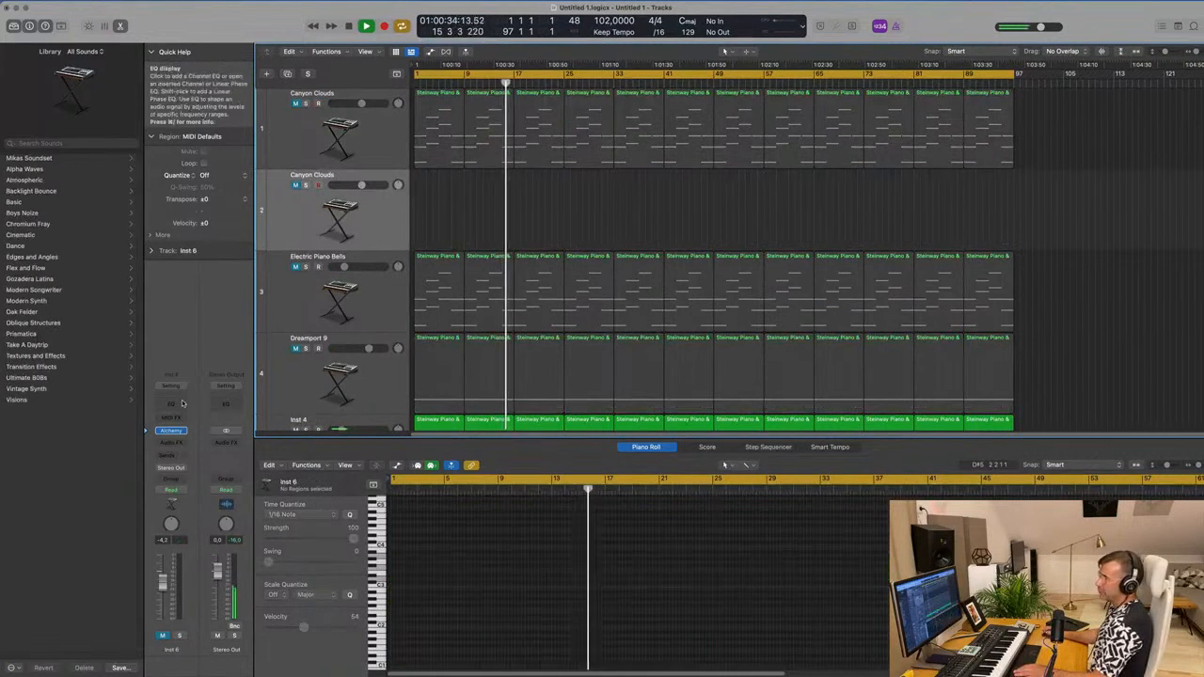
pyautogui.click(177, 431)
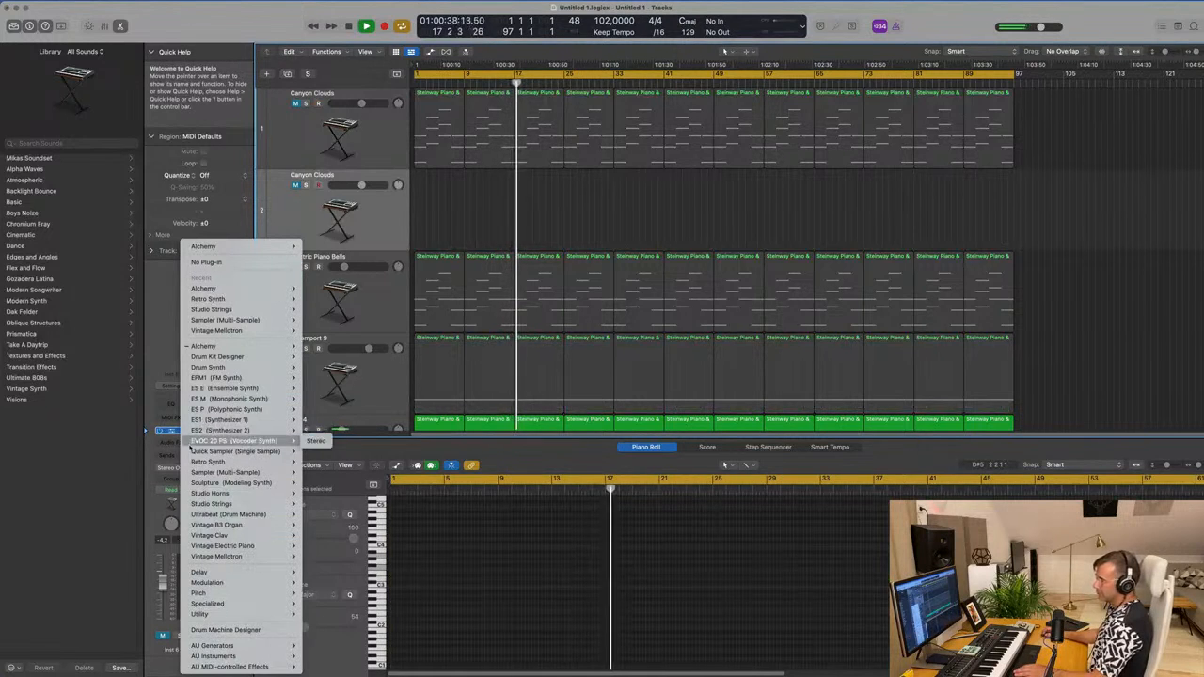
pyautogui.moveTo(283, 472)
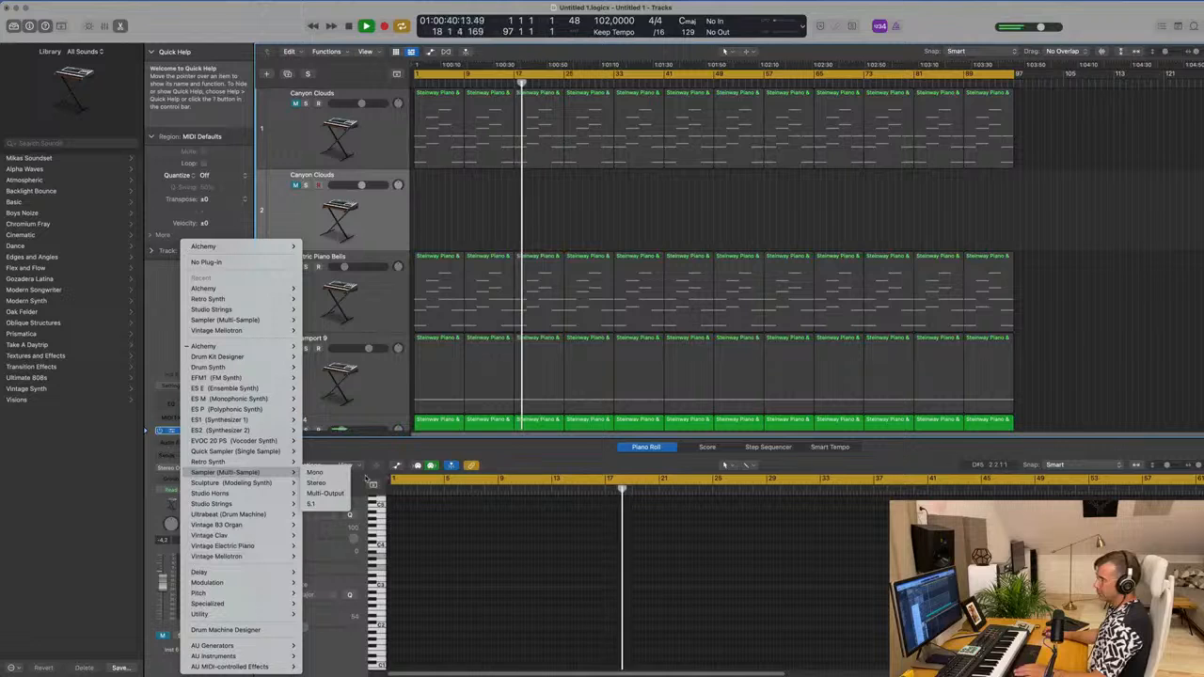
pyautogui.click(320, 483)
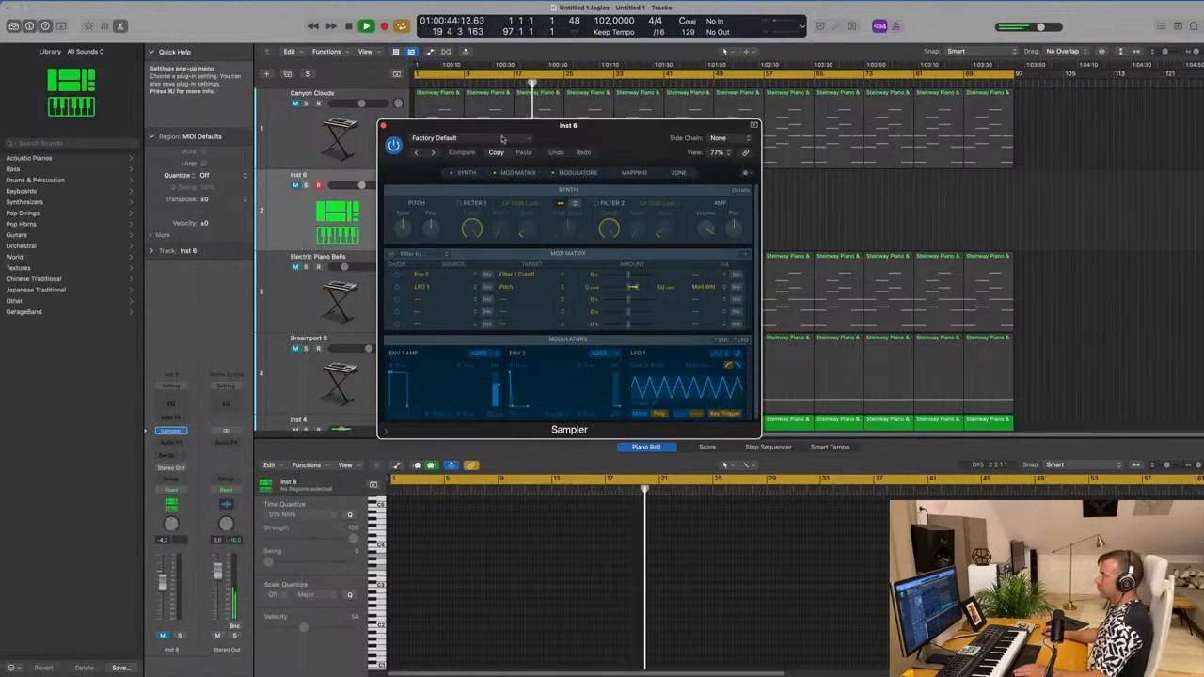
# Load the Yamaha Grand Piano preset from the Acoustic Pianos category into Sampler and move the plug-in window aside
pyautogui.click(465, 138)
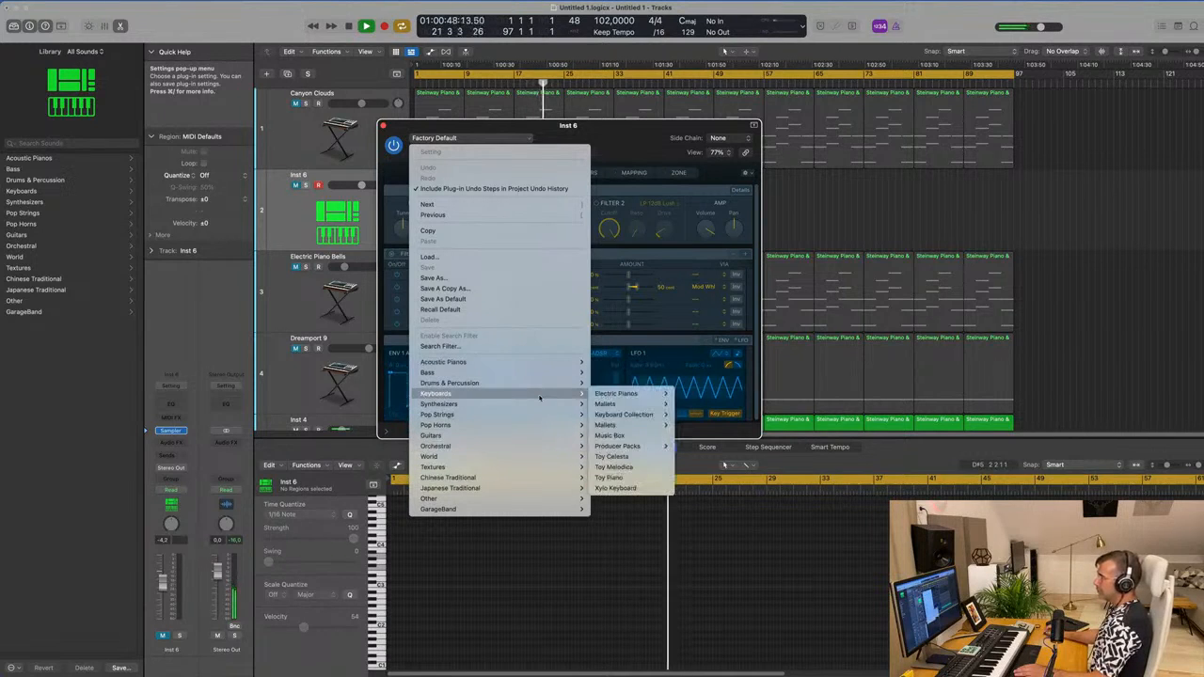
pyautogui.moveTo(543, 455)
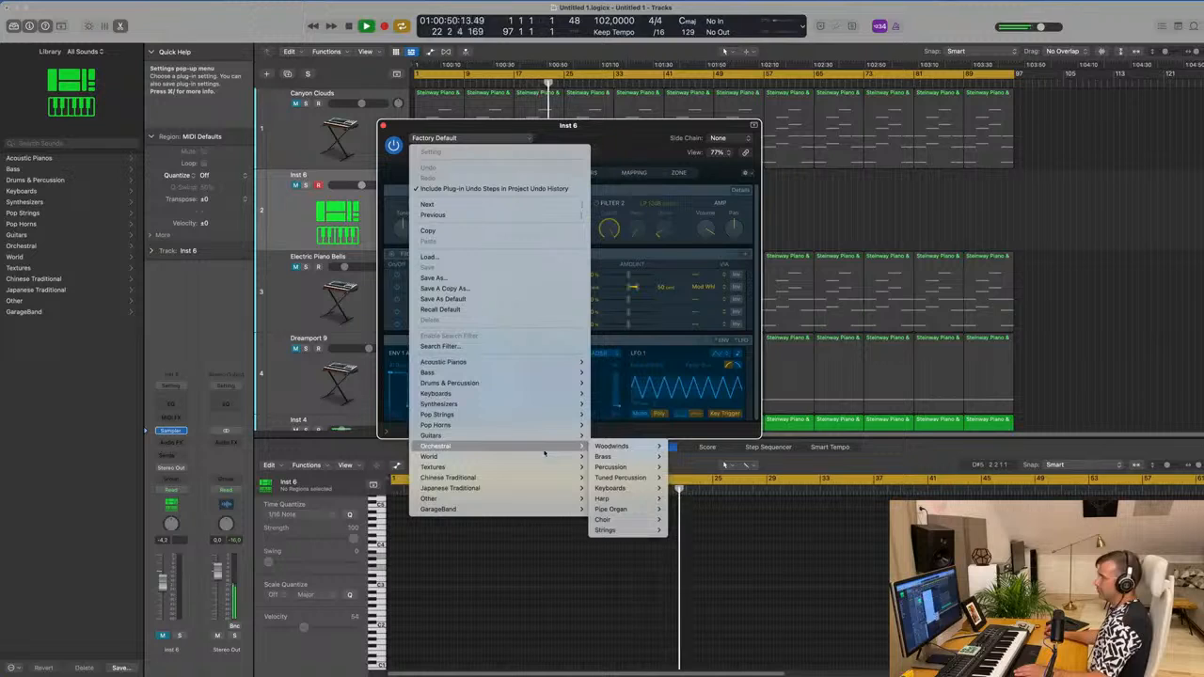
pyautogui.moveTo(549, 430)
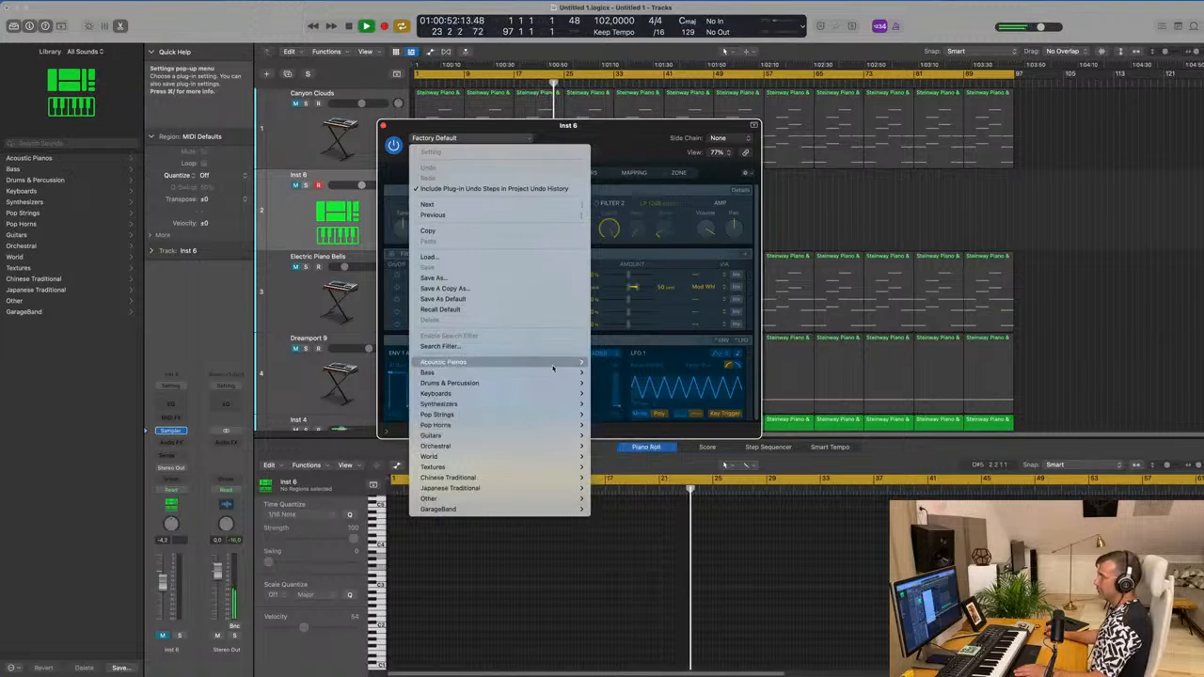
pyautogui.moveTo(555, 362)
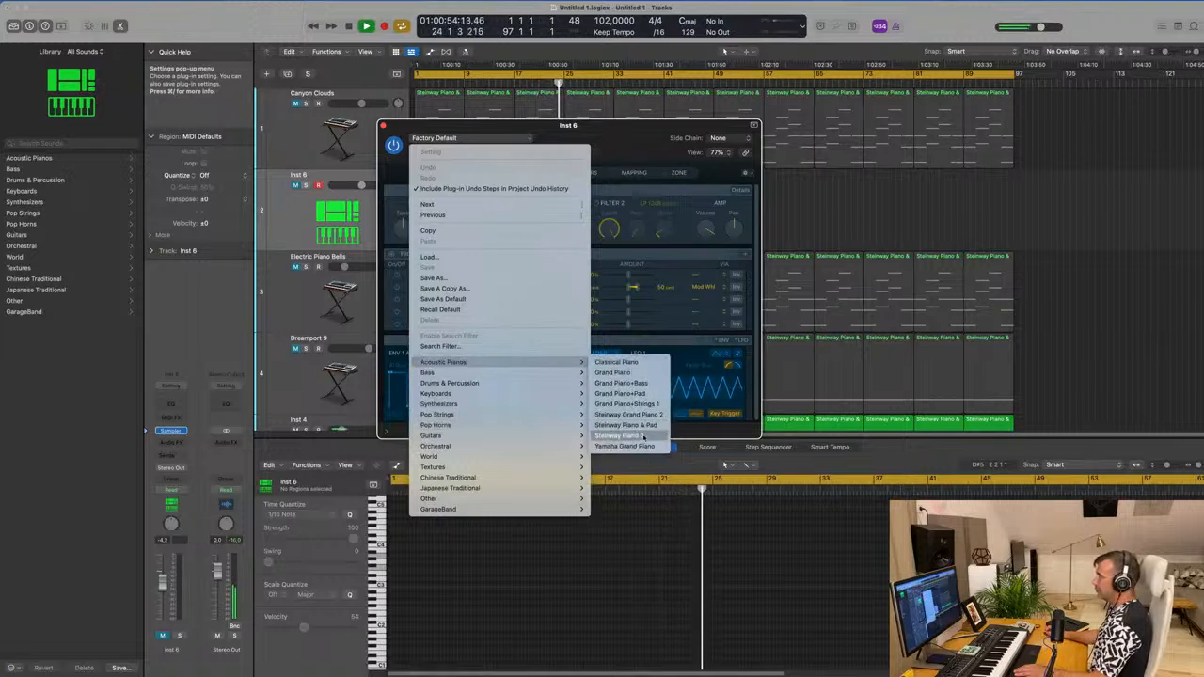
pyautogui.click(681, 271)
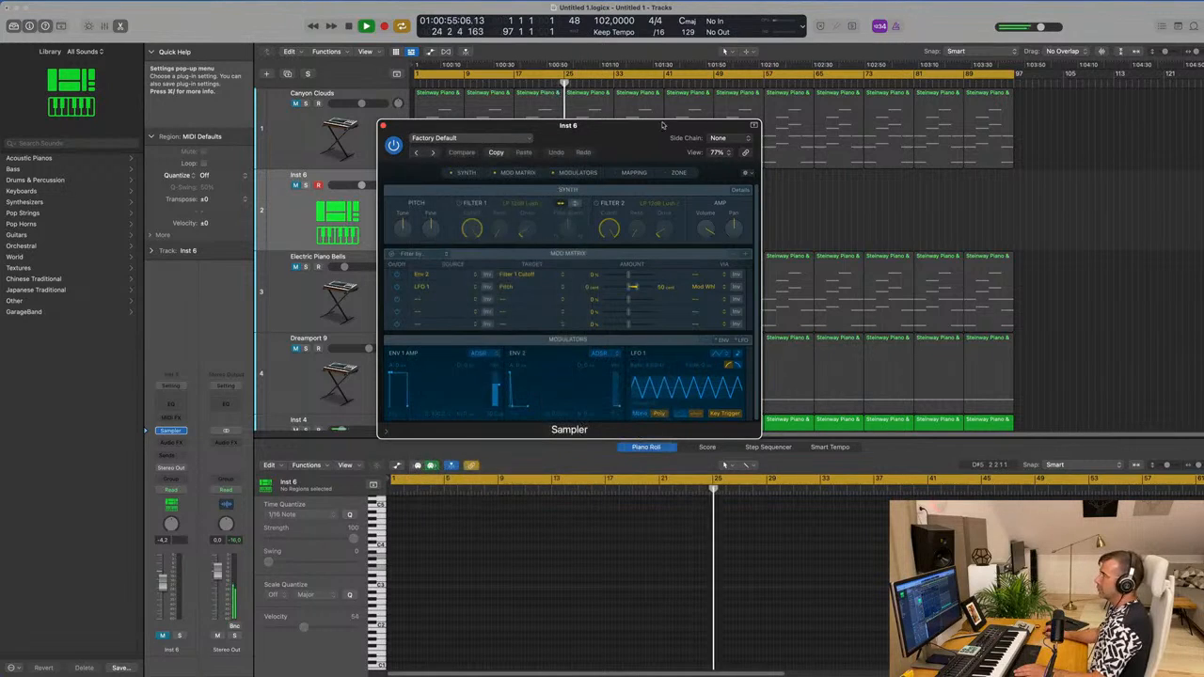
pyautogui.moveTo(653, 126); pyautogui.dragTo(926, 118)
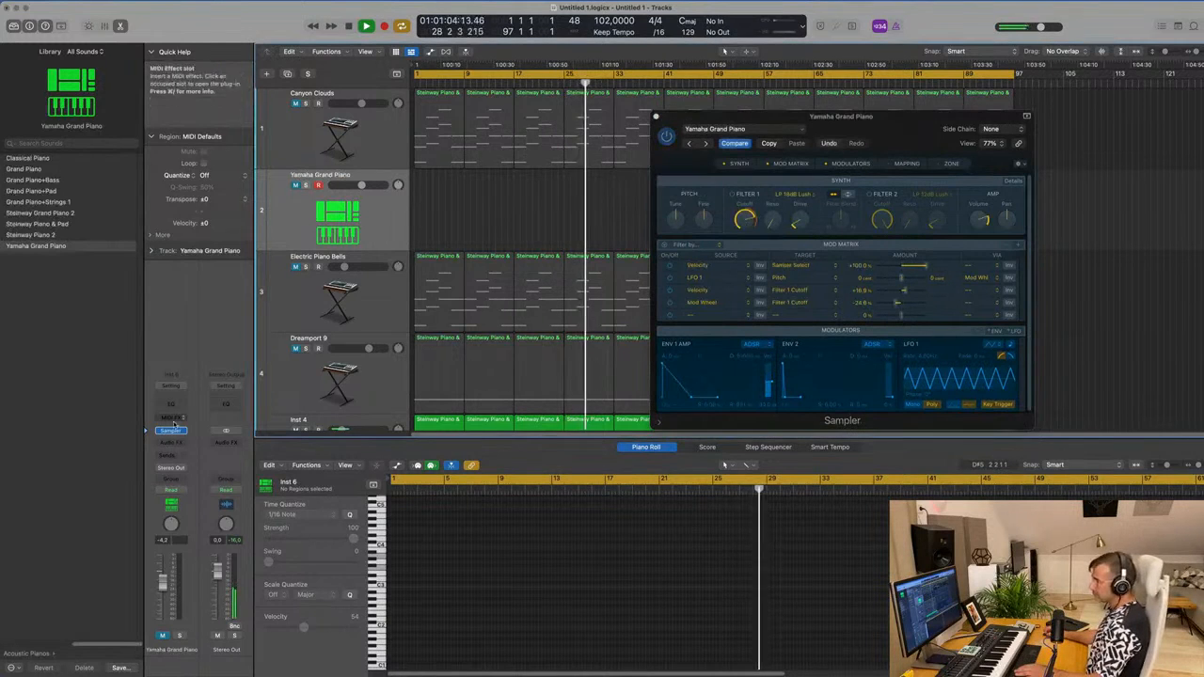
# Add a Bus 1 reverb send to the Yamaha Grand Piano track and lower its volume to about -11 dB
pyautogui.click(170, 455)
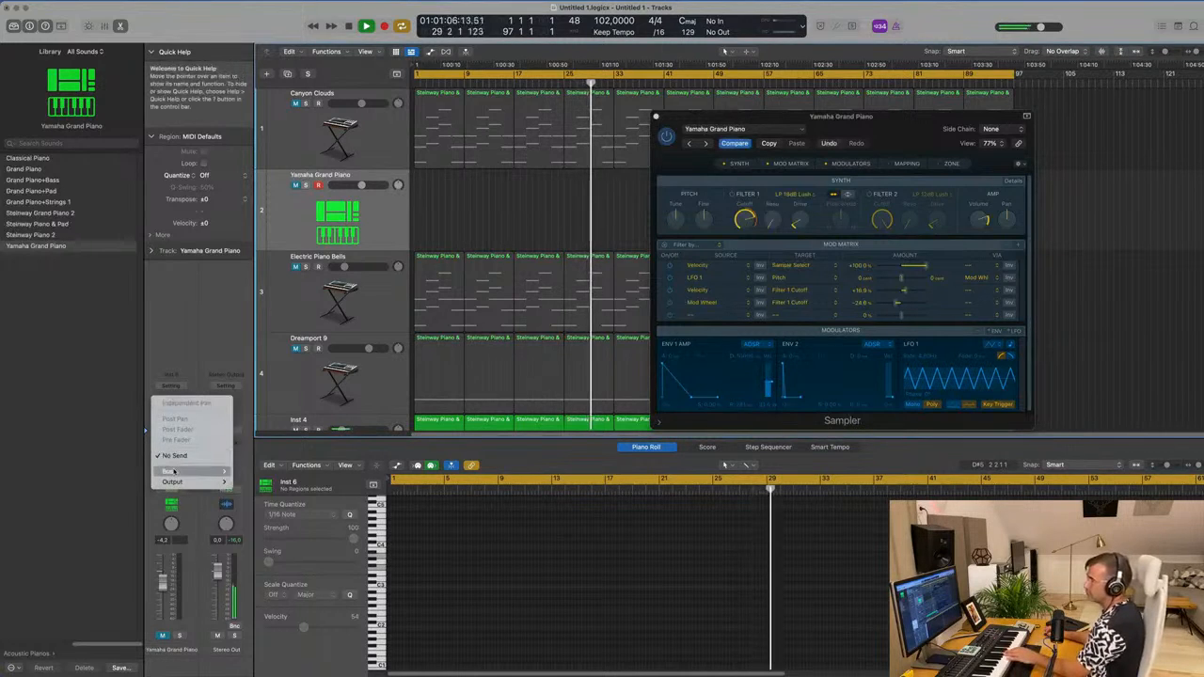
pyautogui.moveTo(174, 471)
pyautogui.click(256, 262)
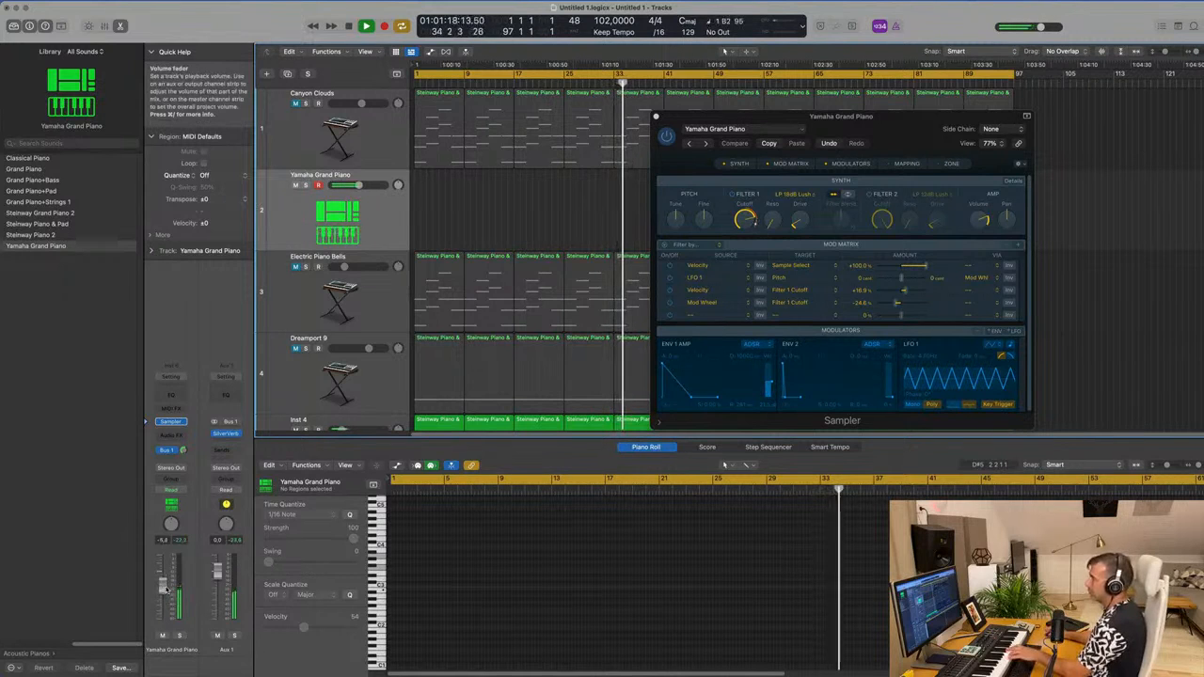
pyautogui.moveTo(166, 589); pyautogui.dragTo(165, 599)
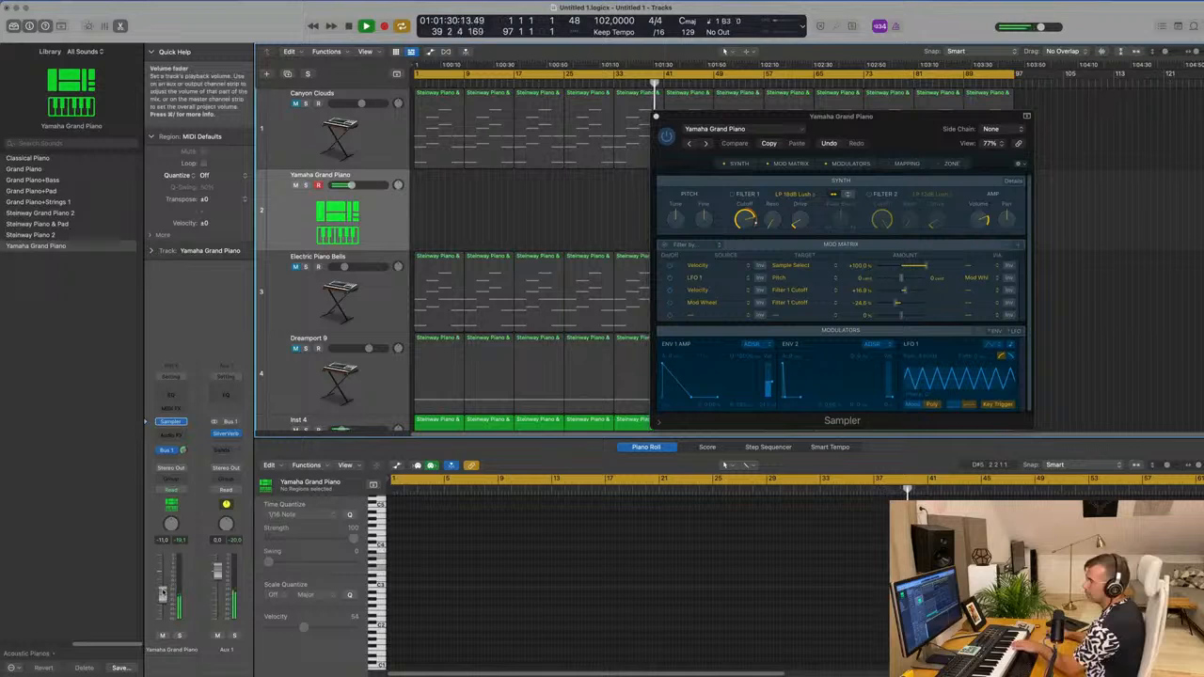
# Record a sparse piano melody on the Yamaha Grand Piano track from bar 9 to about bar 25
pyautogui.moveTo(802, 141); pyautogui.dragTo(1072, 181)
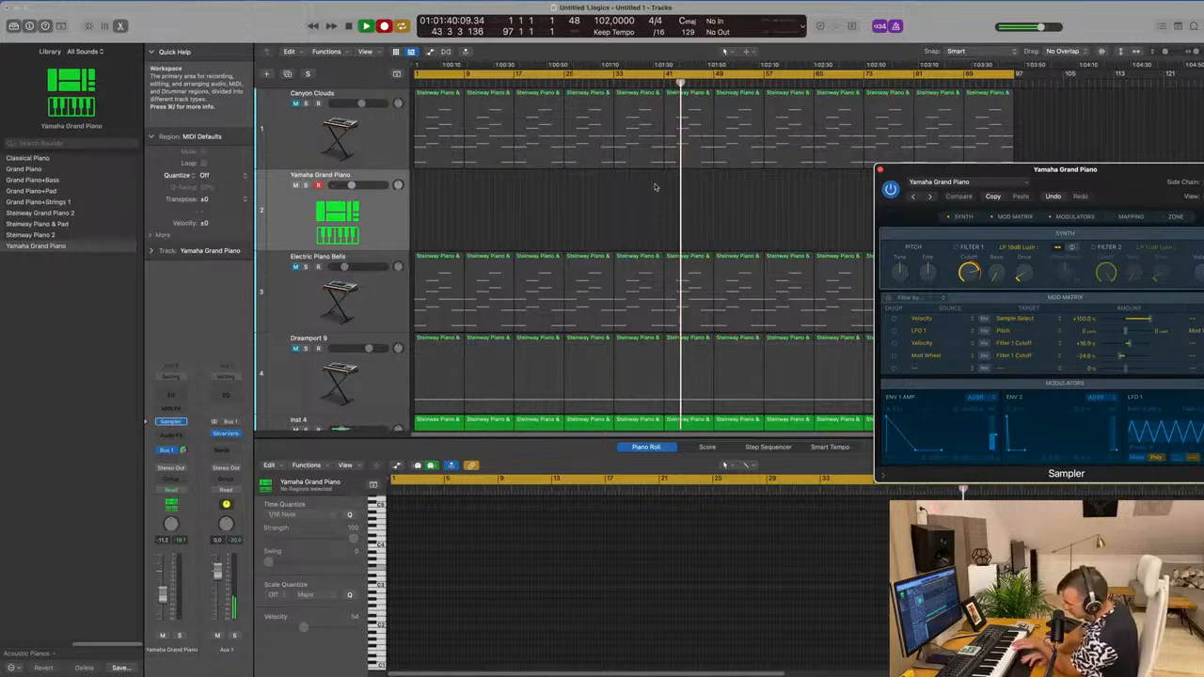
pyautogui.press('r')
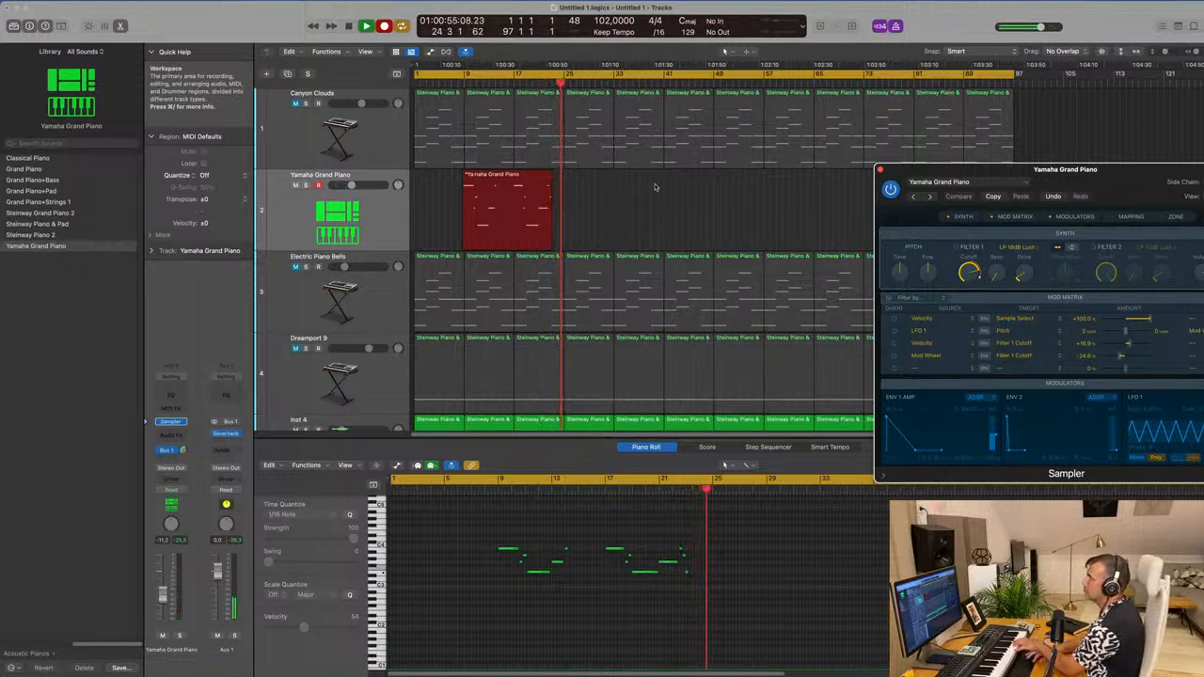
pyautogui.press('space')
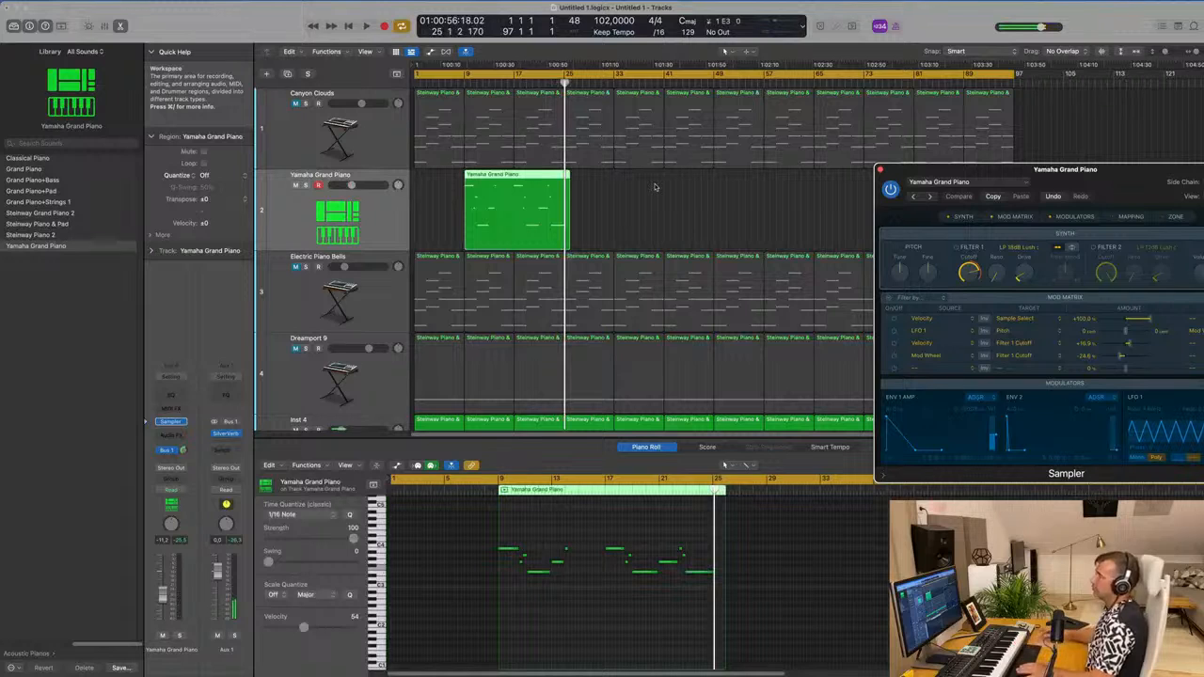
# Move the recorded Yamaha Grand Piano region to start at bar 1 and play it back from the beginning
pyautogui.press('space')
pyautogui.press('space')
pyautogui.moveTo(517, 179); pyautogui.dragTo(450, 178)
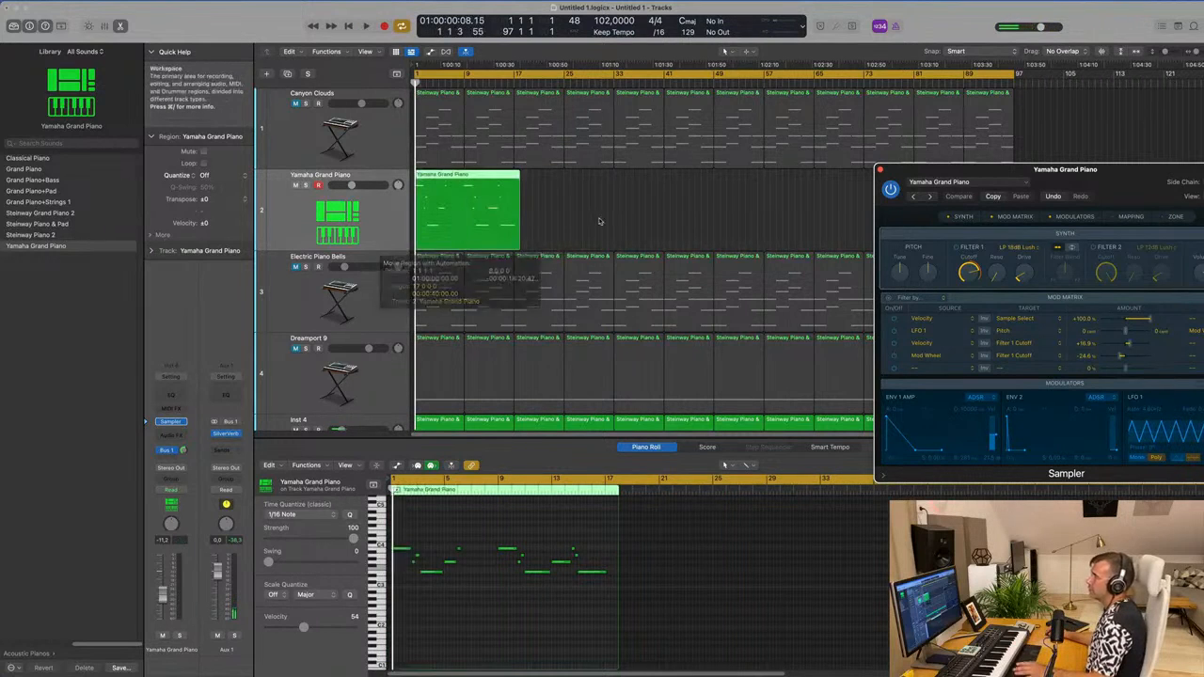
pyautogui.click(594, 212)
pyautogui.press('space')
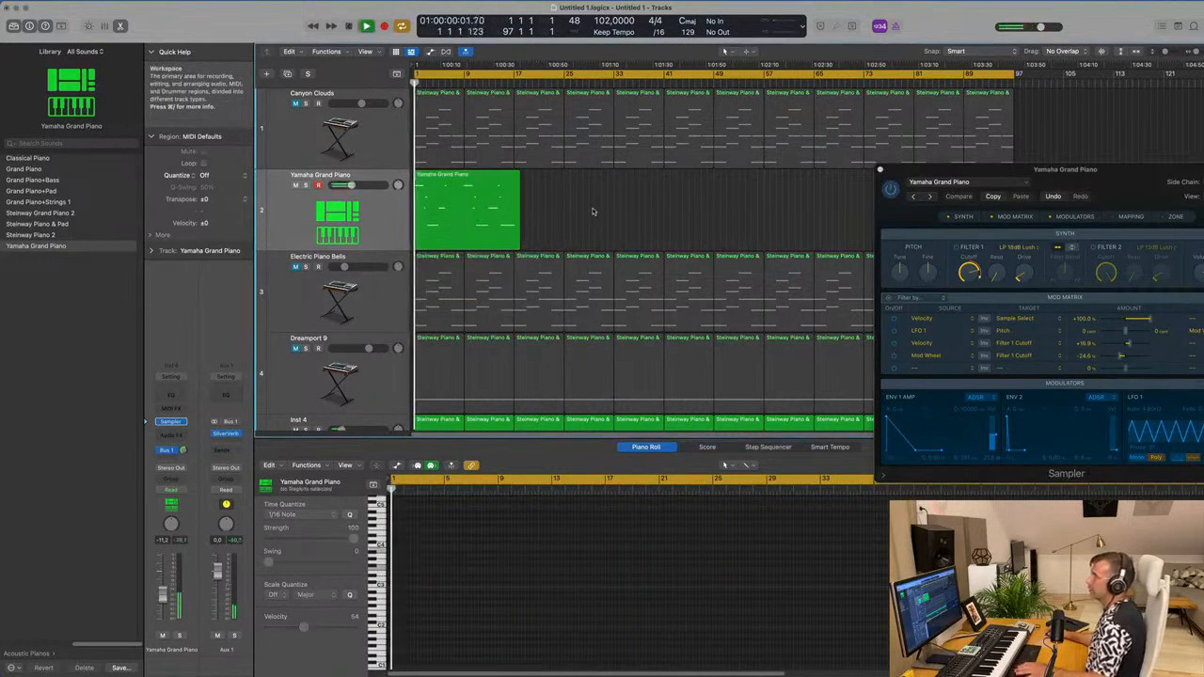
# Open the Yamaha Grand Piano region in the Piano Roll and move the first long low note to start exactly on bar 3
pyautogui.click(395, 215)
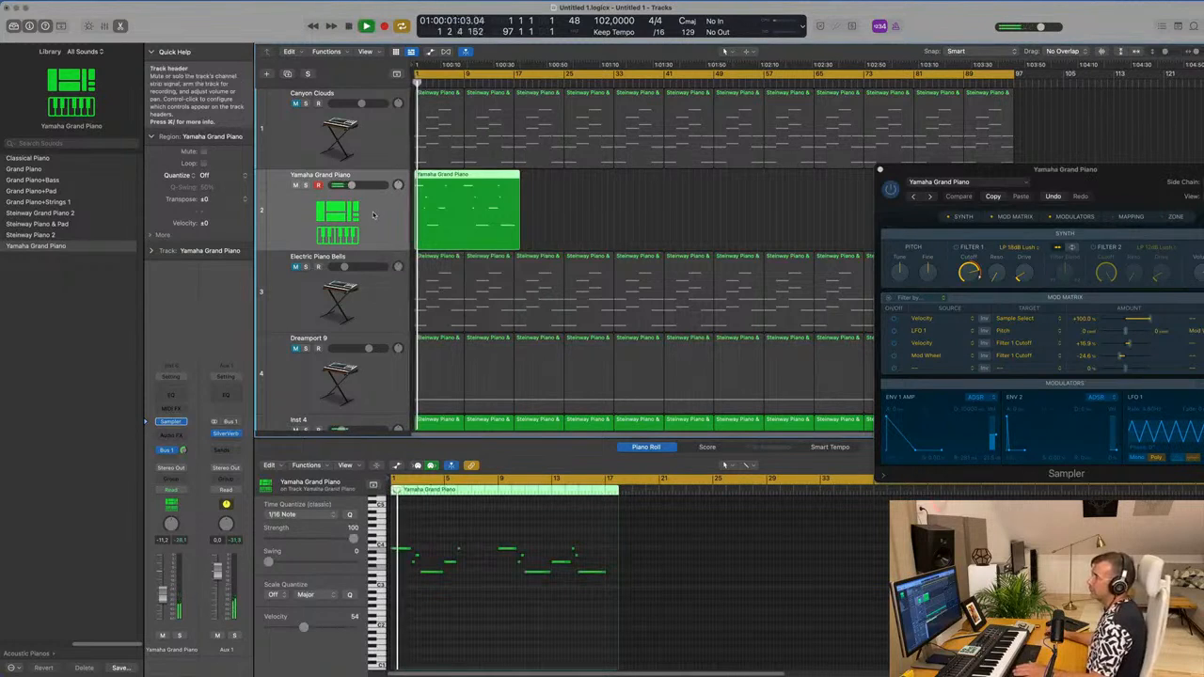
pyautogui.click(463, 620)
pyautogui.press('super+a')
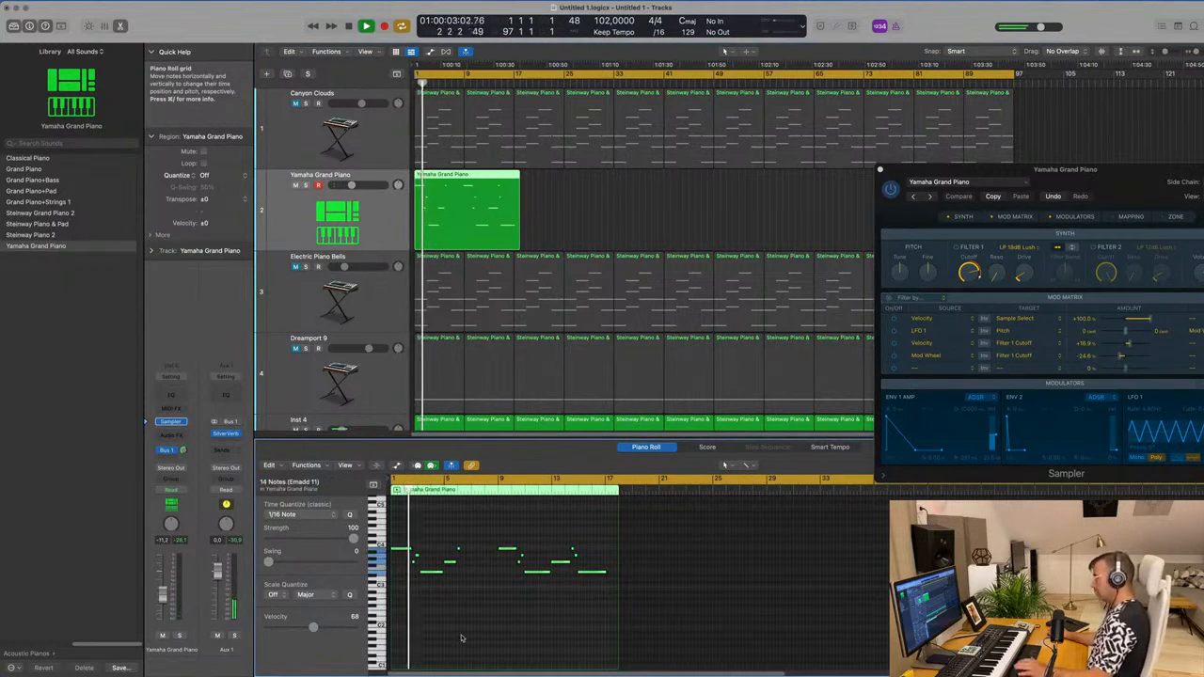
pyautogui.scroll(10, 464, 620)
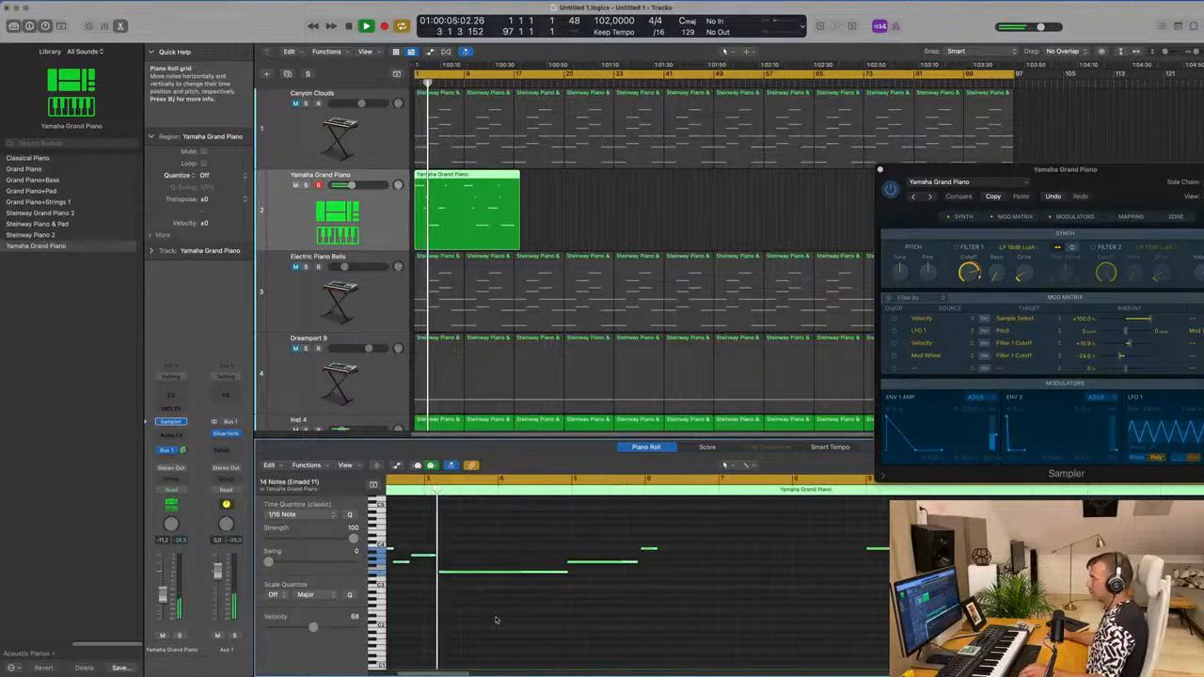
pyautogui.hscroll(-1, 499, 619)
pyautogui.press('Return')
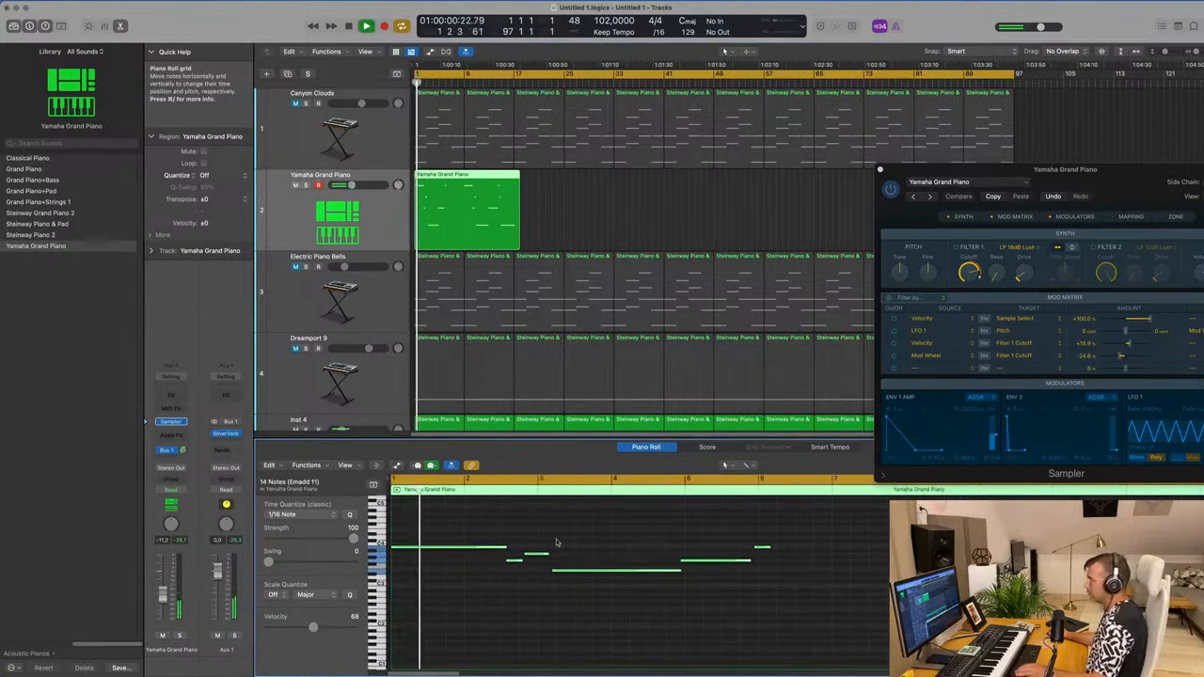
pyautogui.click(556, 542)
pyautogui.moveTo(547, 555); pyautogui.dragTo(575, 572)
pyautogui.hscroll(-4, 564, 594)
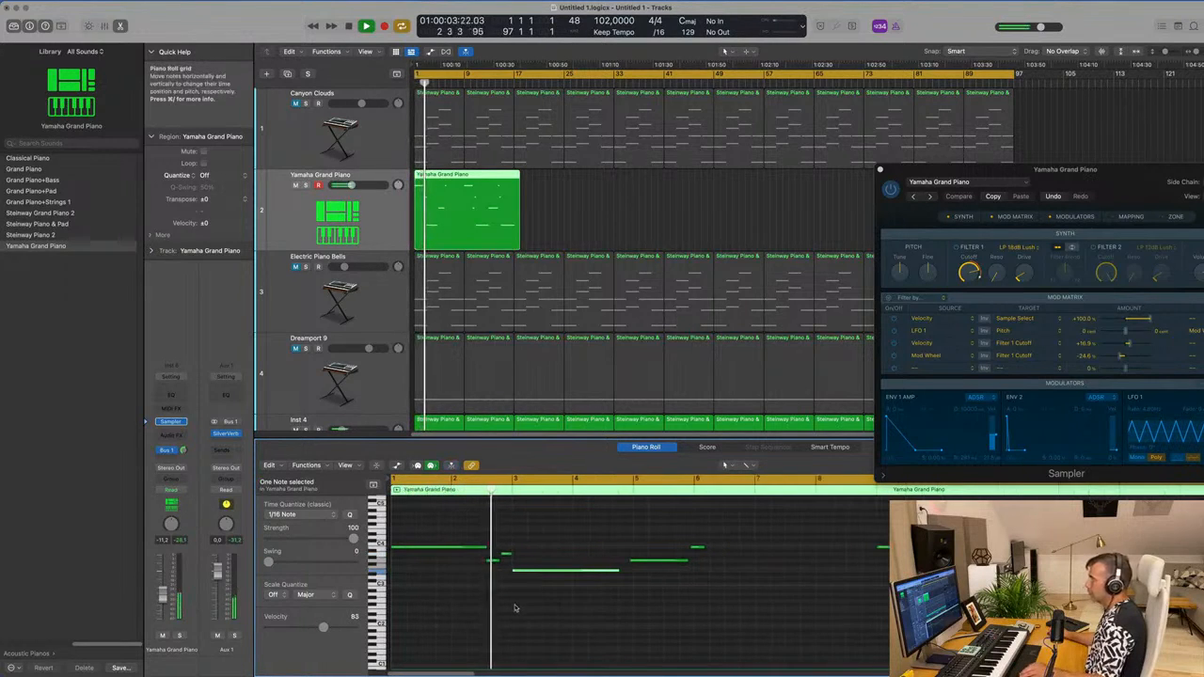
pyautogui.press('space')
pyautogui.press('space')
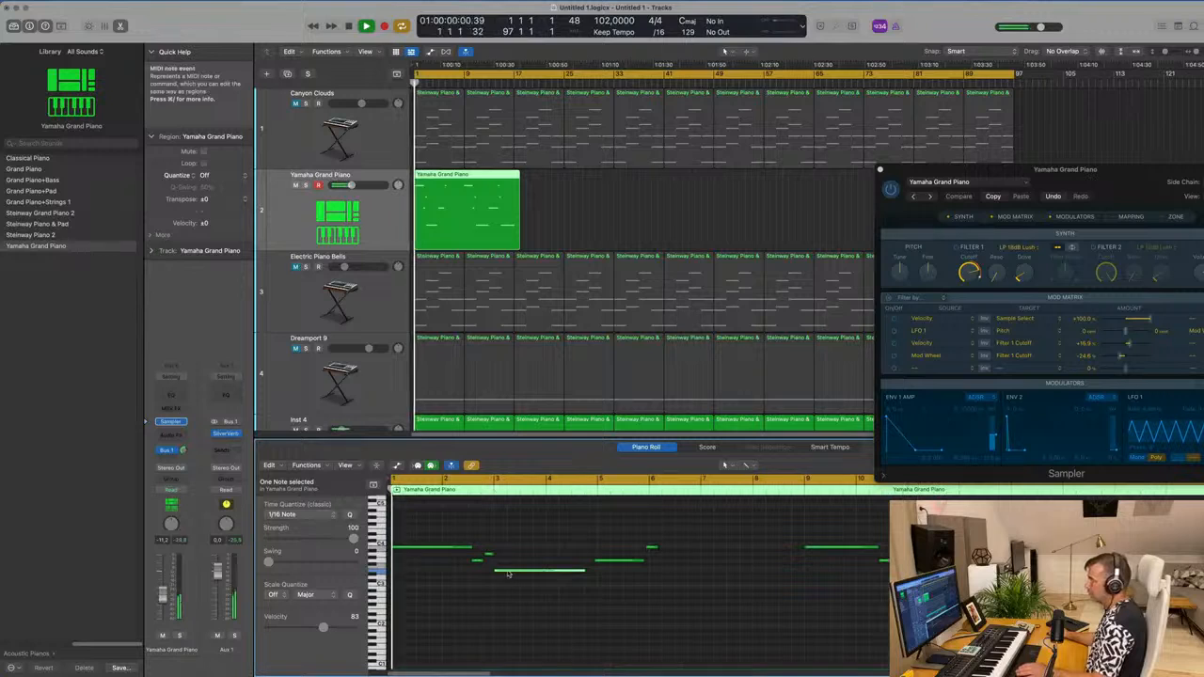
# Try starting the long low note slightly after bar 3 while listening from the beginning
pyautogui.moveTo(516, 572); pyautogui.dragTo(529, 572)
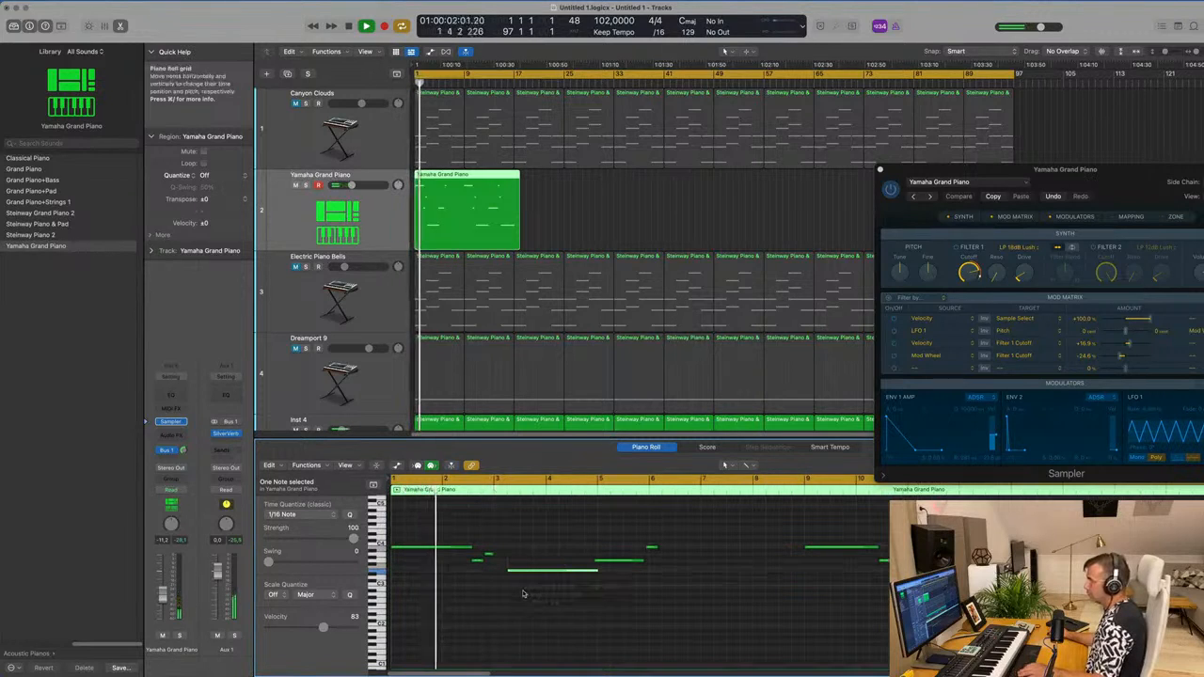
pyautogui.hscroll(2, 522, 591)
pyautogui.hscroll(1, 522, 591)
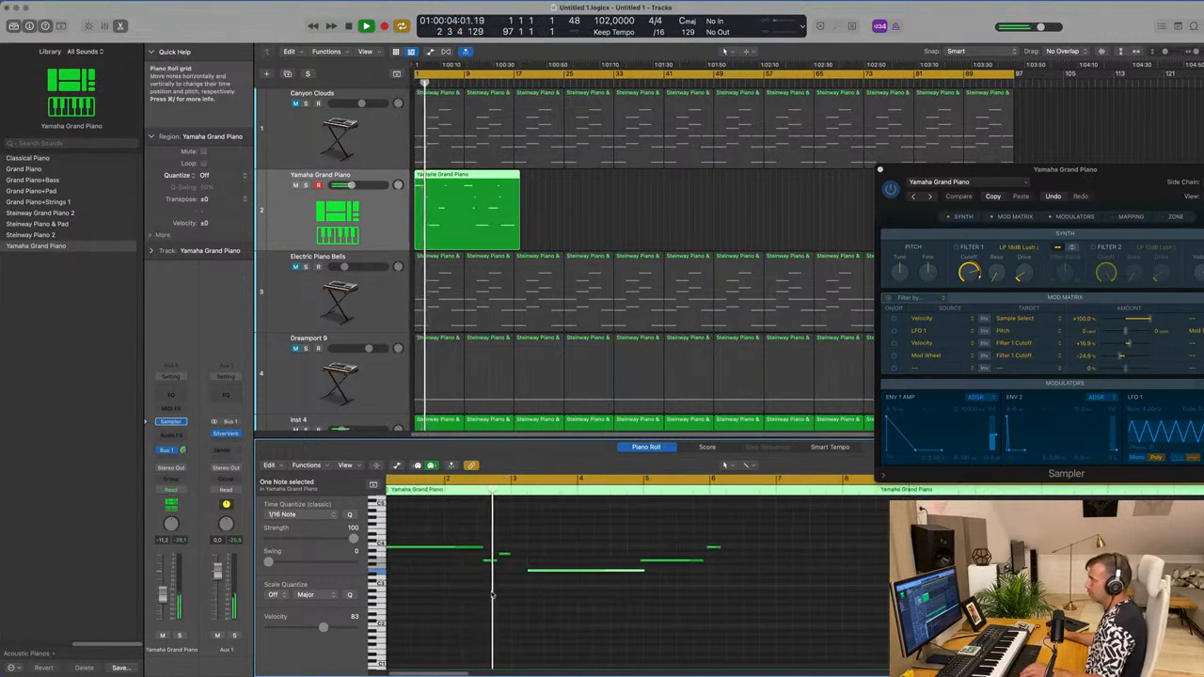
pyautogui.hscroll(-1, 498, 593)
pyautogui.hscroll(3, 497, 592)
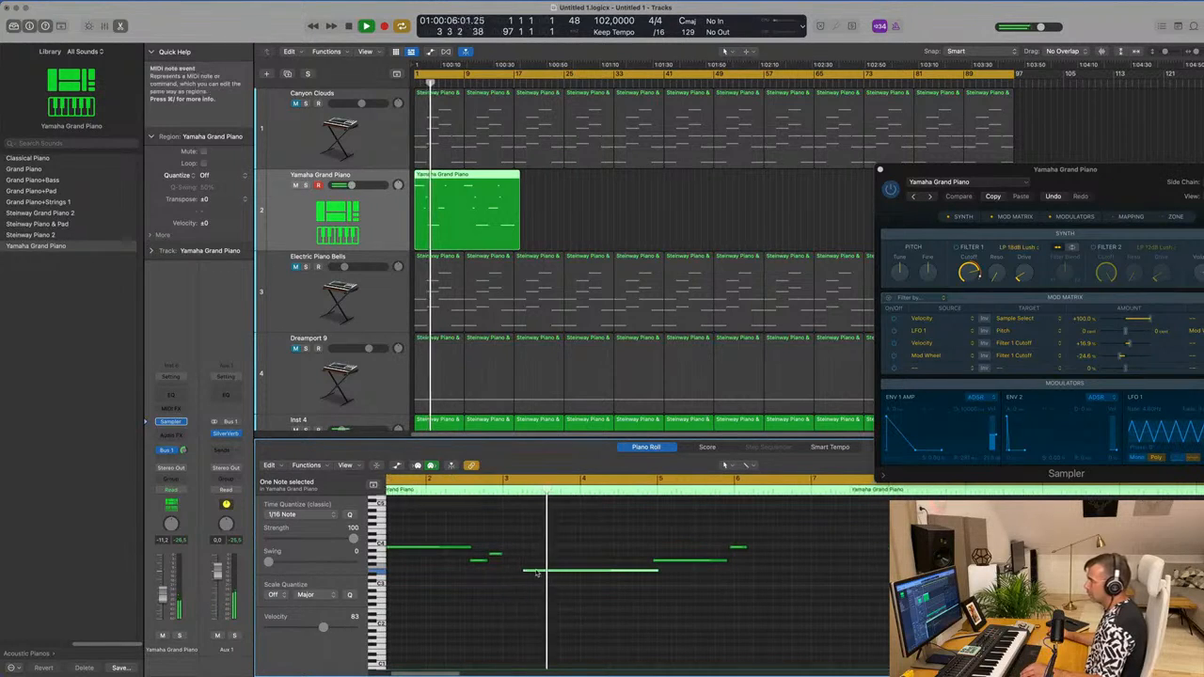
pyautogui.moveTo(536, 572); pyautogui.dragTo(526, 573)
pyautogui.press('Return')
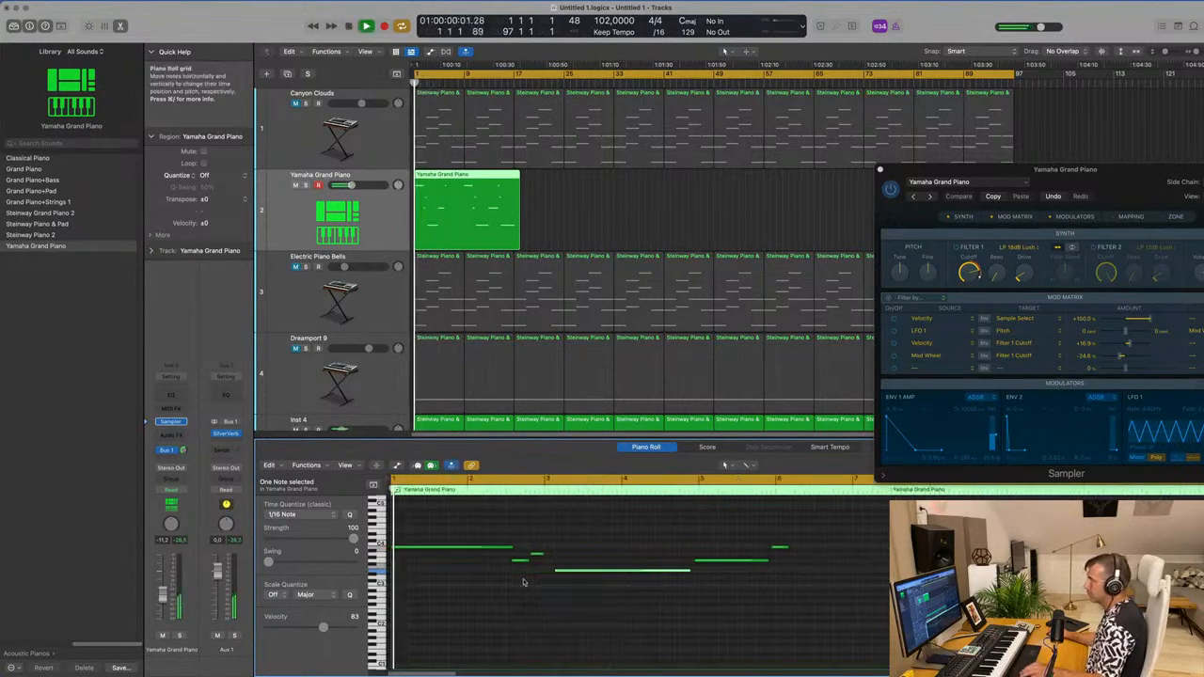
pyautogui.hscroll(-2, 523, 583)
# Move the two short notes in bar 2 slightly earlier onto the grid and return the long low note to bar 3
pyautogui.click(511, 591)
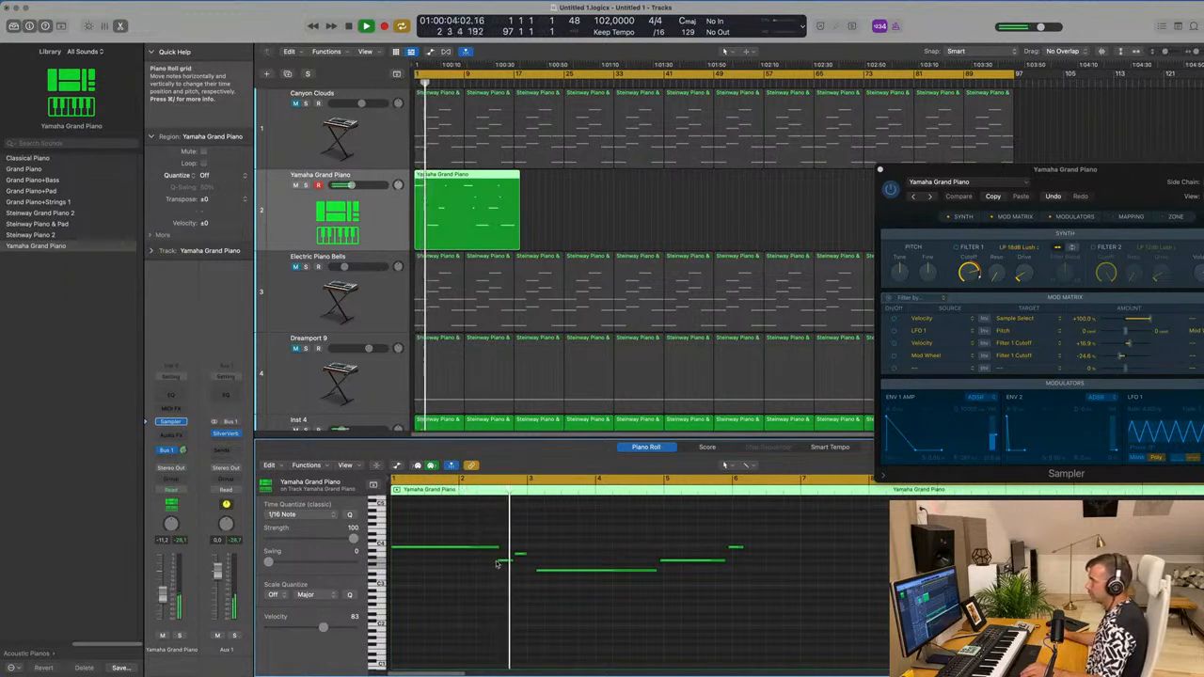
pyautogui.moveTo(505, 561)
pyautogui.mouseDown()
pyautogui.moveTo(533, 573)
pyautogui.moveTo(492, 547)
pyautogui.mouseUp()
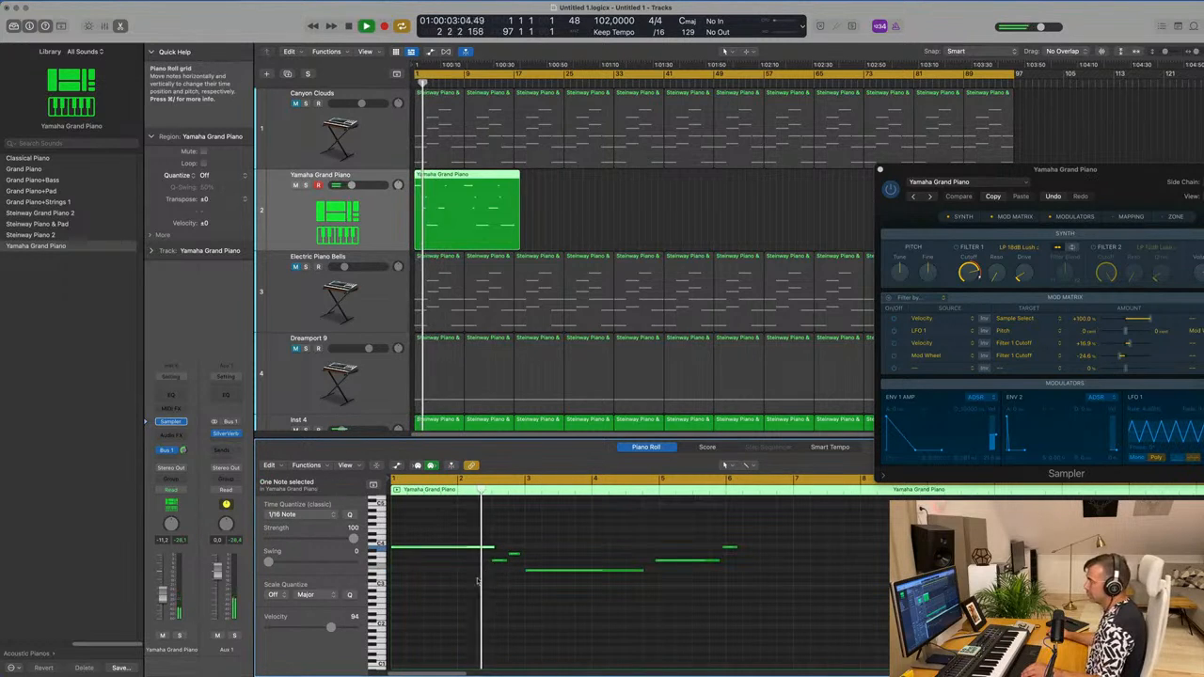
pyautogui.scroll(-1, 497, 573)
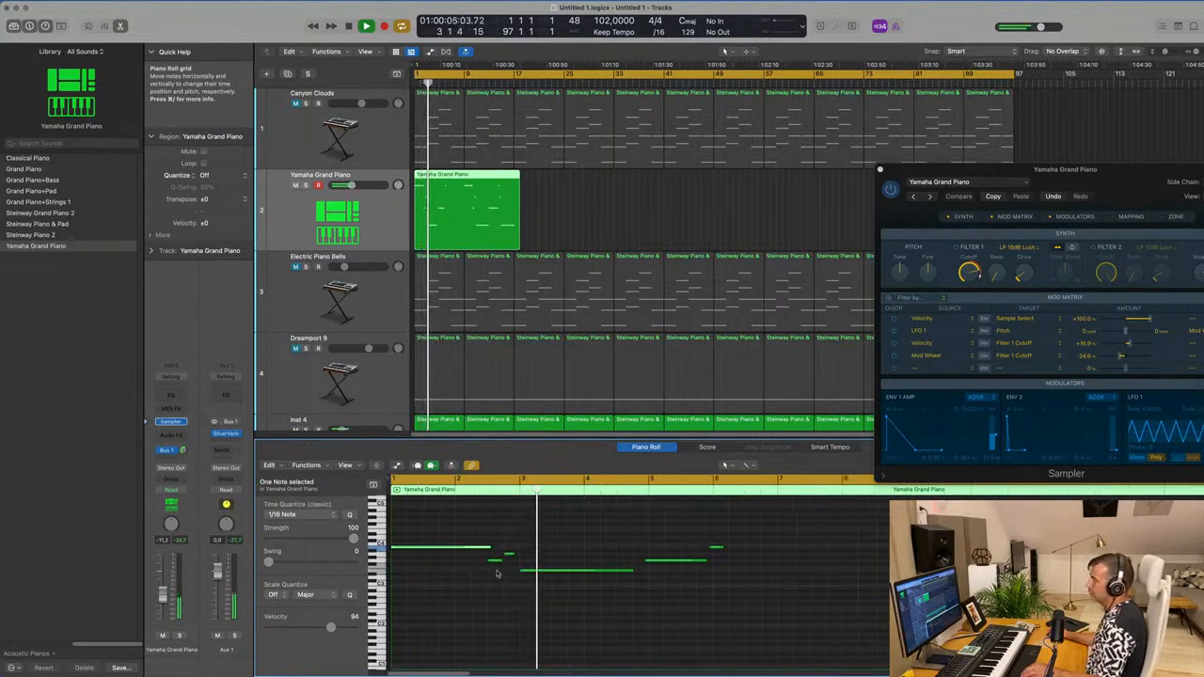
pyautogui.scroll(-1, 577, 550)
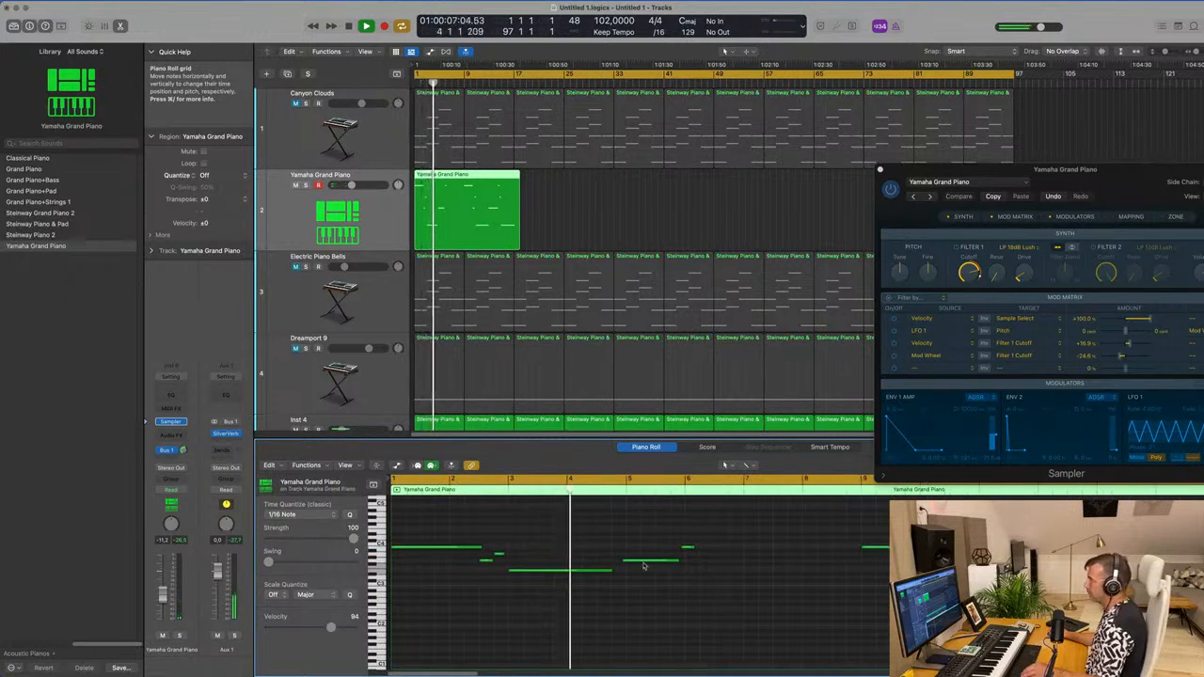
# Align the notes near bars 5 and 6 so they start exactly on those bars
pyautogui.moveTo(644, 566); pyautogui.dragTo(693, 548)
pyautogui.press('Return')
pyautogui.press('super+Left')
pyautogui.press('super+Left')
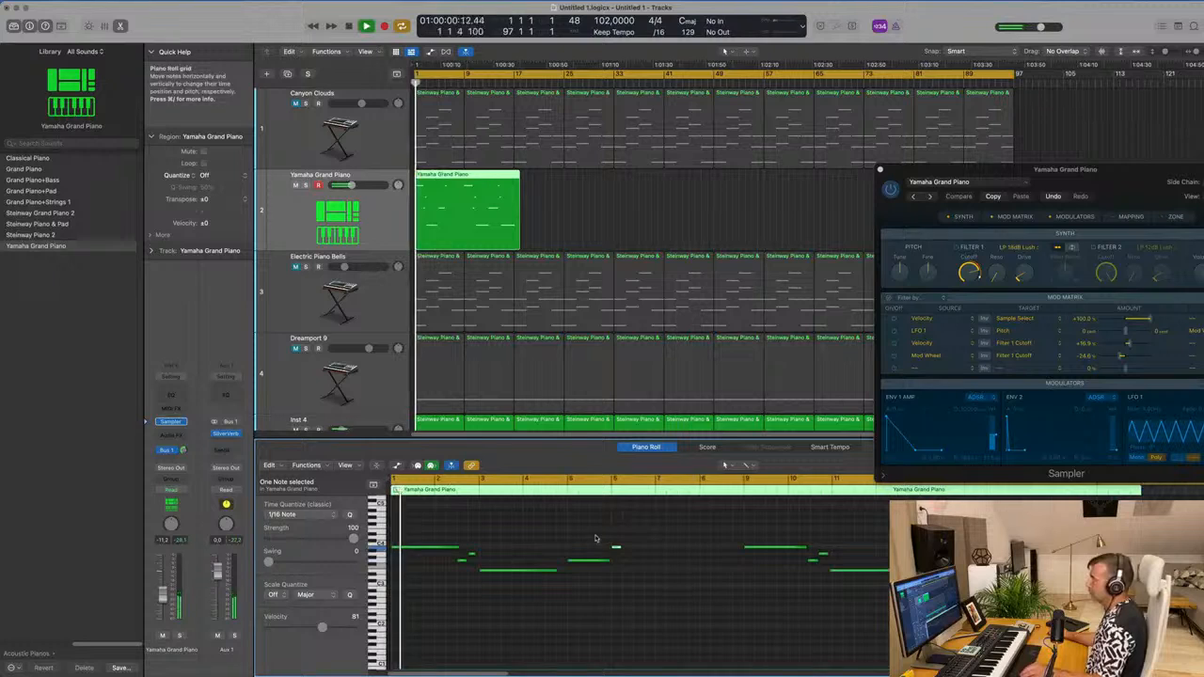
# Lengthen the low note that starts on bar 3 so it ends at bar 5, and play the melody to check it
pyautogui.click(594, 539)
pyautogui.press('super+Left')
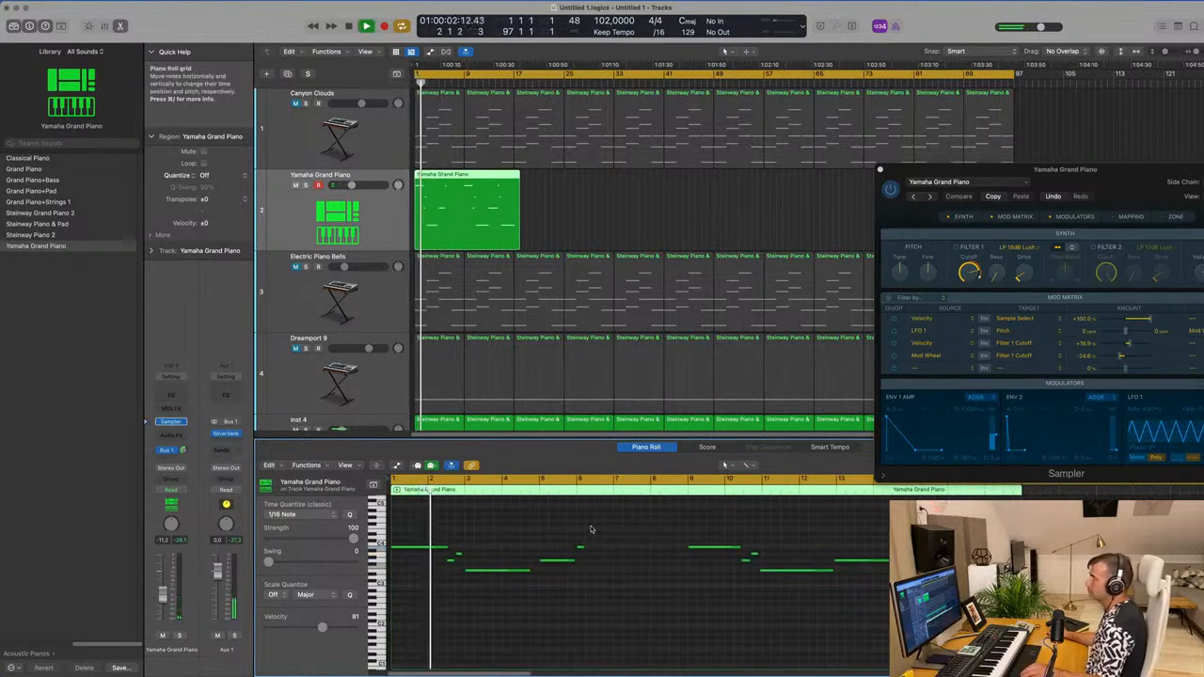
pyautogui.press('super+Right')
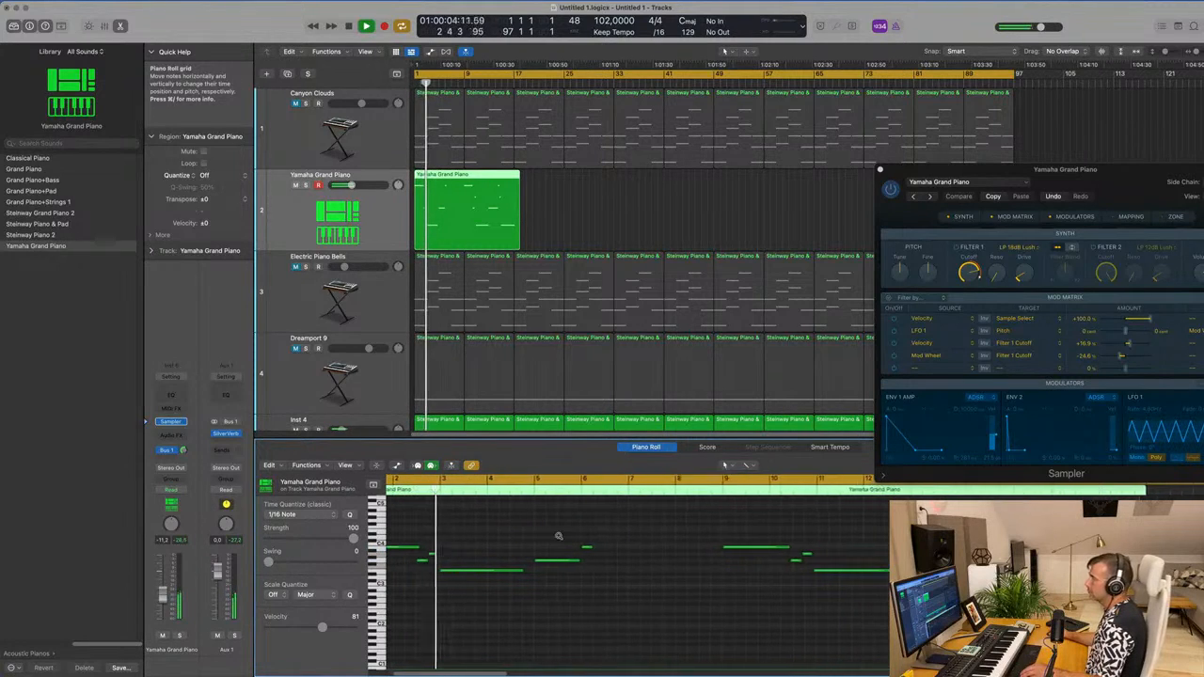
pyautogui.press('super+Right')
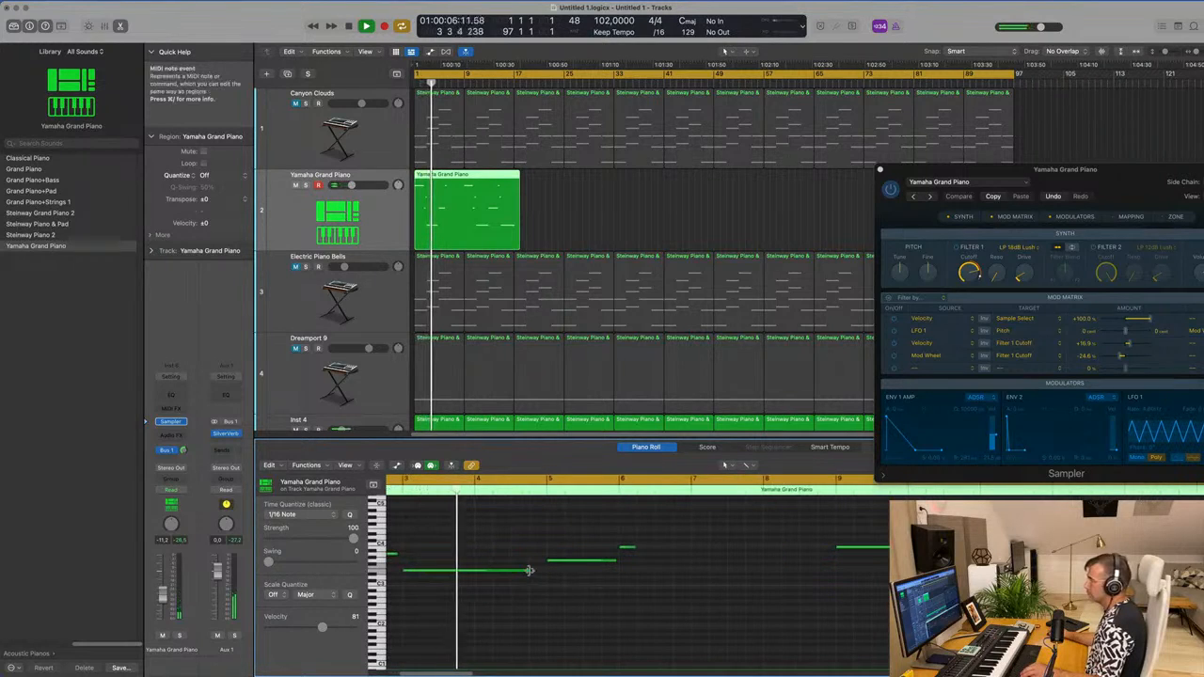
pyautogui.moveTo(529, 570); pyautogui.dragTo(551, 570)
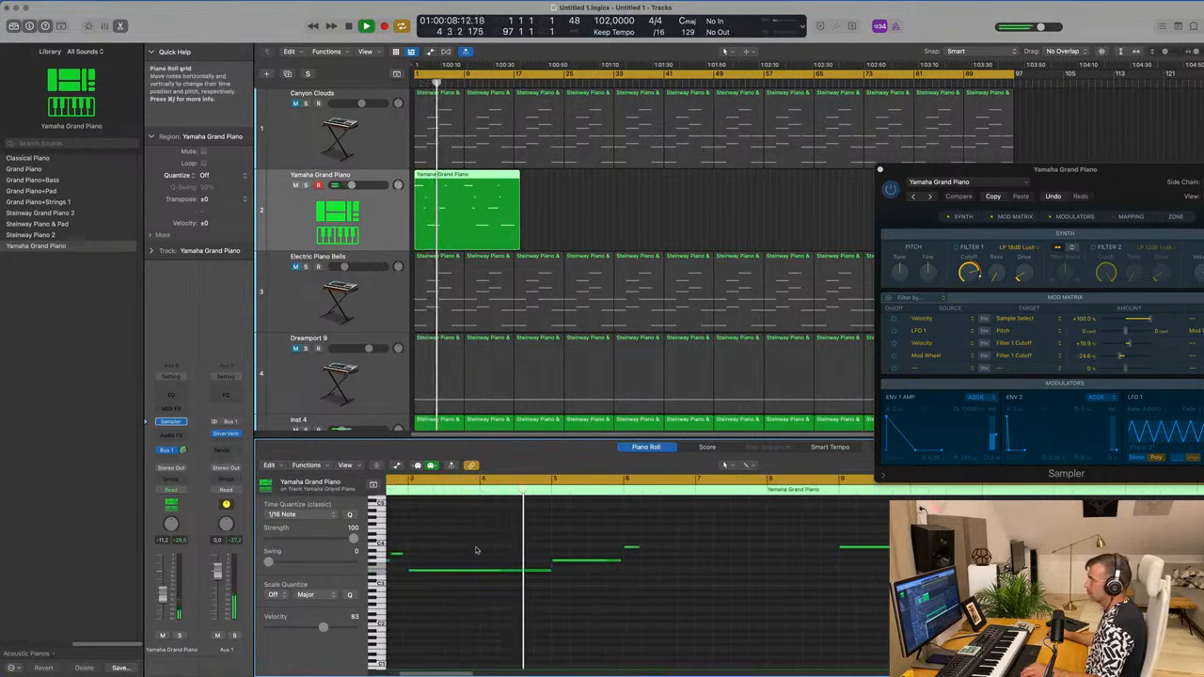
pyautogui.scroll(-3, 511, 550)
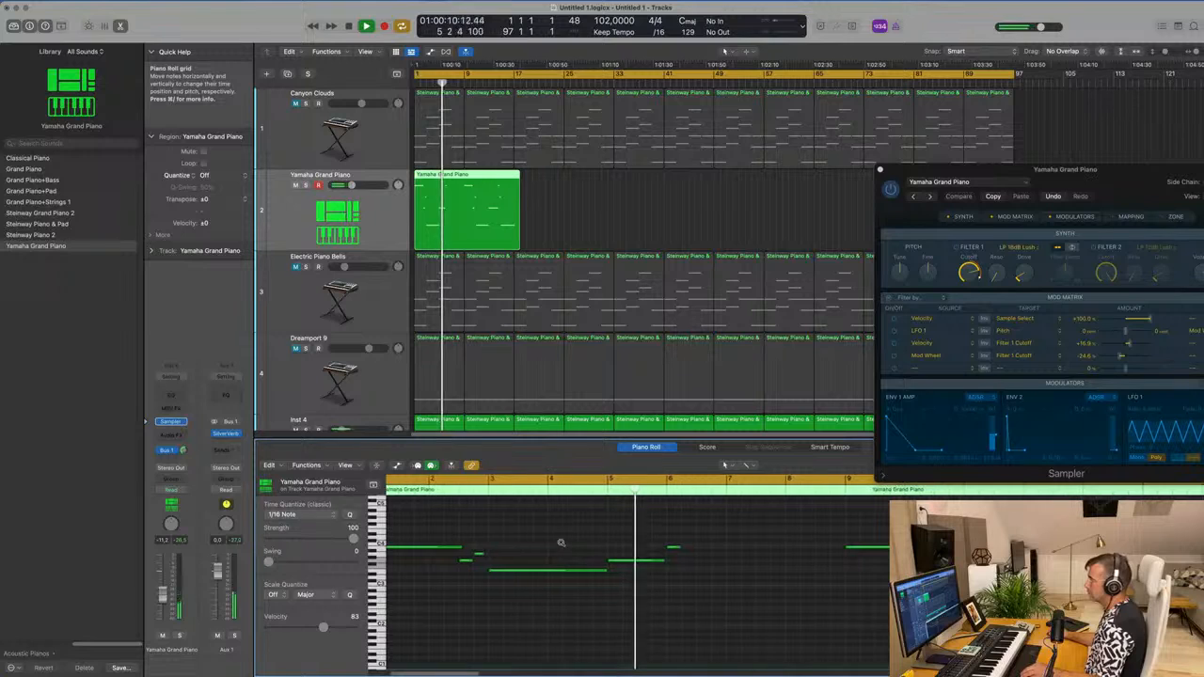
pyautogui.scroll(-2, 560, 543)
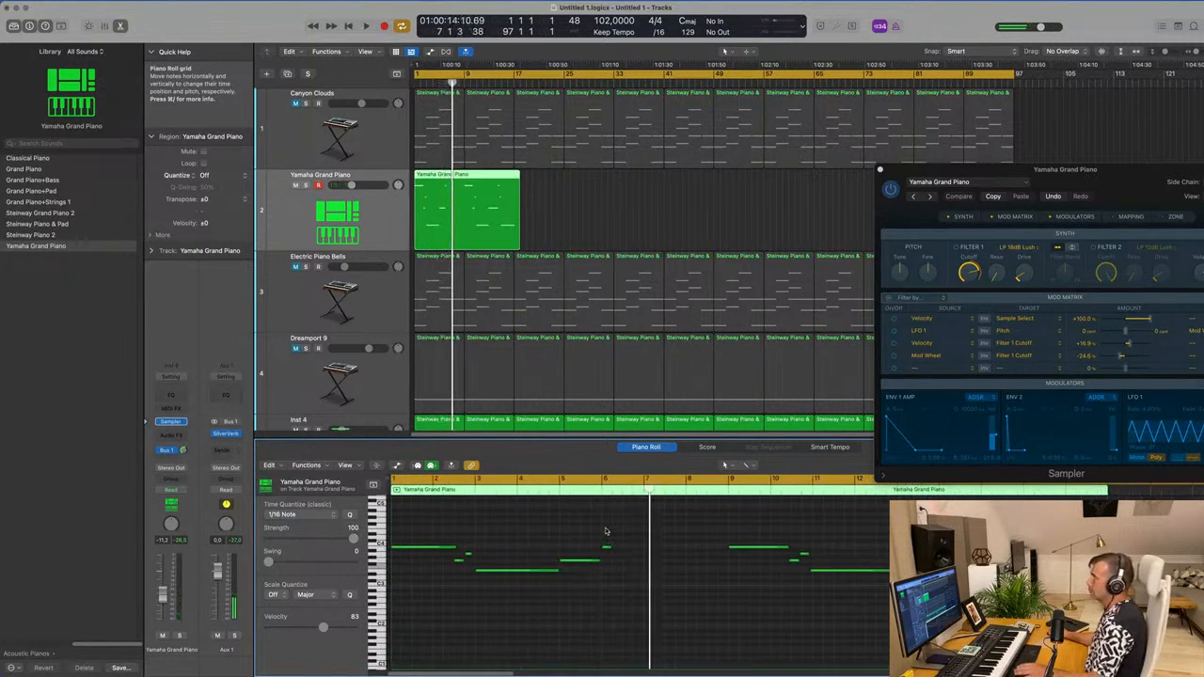
pyautogui.press('space')
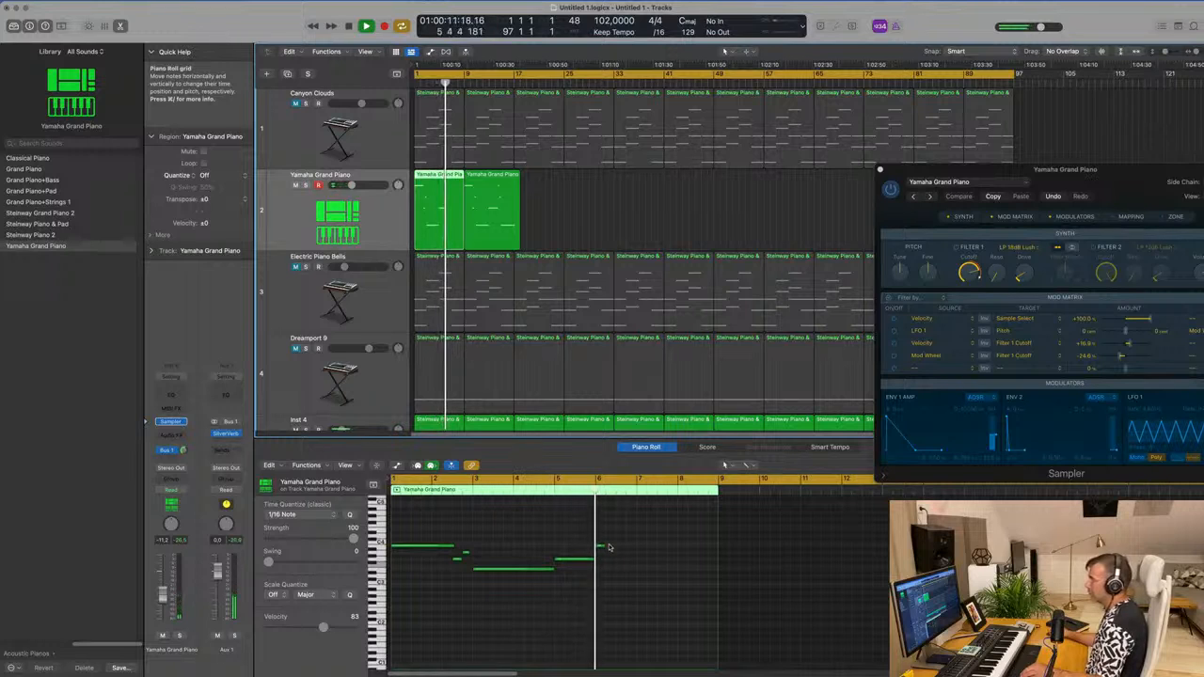
pyautogui.click(462, 557)
pyautogui.moveTo(465, 556); pyautogui.dragTo(621, 553)
pyautogui.click(620, 584)
pyautogui.scroll(-2, 598, 594)
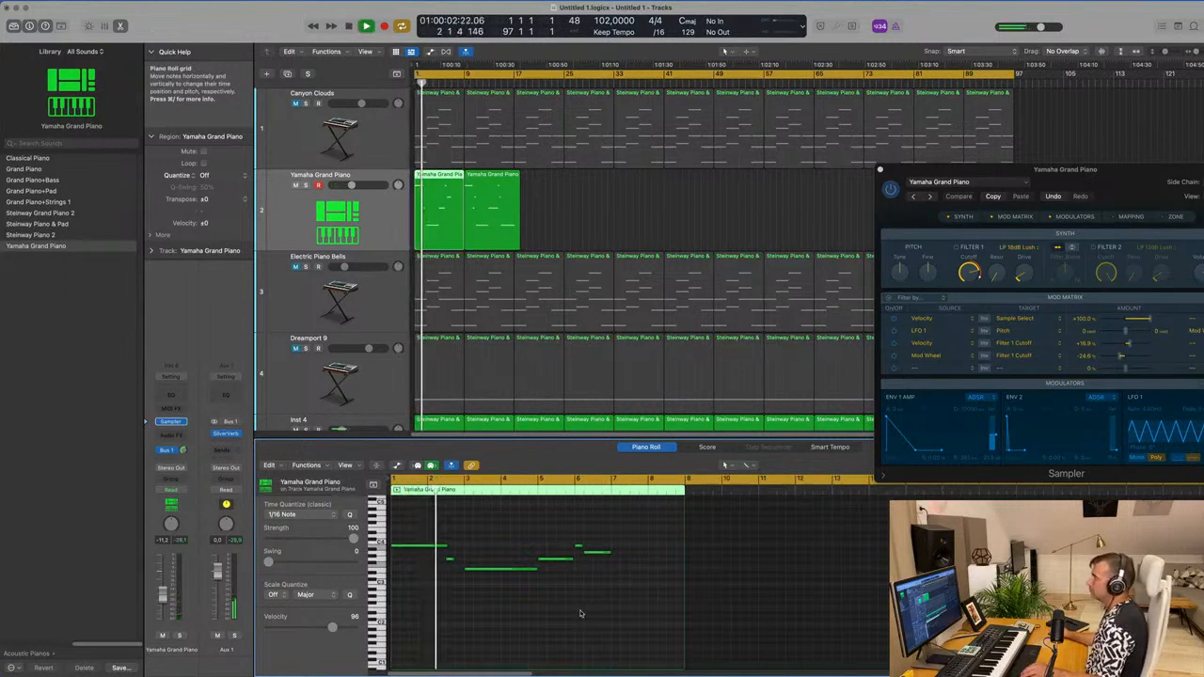
pyautogui.scroll(2, 593, 607)
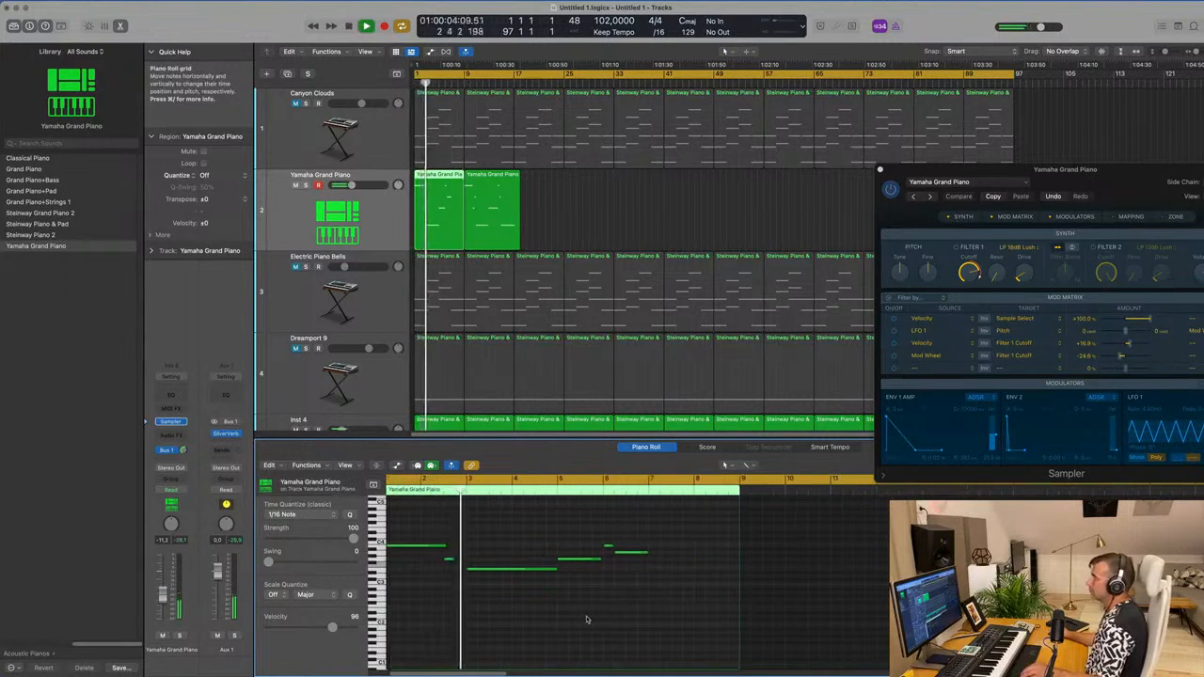
pyautogui.click(610, 560)
pyautogui.press('super+z')
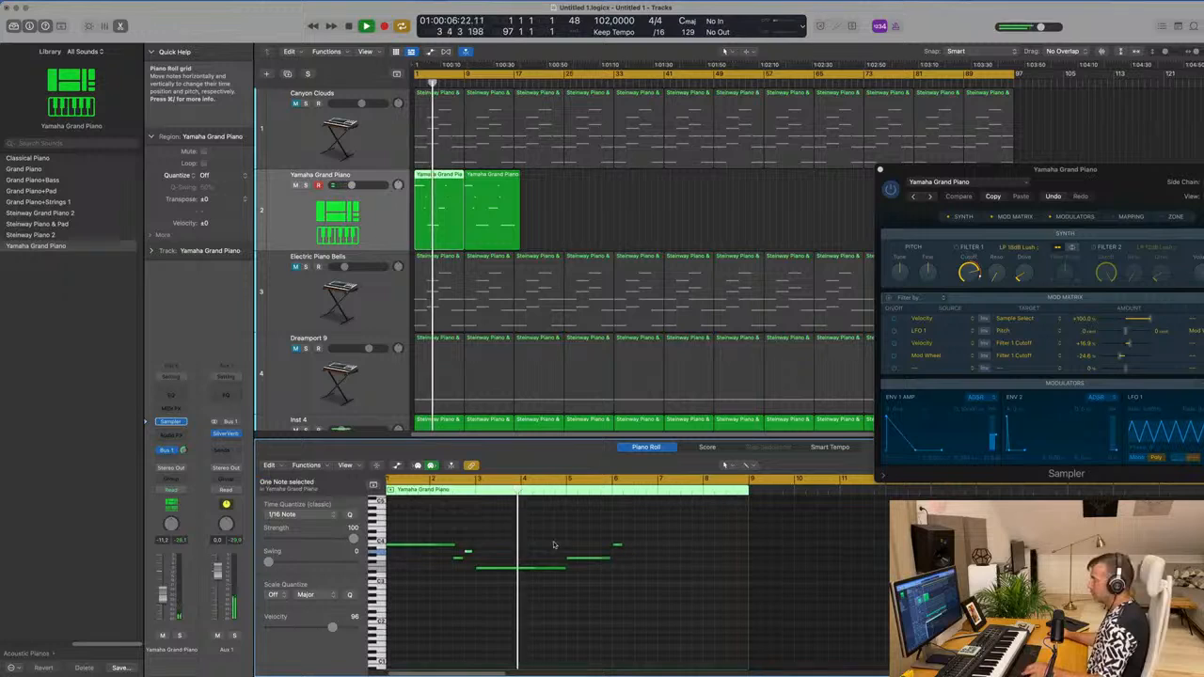
# Copy the second short bar-2 note to just after the note on bar 6 and lengthen the copy to about 1.3 bars
pyautogui.moveTo(468, 555); pyautogui.dragTo(687, 554)
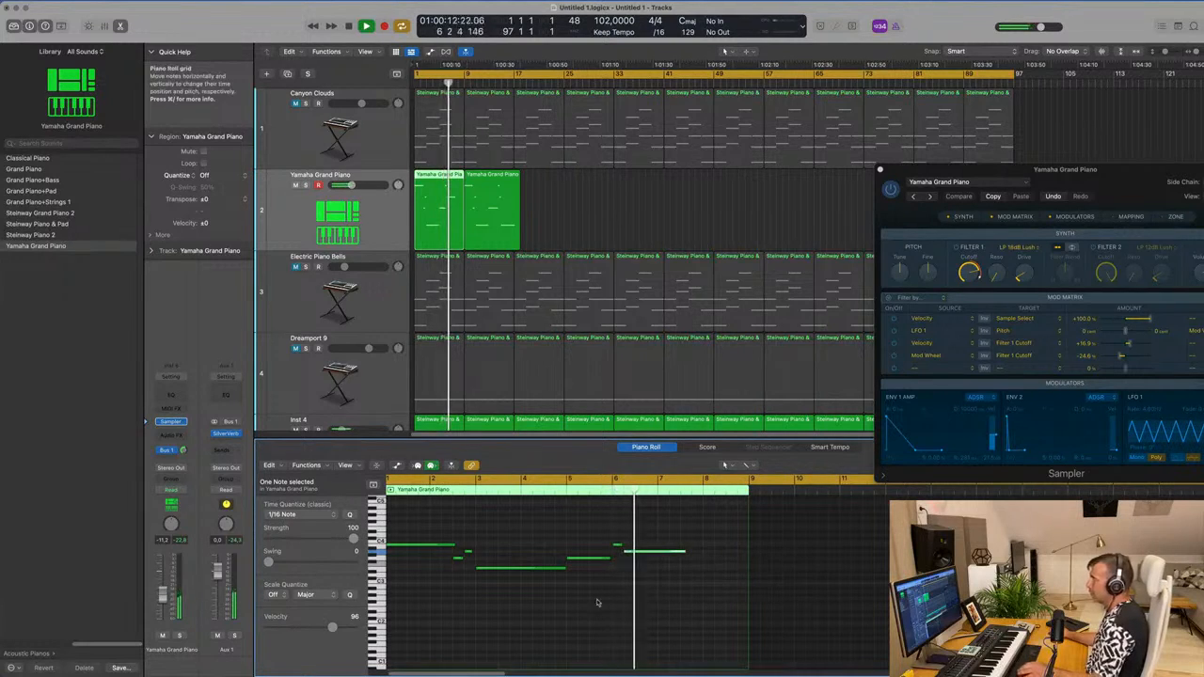
pyautogui.press('Return')
pyautogui.click(565, 213)
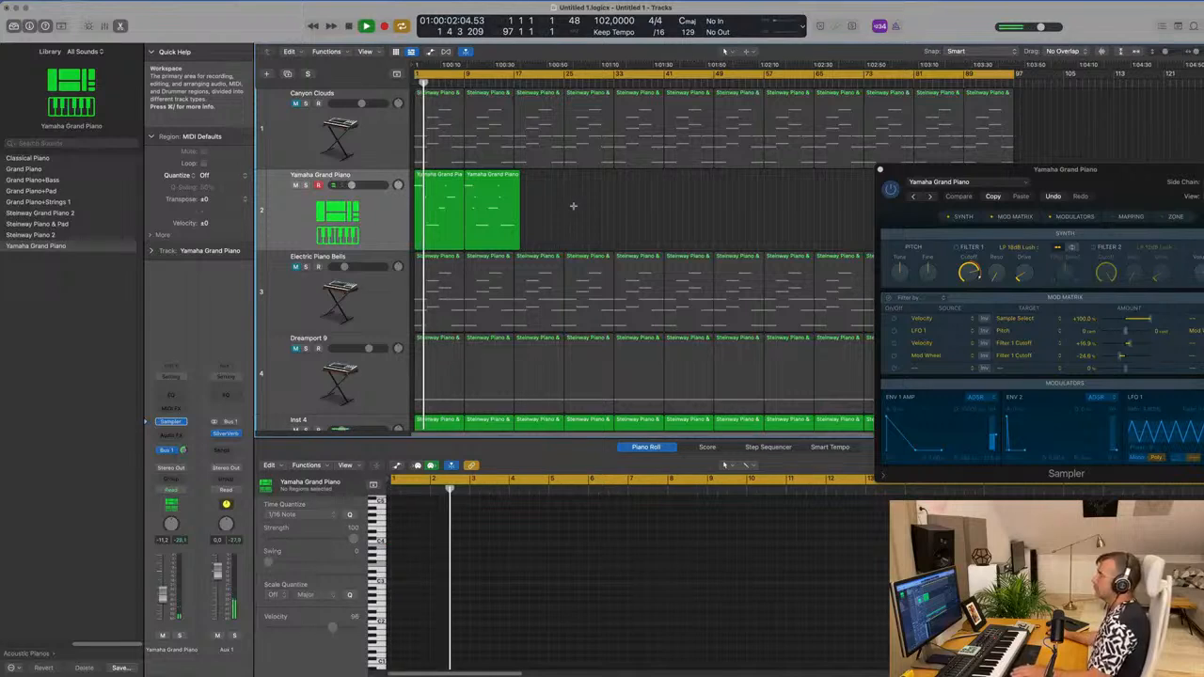
pyautogui.press('super+s')
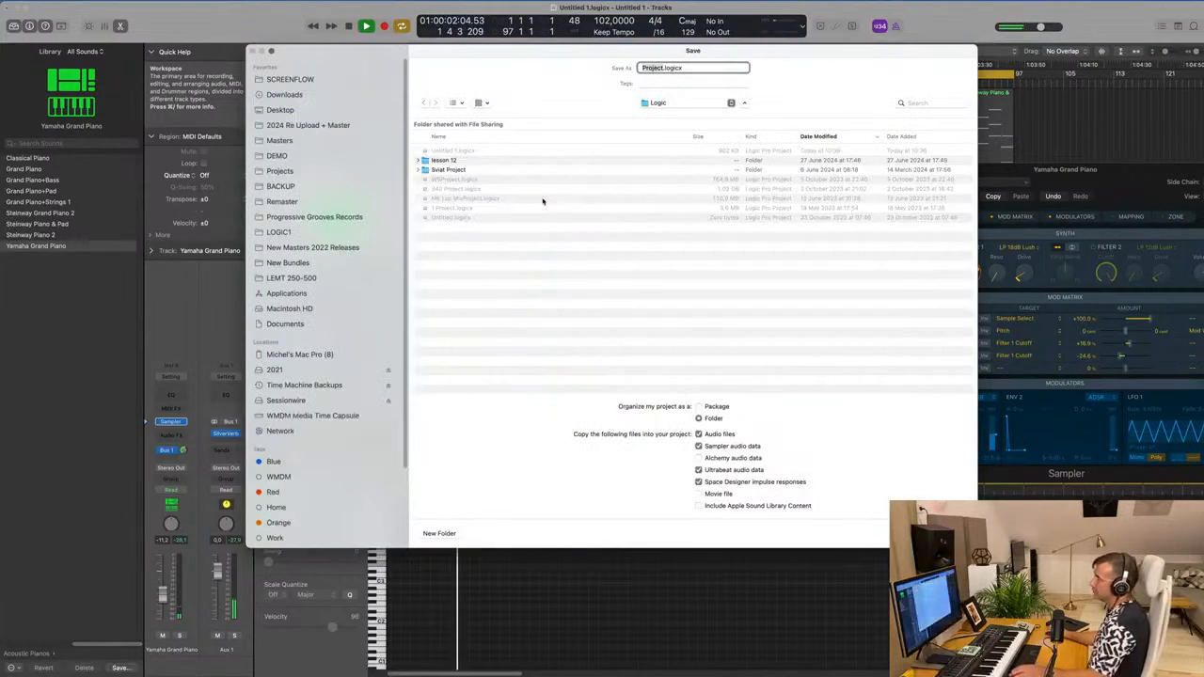
pyautogui.press('Escape')
pyautogui.press('space')
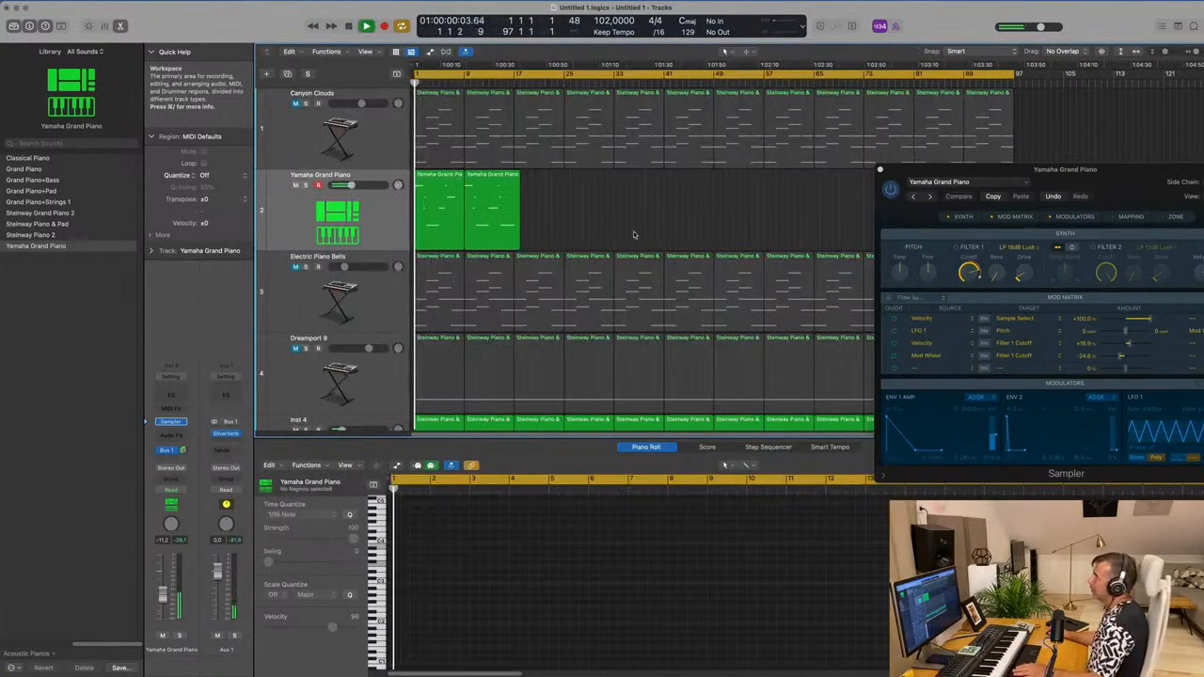
# Select and unmute the Electric Piano Bells track during playback
pyautogui.scroll(-2, 633, 235)
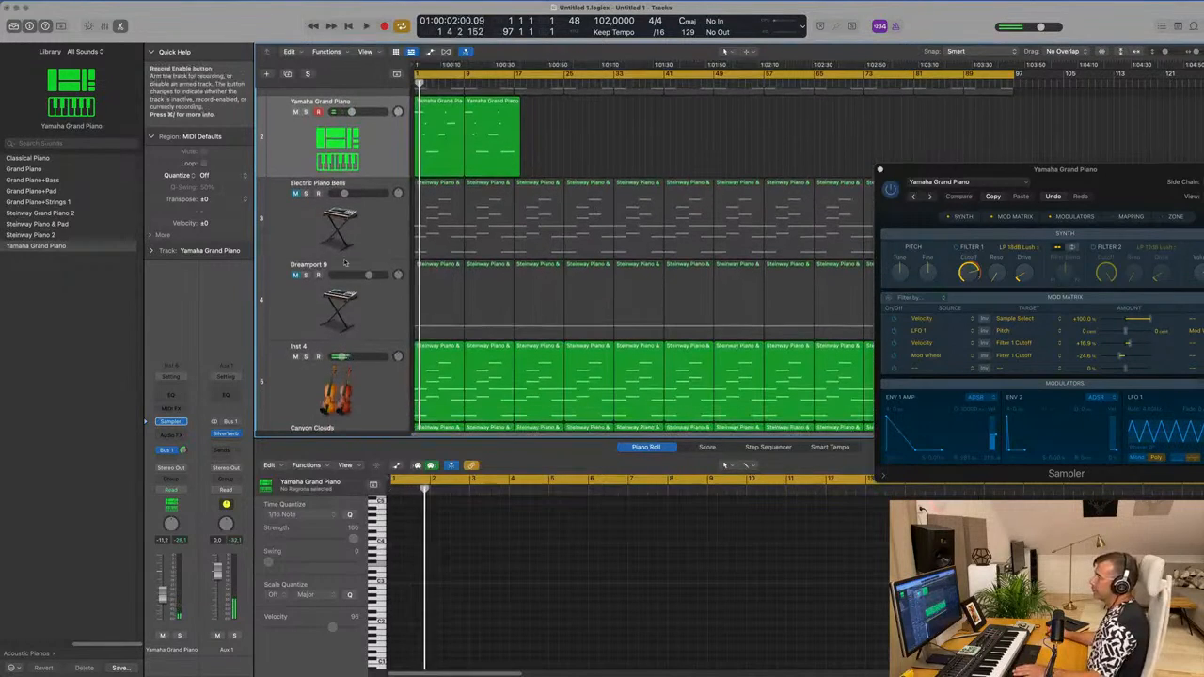
pyautogui.scroll(-2, 286, 319)
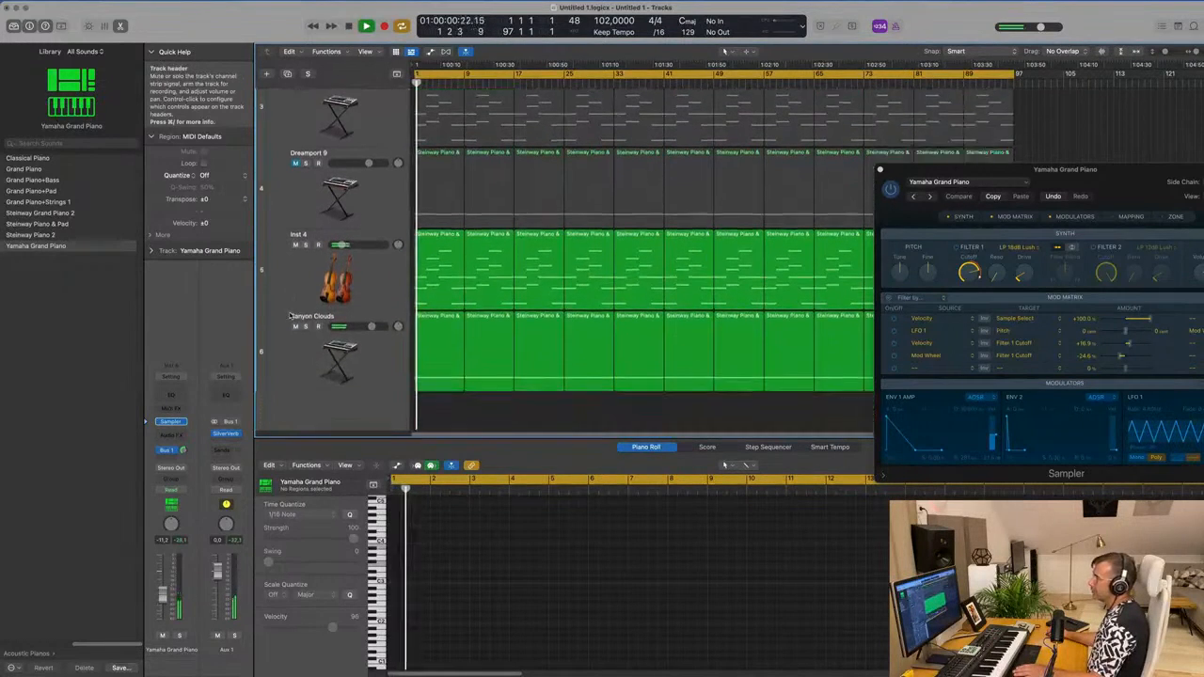
pyautogui.scroll(3, 304, 261)
pyautogui.click(304, 262)
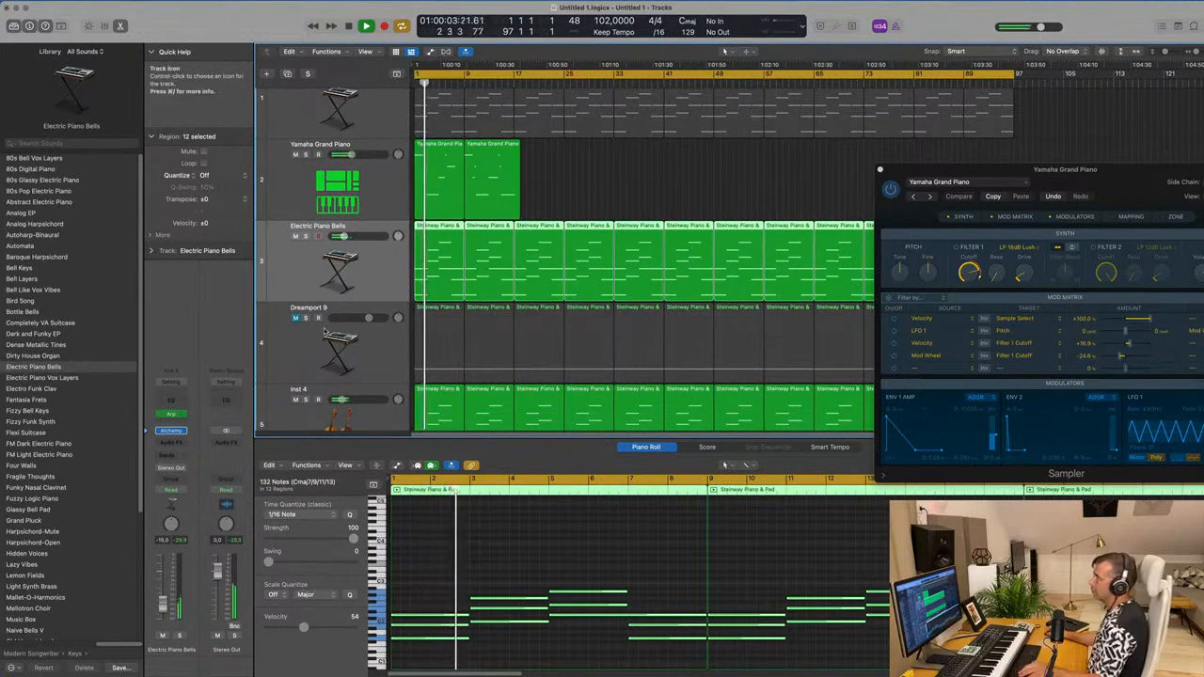
pyautogui.scroll(2, 346, 327)
pyautogui.hscroll(-2, 465, 314)
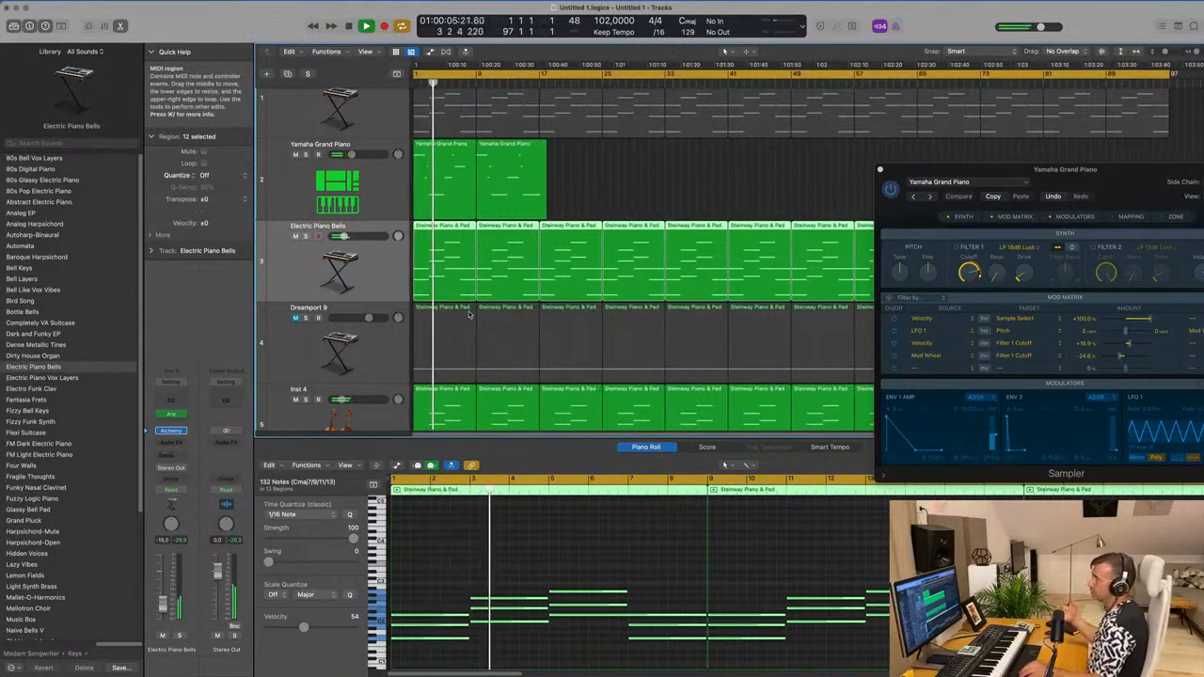
# Unmute the Canyon Clouds track above the piano and set its volume to about -5.7 dB
pyautogui.scroll(1, 596, 212)
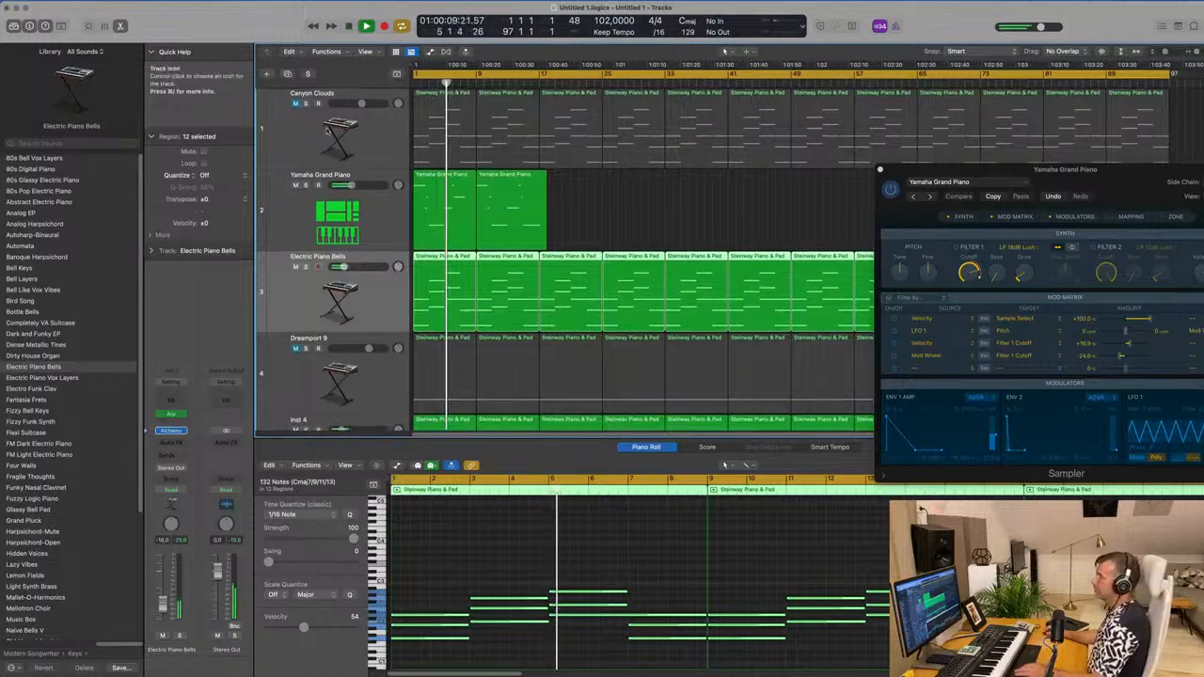
pyautogui.click(292, 140)
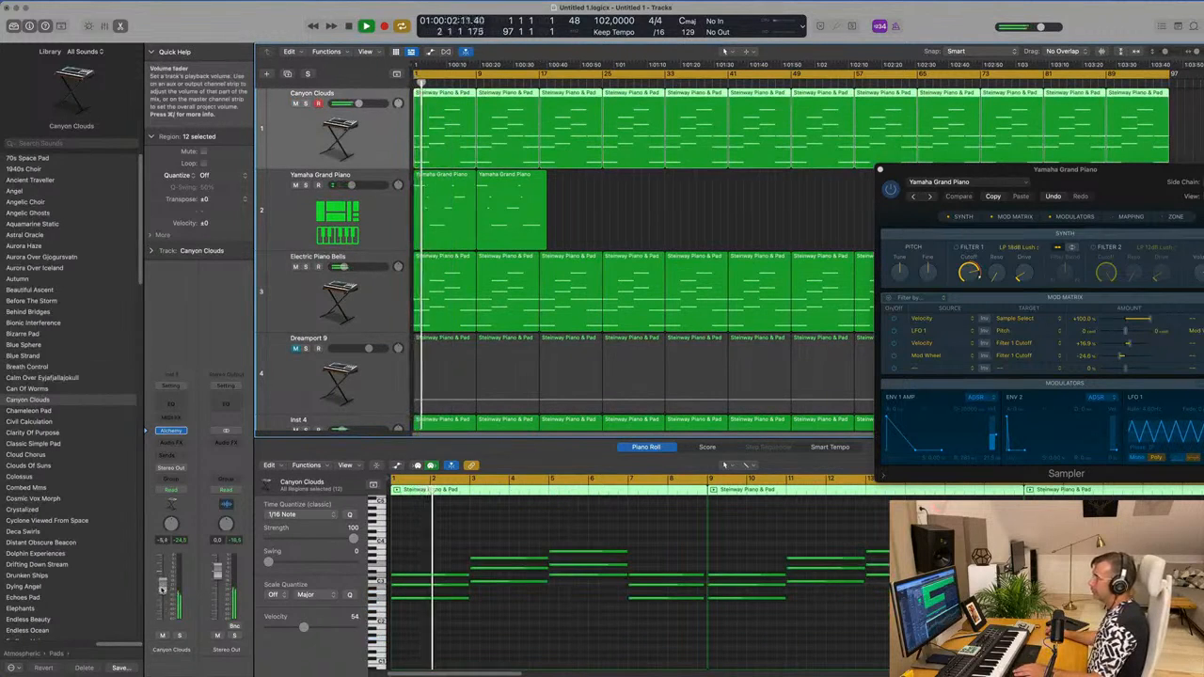
pyautogui.moveTo(162, 590); pyautogui.dragTo(161, 591)
# Unmute the Dreamport 9 drone track so that it plays with the other layers
pyautogui.scroll(-2, 341, 311)
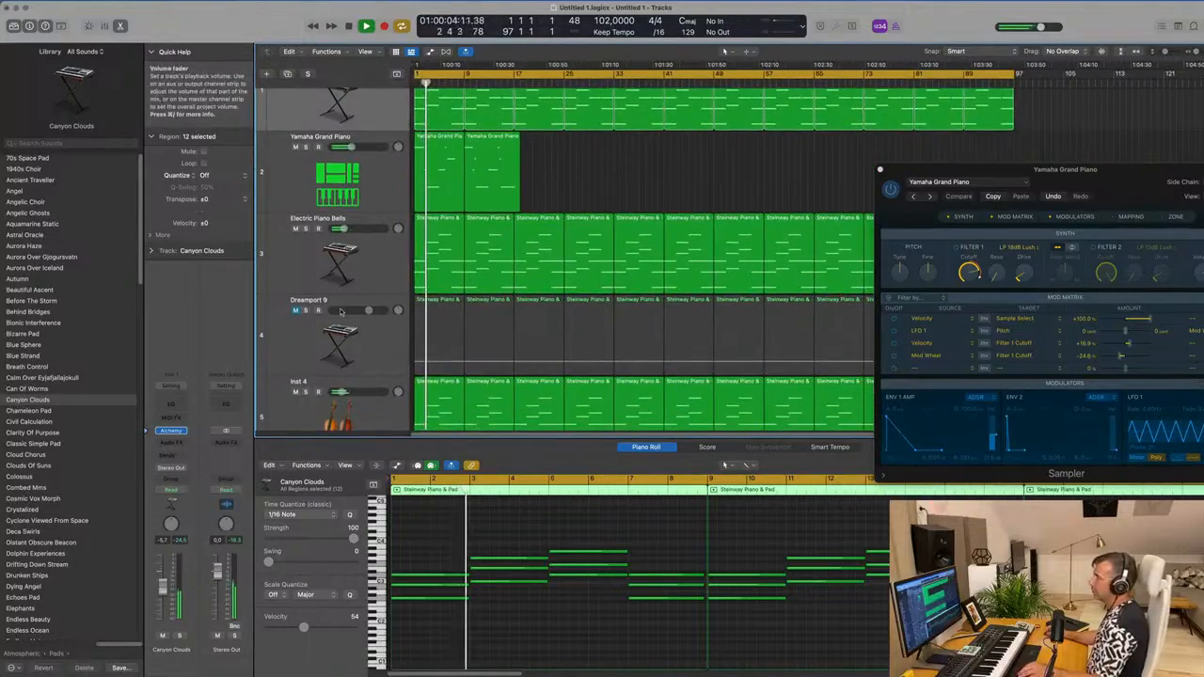
pyautogui.click(340, 312)
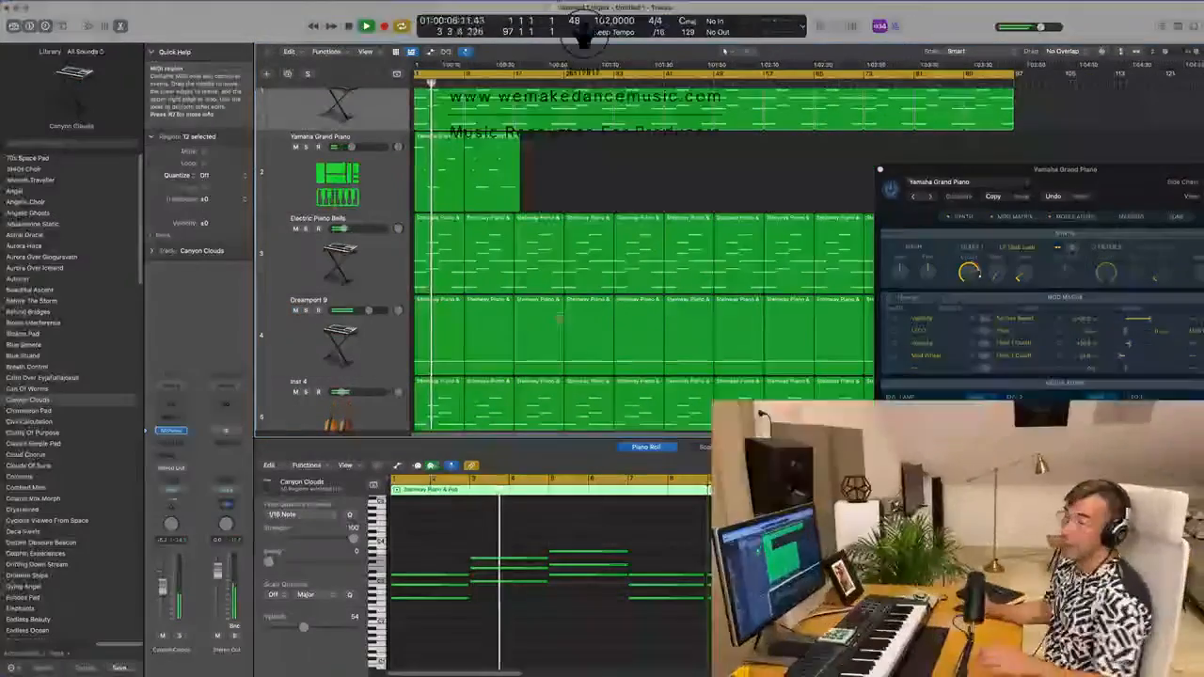